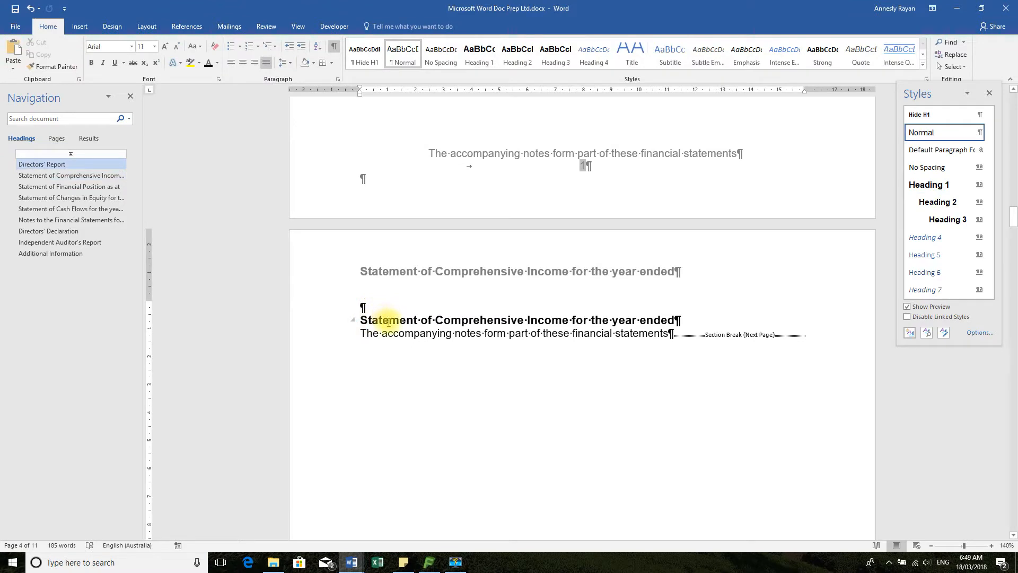
# Remove the blank line above the body heading "Statement of Comprehensive Income for the year ended" and apply the Hide H1 style to the heading
pyautogui.click(333, 309)
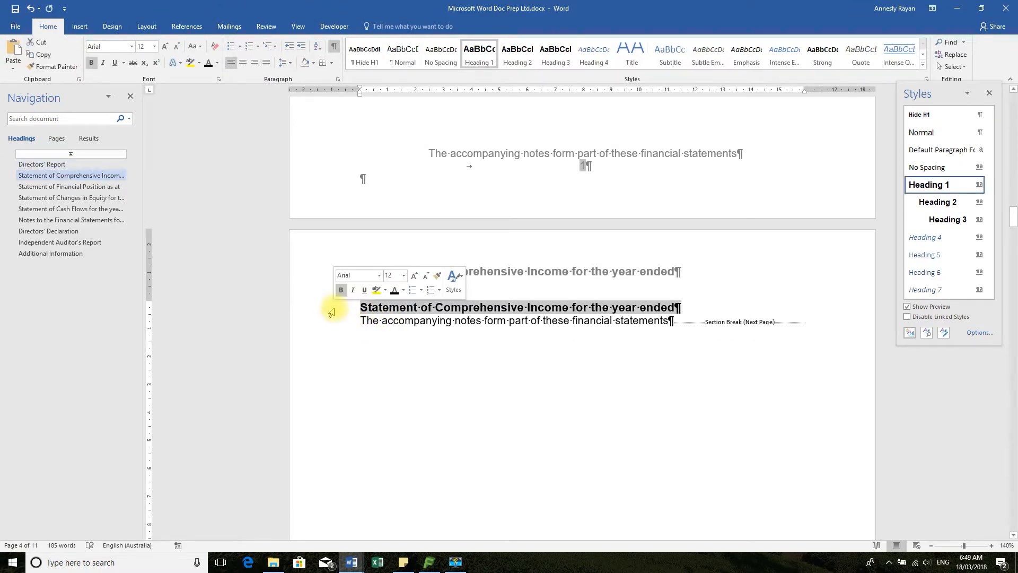
pyautogui.click(364, 54)
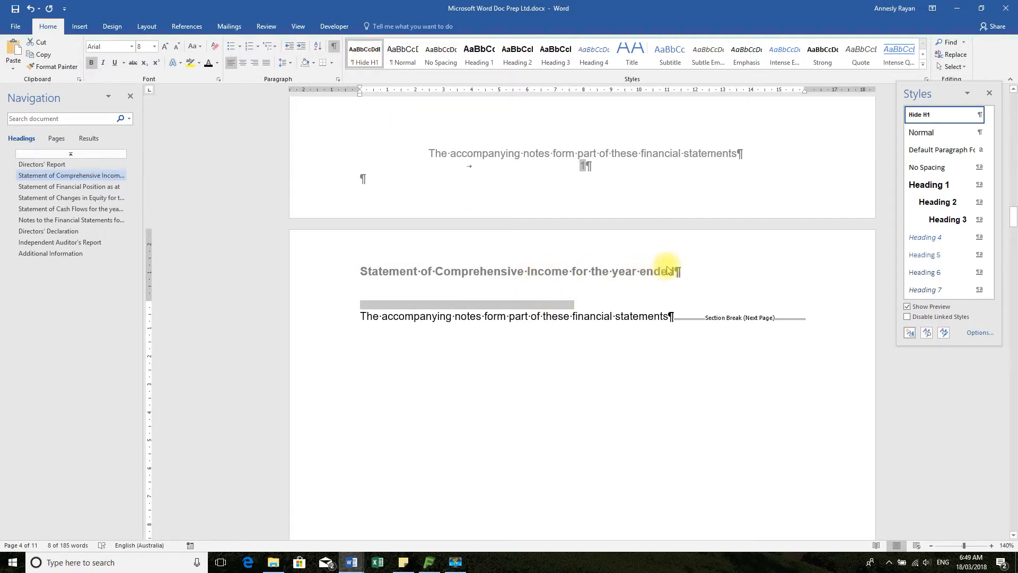
# Add three blank lines below the hidden heading and delete the sentence "The accompanying notes form part of these financial statements" before the section break
pyautogui.click(361, 316)
pyautogui.press('Return')
pyautogui.press('Return')
pyautogui.press('Return')
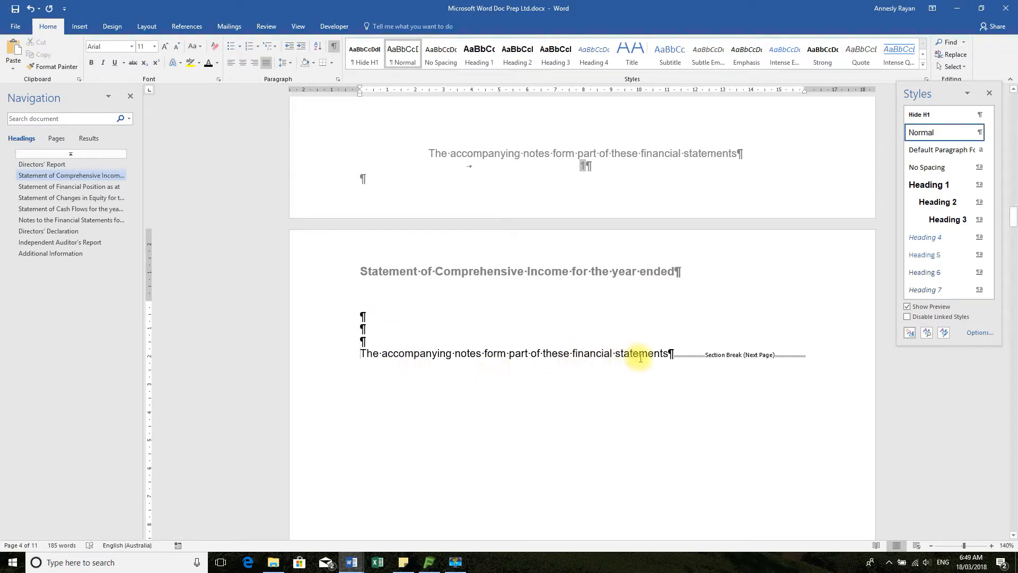
pyautogui.tripleClick(670, 354)
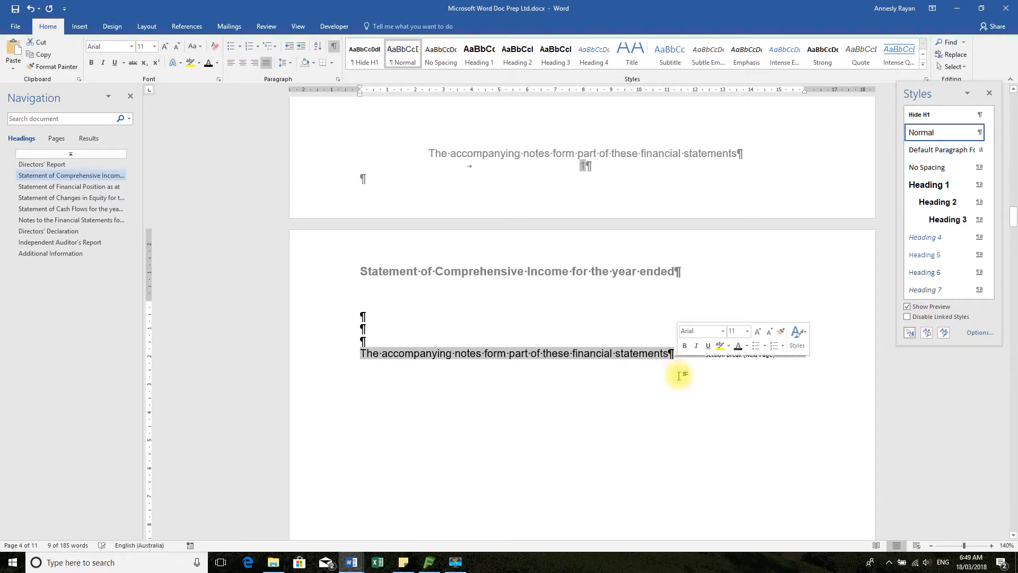
pyautogui.press('Delete')
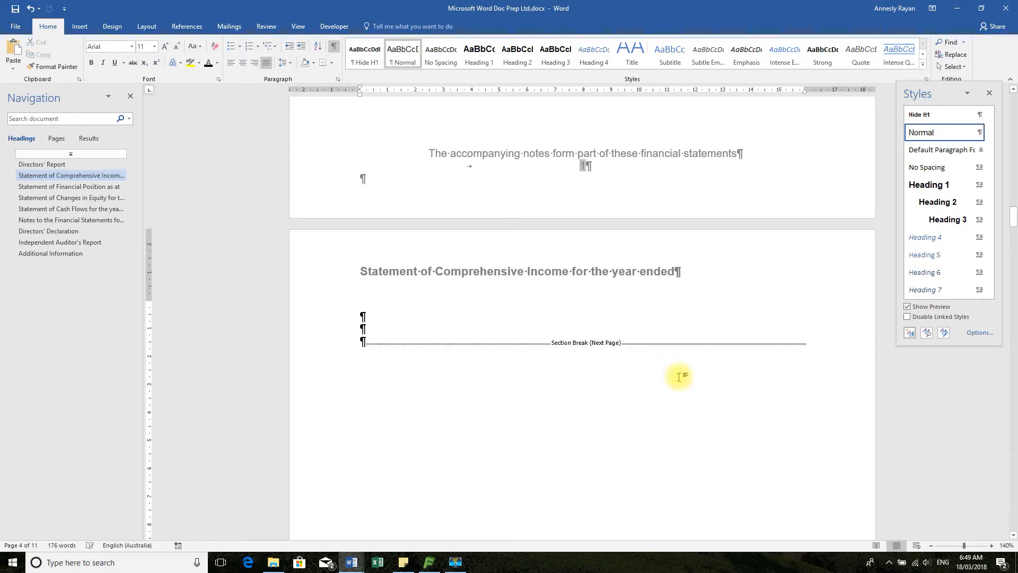
pyautogui.click(392, 323)
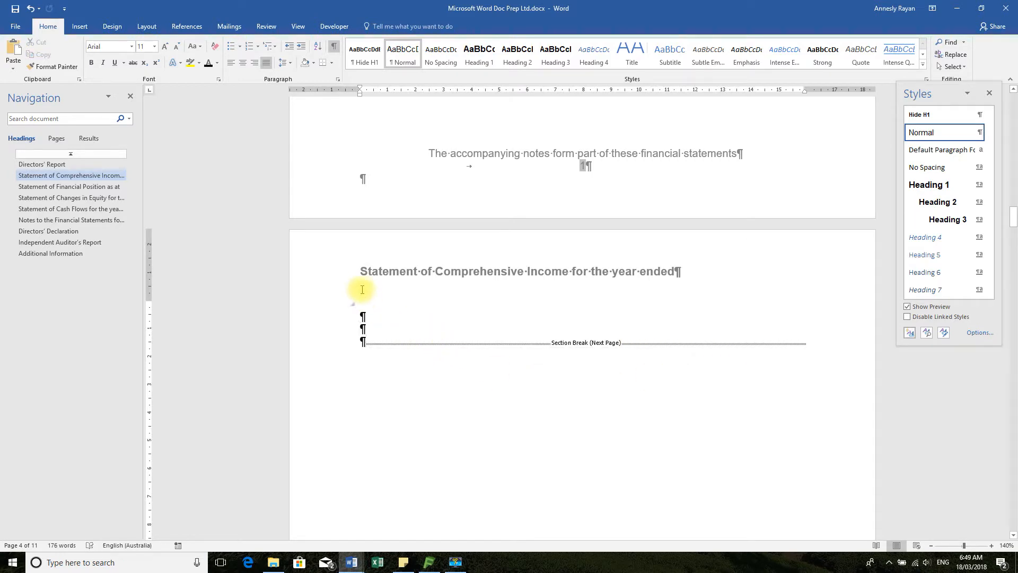
# Open the Section 3 first page header and add trailing spaces after "Statement of Comprehensive Income for the year ended"
pyautogui.click(339, 307)
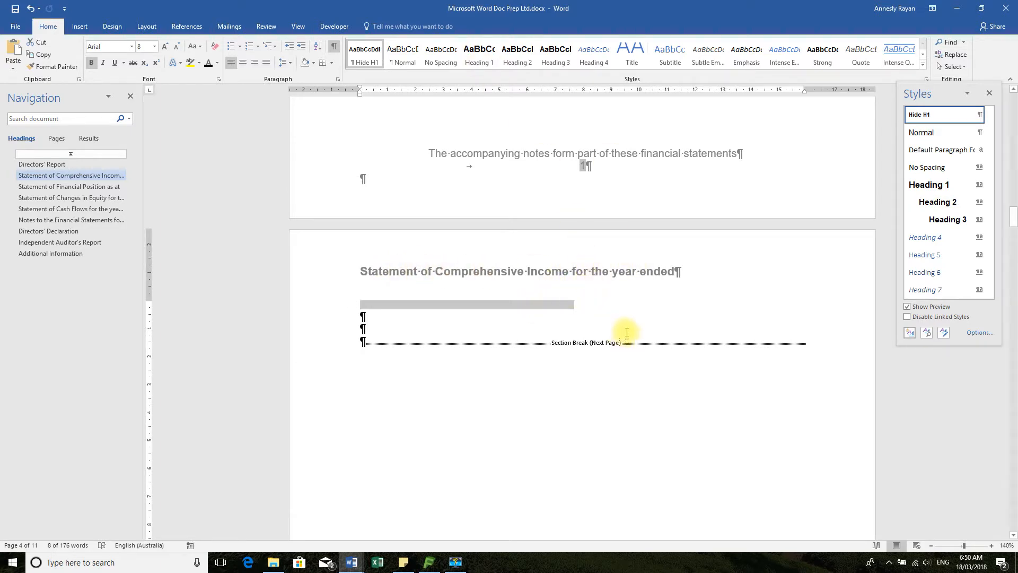
pyautogui.scroll(15, 626, 331)
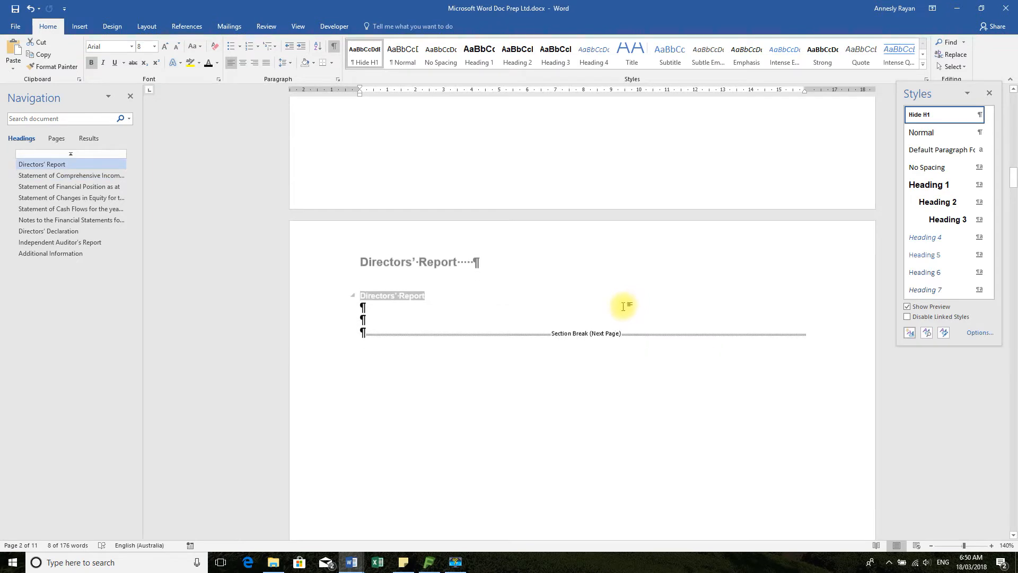
pyautogui.scroll(-15, 624, 306)
pyautogui.scroll(2, 642, 276)
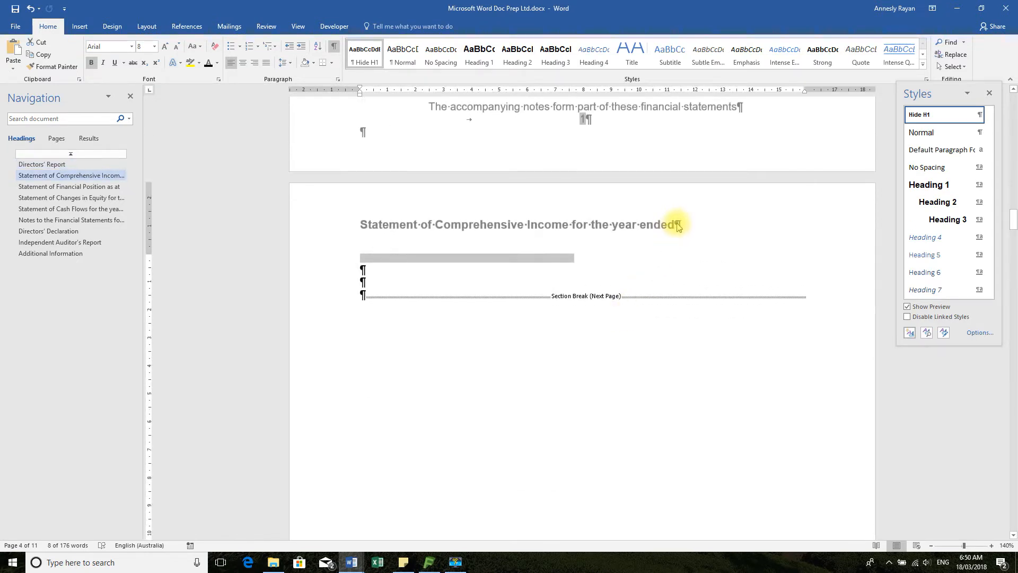
pyautogui.doubleClick(678, 225)
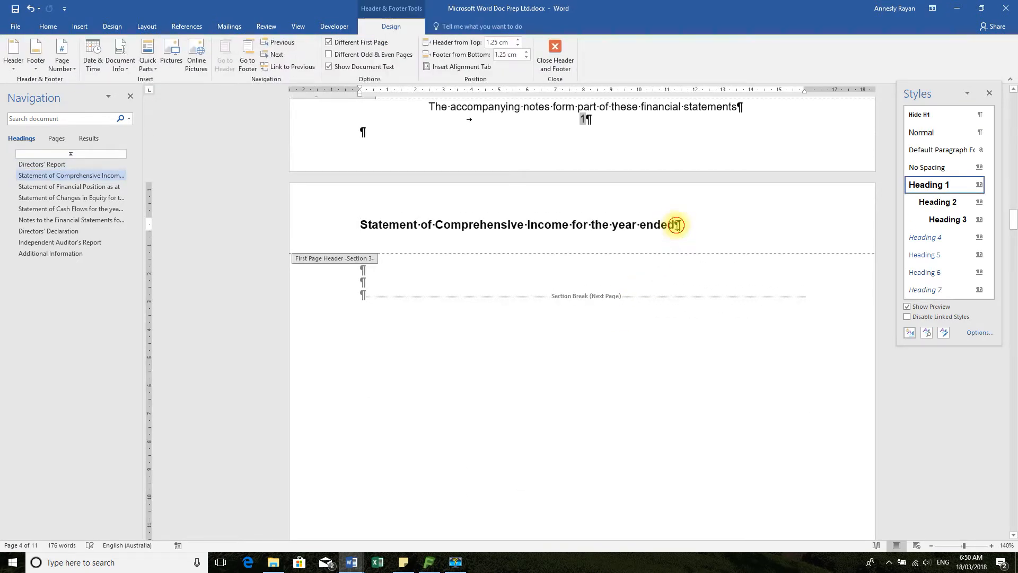
pyautogui.click(686, 236)
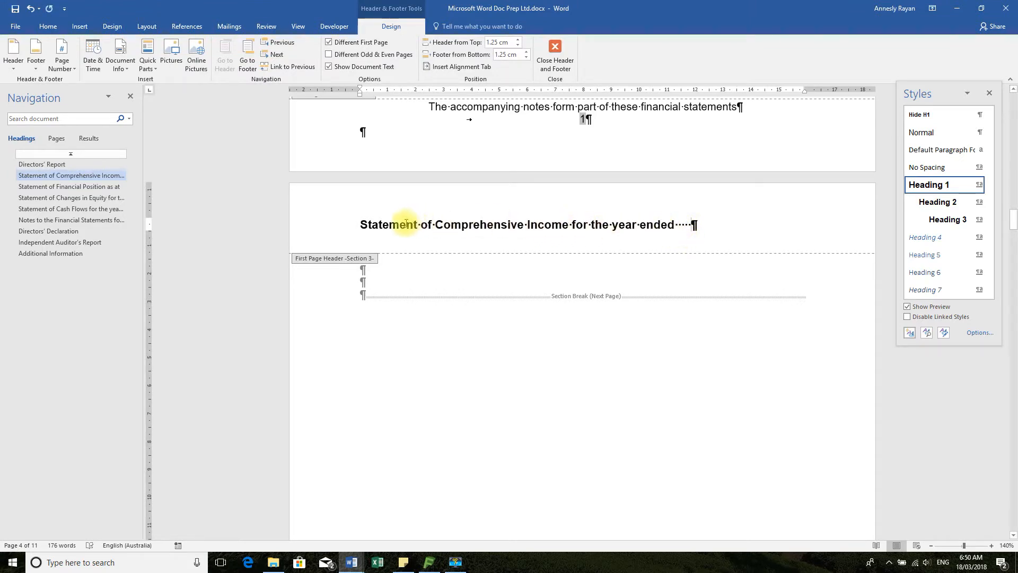
# Bookmark the header title text with its trailing spaces, excluding the paragraph mark, under the name PL
pyautogui.click(358, 223)
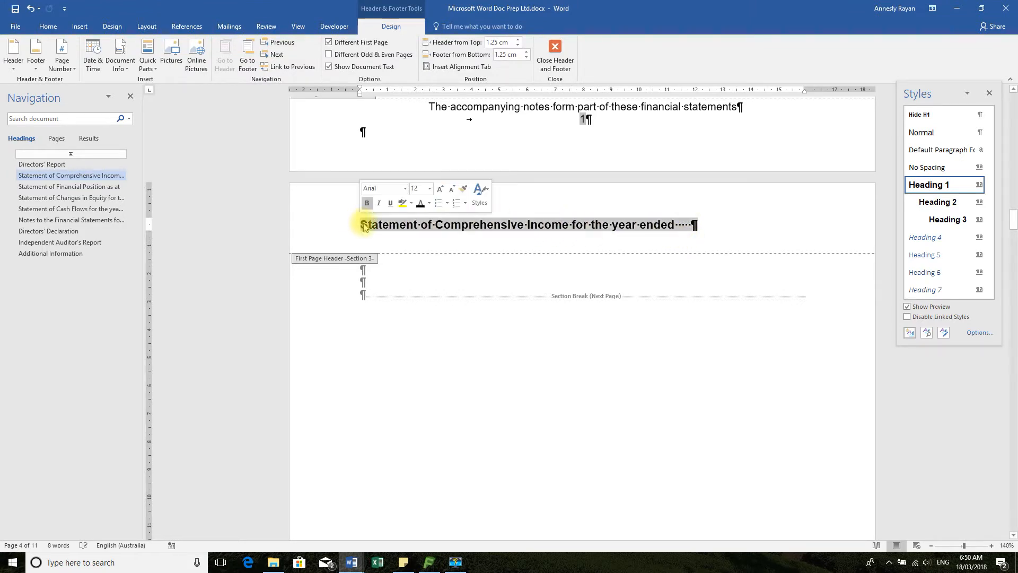
pyautogui.click(692, 222)
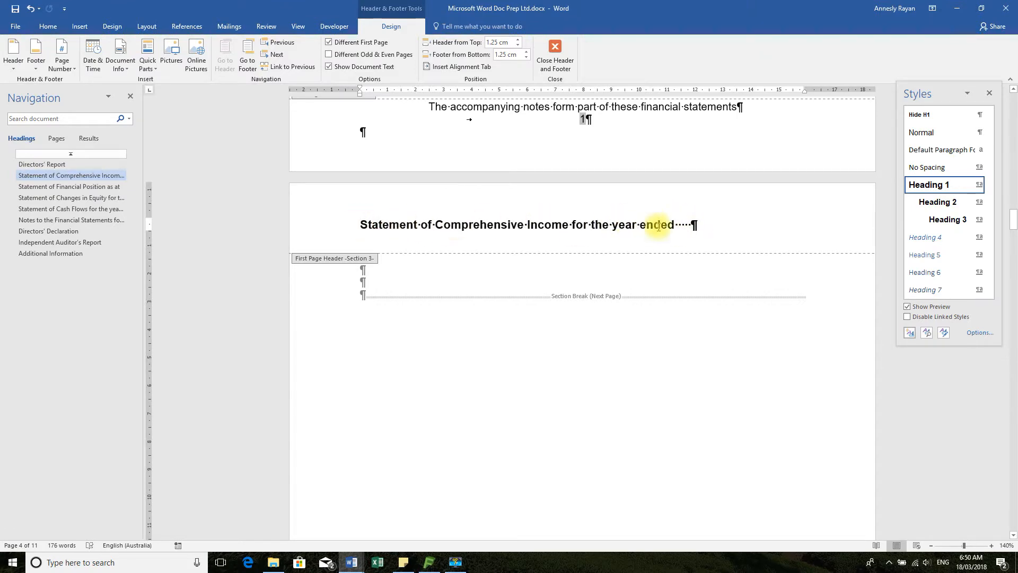
pyautogui.tripleClick(692, 224)
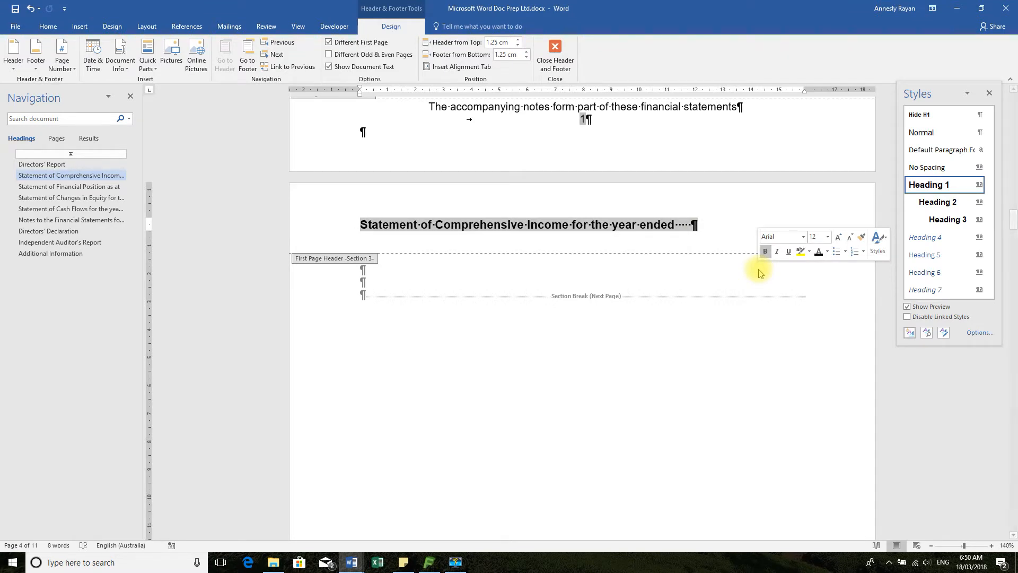
pyautogui.press('Home')
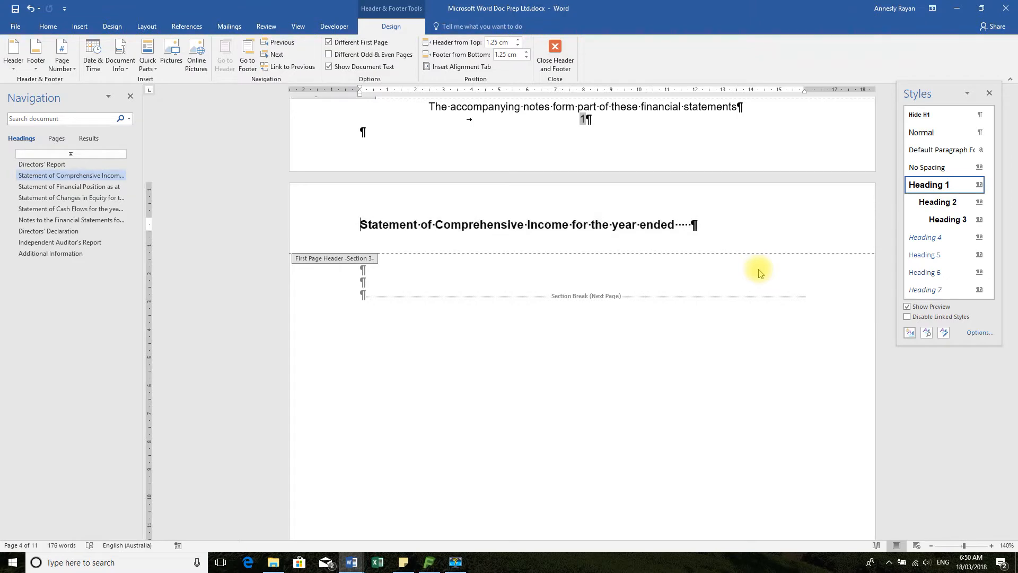
pyautogui.hotkey('shift', 'Right')
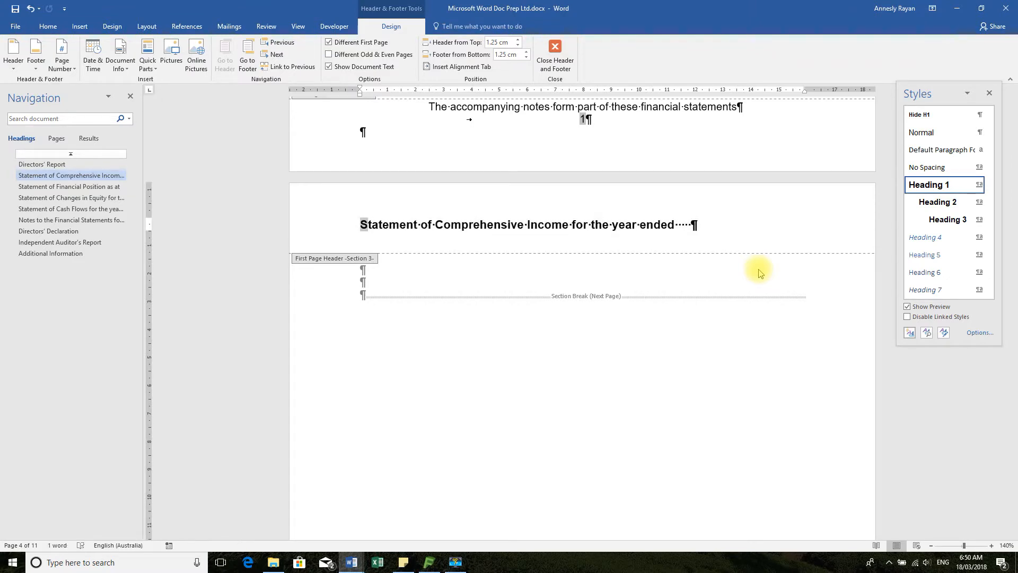
pyautogui.hotkey('shift', 'Right')
pyautogui.hotkey('shift', 'Right')
pyautogui.hotkey('shift', 'Right')
pyautogui.hotkey('shift', 'Right')
pyautogui.hotkey('shift', 'Right')
pyautogui.hotkey('shift', 'Right')
pyautogui.hotkey('shift', 'Right')
pyautogui.hotkey('shift', 'Right')
pyautogui.hotkey('shift', 'Right')
pyautogui.hotkey('shift', 'Right')
pyautogui.hotkey('shift', 'Right')
pyautogui.hotkey('shift', 'Right')
pyautogui.hotkey('shift', 'Right')
pyautogui.hotkey('shift', 'Right')
pyautogui.hotkey('shift', 'Right')
pyautogui.hotkey('shift', 'Right')
pyautogui.hotkey('shift', 'Right')
pyautogui.hotkey('shift', 'Right')
pyautogui.hotkey('shift', 'Right')
pyautogui.hotkey('shift', 'Right')
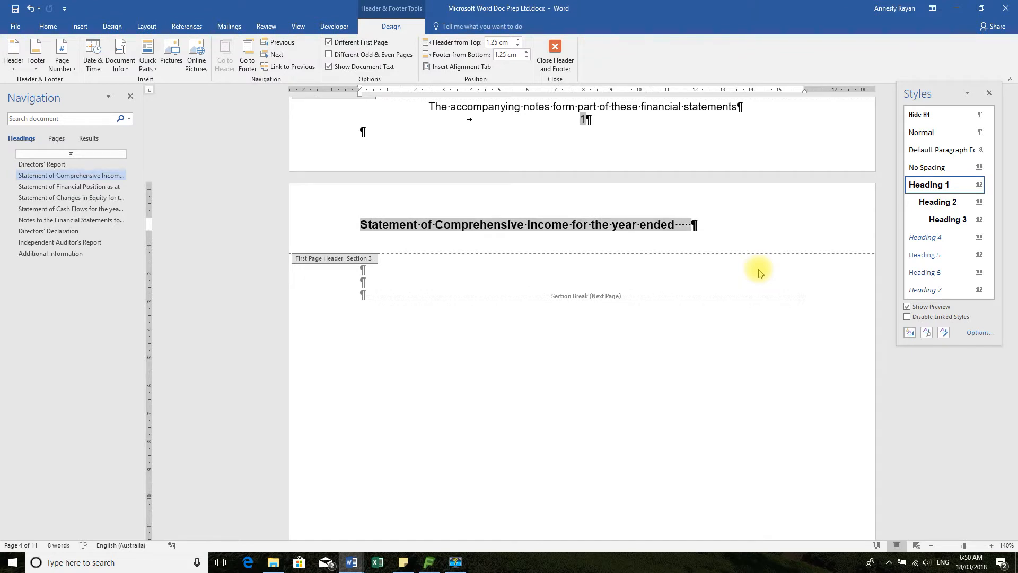
pyautogui.click(79, 27)
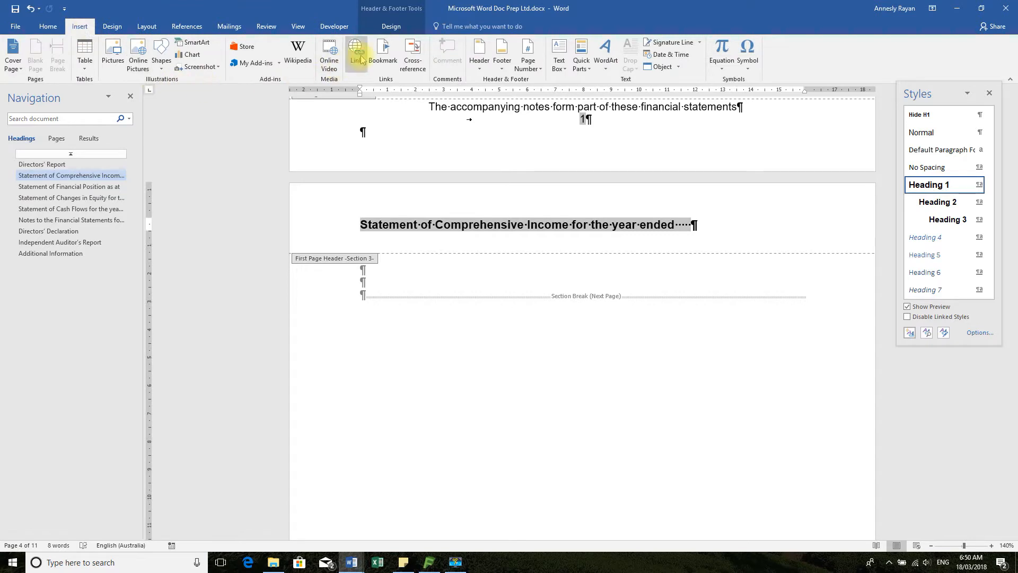
pyautogui.click(383, 53)
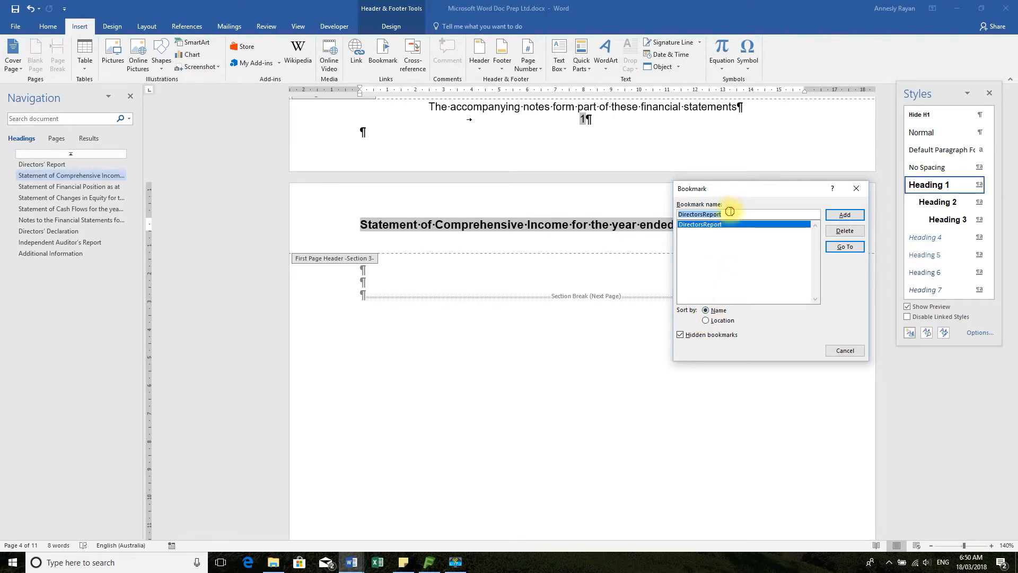
pyautogui.write('PL')
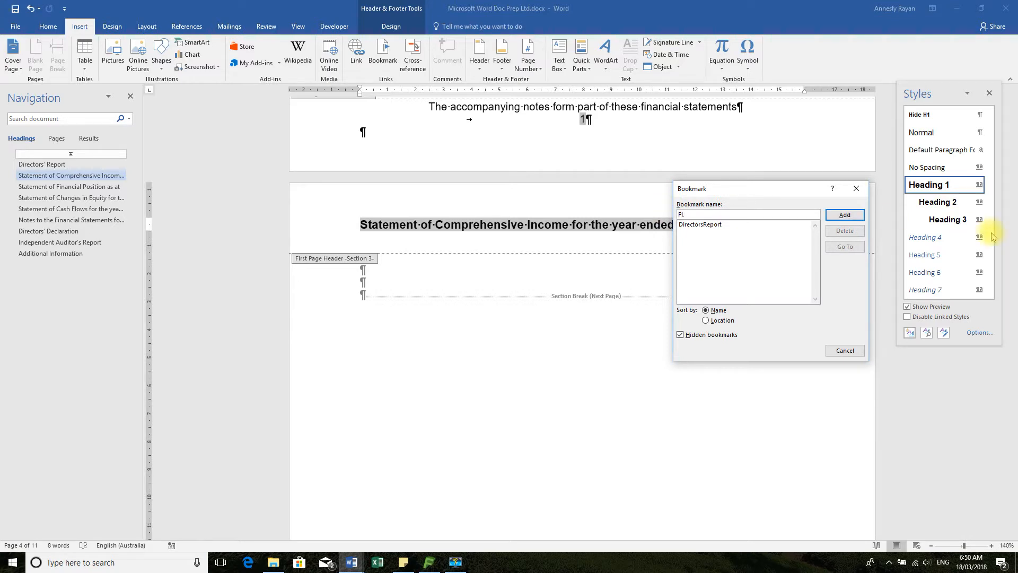
pyautogui.click(845, 215)
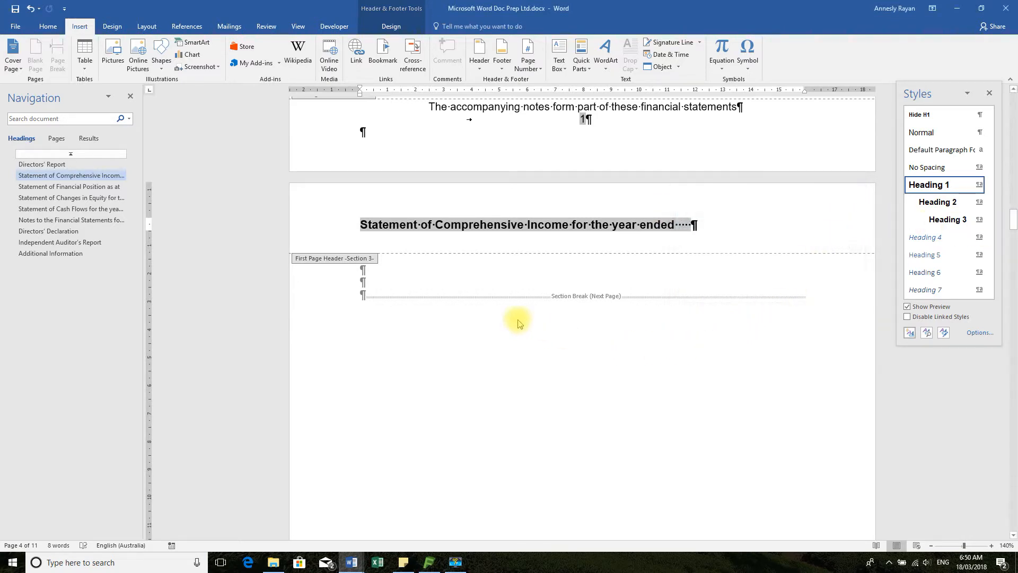
# Leave the header and insert a hyperlinked cross-reference to the PL bookmark text after the first letter of the hidden body heading
pyautogui.doubleClick(398, 271)
pyautogui.click(364, 257)
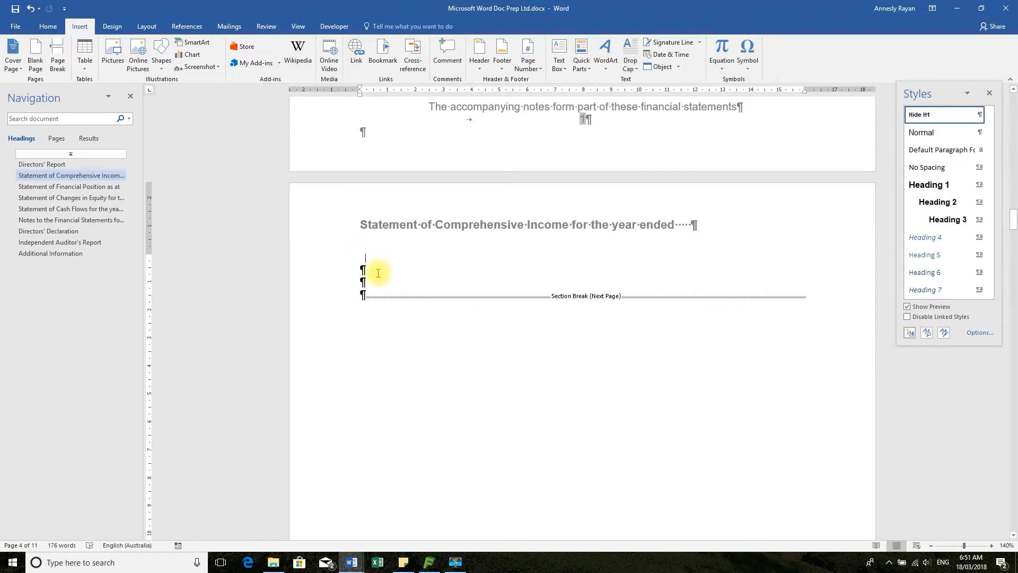
pyautogui.click(412, 53)
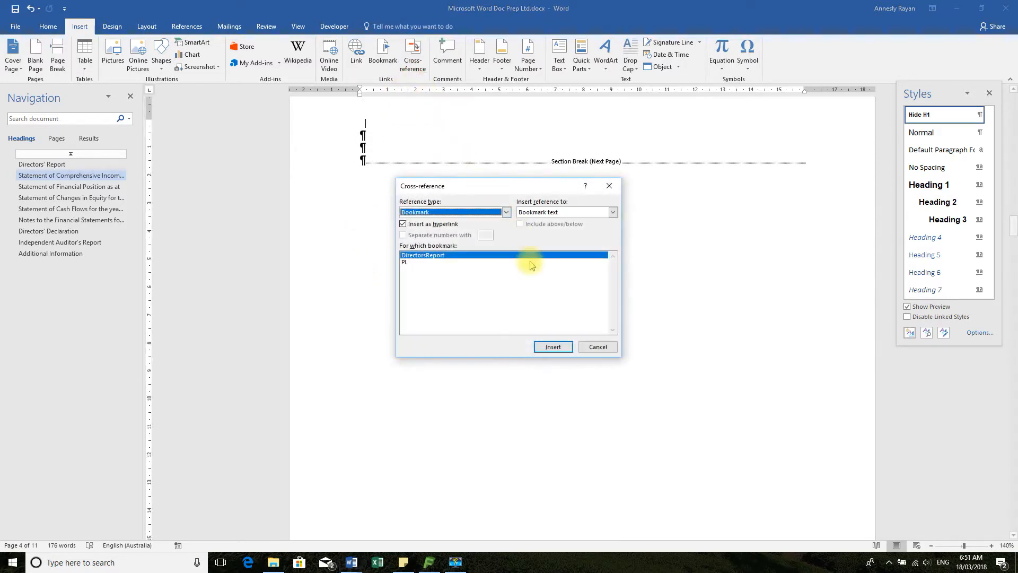
pyautogui.click(415, 263)
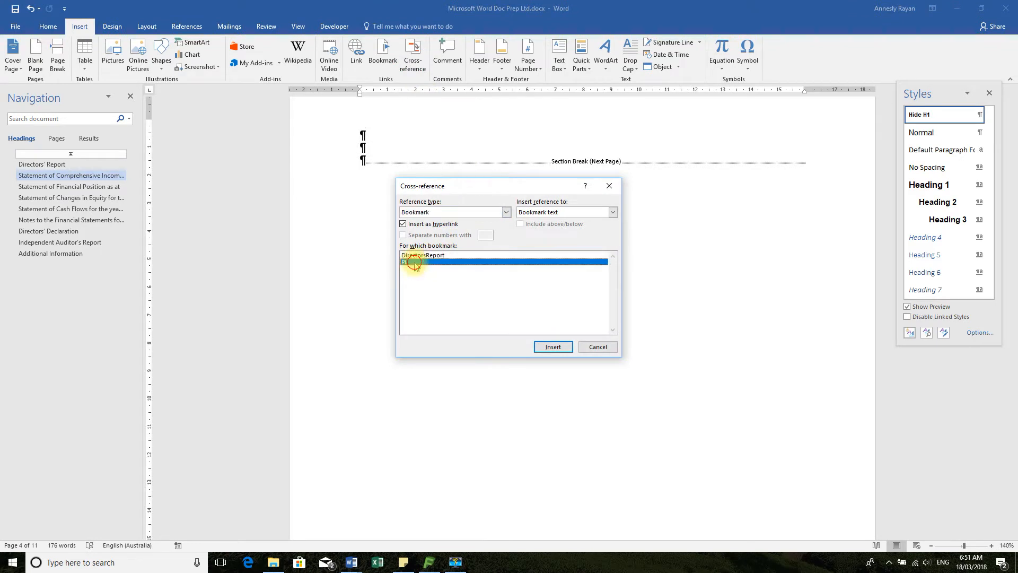
pyautogui.click(554, 346)
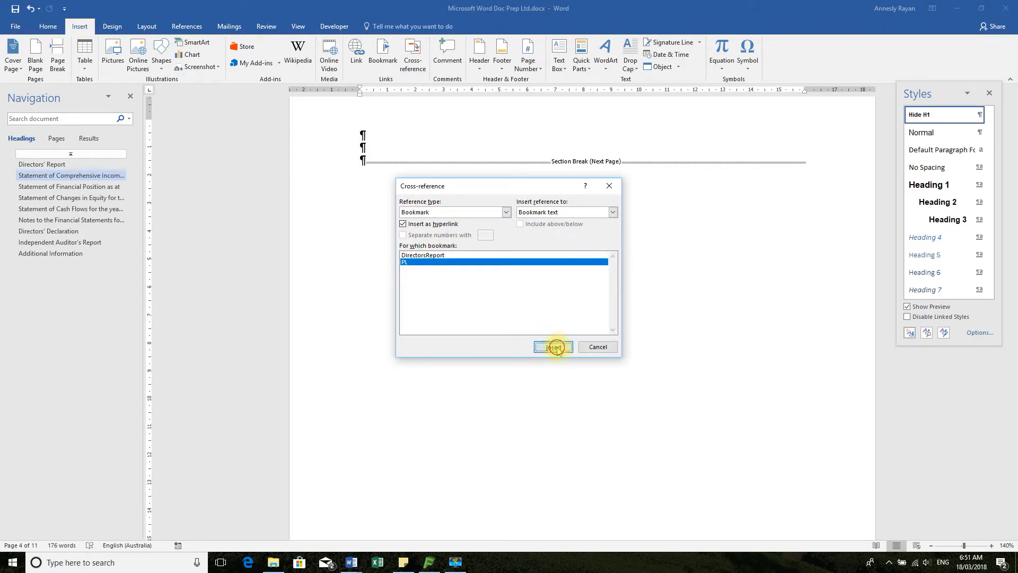
pyautogui.click(598, 347)
pyautogui.scroll(3, 645, 314)
pyautogui.scroll(2, 650, 299)
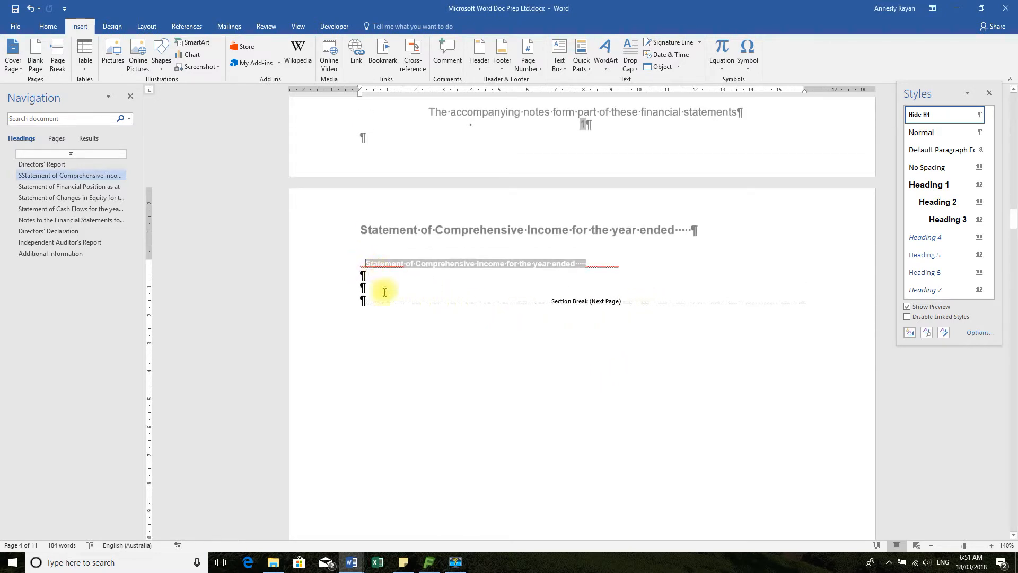
# Delete the stray "S" in front of the cross-reference and apply the Heading 1 style to the hidden heading line
pyautogui.hotkey('ctrl', 'z')
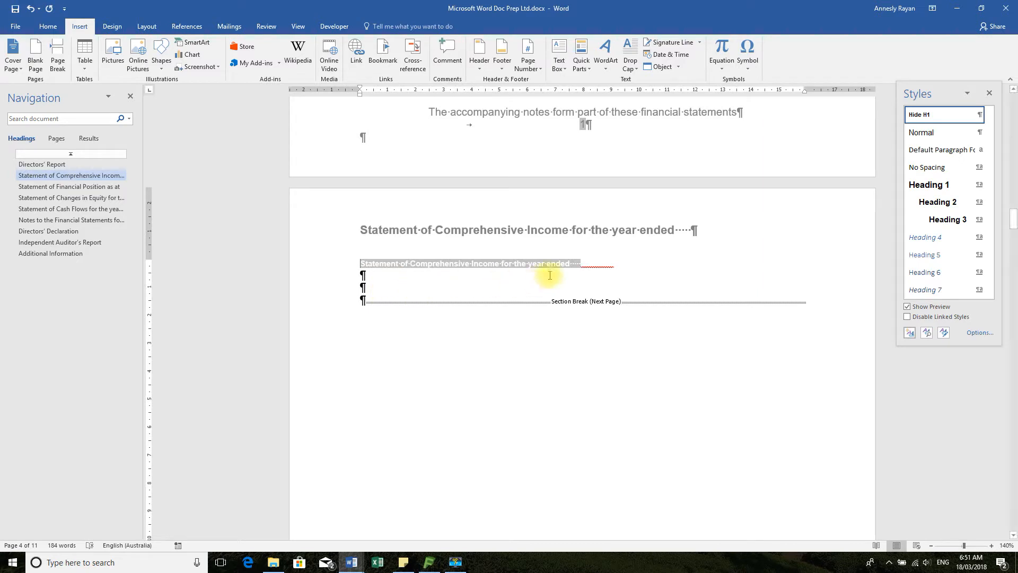
pyautogui.click(325, 266)
pyautogui.click(47, 32)
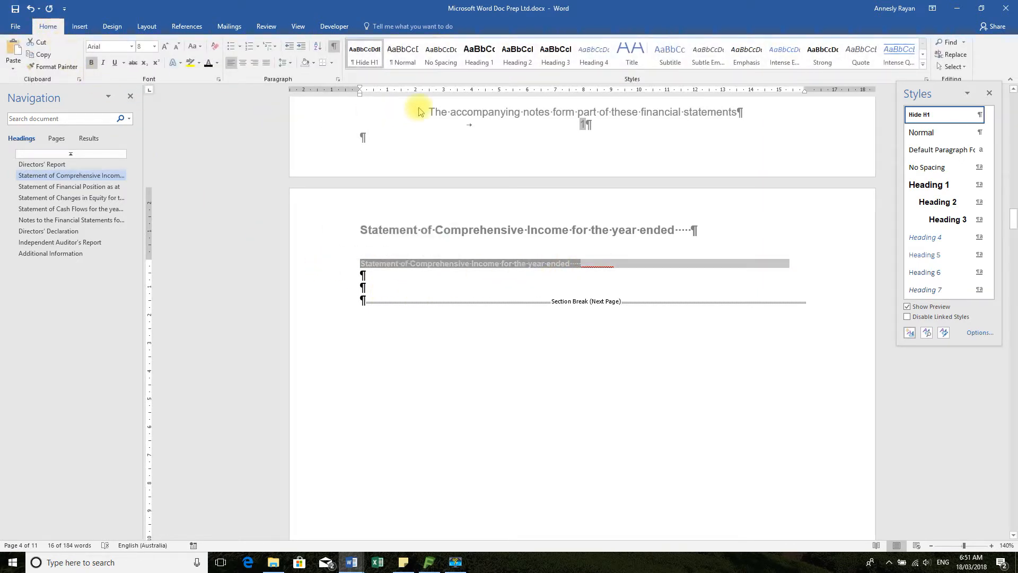
pyautogui.click(481, 63)
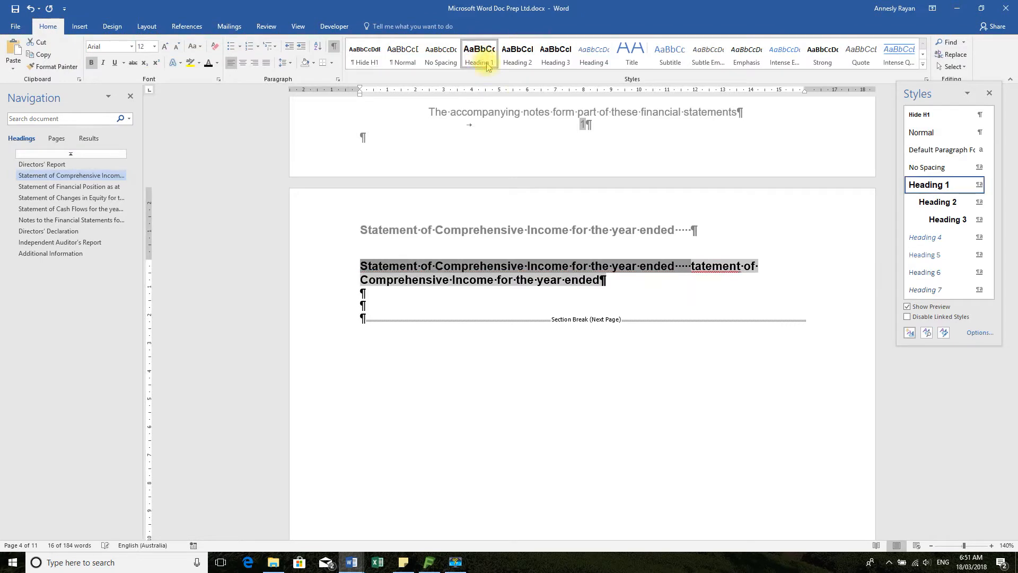
# Delete the leftover text "tatement of Comprehensive Income for the year ended" after the cross-reference
pyautogui.click(693, 269)
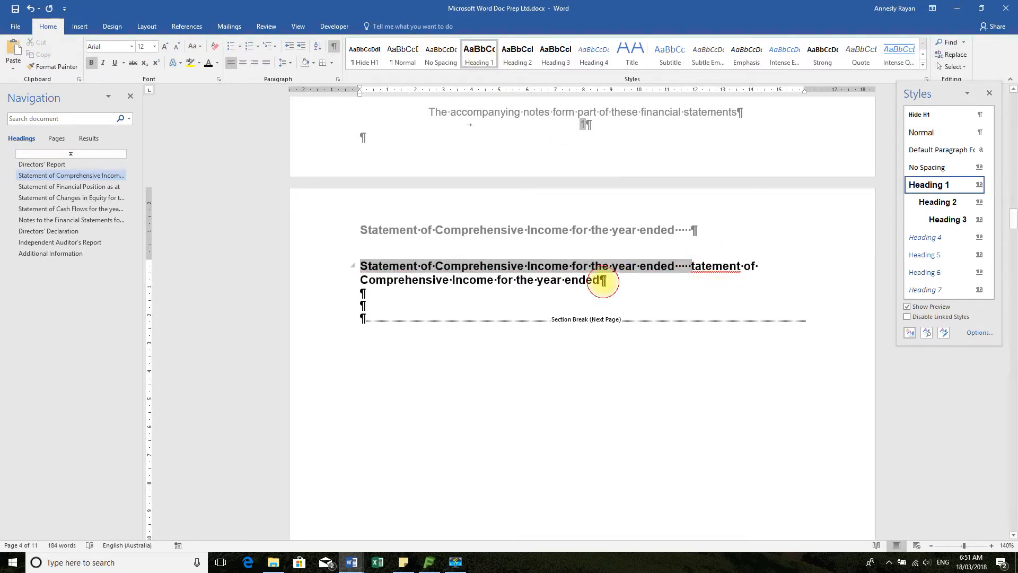
pyautogui.keyDown('shift'); pyautogui.click(602, 281); pyautogui.keyUp('shift')
pyautogui.press('Delete')
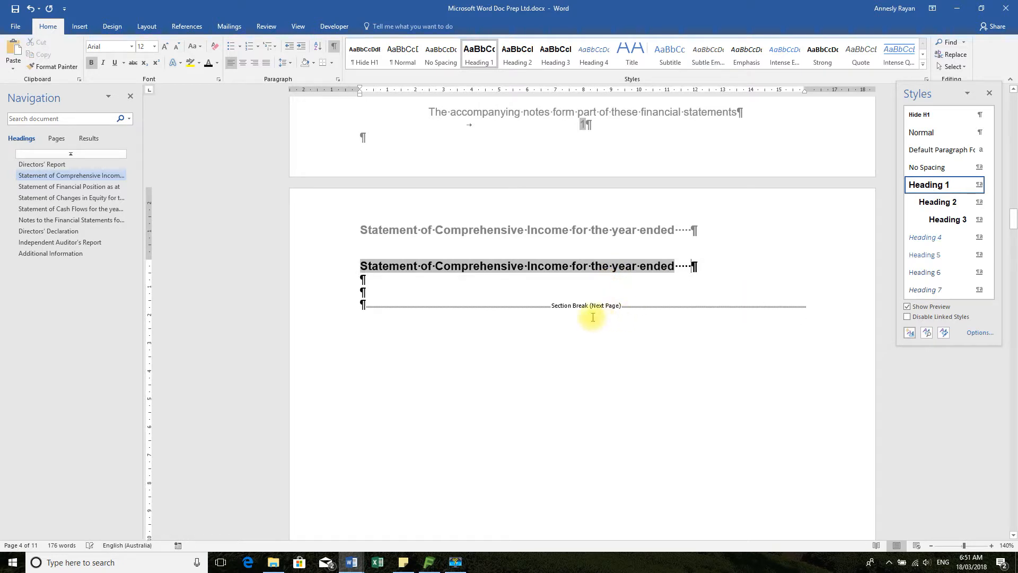
# Apply the Hide H1 style to the cross-referenced body heading and go back to the Table of Contents
pyautogui.click(339, 266)
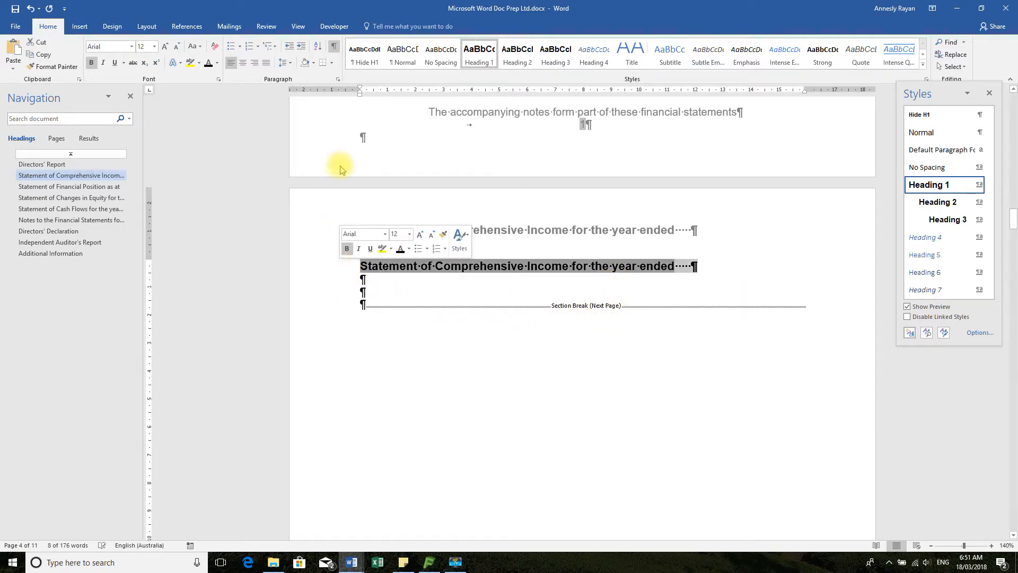
pyautogui.click(364, 56)
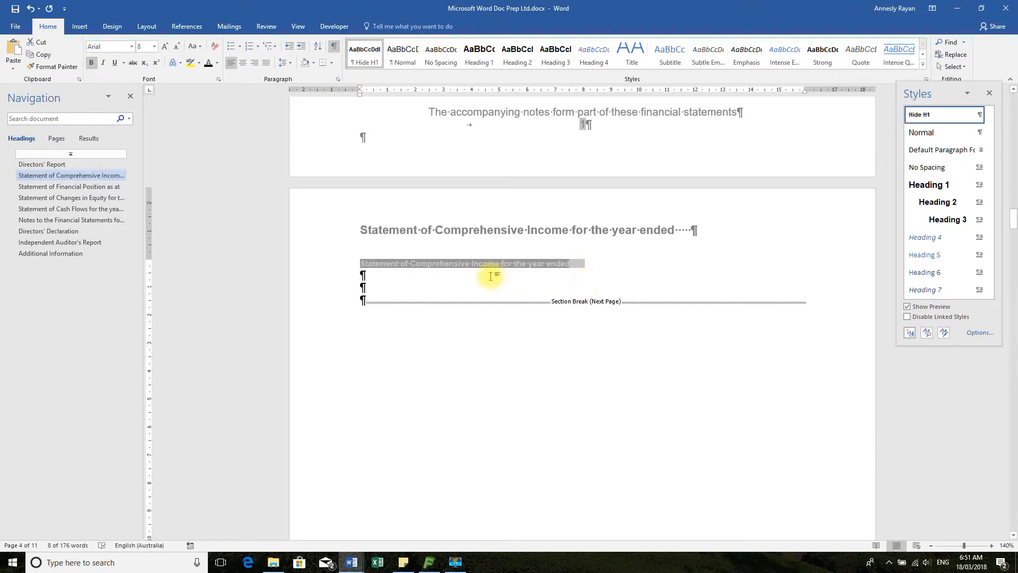
pyautogui.click(463, 289)
pyautogui.scroll(5, 514, 291)
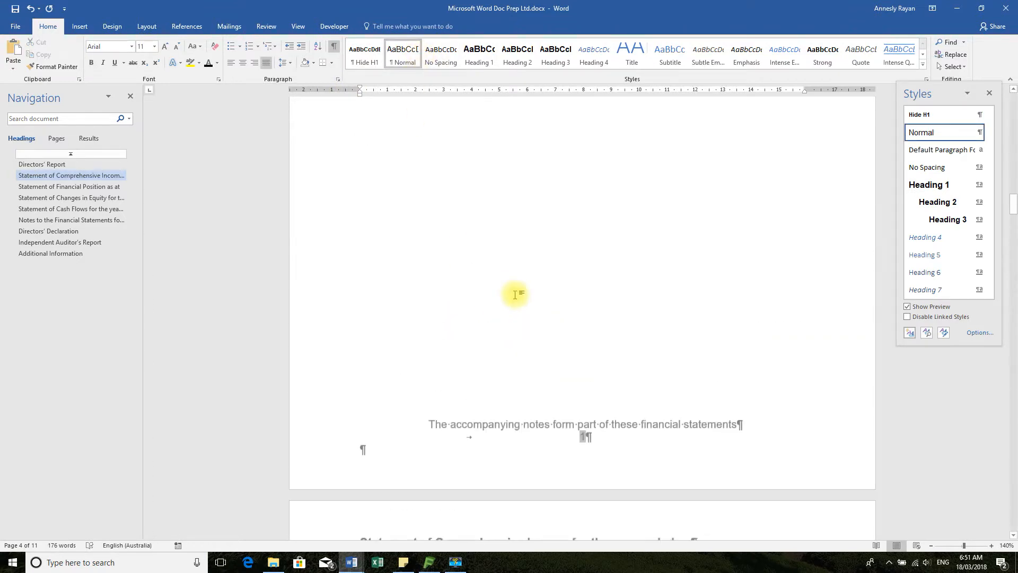
pyautogui.scroll(20, 517, 294)
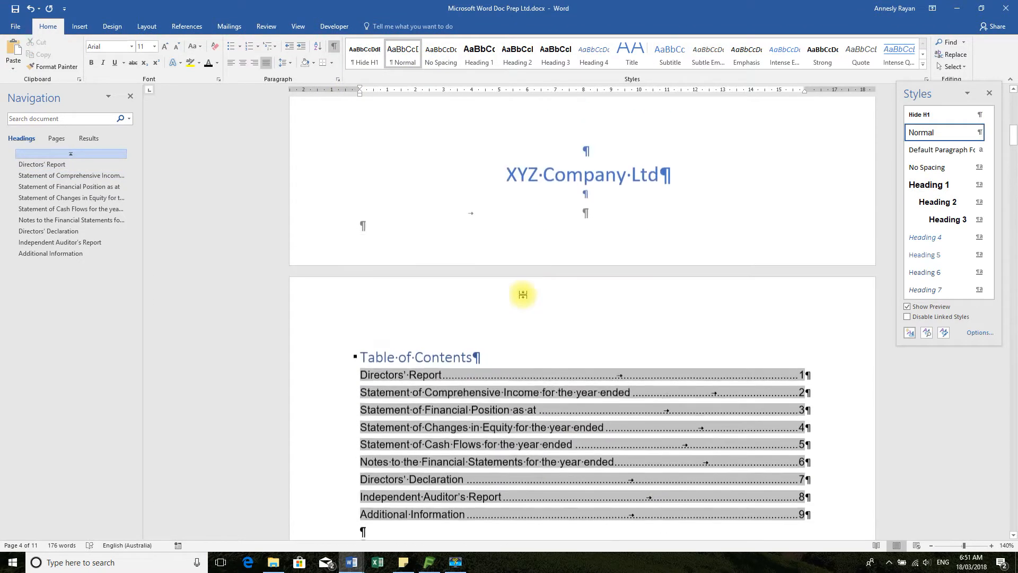
# Update the entire Table of Contents, including its heading entries and page numbers
pyautogui.scroll(-2, 523, 294)
pyautogui.click(399, 329)
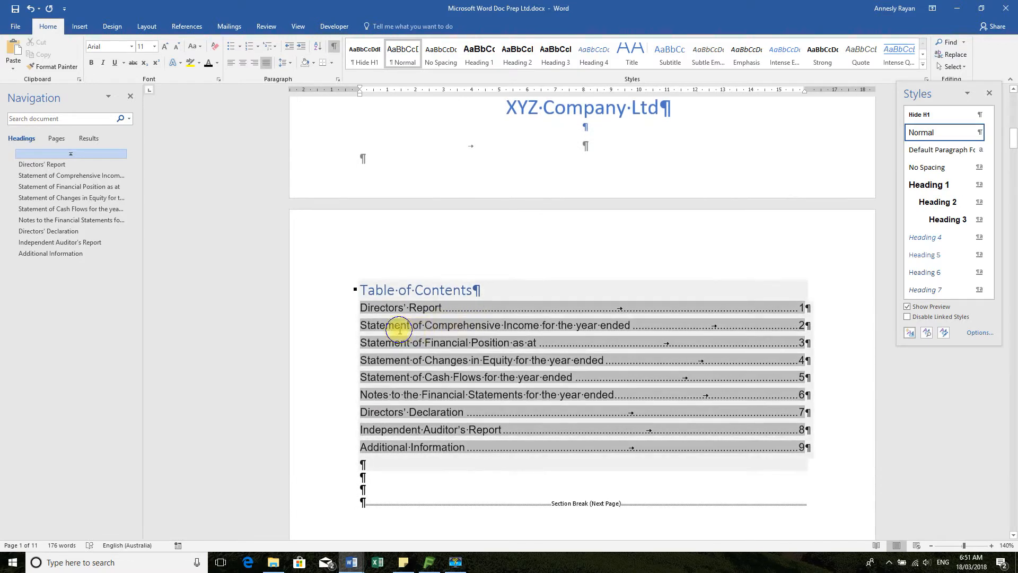
pyautogui.rightClick(399, 330)
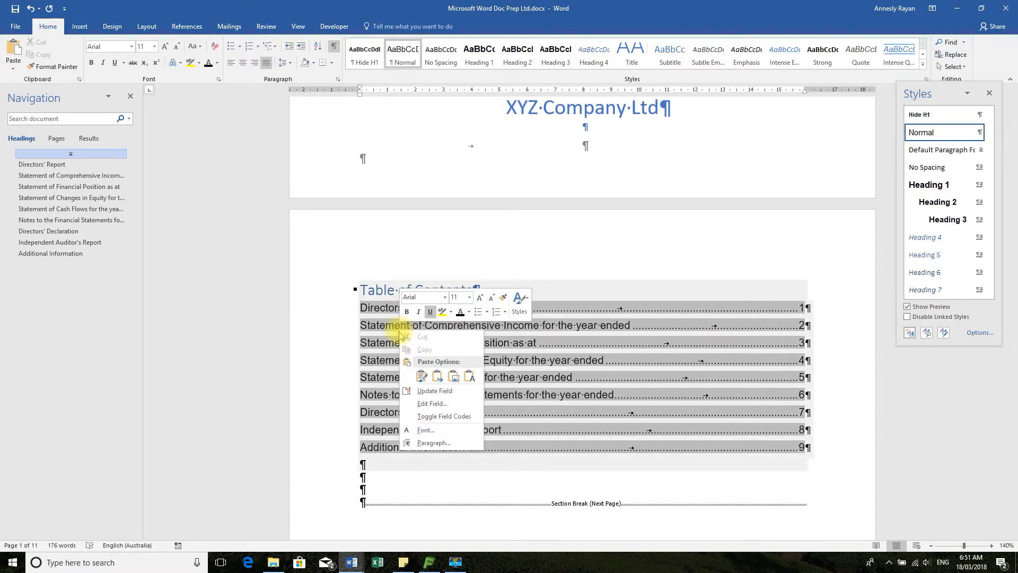
pyautogui.click(456, 395)
pyautogui.click(473, 279)
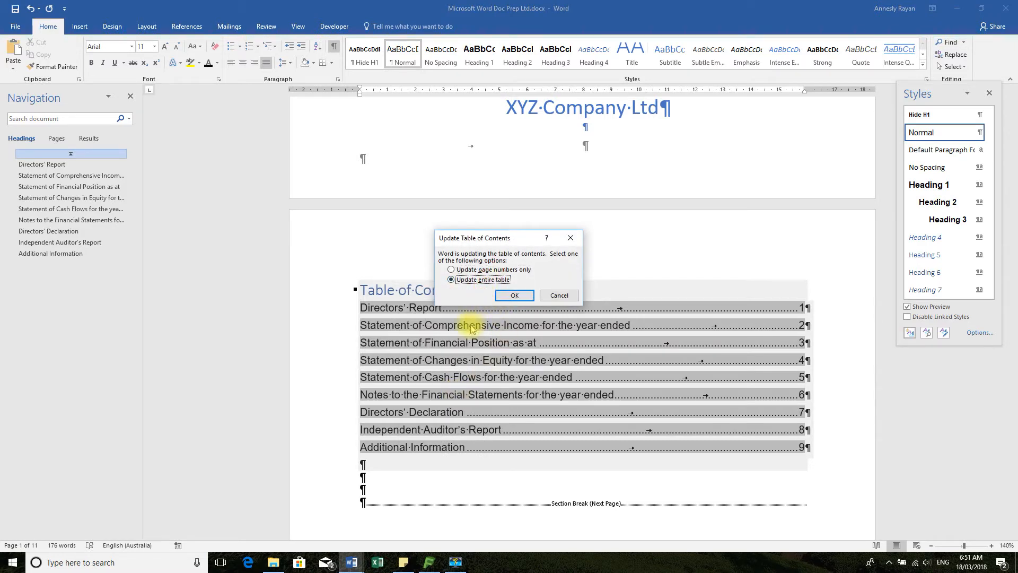
pyautogui.click(515, 295)
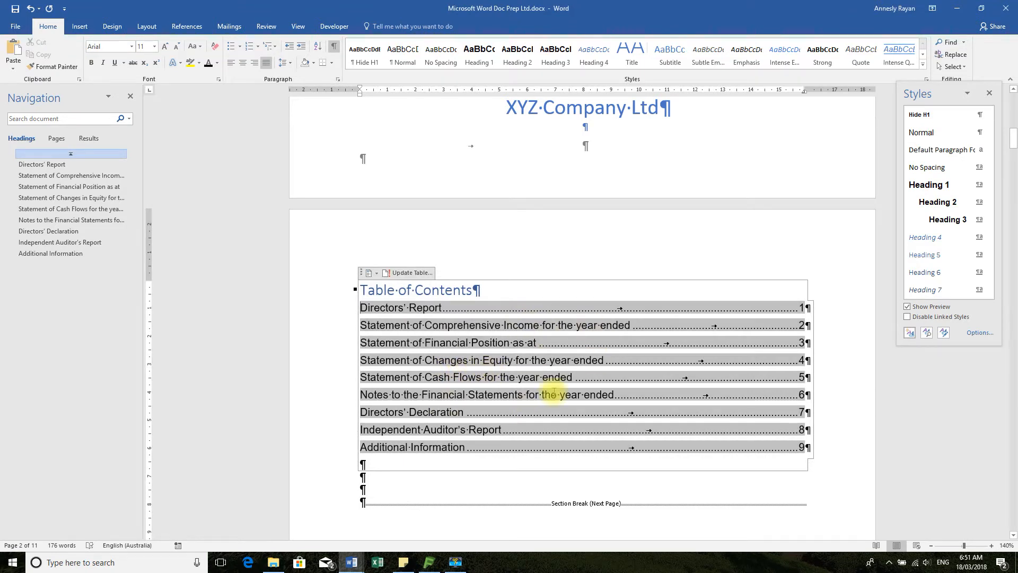
# Add two blank paragraphs beneath the hidden heading in the body of the Statement of Comprehensive Income page
pyautogui.scroll(-15, 580, 394)
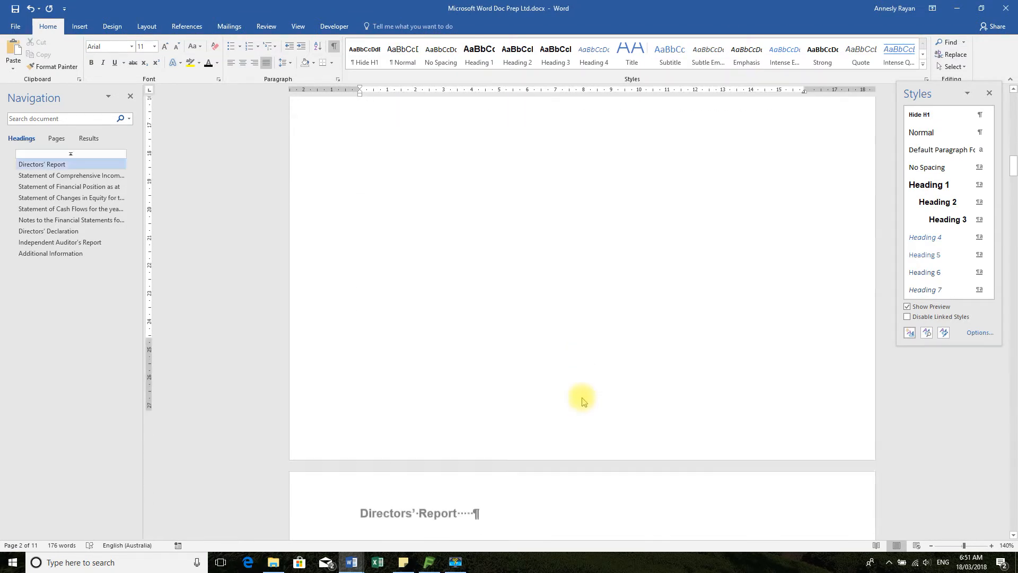
pyautogui.click(400, 331)
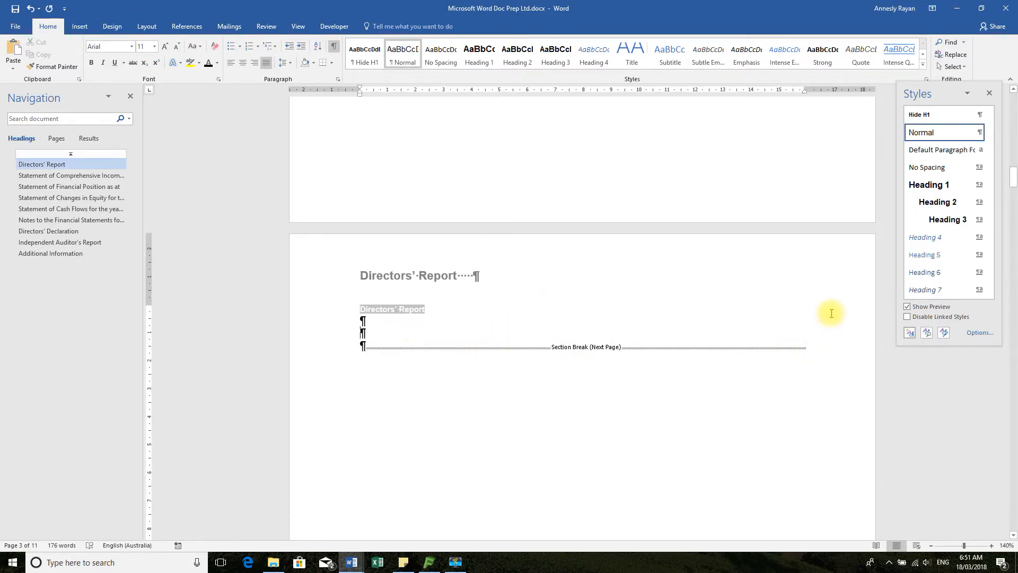
pyautogui.scroll(-15, 832, 314)
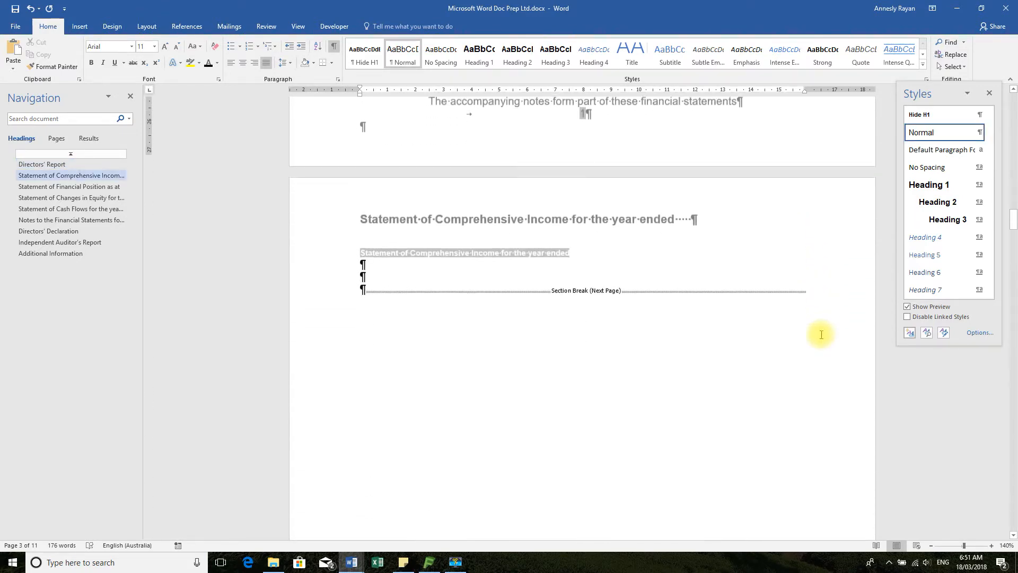
pyautogui.click(367, 253)
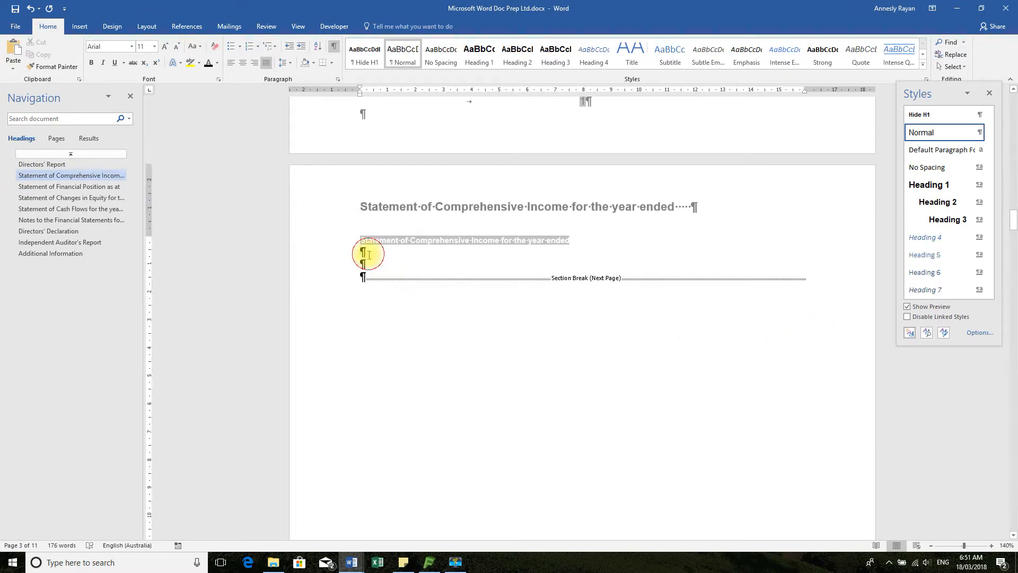
pyautogui.click(319, 249)
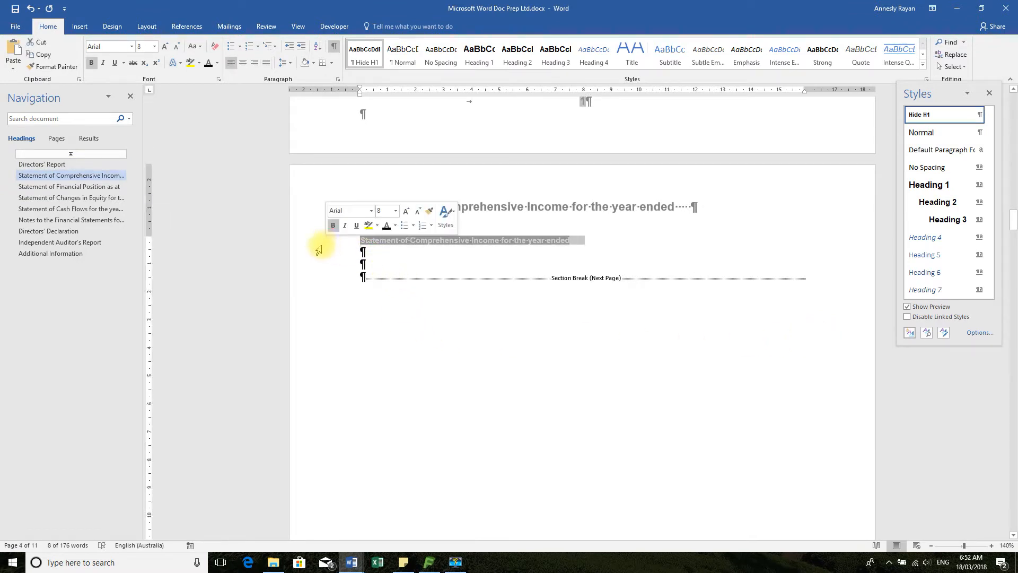
pyautogui.click(376, 263)
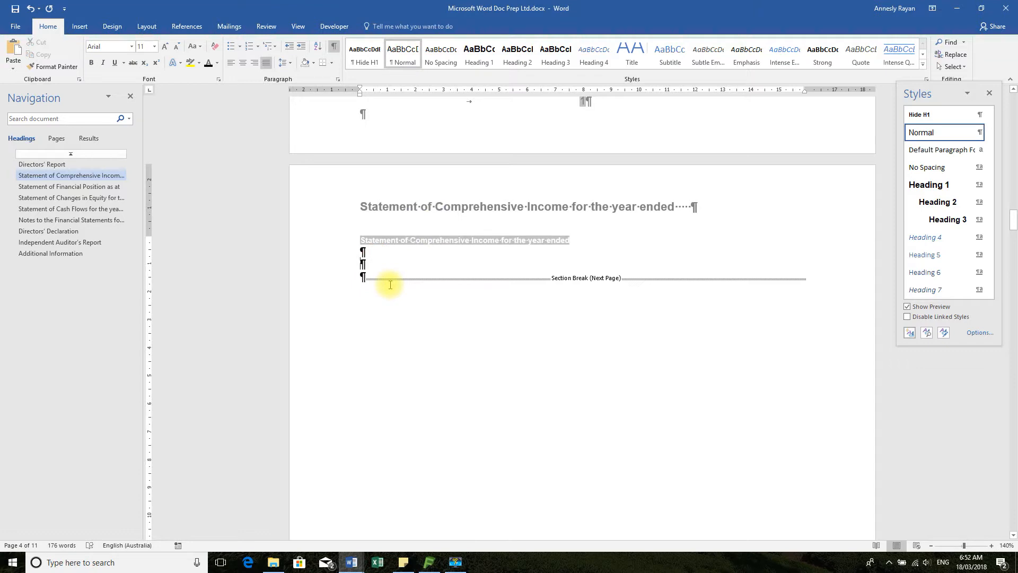
pyautogui.press('Return')
pyautogui.press('Return')
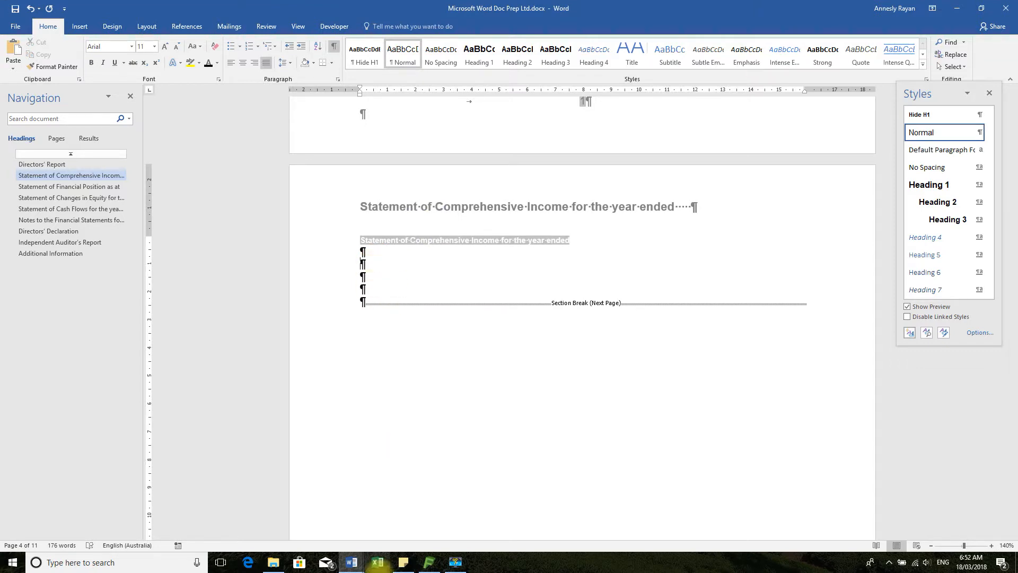
# Switch to Data.docx and examine the header lines of the Statement of Profit and Loss and Other Comprehensive income page
pyautogui.click(354, 564)
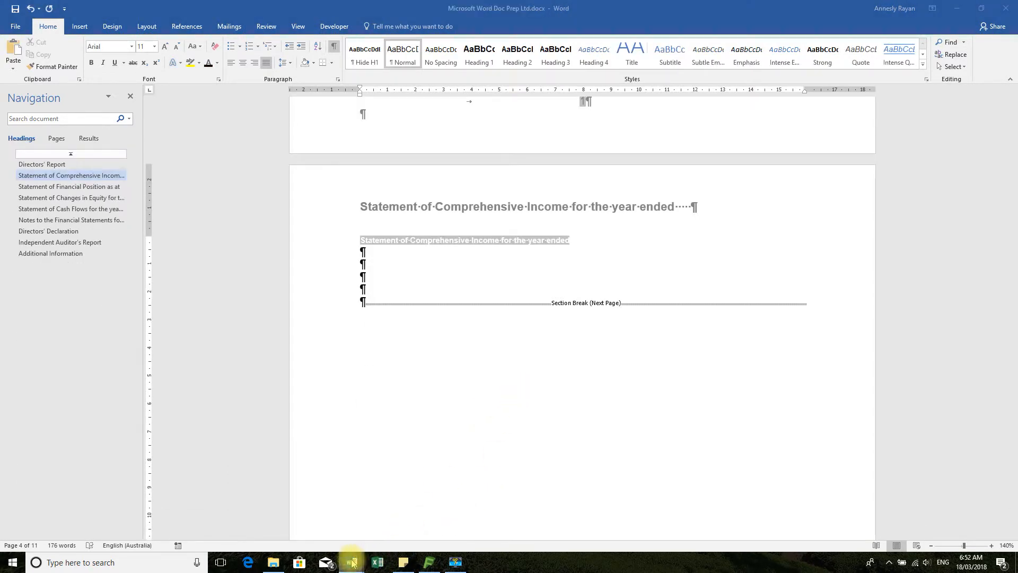
pyautogui.moveTo(352, 562)
pyautogui.click(411, 489)
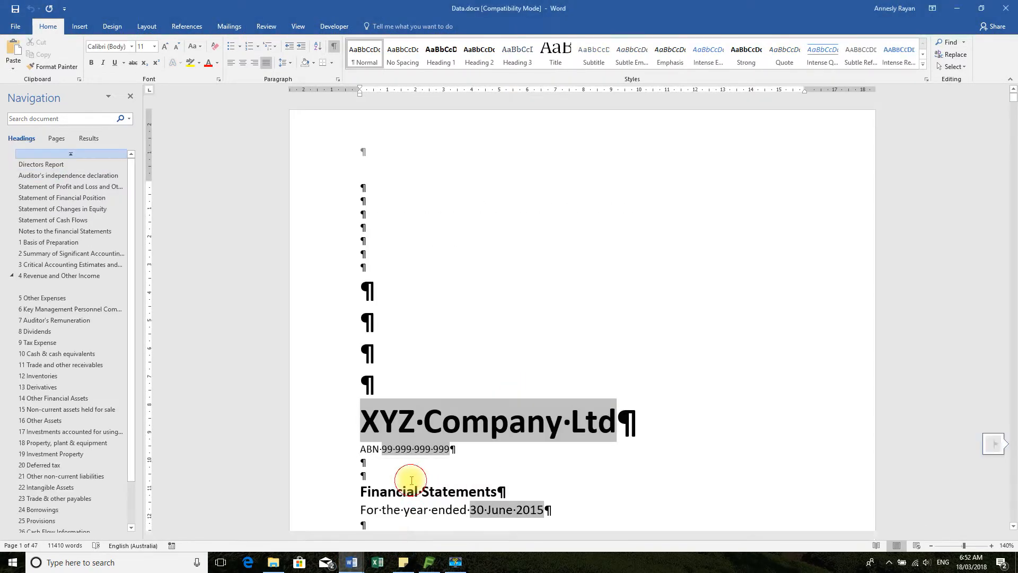
pyautogui.scroll(-10, 590, 402)
pyautogui.scroll(-6, 595, 401)
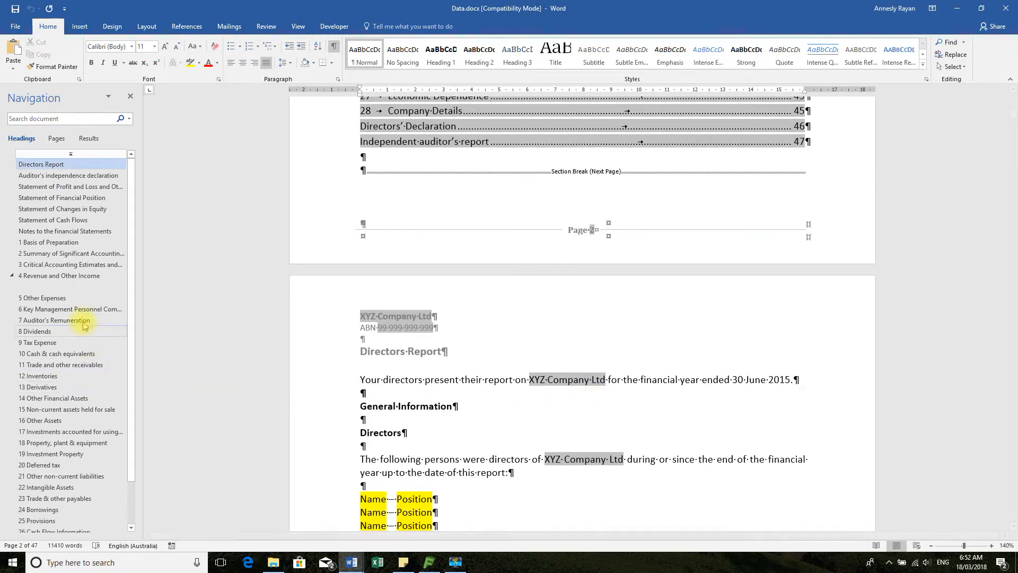
pyautogui.click(57, 189)
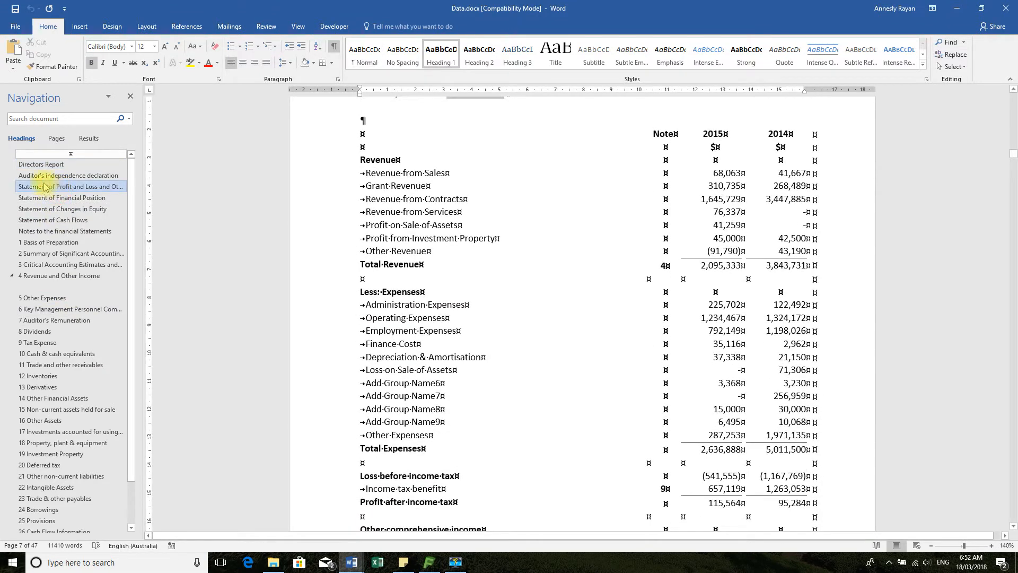
pyautogui.scroll(4, 554, 217)
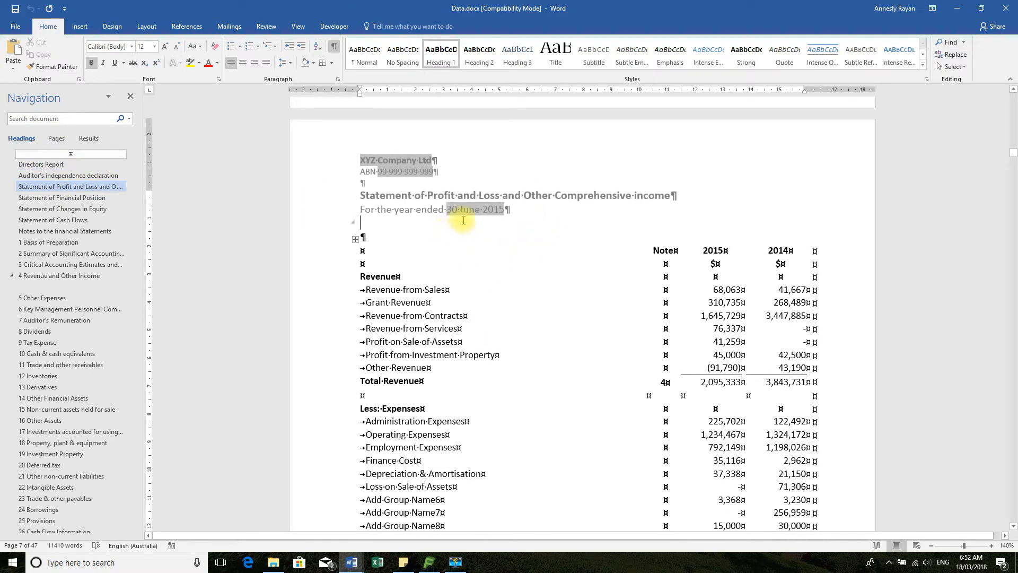
pyautogui.click(399, 211)
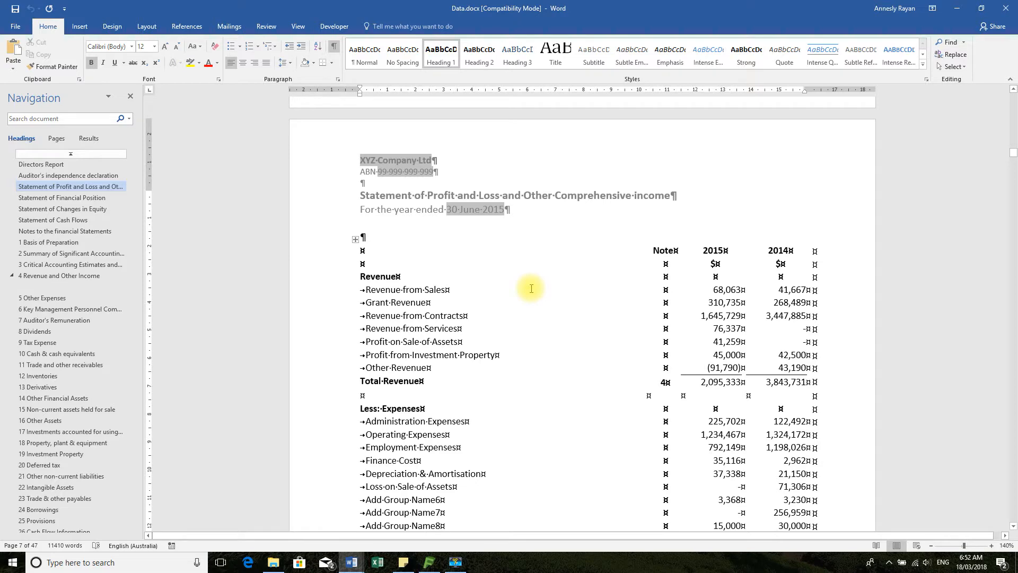
# Return to Microsoft Word Doc Prep Ltd.docx and add the line "For the year ended" beneath the Statement of Comprehensive Income header title
pyautogui.click(428, 563)
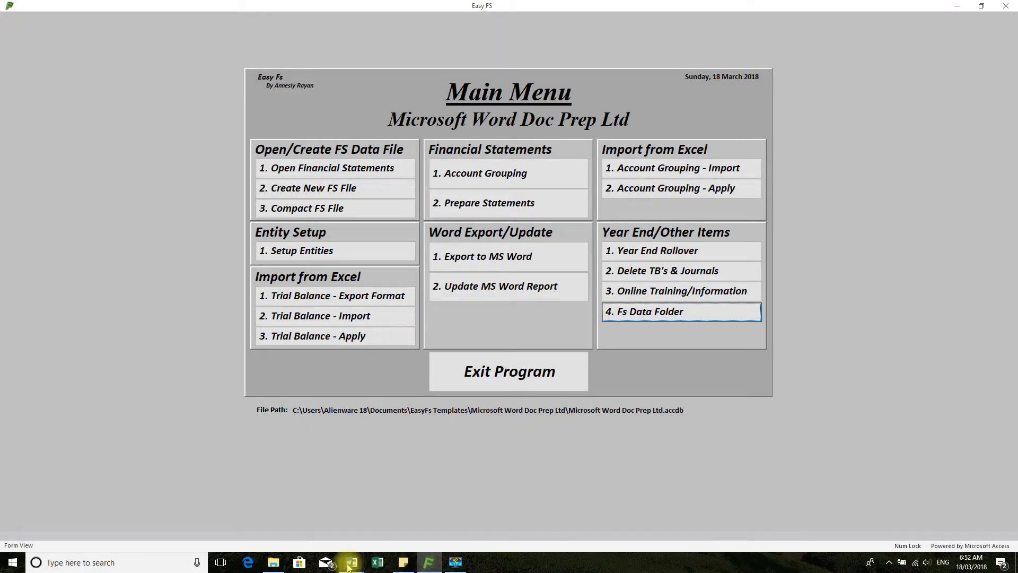
pyautogui.moveTo(351, 561)
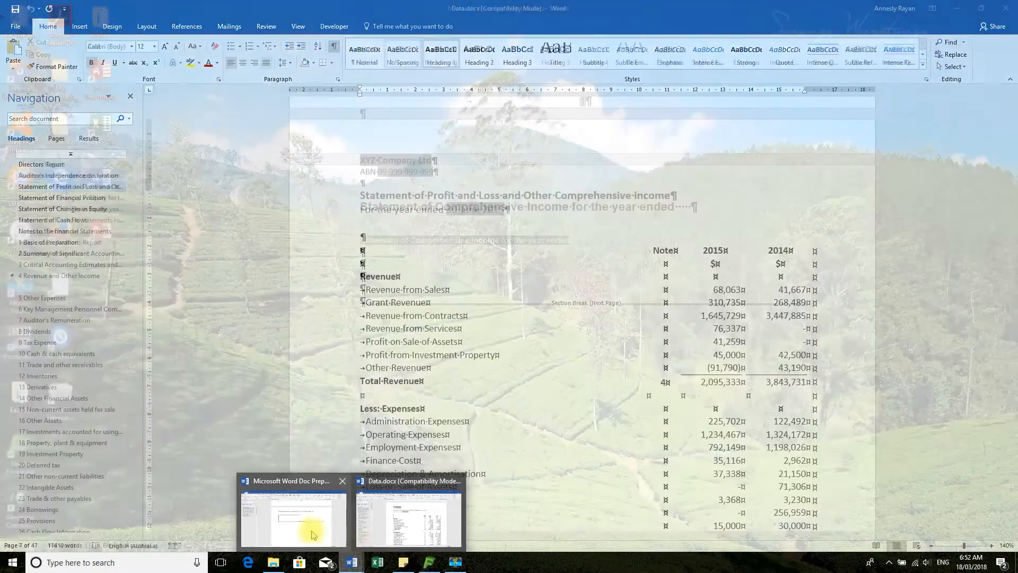
pyautogui.click(313, 534)
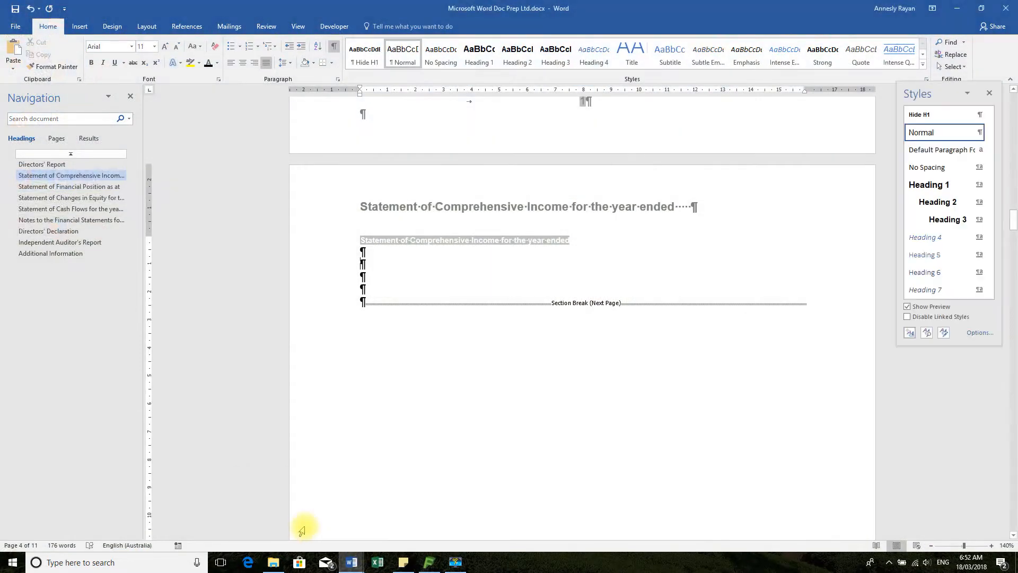
pyautogui.click(381, 215)
pyautogui.doubleClick(380, 213)
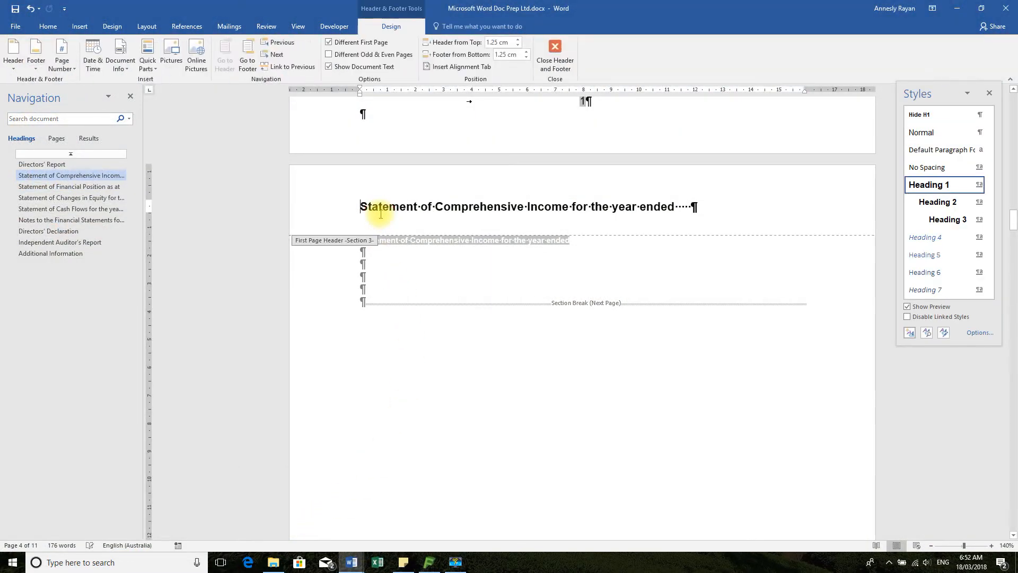
pyautogui.click(692, 207)
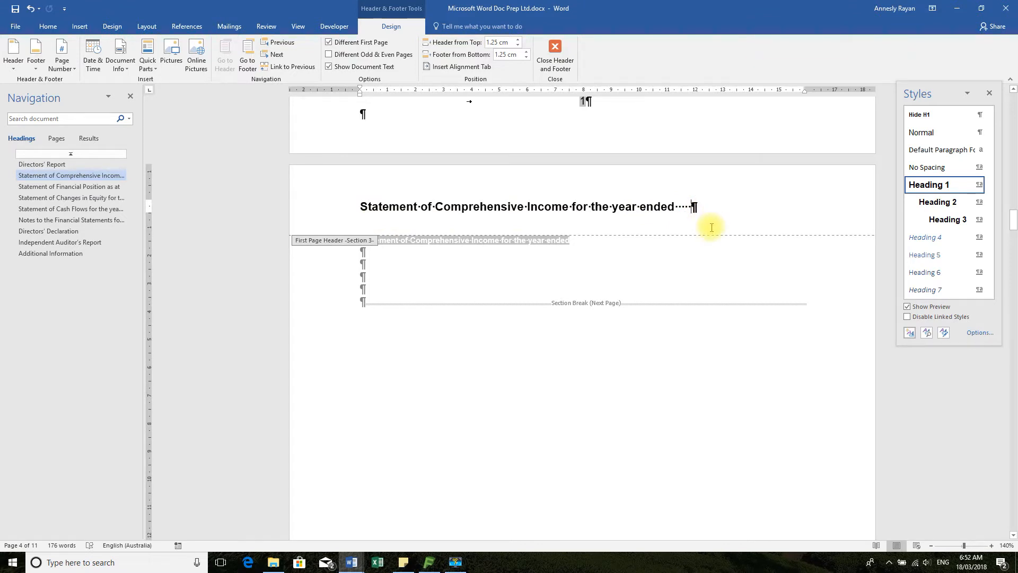
pyautogui.press('Return')
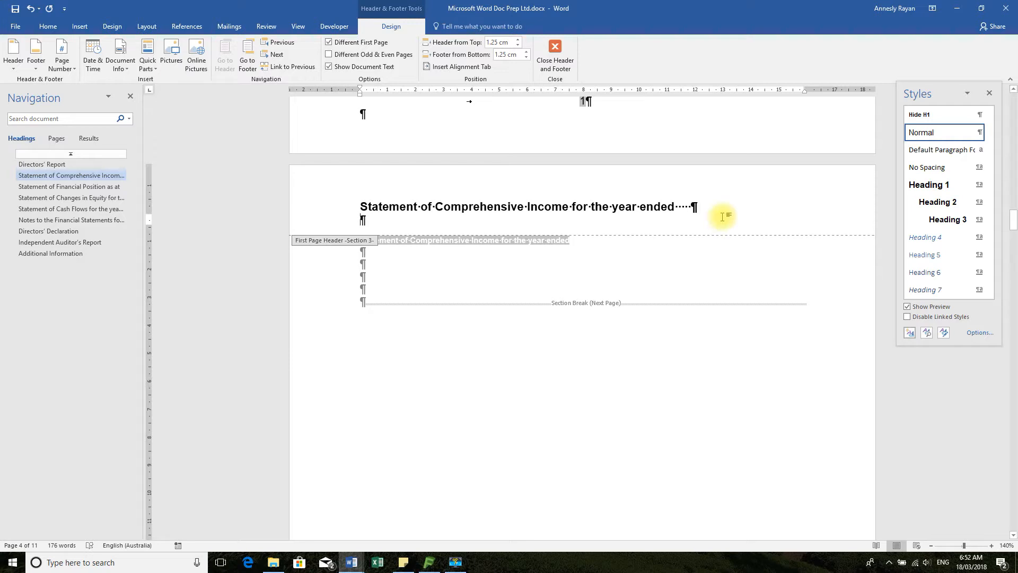
pyautogui.write('For the year ended')
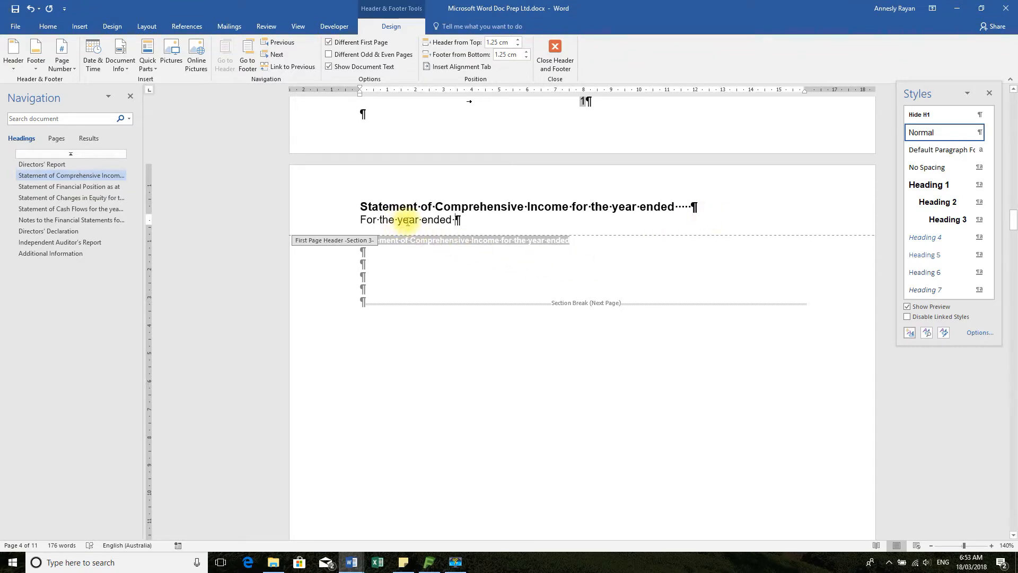
# Open _Word Data Exported.docx from the project's Exports folder in File Explorer and find the field description table
pyautogui.click(350, 563)
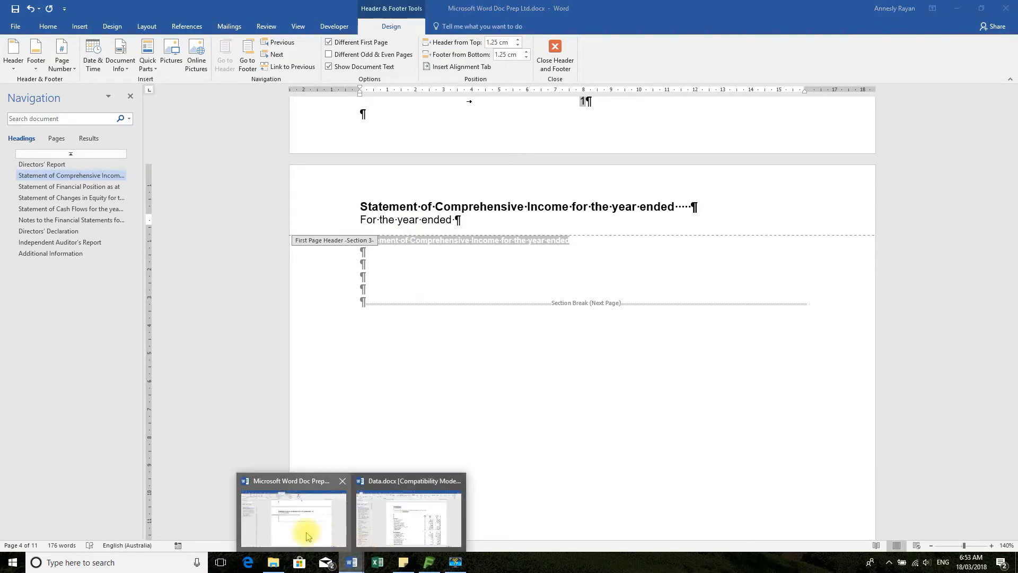
pyautogui.click(386, 513)
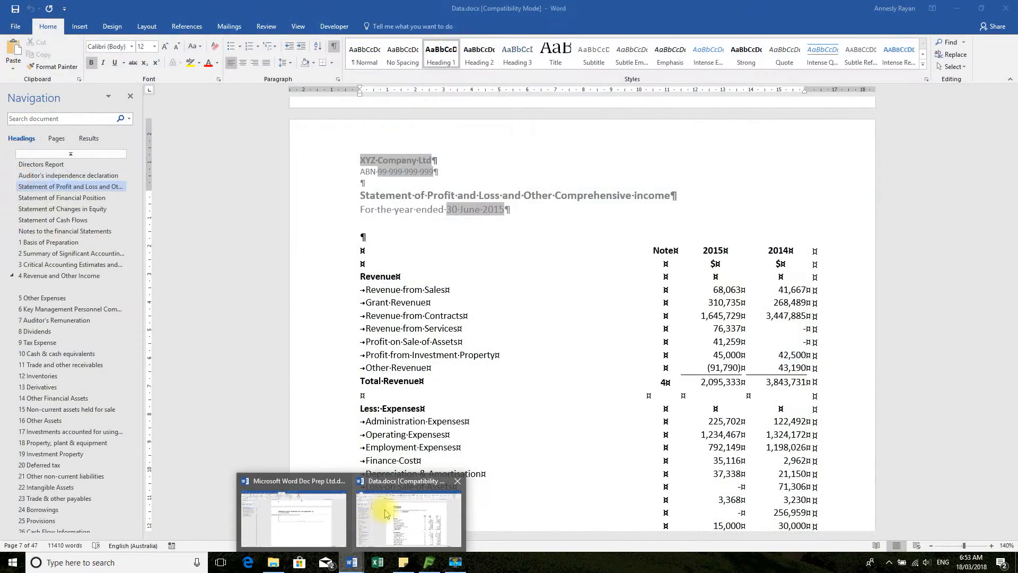
pyautogui.click(291, 517)
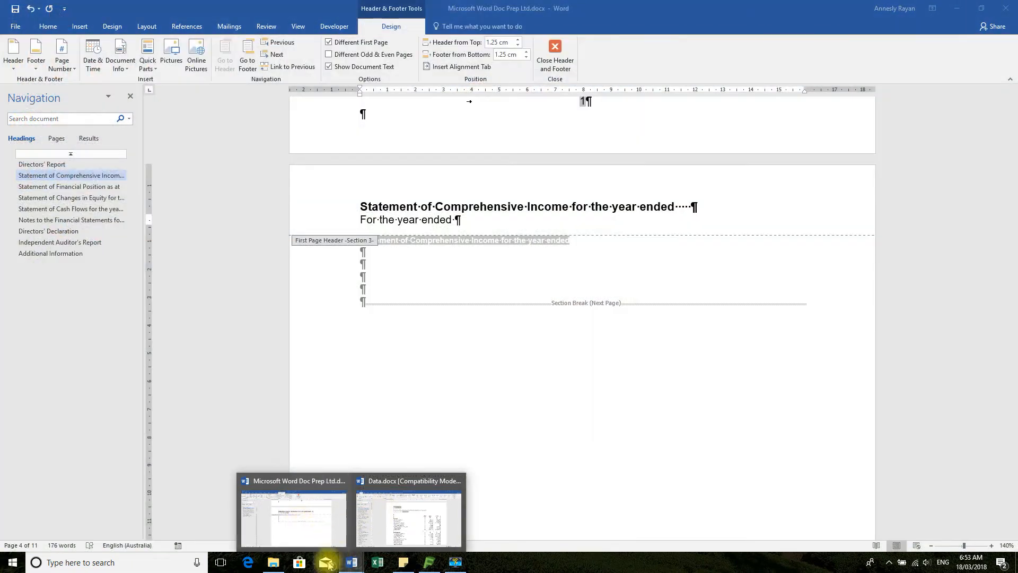
pyautogui.click(275, 565)
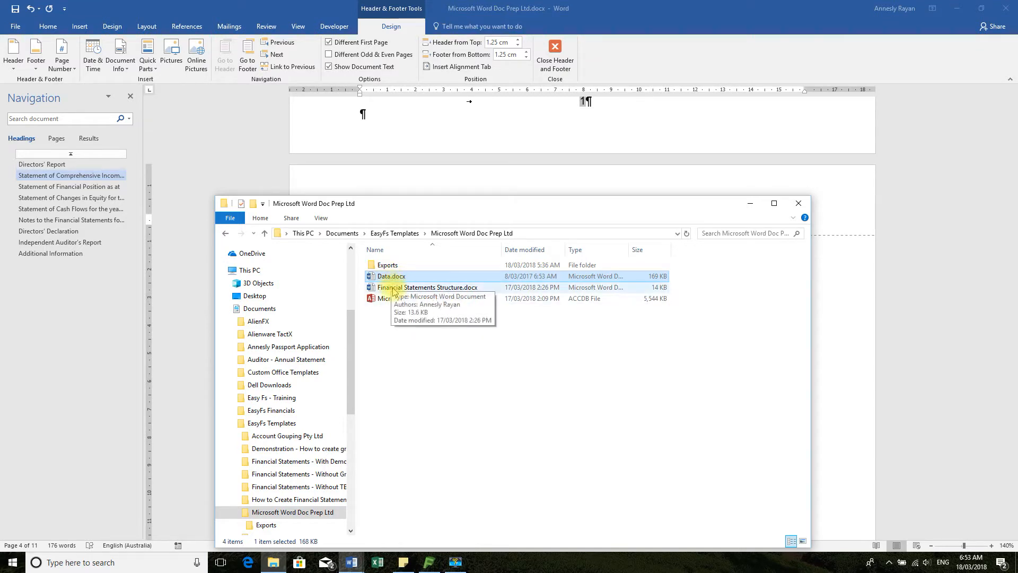
pyautogui.doubleClick(384, 265)
pyautogui.click(386, 266)
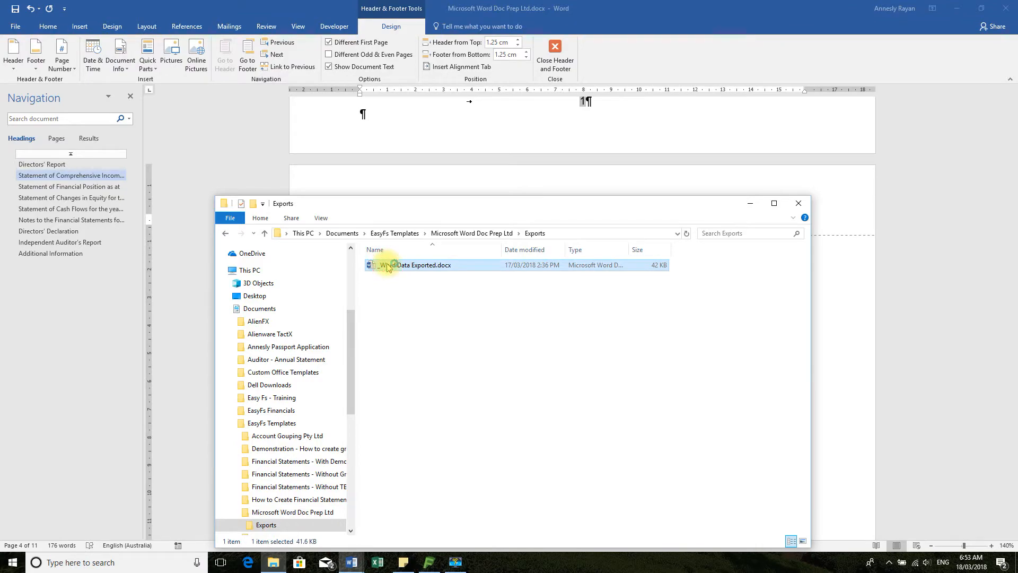
pyautogui.doubleClick(386, 265)
pyautogui.scroll(-9, 699, 473)
pyautogui.scroll(5, 699, 473)
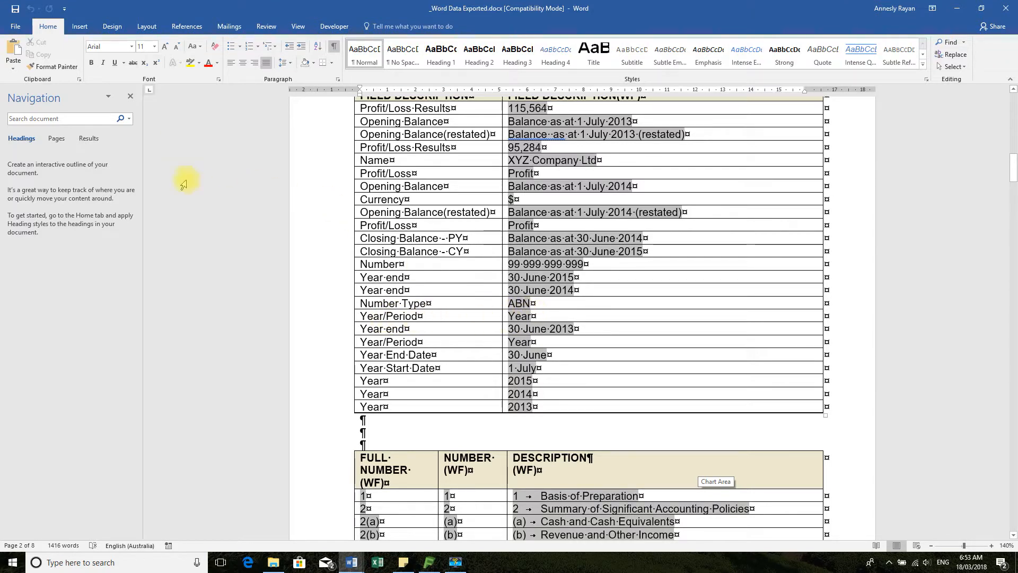
# Copy the Year end field "30 June 2015" from the field description table in _Word Data Exported.docx
pyautogui.click(360, 560)
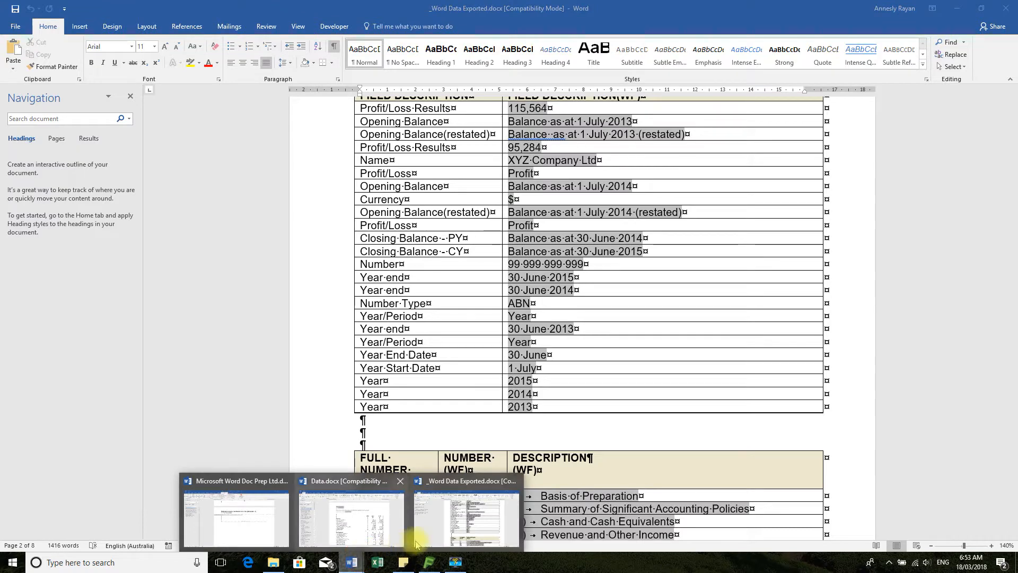
pyautogui.moveTo(379, 536)
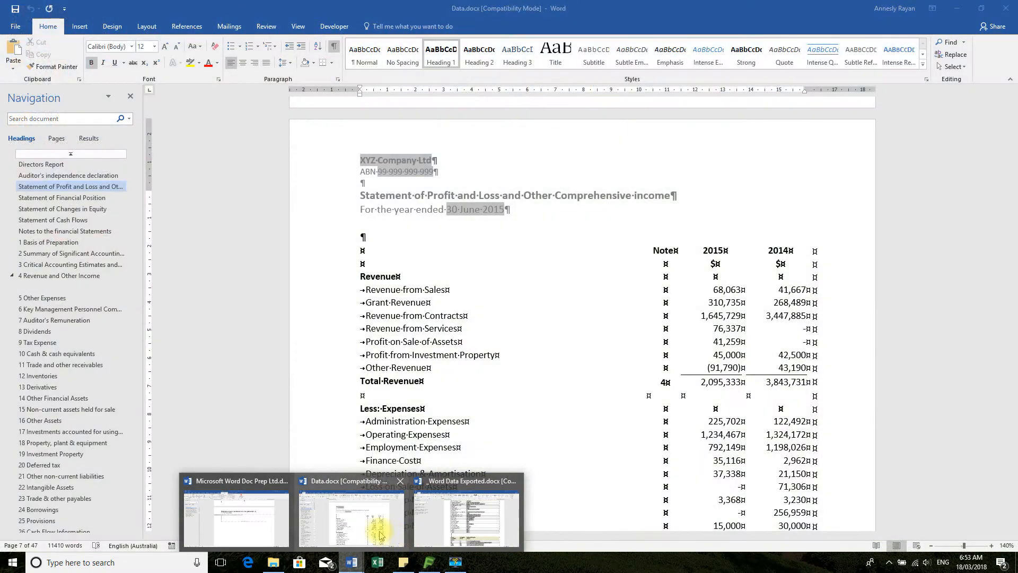
pyautogui.moveTo(259, 531)
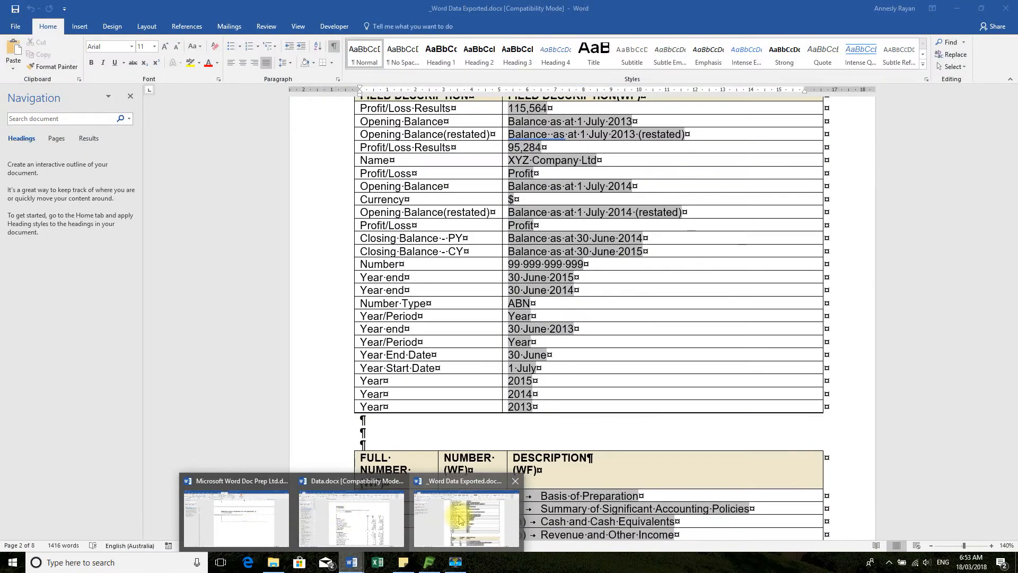
pyautogui.click(460, 520)
pyautogui.click(501, 276)
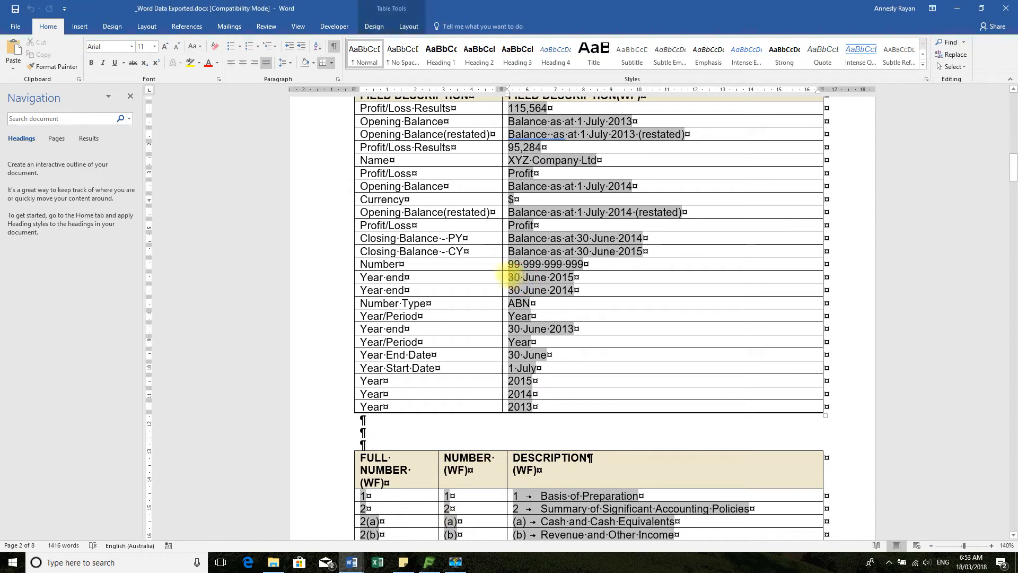
pyautogui.moveTo(501, 276); pyautogui.dragTo(576, 277)
pyautogui.hotkey('ctrl', 'c')
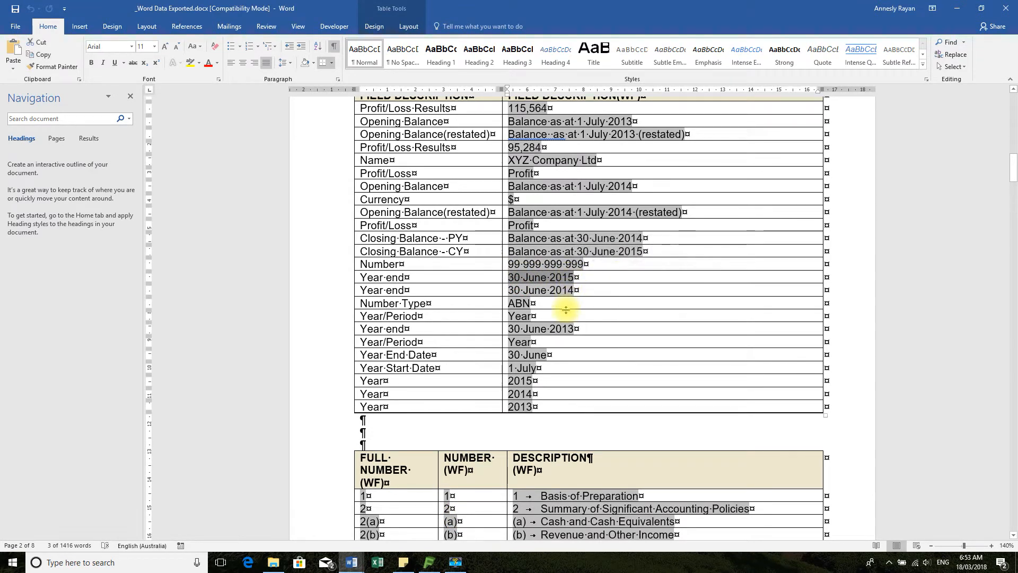
# Return to Microsoft Word Doc Prep Ltd.docx and paste the copied year-end date after "For the year ended" in the header
pyautogui.click(363, 560)
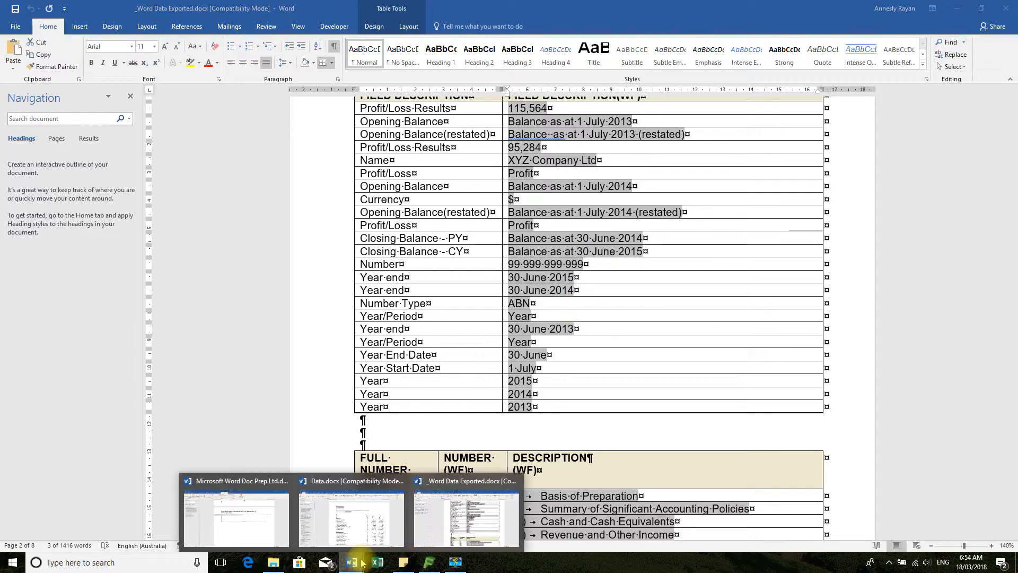
pyautogui.click(259, 519)
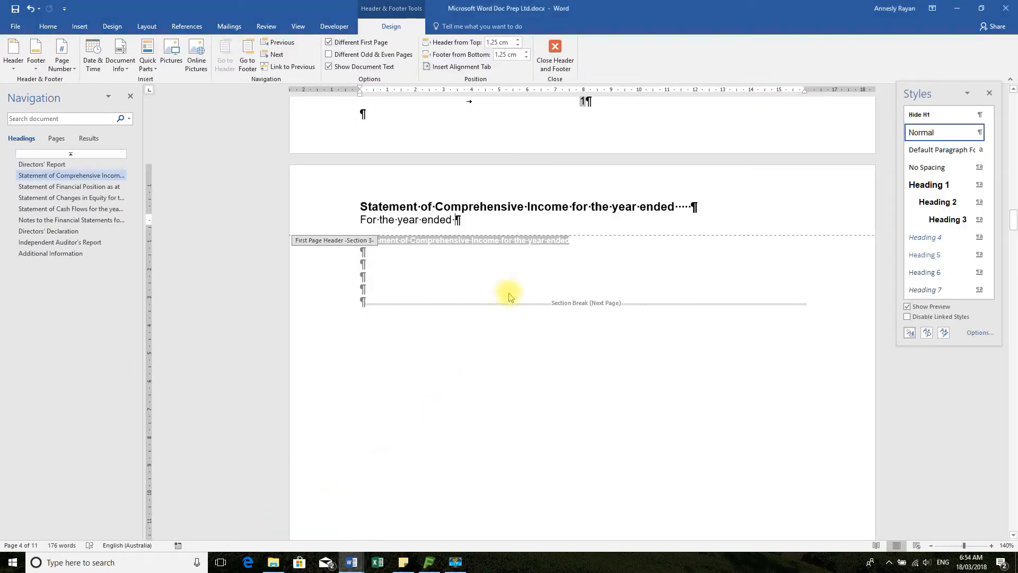
pyautogui.hotkey('ctrl', 'v')
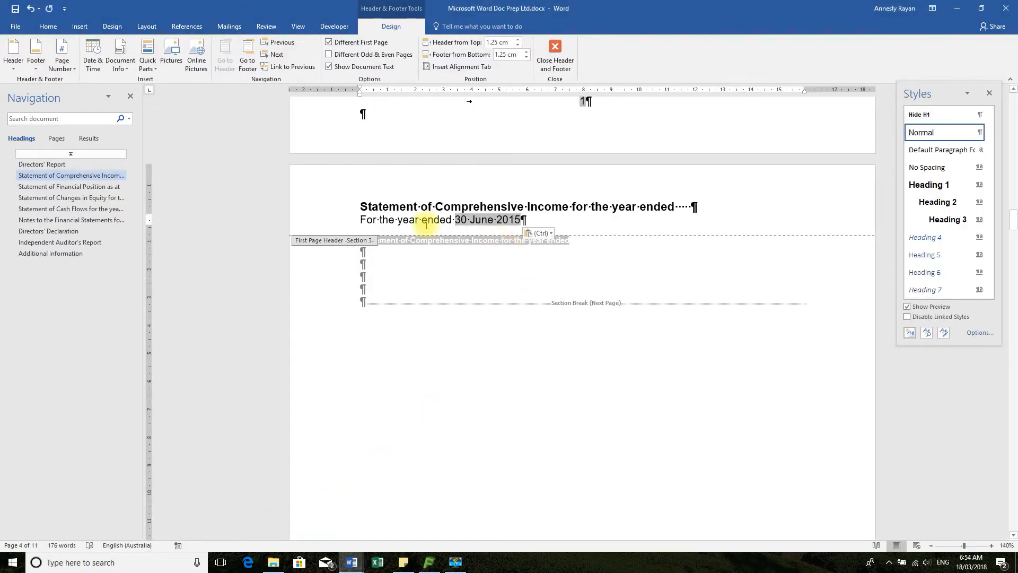
# Apply the Normal style to the "For the year ended 30 June 2015" header line and return to the empty body paragraphs below
pyautogui.click(389, 220)
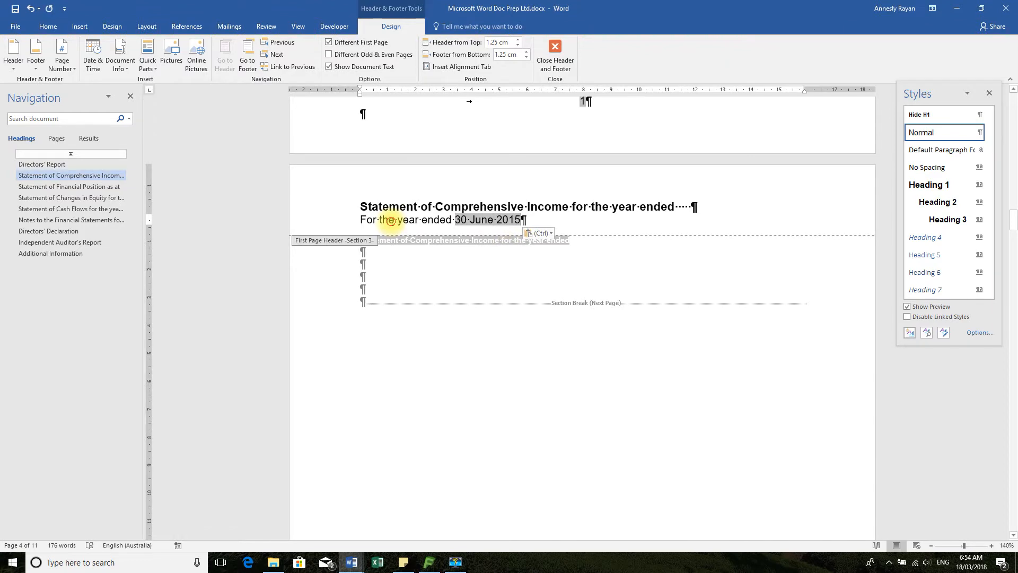
pyautogui.click(48, 26)
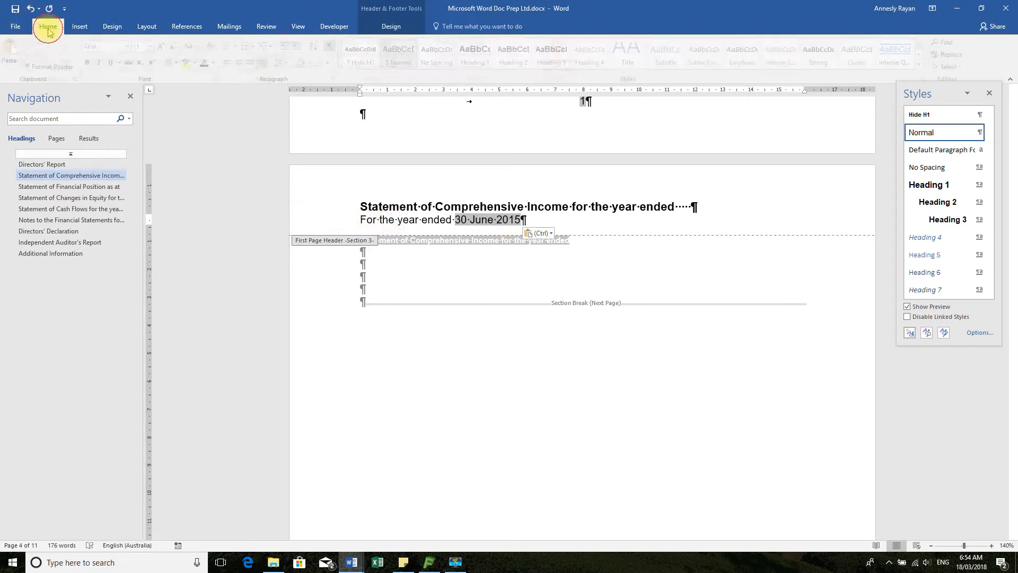
pyautogui.click(347, 225)
pyautogui.click(403, 51)
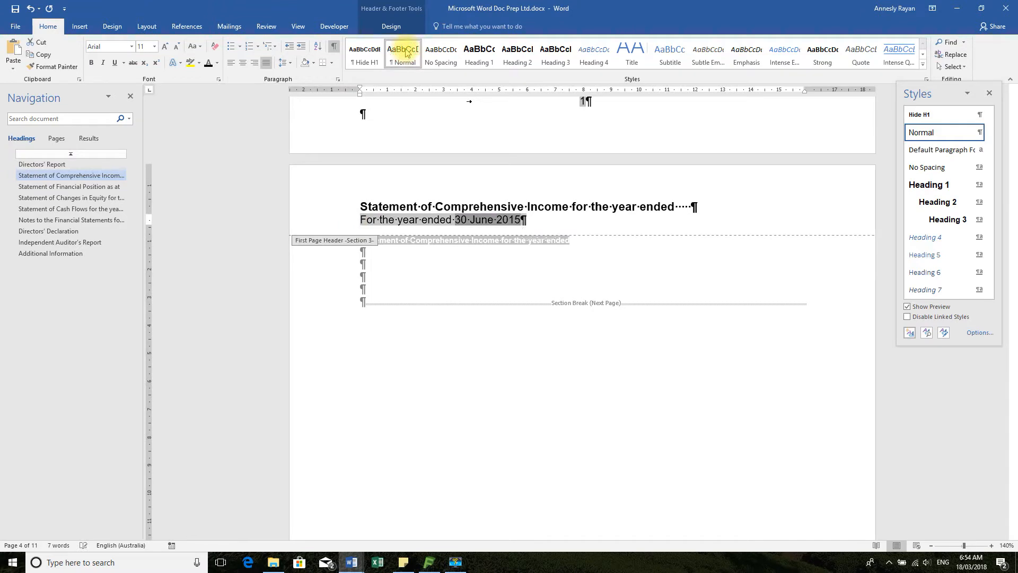
pyautogui.doubleClick(401, 263)
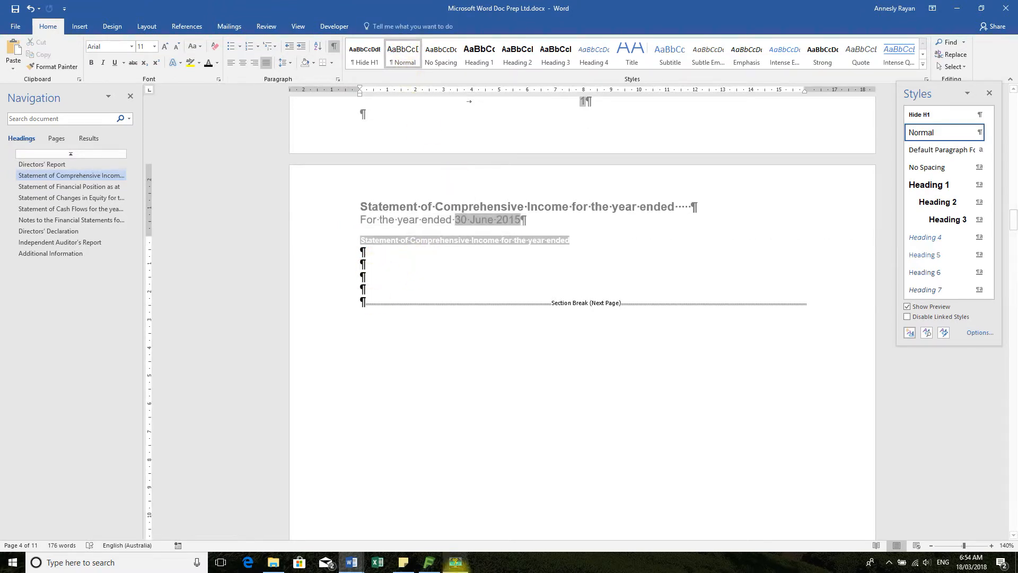
# Switch to Data.docx and view the table on its Statement of Profit and Loss and Other Comprehensive income page
pyautogui.click(351, 563)
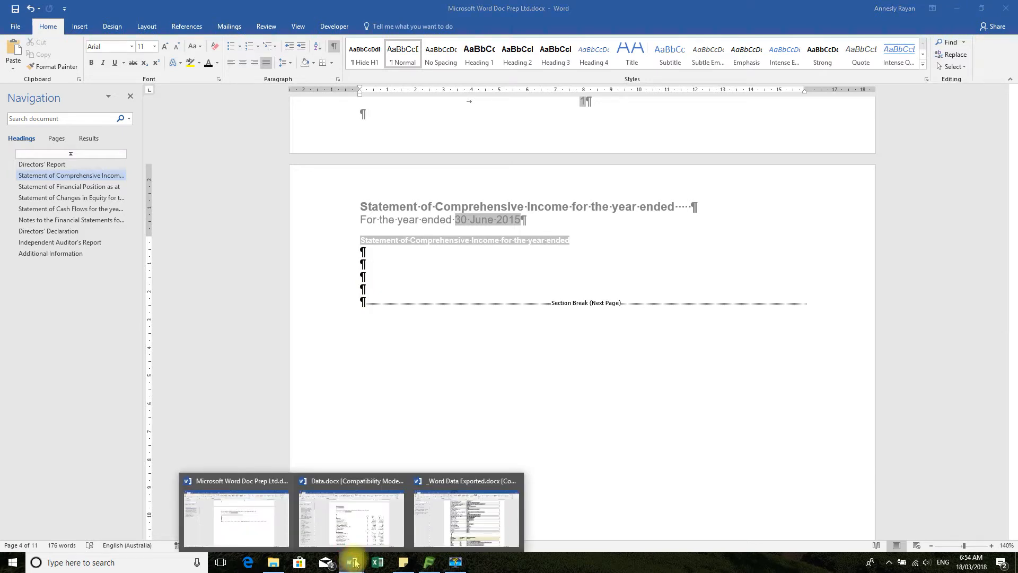
pyautogui.moveTo(397, 508)
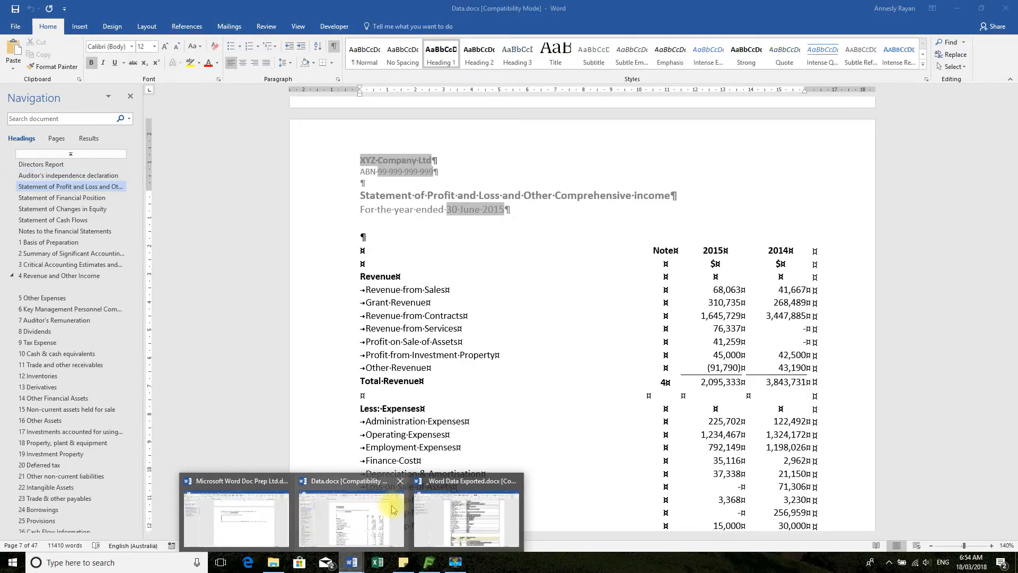
pyautogui.click(364, 510)
pyautogui.click(351, 564)
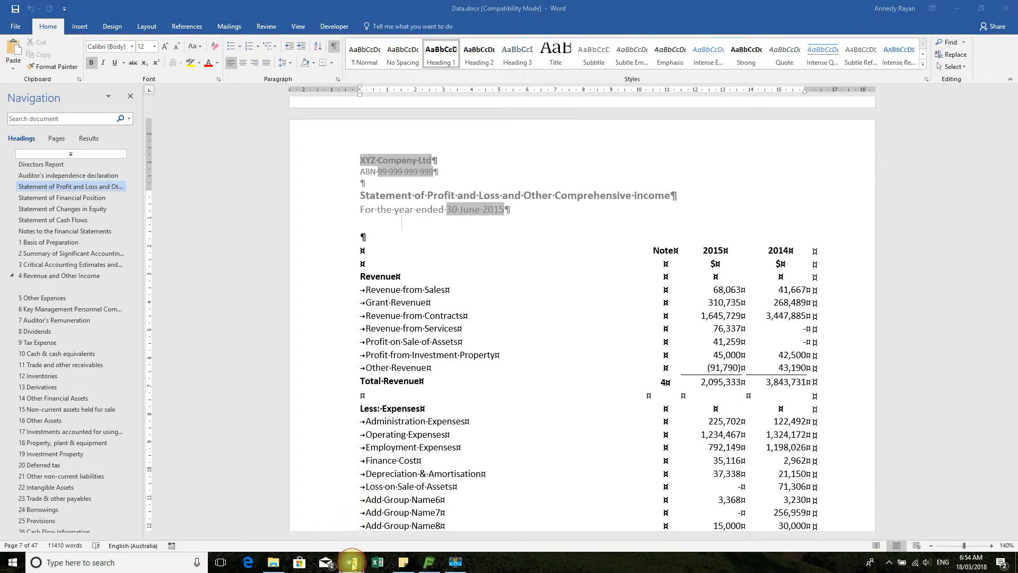
# Switch to _Word Data Exported.docx and copy the entire table under the Profit & Loss heading
pyautogui.click(465, 529)
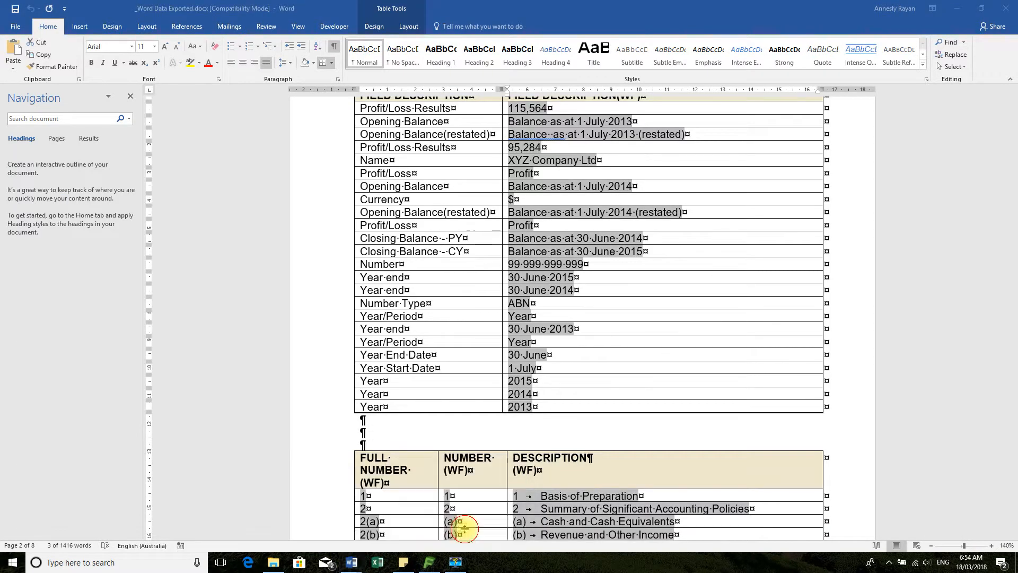
pyautogui.scroll(-12, 583, 456)
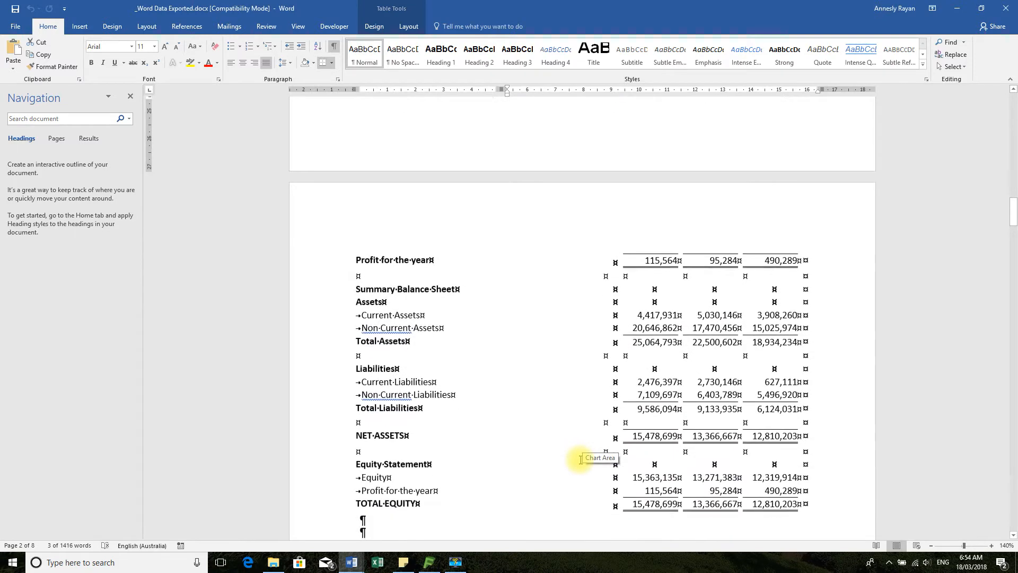
pyautogui.scroll(-10, 581, 460)
pyautogui.scroll(3, 580, 467)
pyautogui.scroll(3, 581, 468)
pyautogui.click(380, 241)
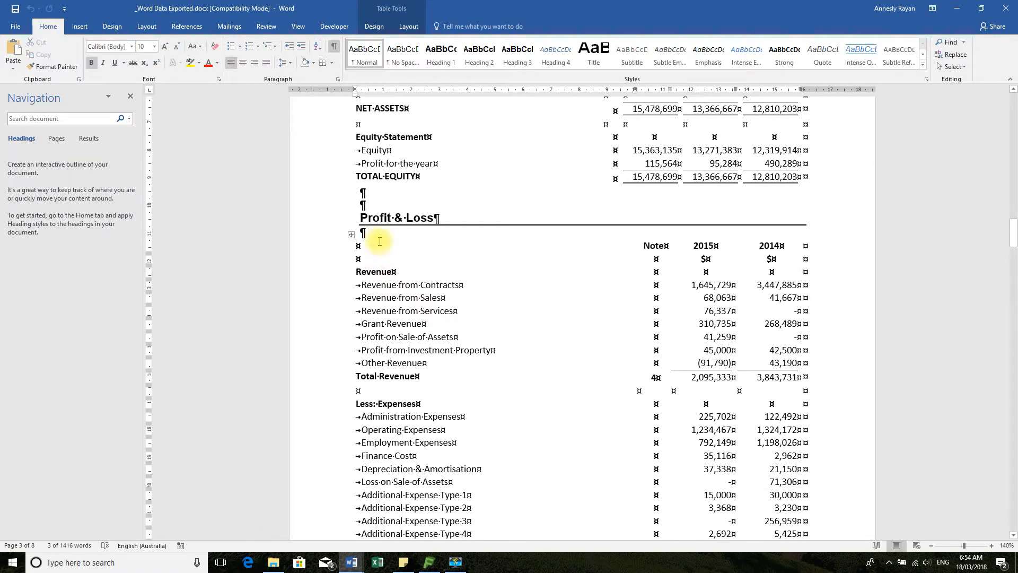
pyautogui.click(419, 322)
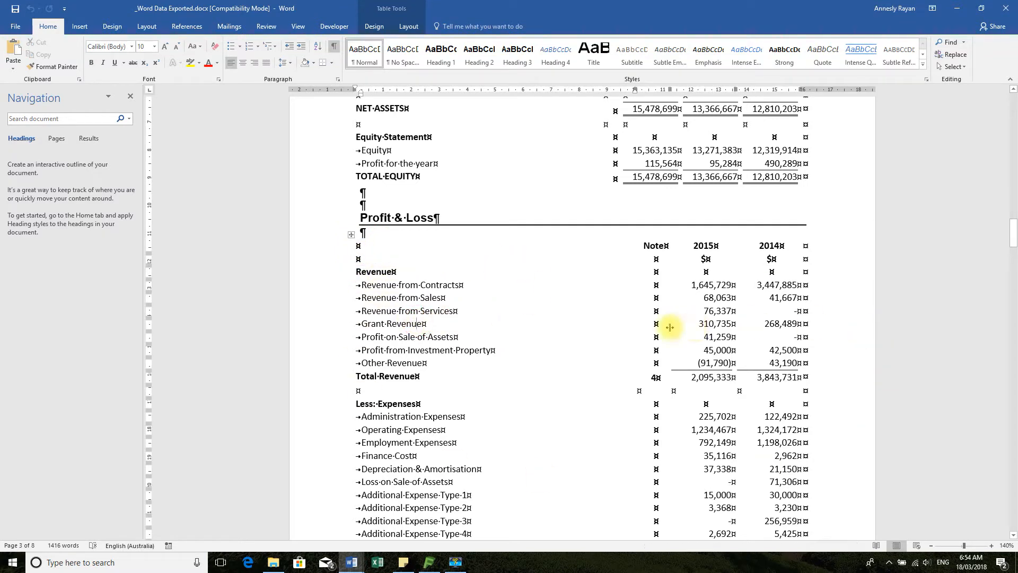
pyautogui.click(351, 234)
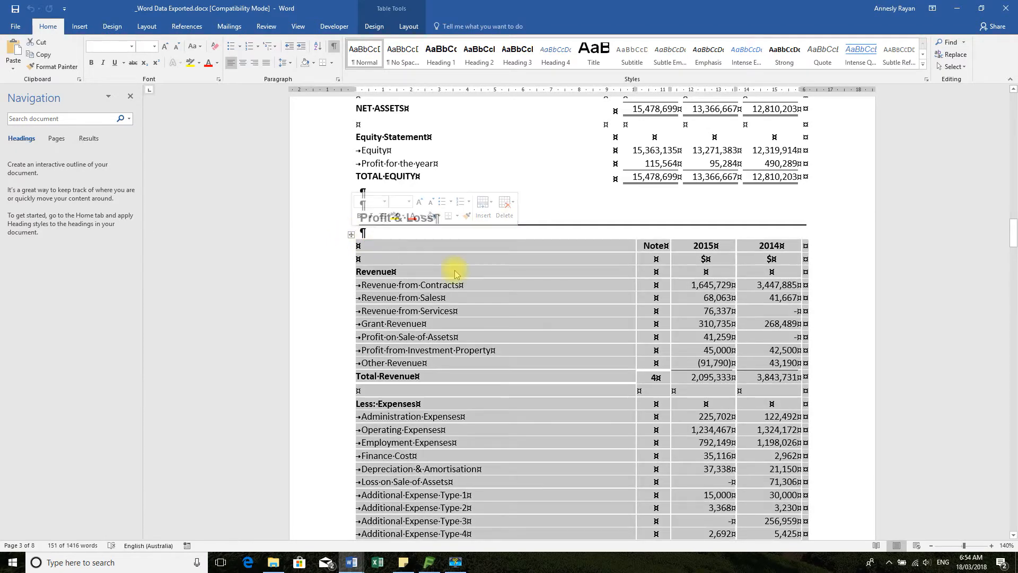
pyautogui.scroll(-7, 716, 395)
pyautogui.scroll(-5, 716, 393)
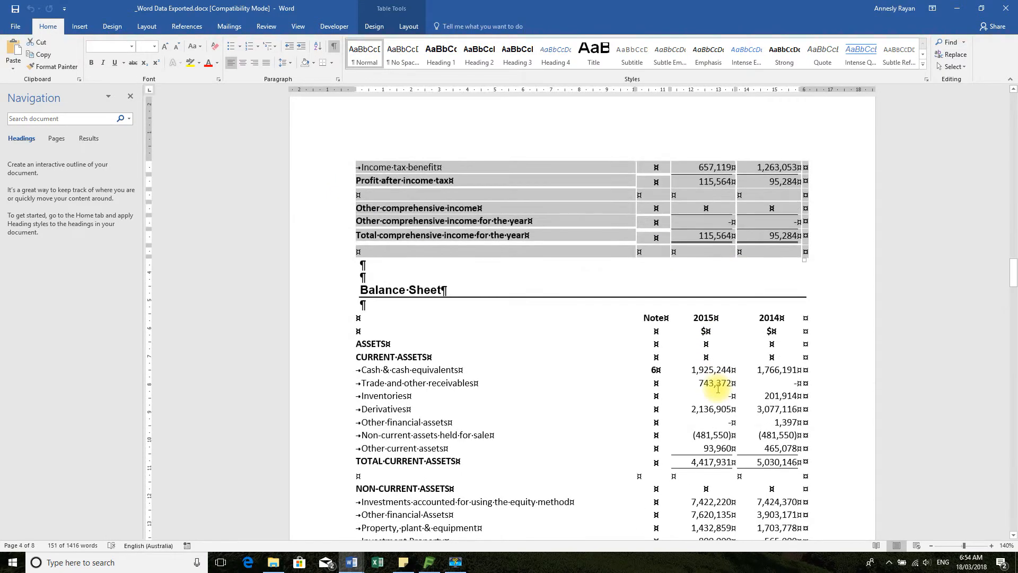
pyautogui.scroll(10, 717, 388)
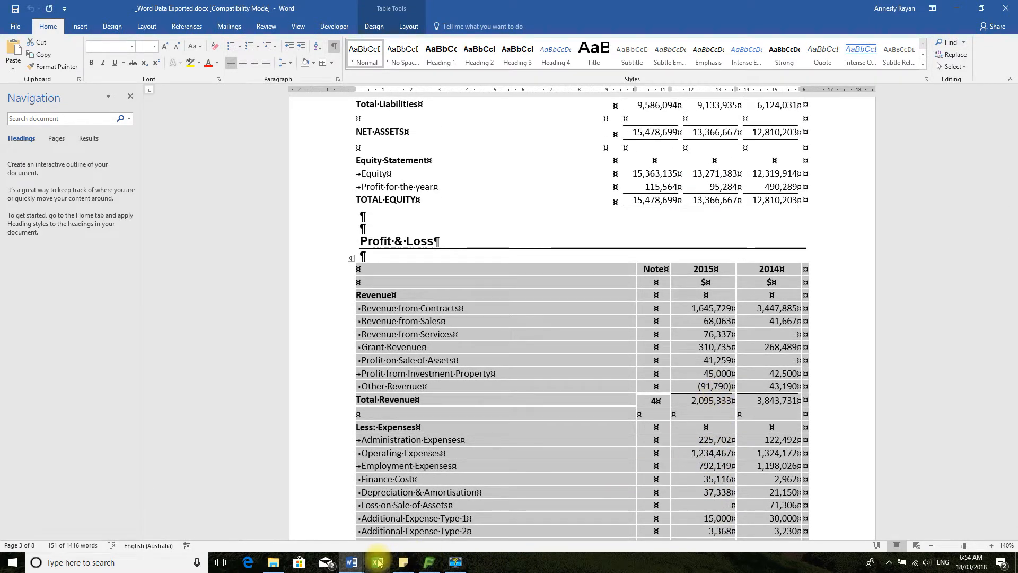
# Return to Microsoft Word Doc Prep Ltd.docx and paste the Profit & Loss table into the body of the Statement of Comprehensive Income page
pyautogui.moveTo(355, 567)
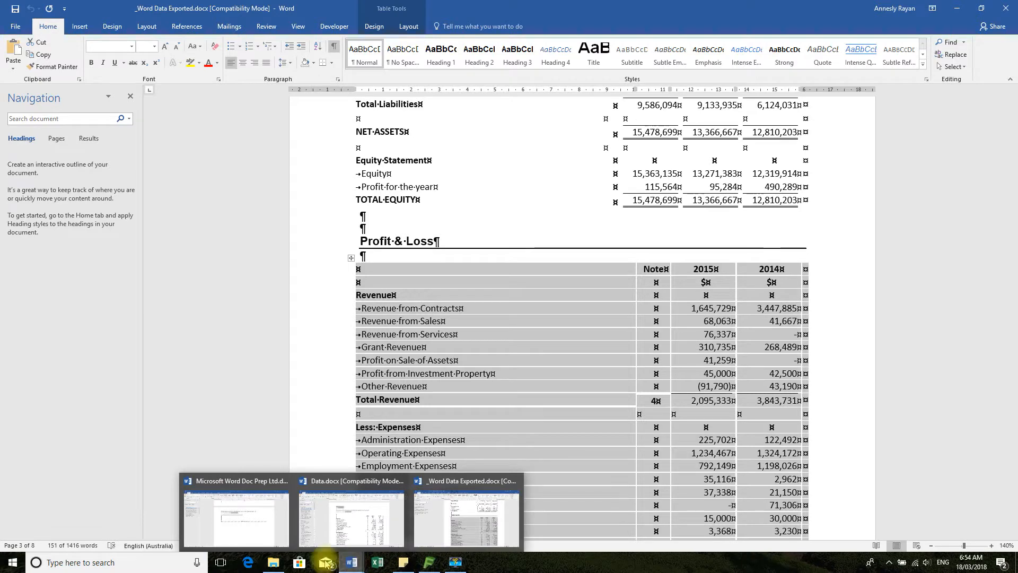
pyautogui.click(237, 539)
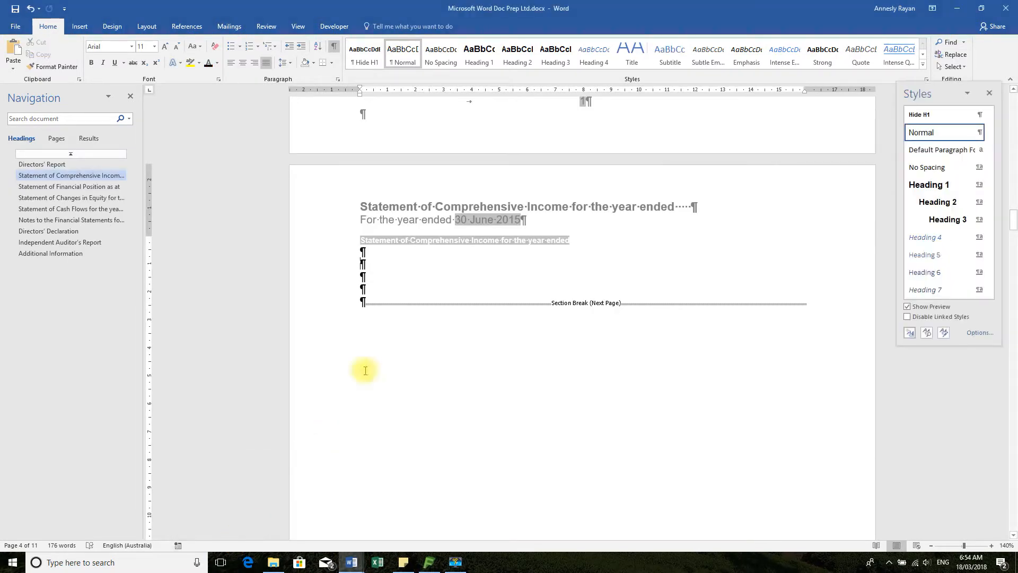
pyautogui.hotkey('ctrl', 'v')
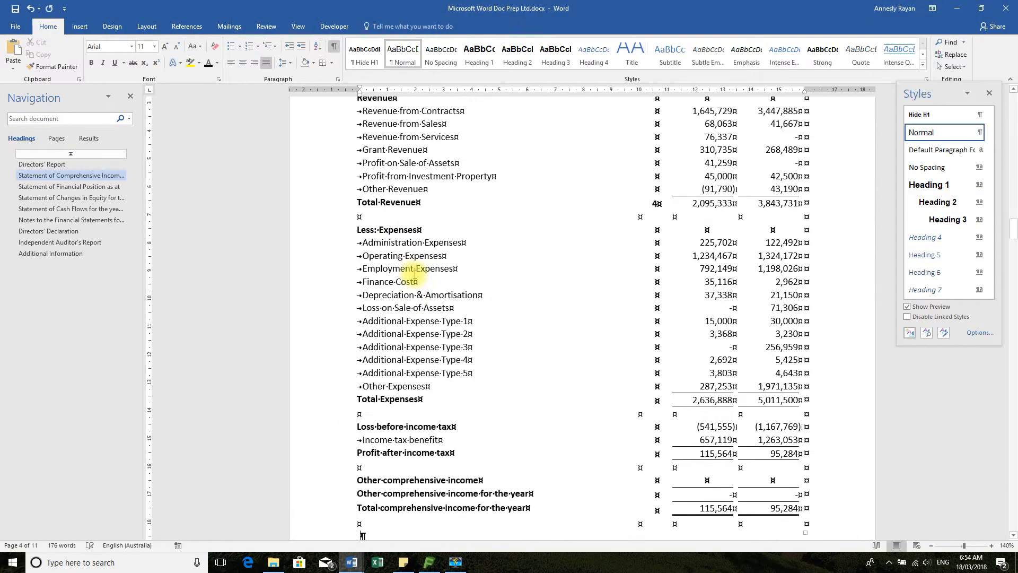
# Examine how the pasted Profit & Loss table fits between the page header, the section break and the footer note
pyautogui.scroll(-5, 613, 388)
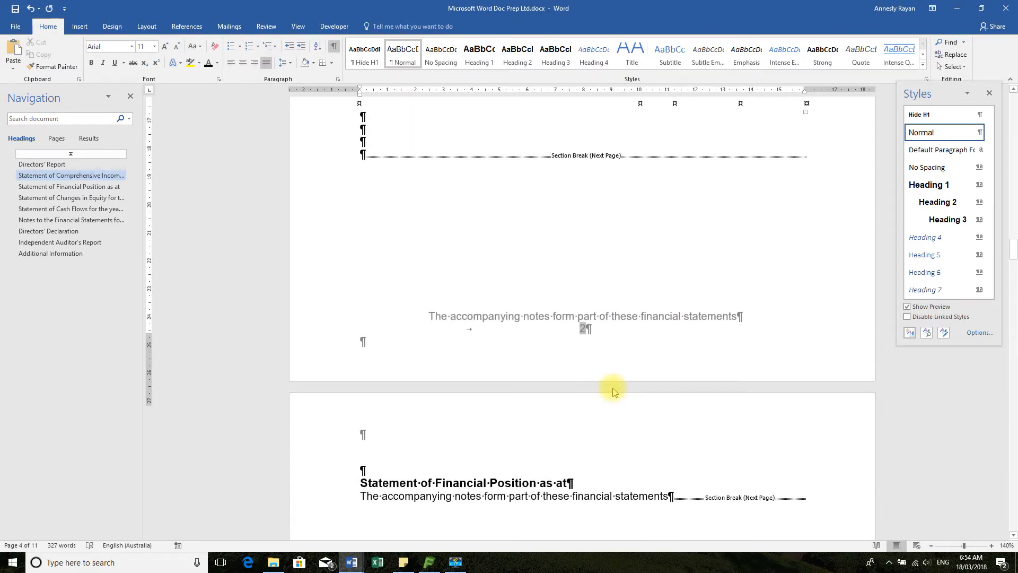
pyautogui.scroll(5, 612, 388)
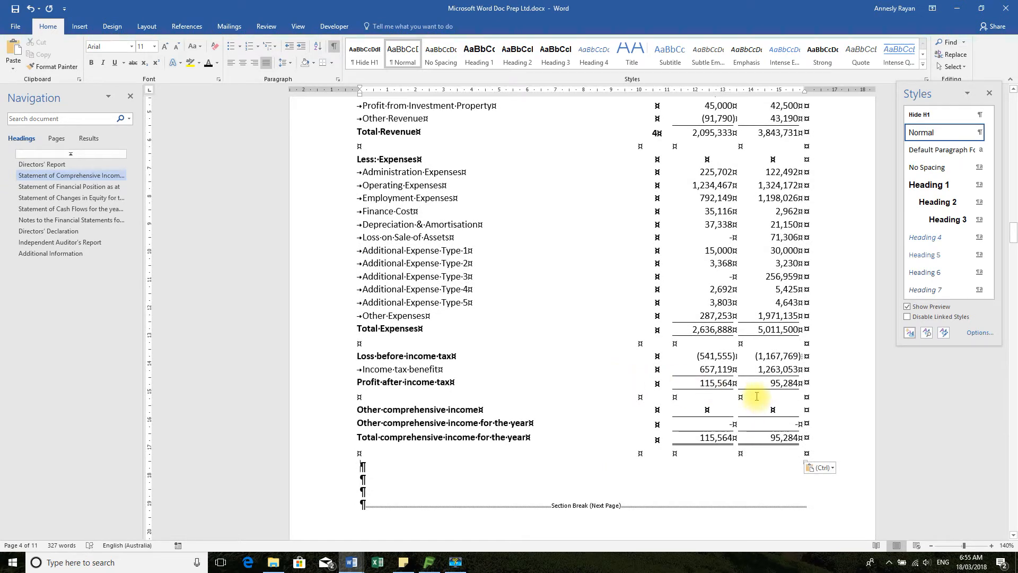
pyautogui.scroll(3, 575, 278)
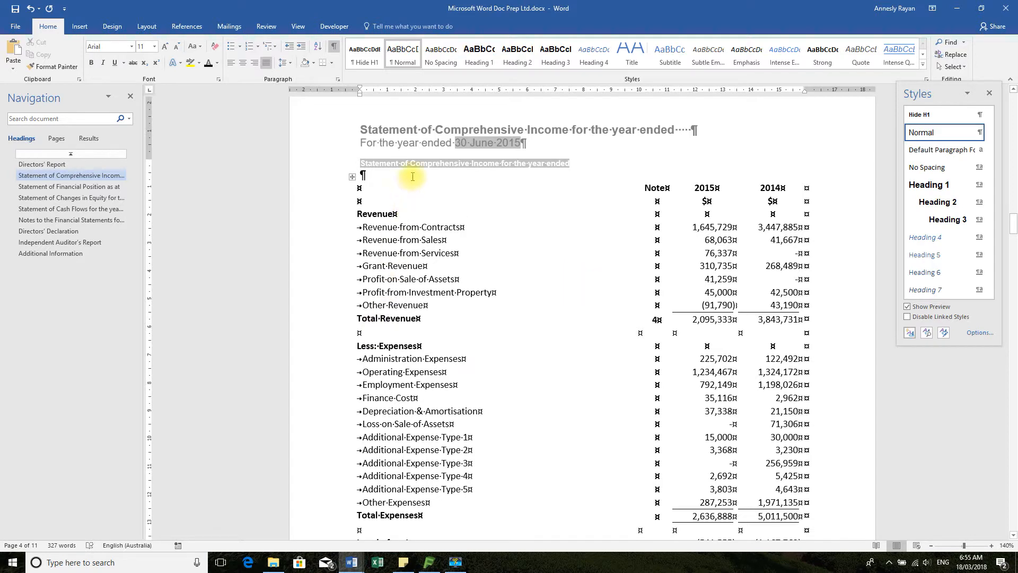
pyautogui.click(364, 334)
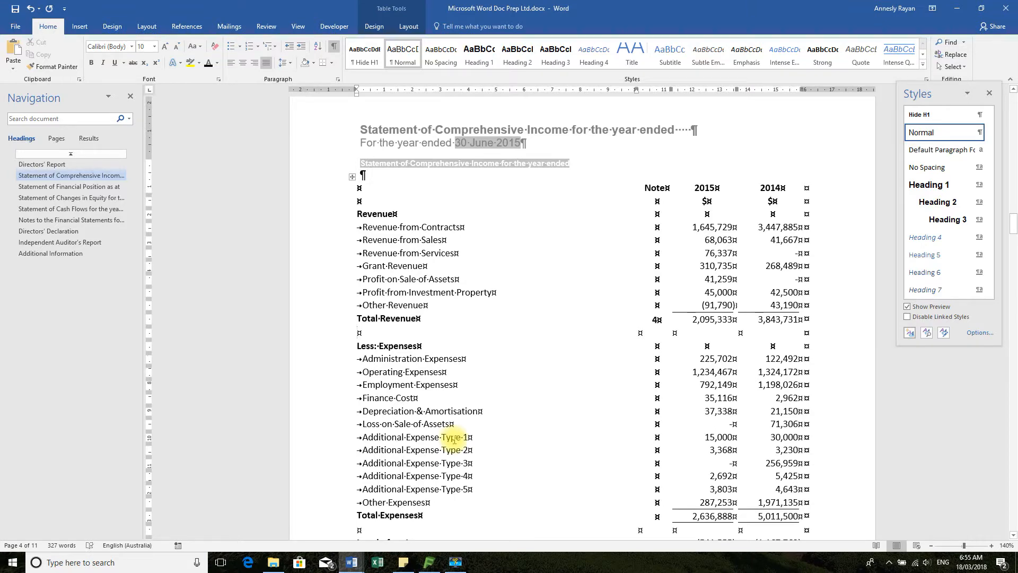
pyautogui.scroll(-6, 571, 474)
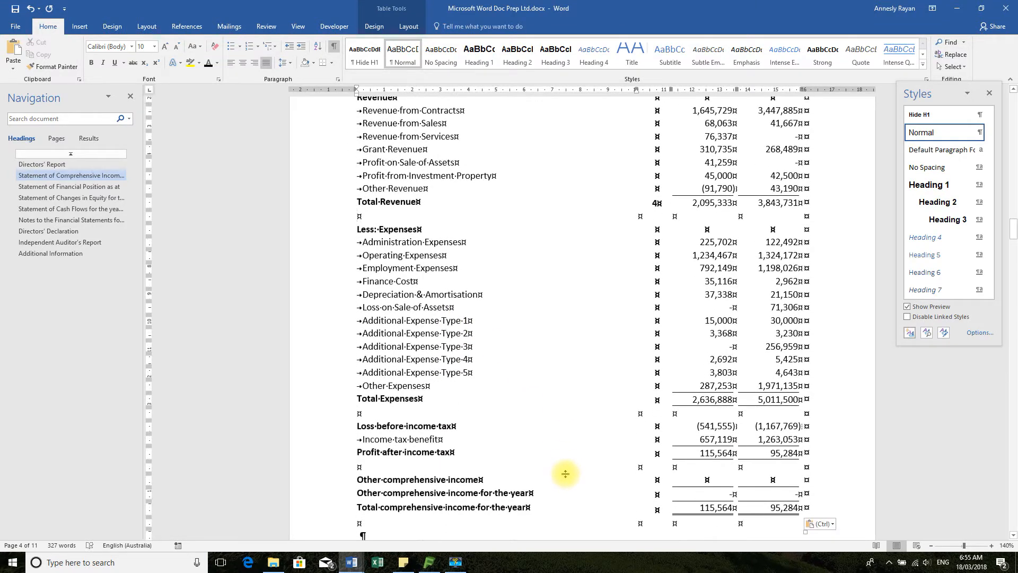
pyautogui.scroll(-2, 570, 474)
pyautogui.scroll(3, 571, 475)
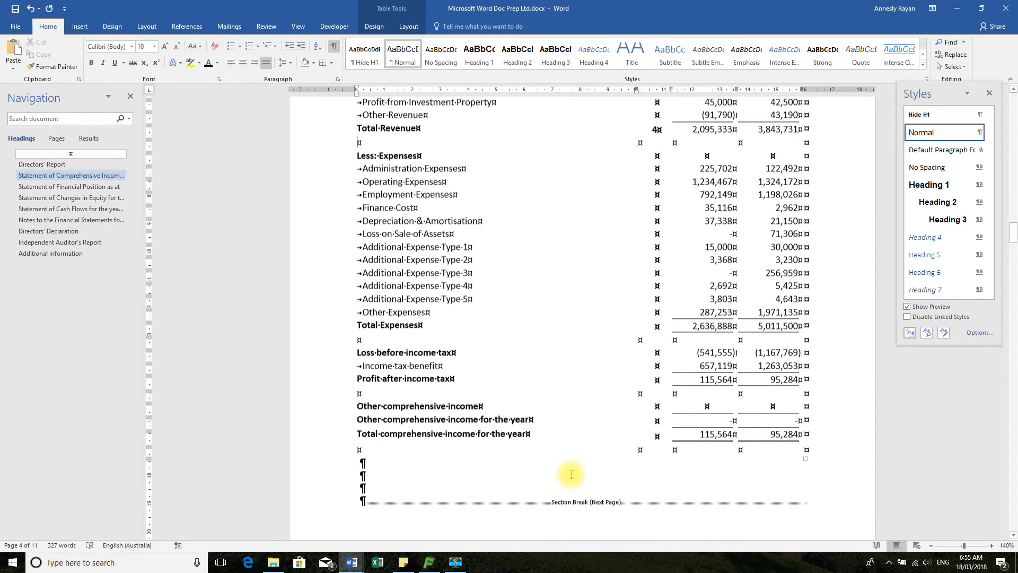
pyautogui.scroll(3, 574, 474)
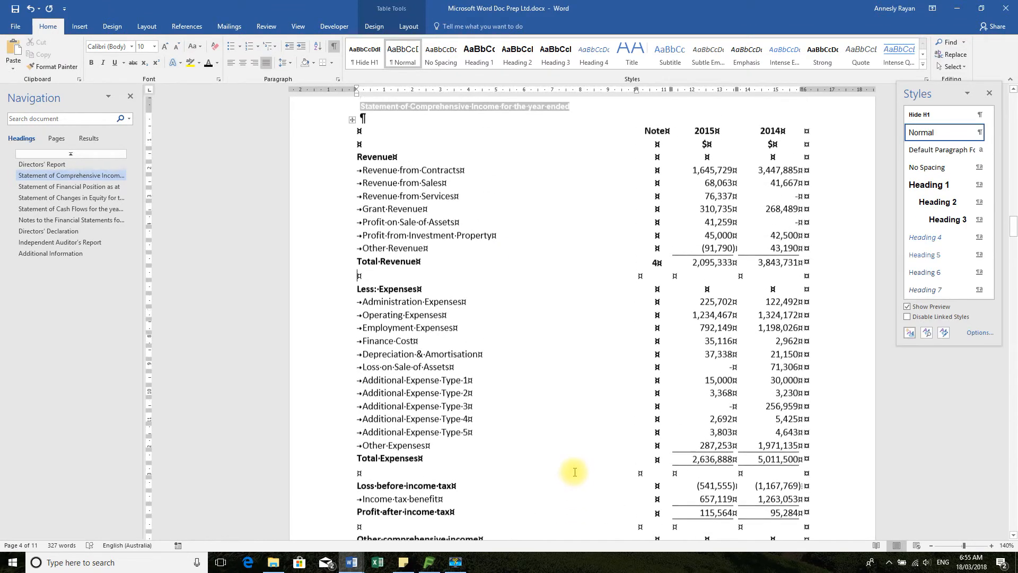
# Review the available page and section break types, then return to the blank row below Total Revenue without inserting one
pyautogui.click(144, 27)
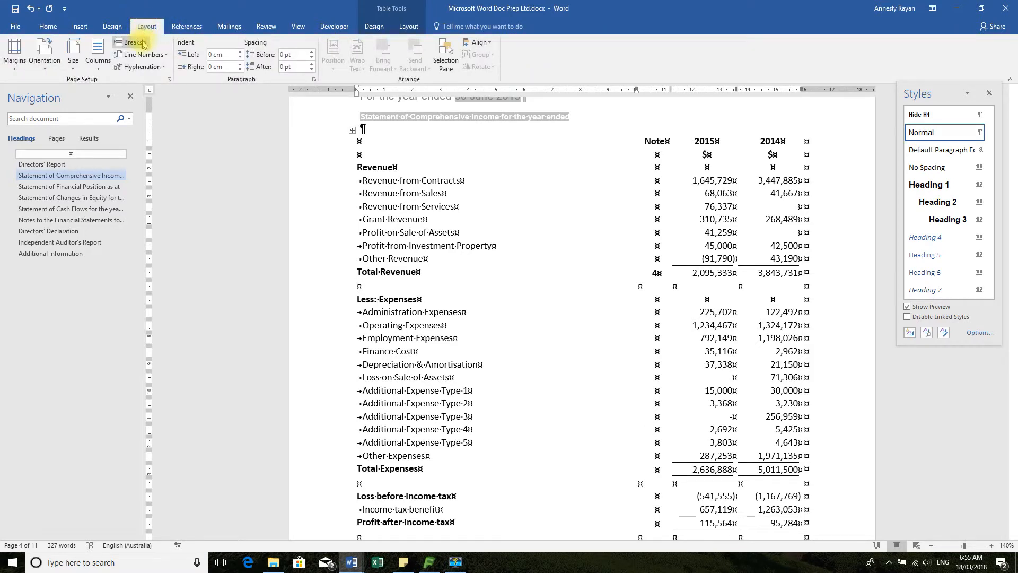
pyautogui.click(141, 42)
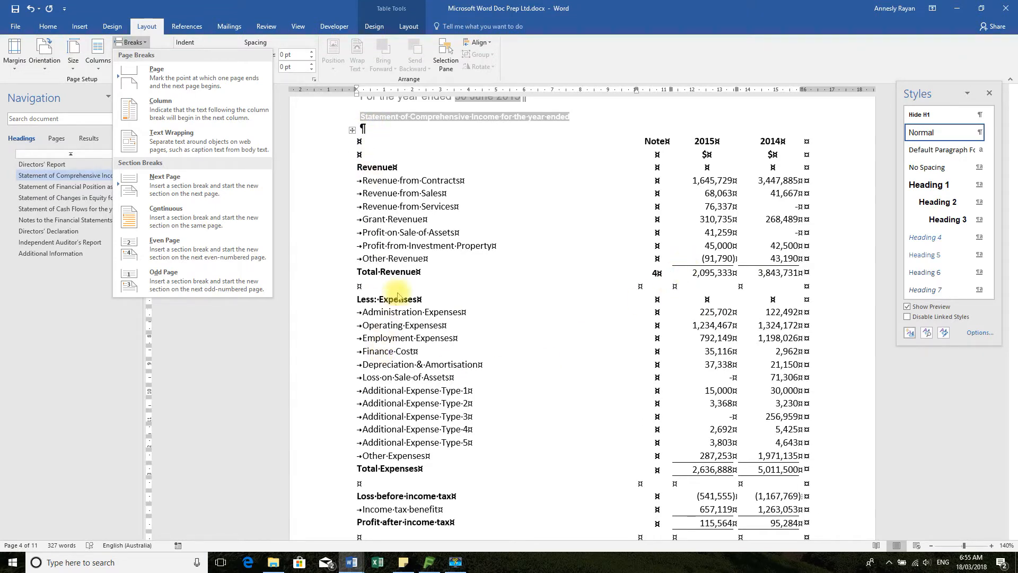
pyautogui.click(377, 288)
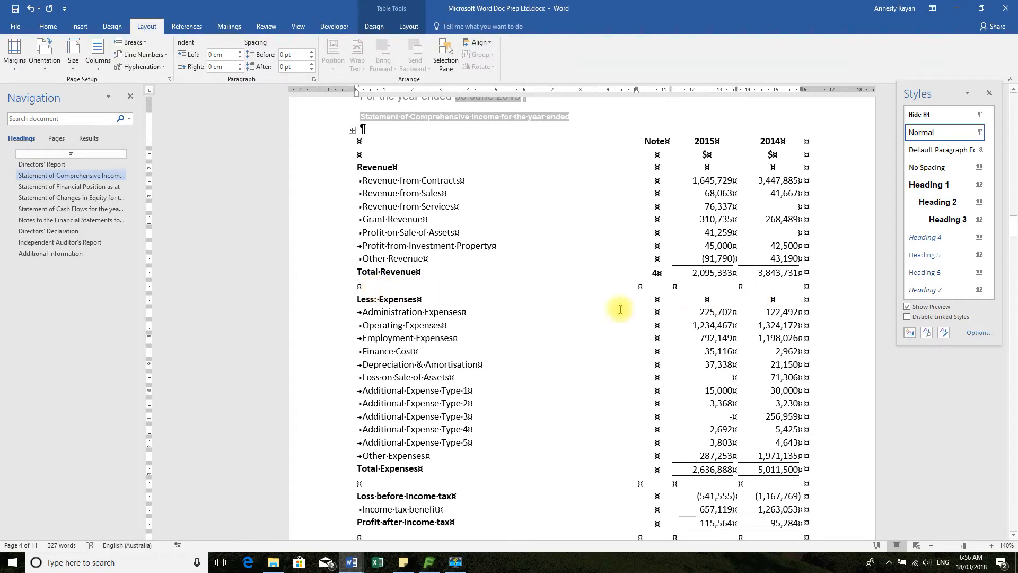
# Check the Statement of Comprehensive Income page from header to footer and place the cursor in the blank row below Total Revenue
pyautogui.scroll(3, 490, 336)
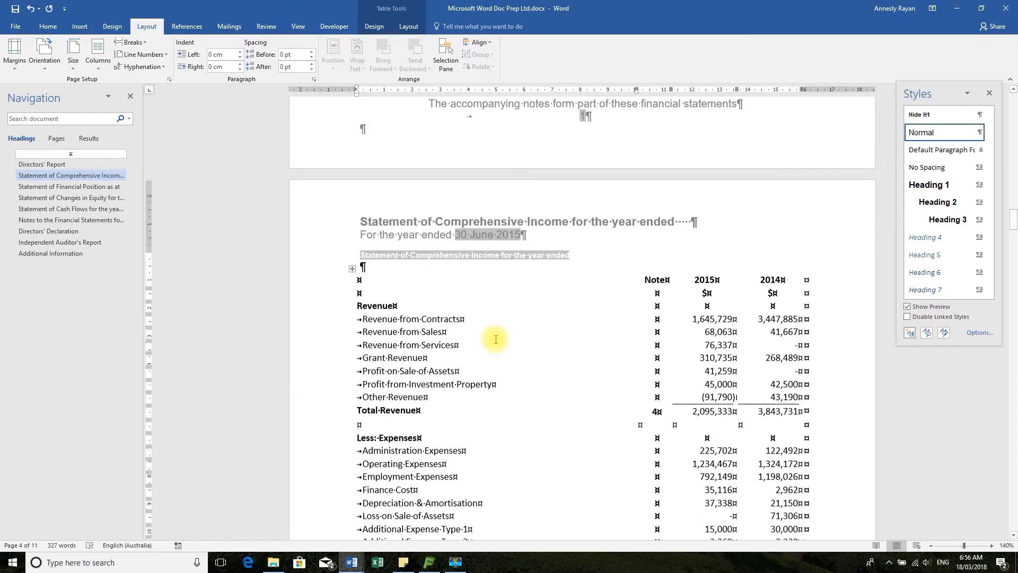
pyautogui.scroll(-3, 496, 338)
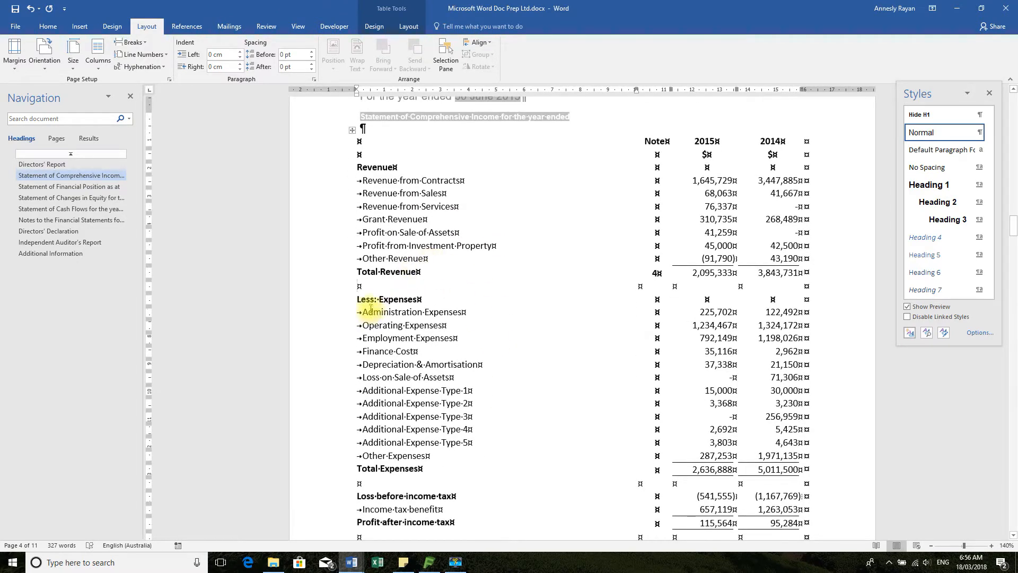
pyautogui.scroll(-7, 527, 466)
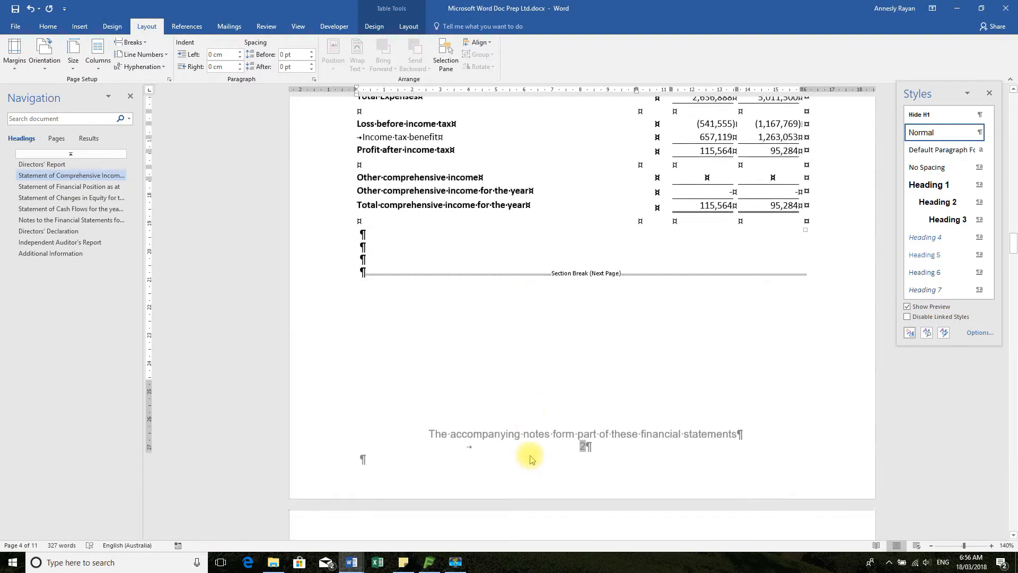
pyautogui.scroll(-1, 530, 458)
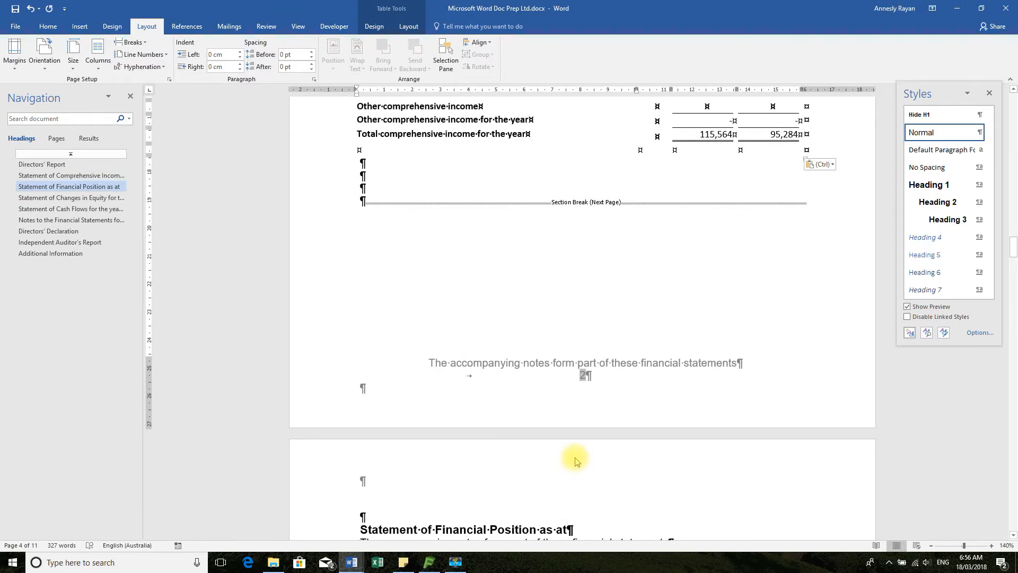
pyautogui.scroll(8, 576, 461)
pyautogui.click(358, 263)
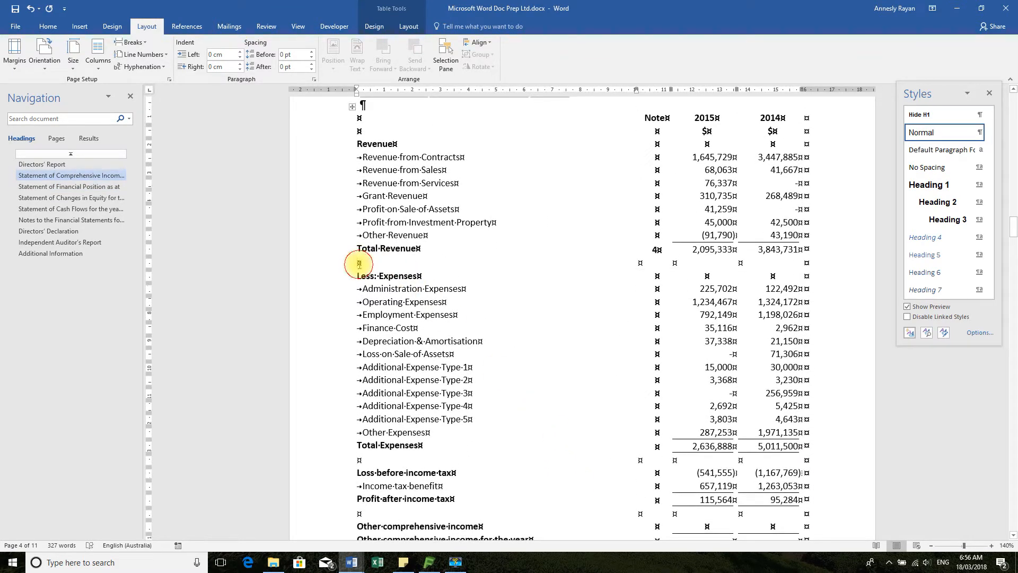
# Apply the Page break before pagination option to the blank row between Total Revenue and Less: Expenses
pyautogui.moveTo(354, 263)
pyautogui.click(315, 81)
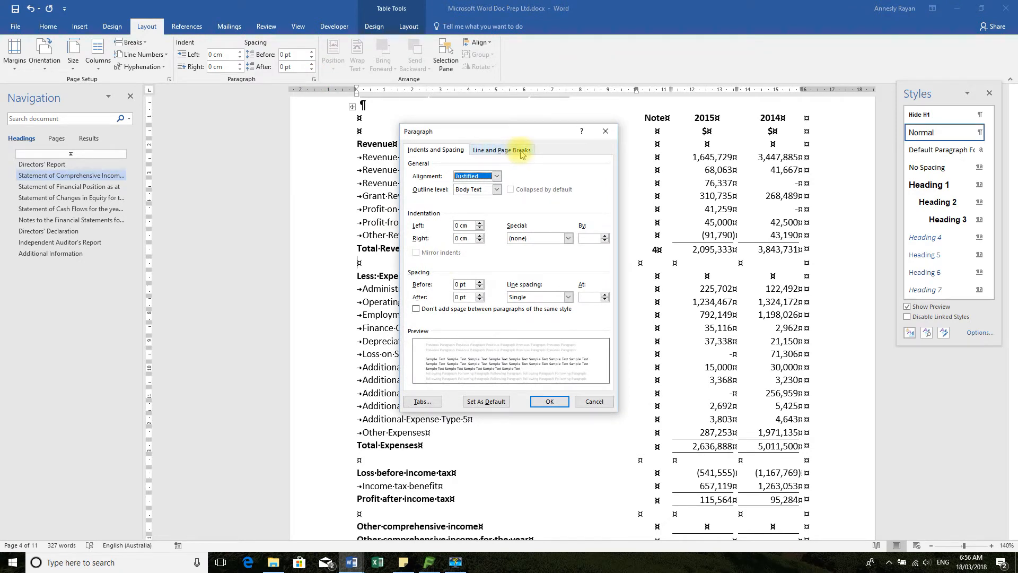
pyautogui.click(521, 150)
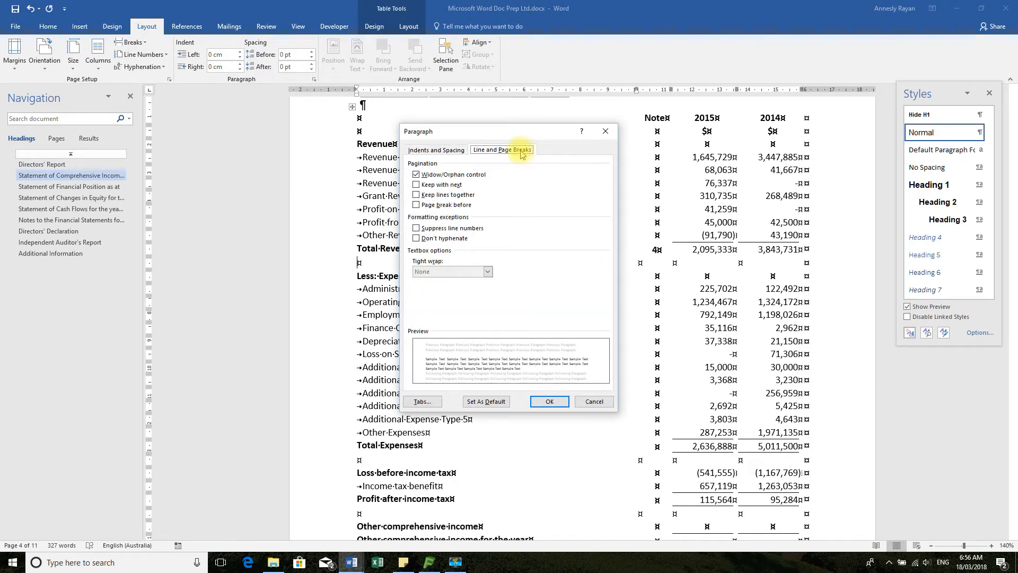
pyautogui.click(417, 205)
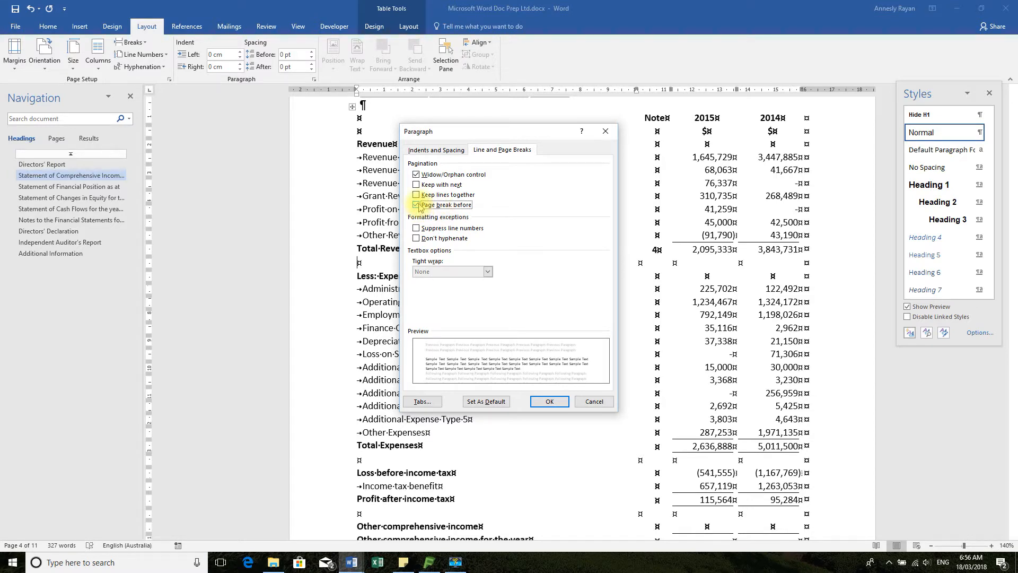
pyautogui.click(551, 401)
pyautogui.scroll(5, 568, 378)
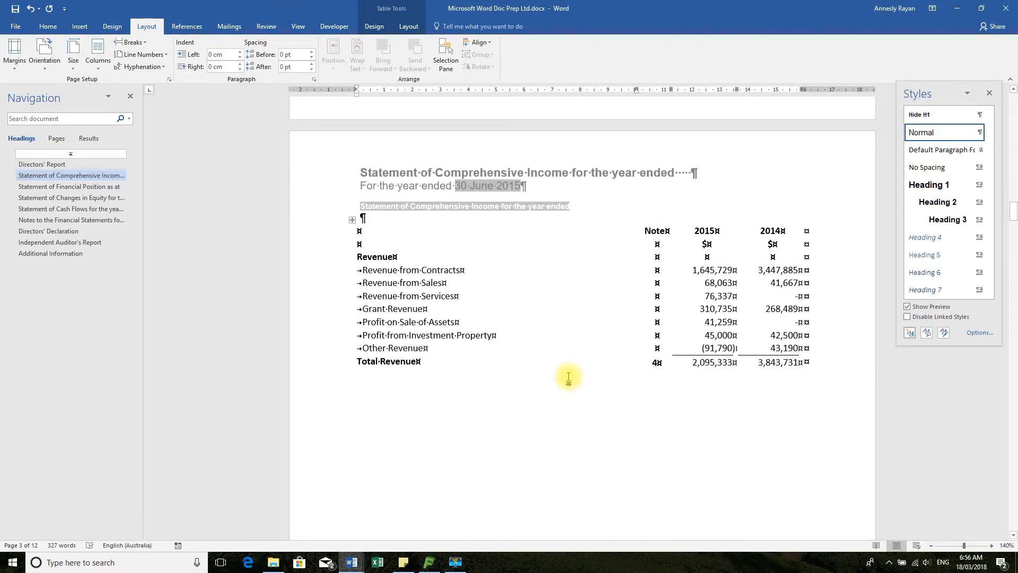
# Examine how the table splits between the Total Revenue row and the blank row that starts the following page
pyautogui.scroll(-3, 568, 377)
pyautogui.click(386, 350)
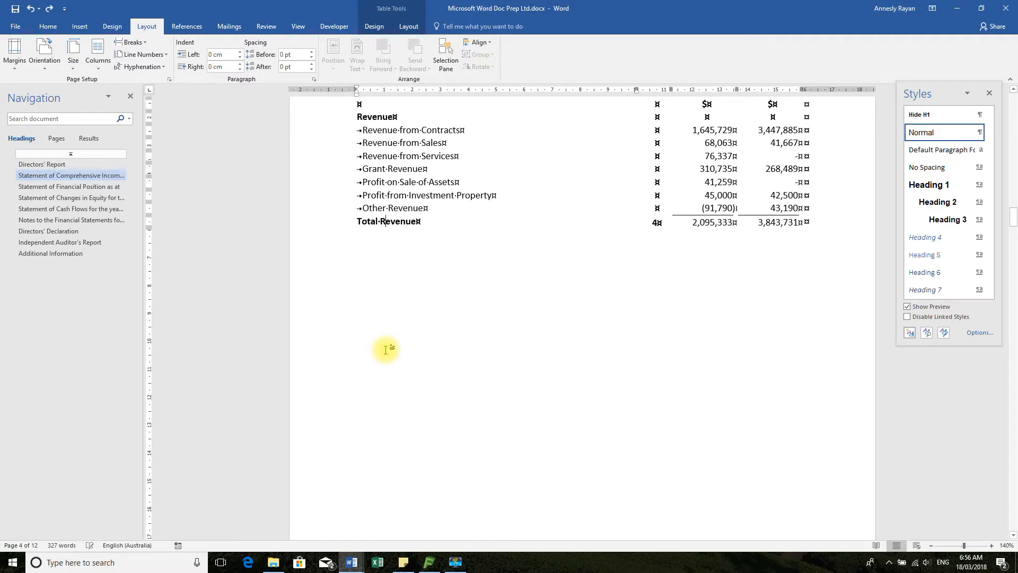
pyautogui.doubleClick(383, 320)
pyautogui.click(351, 259)
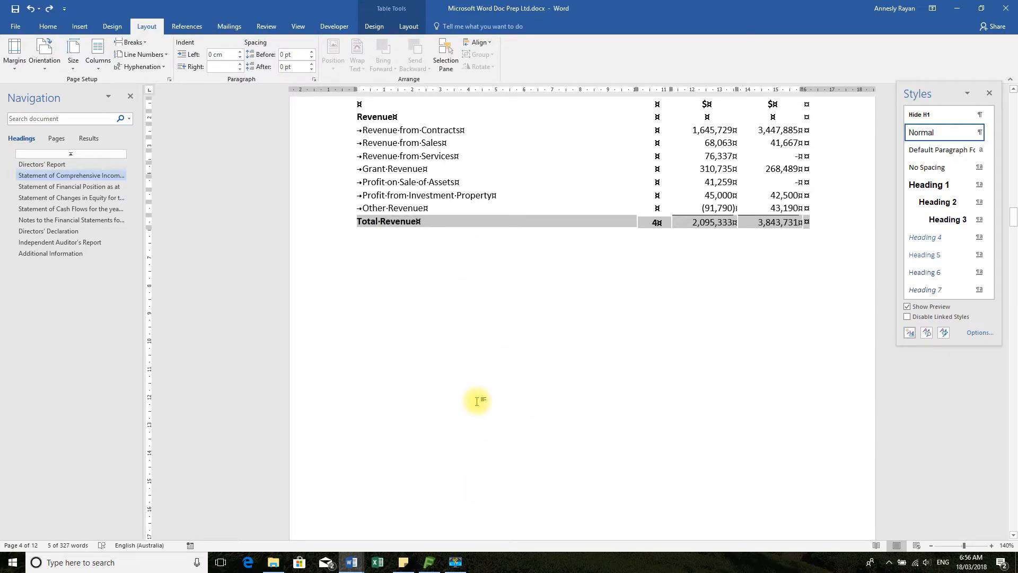
pyautogui.scroll(10, 477, 401)
pyautogui.scroll(-5, 479, 397)
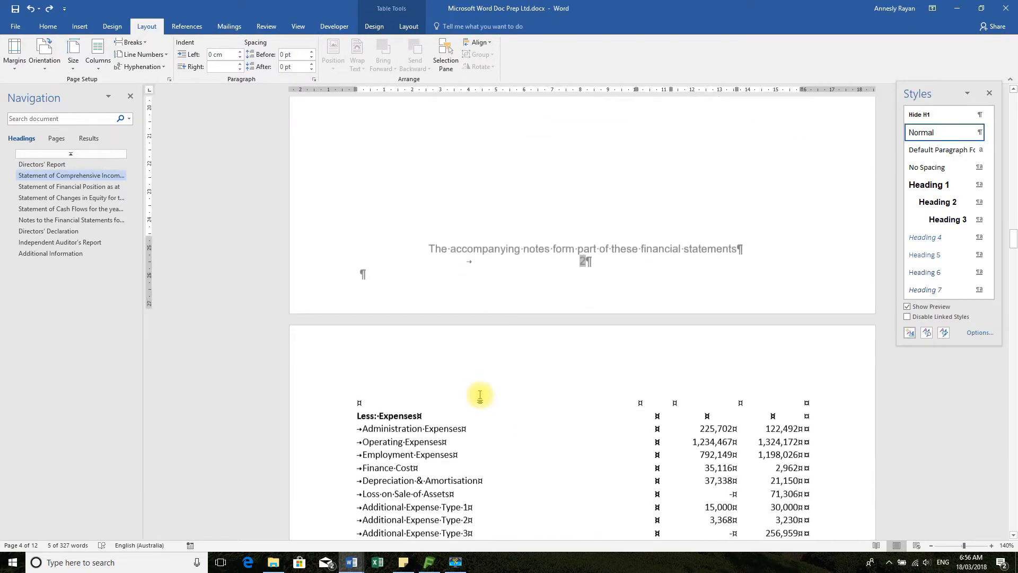
pyautogui.click(357, 394)
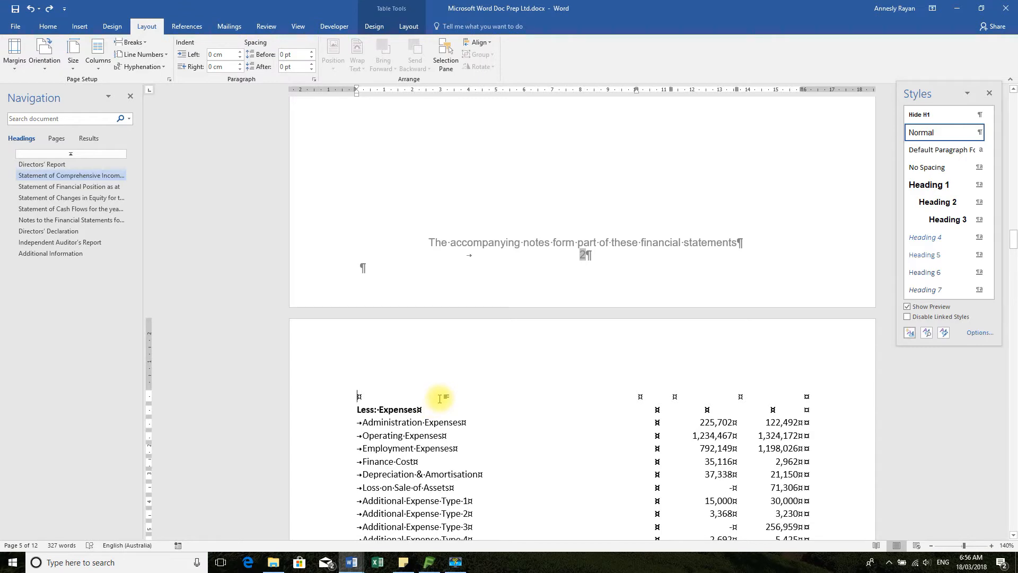
# Set the table's first two rows, with the Note, 2015, 2014 and $ headings, to repeat as header rows on each page
pyautogui.scroll(12, 441, 398)
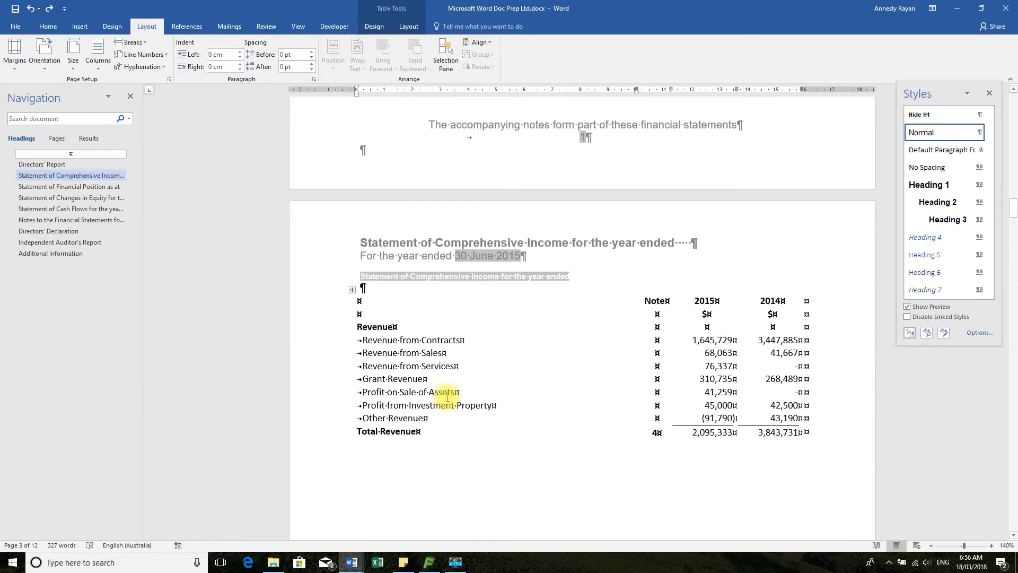
pyautogui.moveTo(324, 301); pyautogui.dragTo(322, 316)
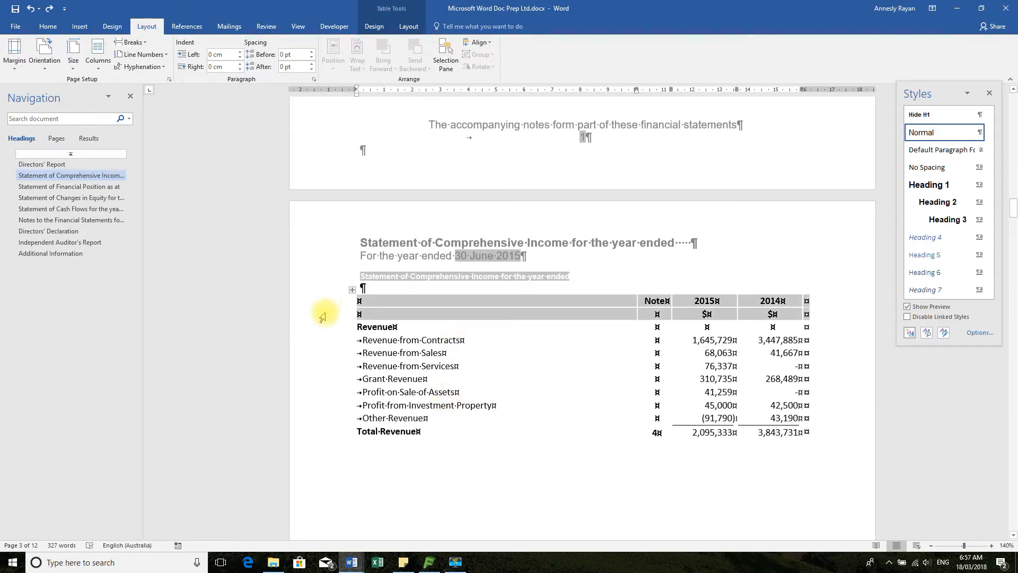
pyautogui.rightClick(509, 313)
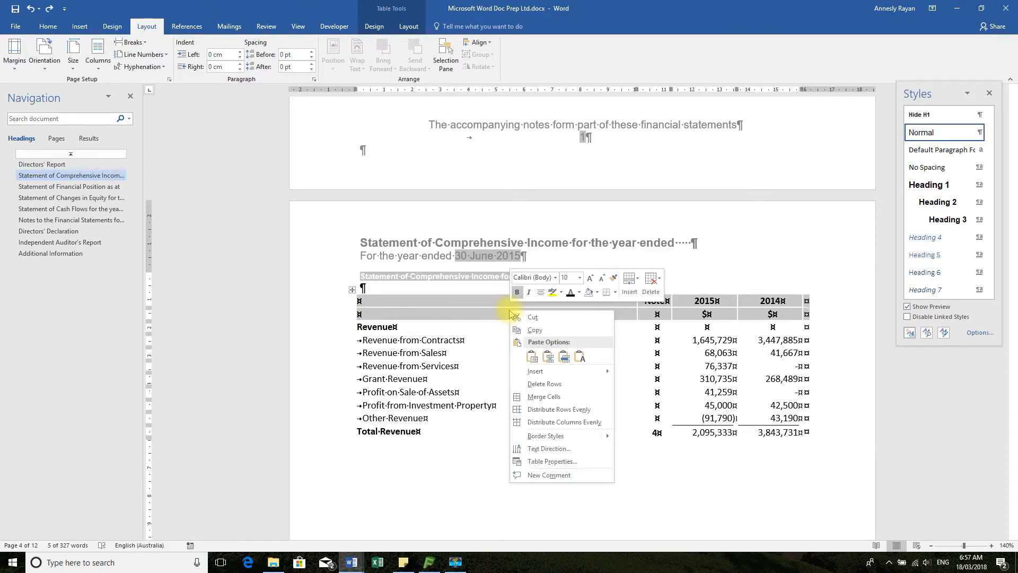
pyautogui.click(585, 466)
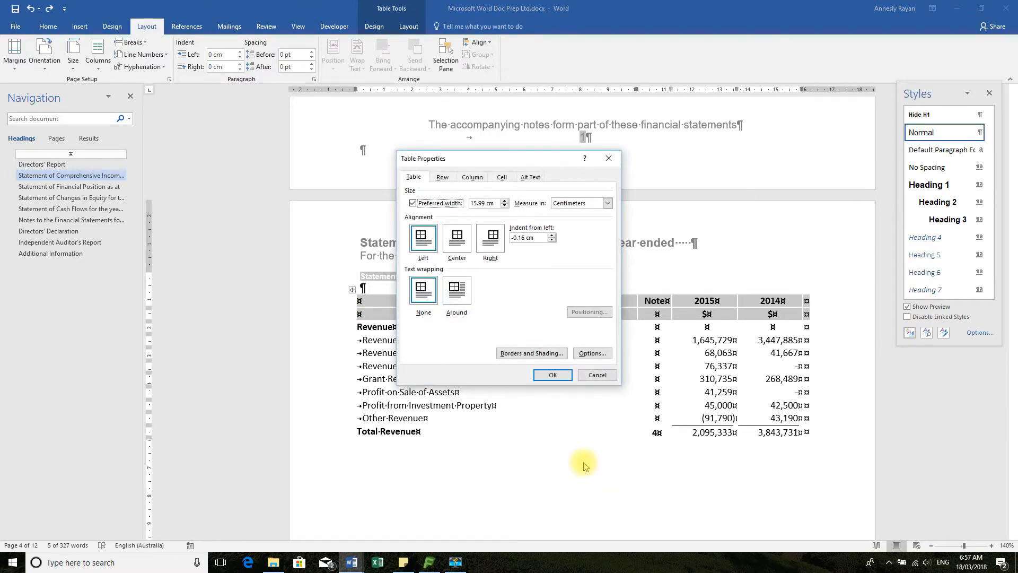
pyautogui.click(446, 179)
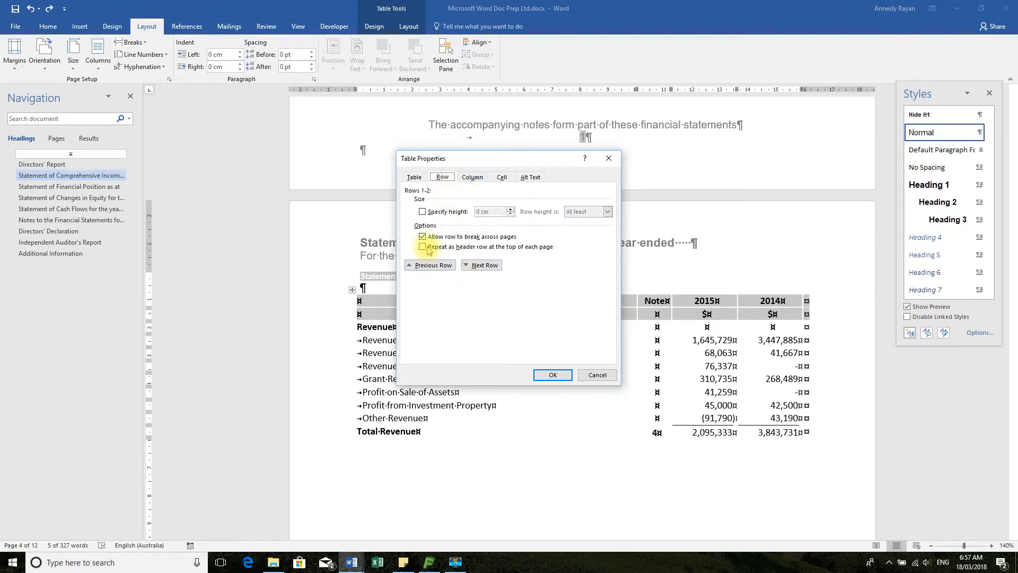
pyautogui.click(428, 247)
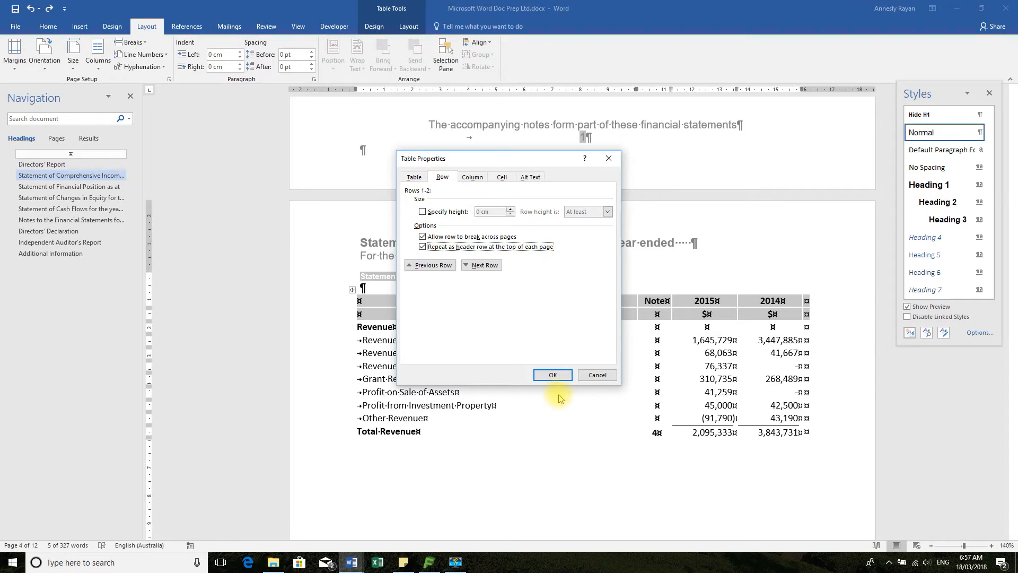
pyautogui.click(552, 376)
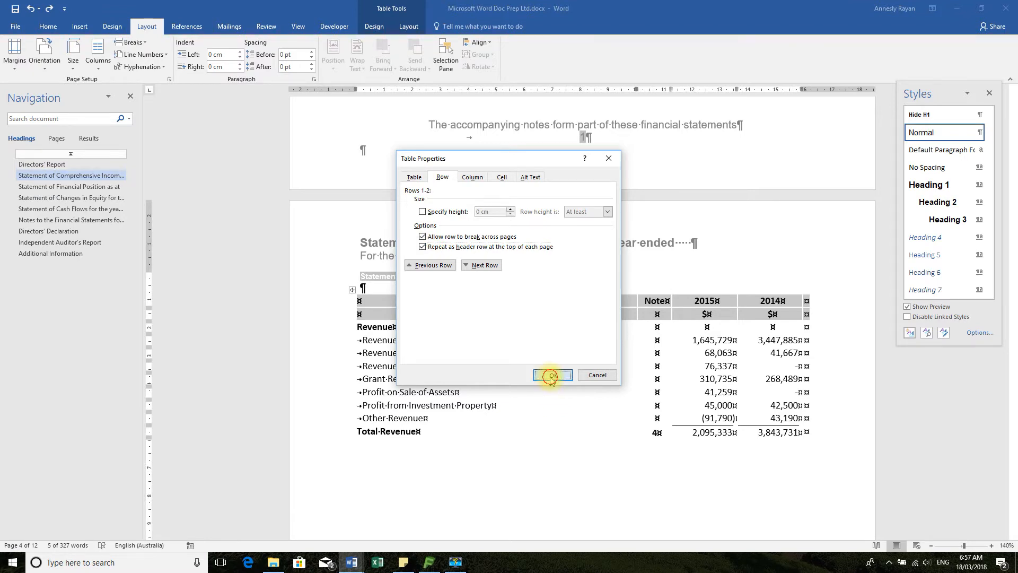
pyautogui.click(551, 377)
# Review both pages of the Statement of Comprehensive Income table, comparing the column headings above Revenue and above Less: Expenses
pyautogui.scroll(-10, 551, 377)
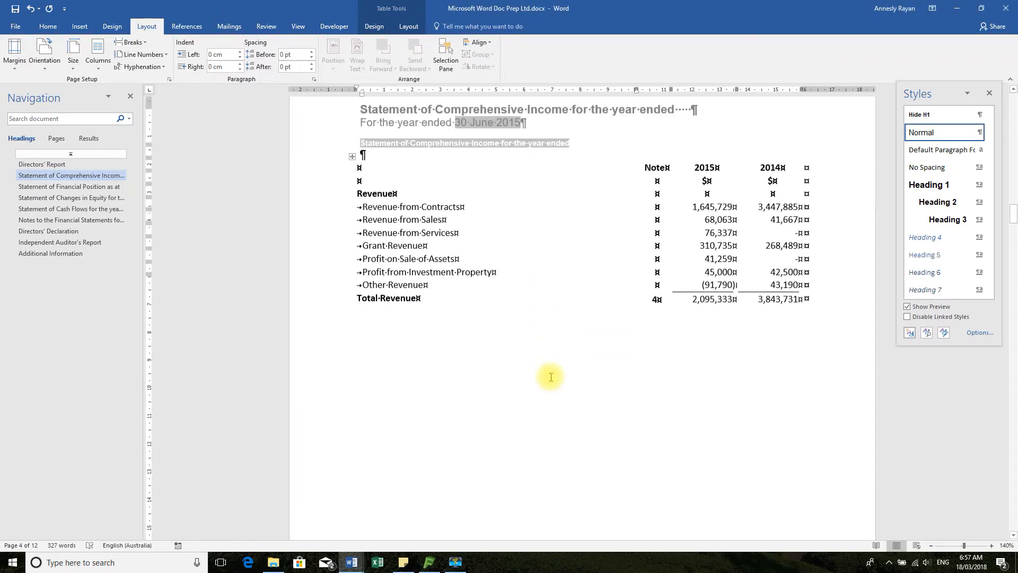
pyautogui.scroll(-3, 549, 378)
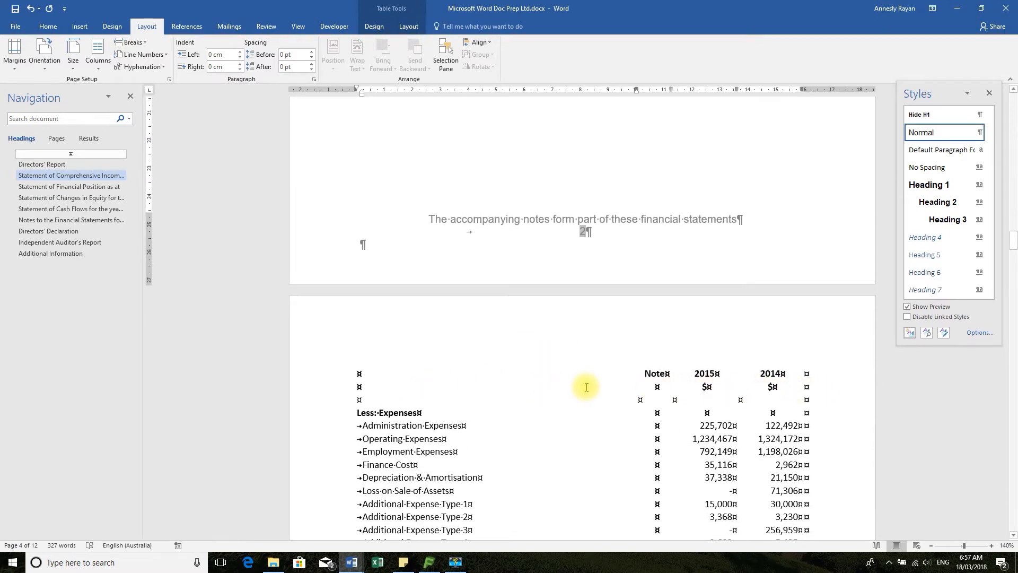
pyautogui.scroll(-4, 657, 455)
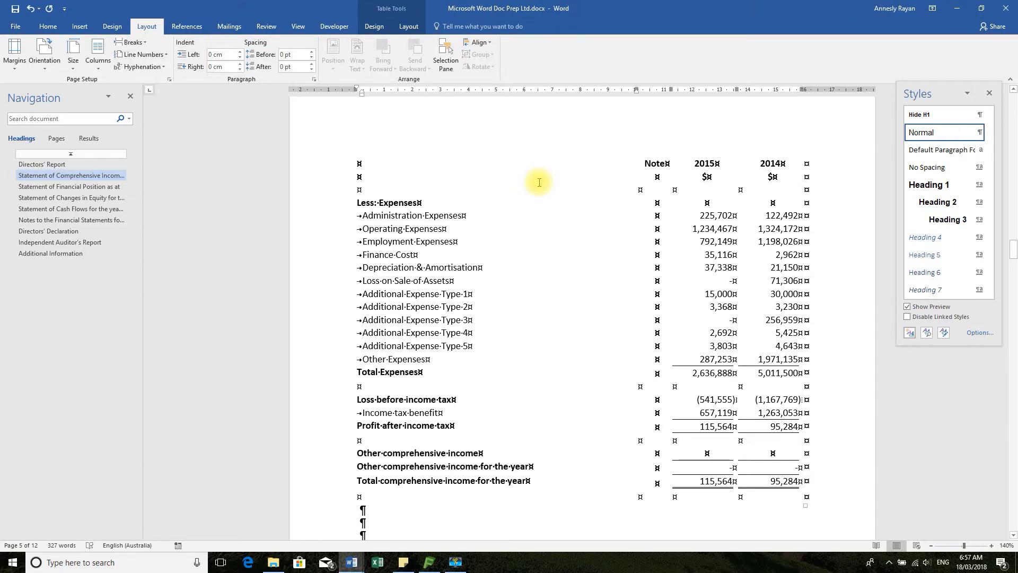
pyautogui.scroll(10, 540, 184)
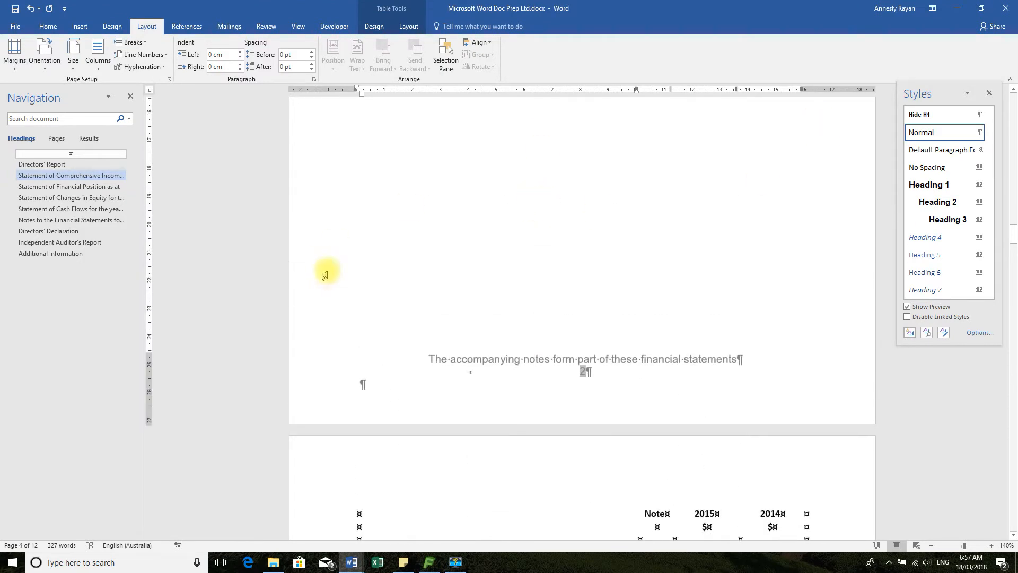
pyautogui.scroll(3, 387, 276)
pyautogui.scroll(8, 455, 291)
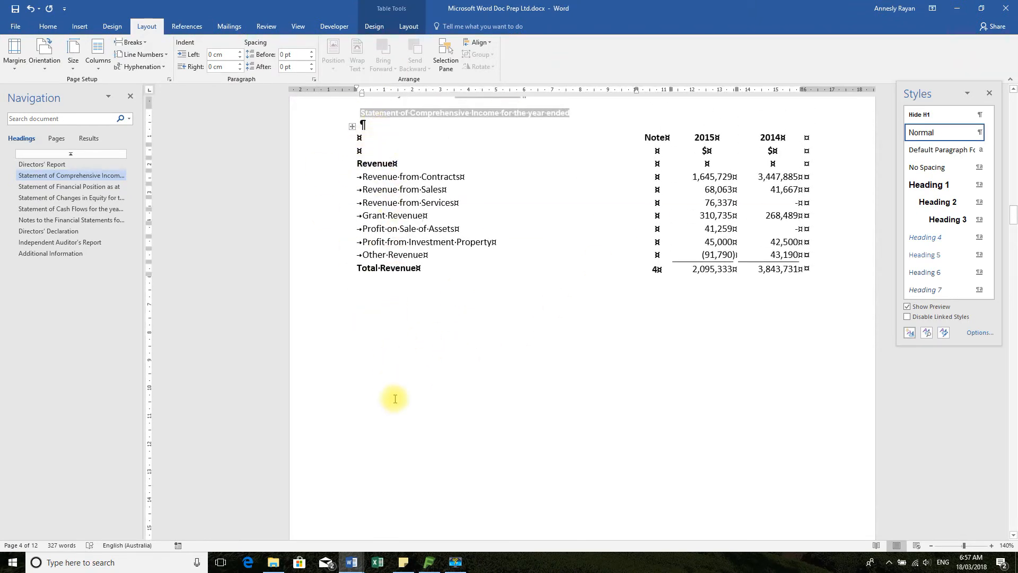
pyautogui.scroll(-8, 396, 438)
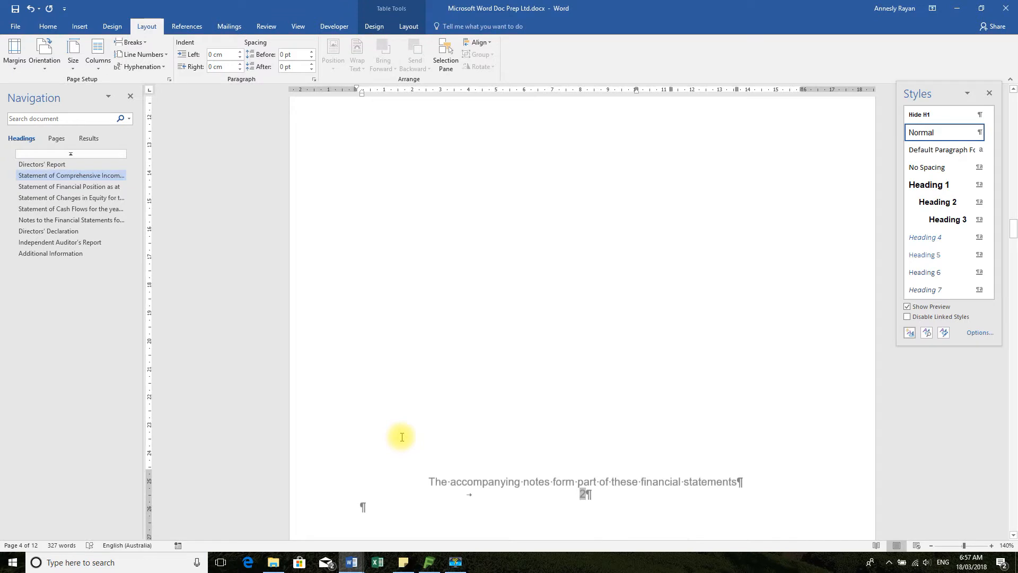
pyautogui.scroll(-3, 435, 284)
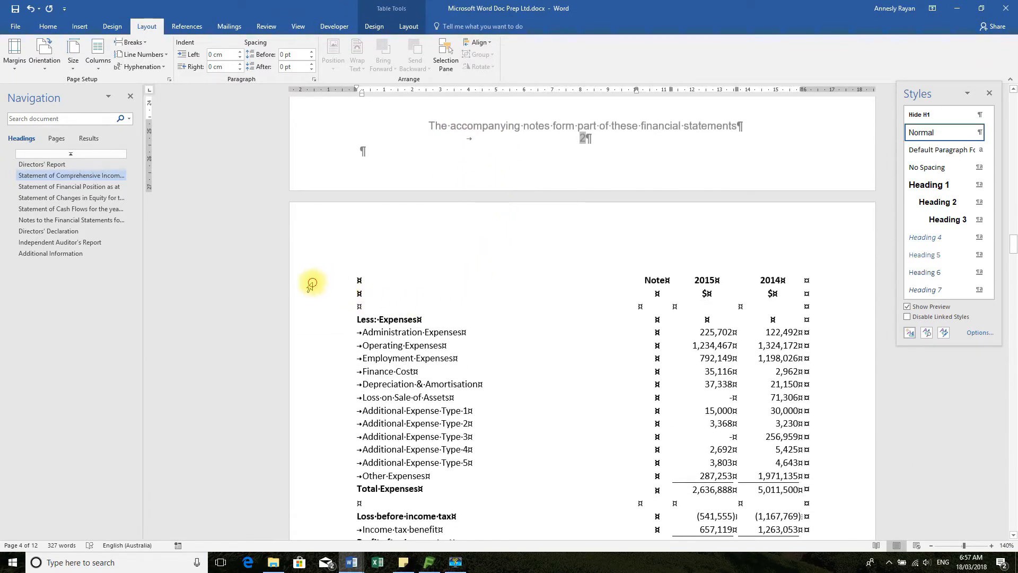
# Try to select the repeated header rows on the table's second page, and place the cursor in the blank row above Less: Expenses
pyautogui.click(312, 306)
pyautogui.click(307, 290)
pyautogui.click(305, 289)
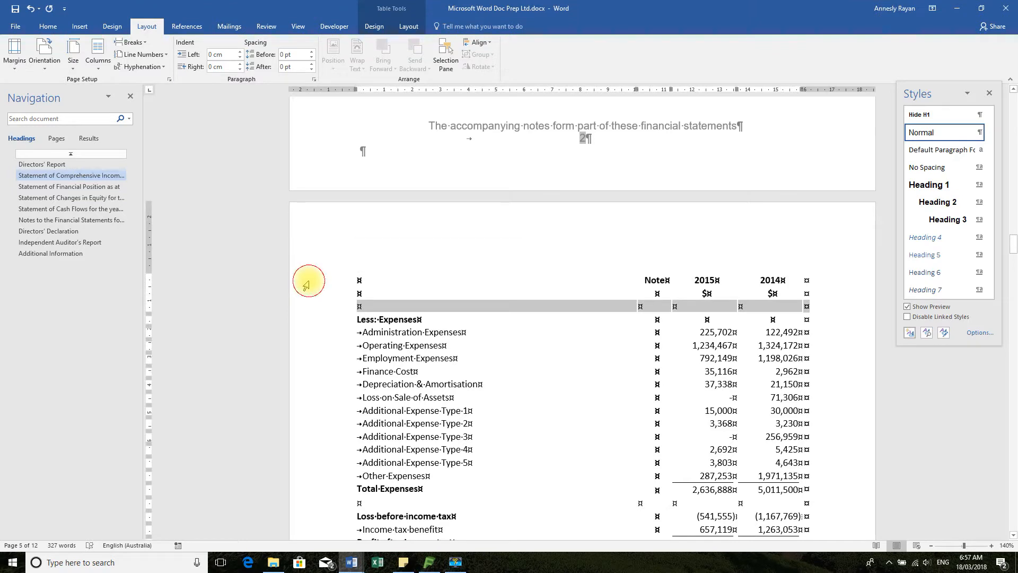
pyautogui.tripleClick(314, 291)
pyautogui.click(315, 290)
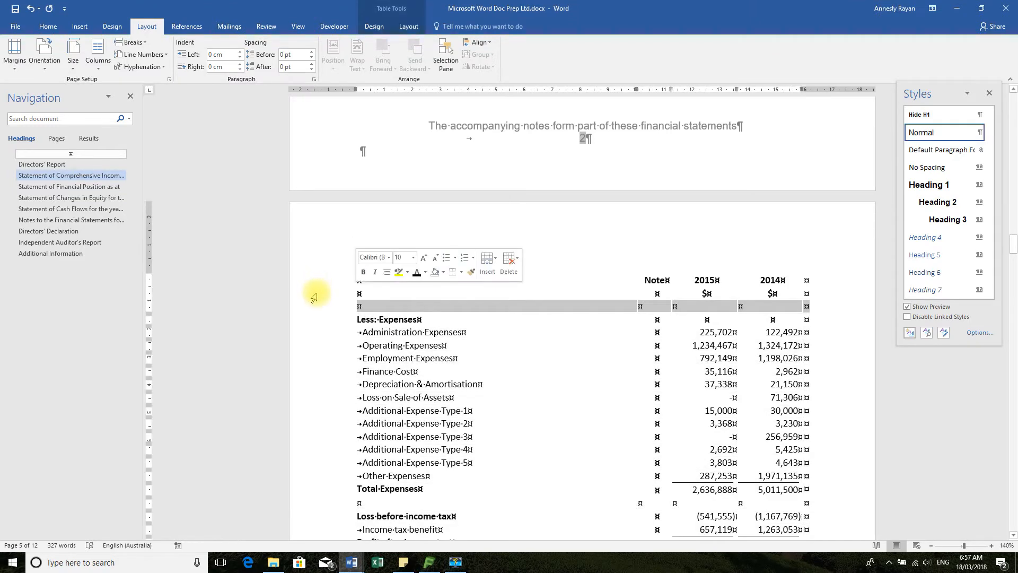
pyautogui.click(357, 304)
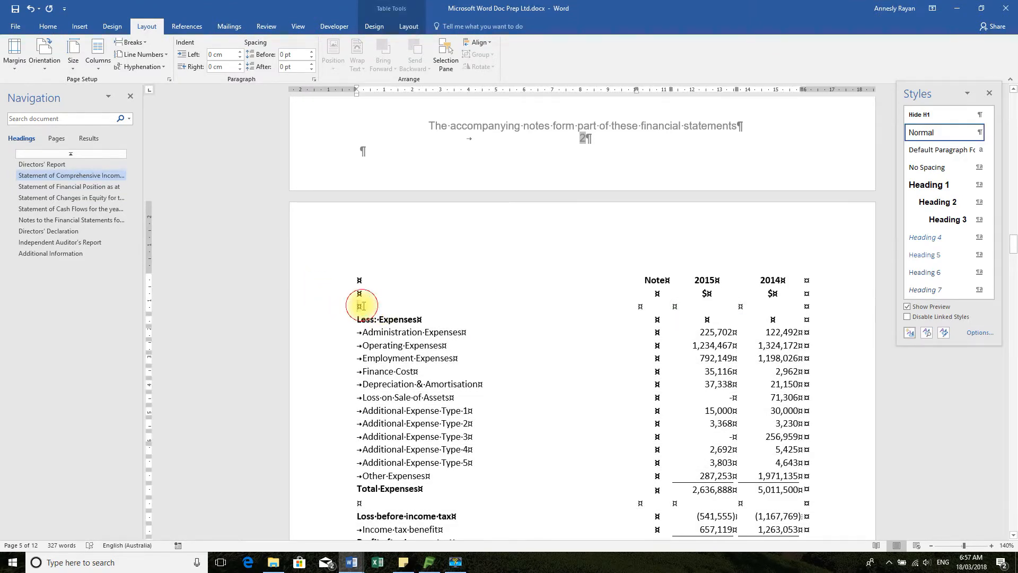
# Move from the Total Revenue row into the blank row below it and turn off its Page break before option
pyautogui.scroll(5, 439, 310)
pyautogui.scroll(3, 439, 310)
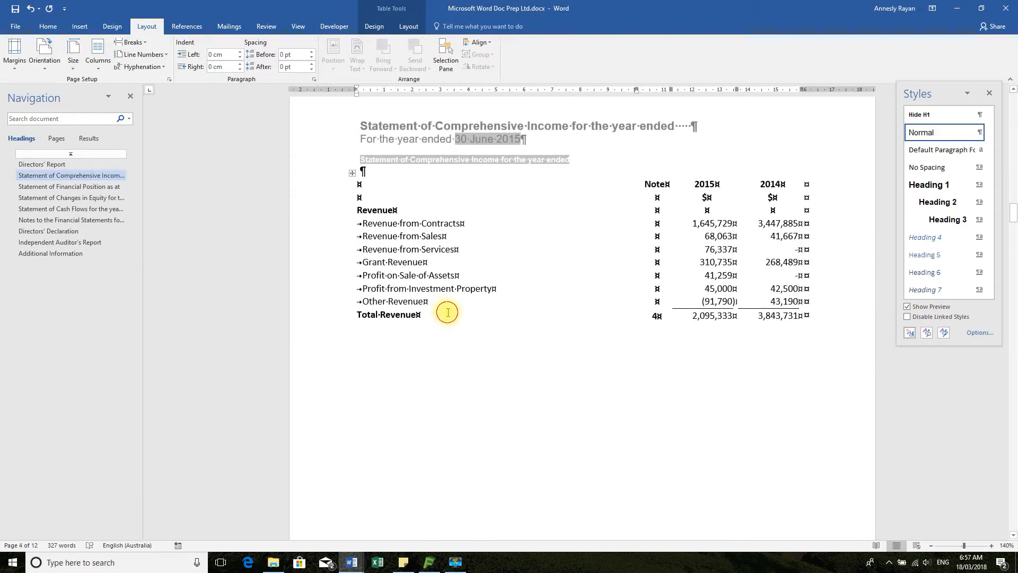
pyautogui.press('Tab')
pyautogui.press('Tab')
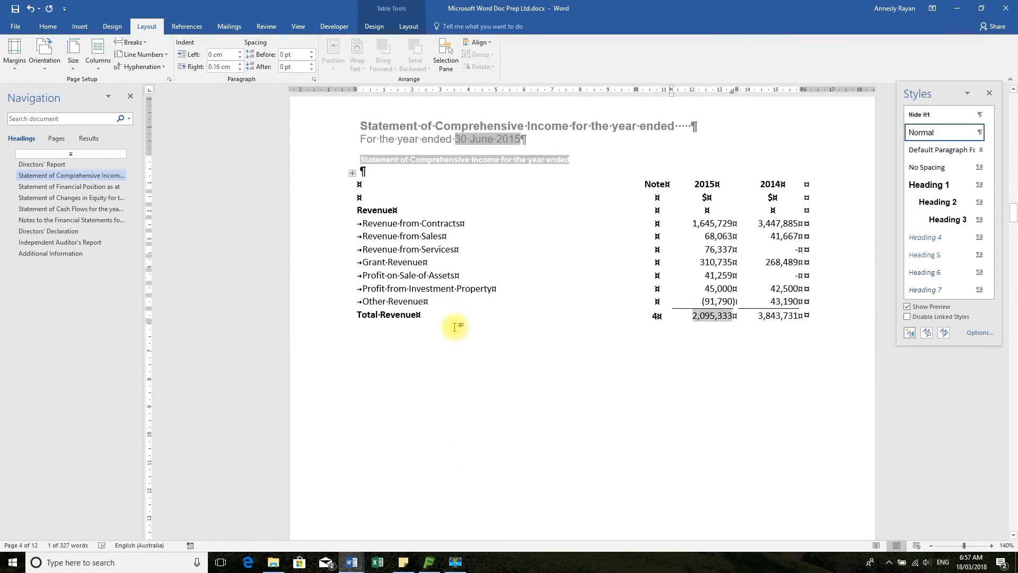
pyautogui.press('Tab')
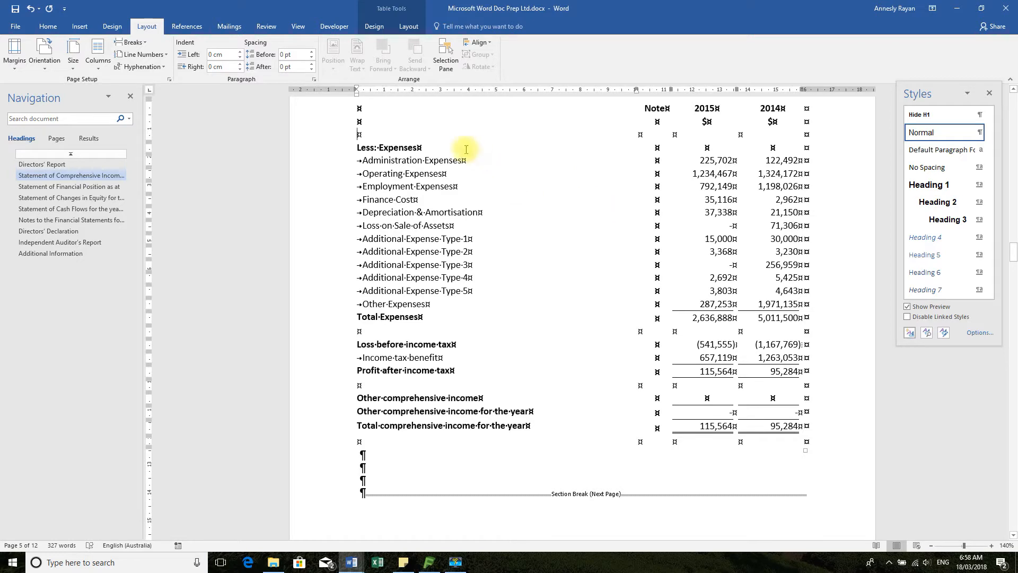
pyautogui.moveTo(359, 134)
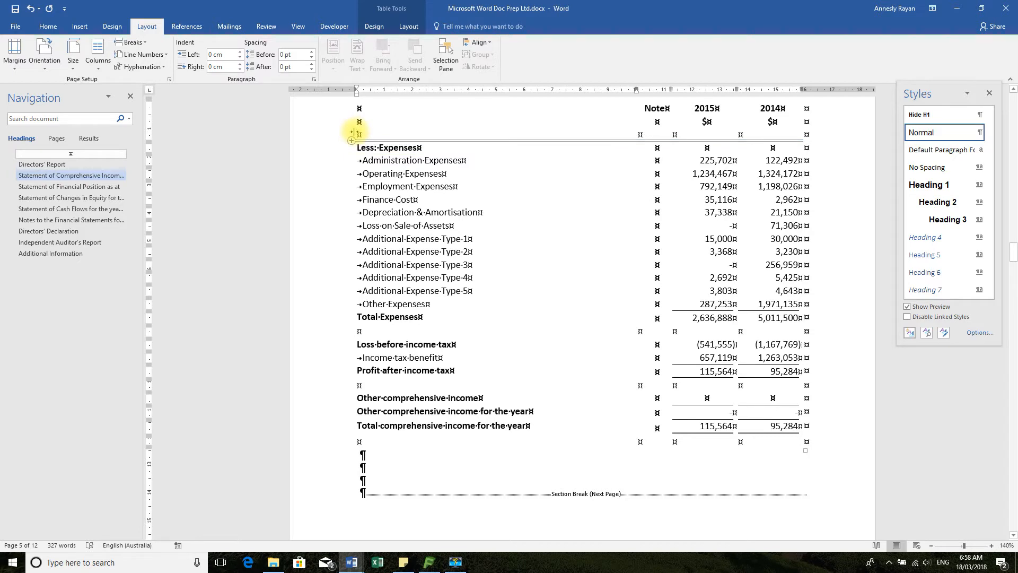
pyautogui.click(314, 79)
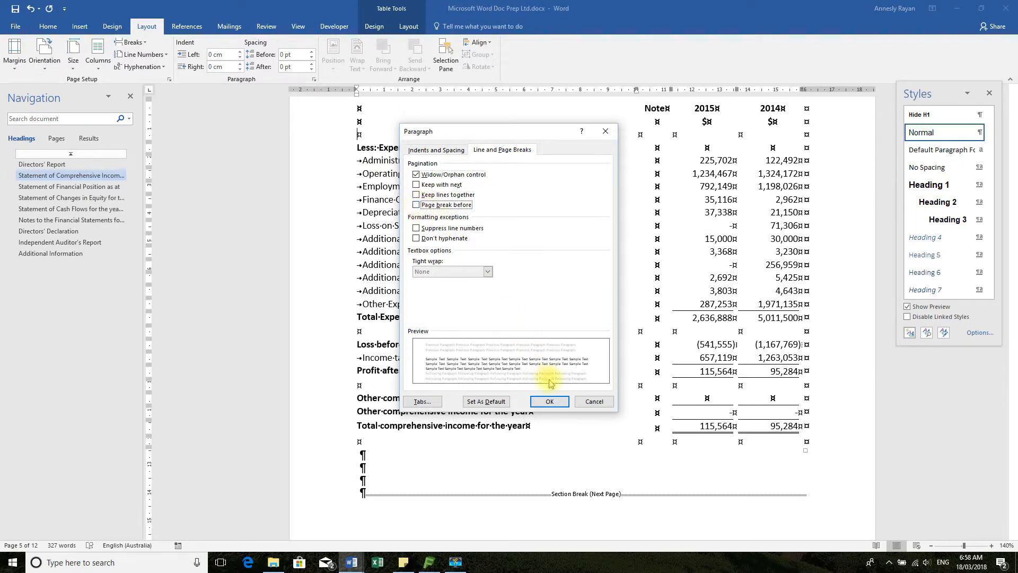
pyautogui.click(549, 401)
pyautogui.scroll(5, 555, 386)
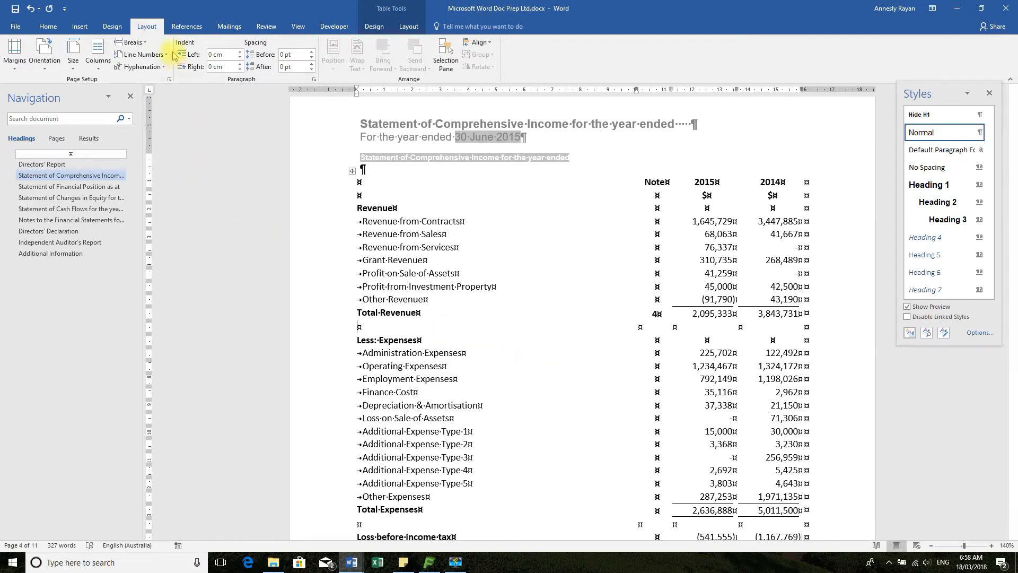
# Turn the Page break before option back on for the blank row above Less: Expenses
pyautogui.click(314, 79)
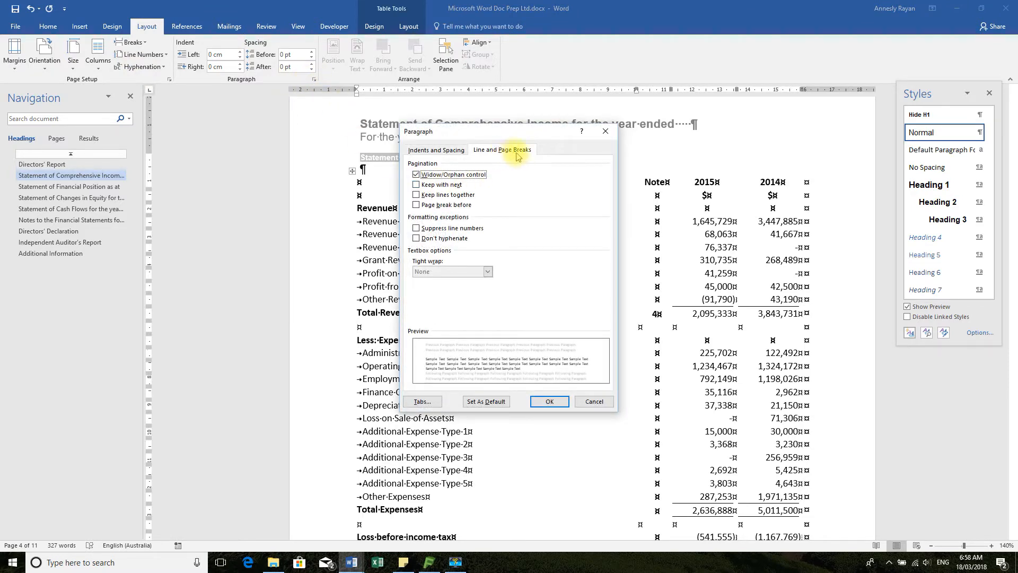
pyautogui.click(417, 205)
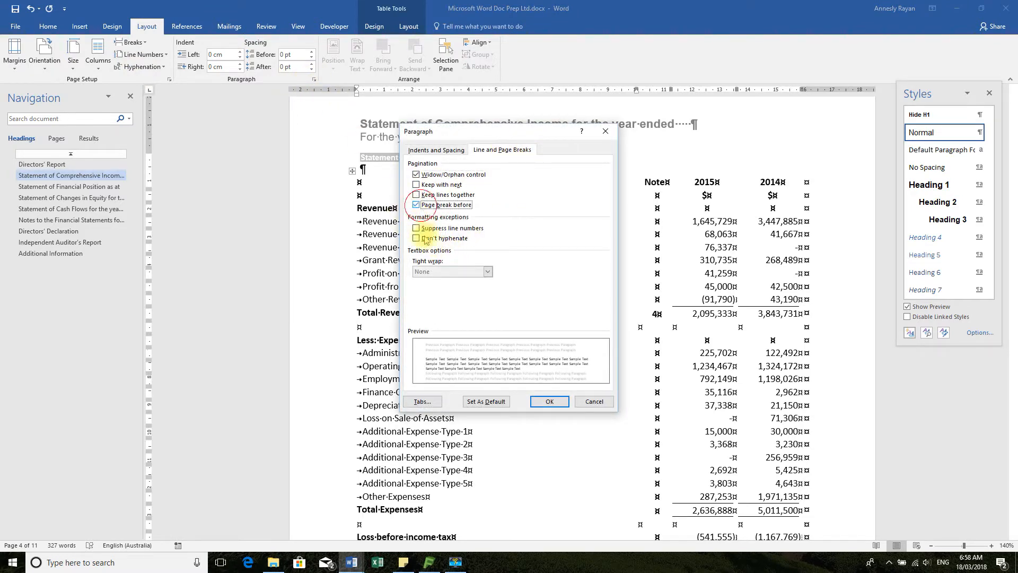
pyautogui.click(548, 402)
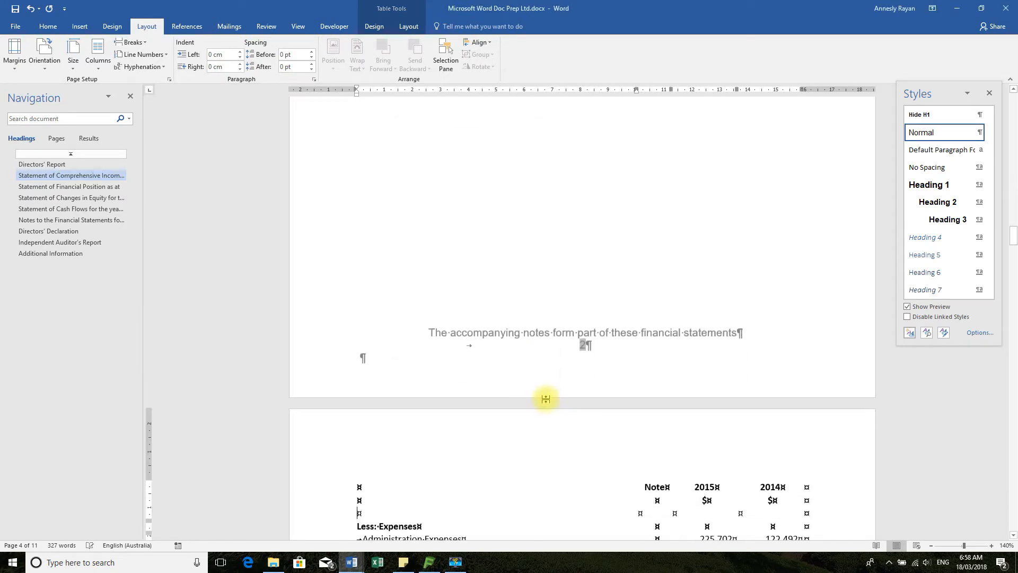
pyautogui.scroll(-2, 583, 354)
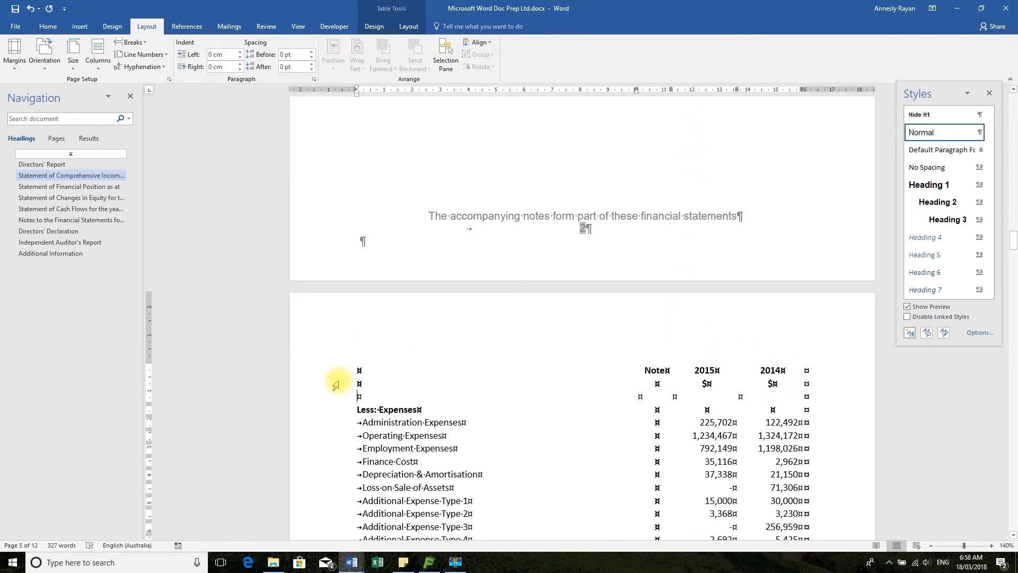
# Review the document from the Statement of Comprehensive Income through Additional Information, and place the cursor in the Directors' Declaration's second XX page placeholder
pyautogui.scroll(11, 587, 420)
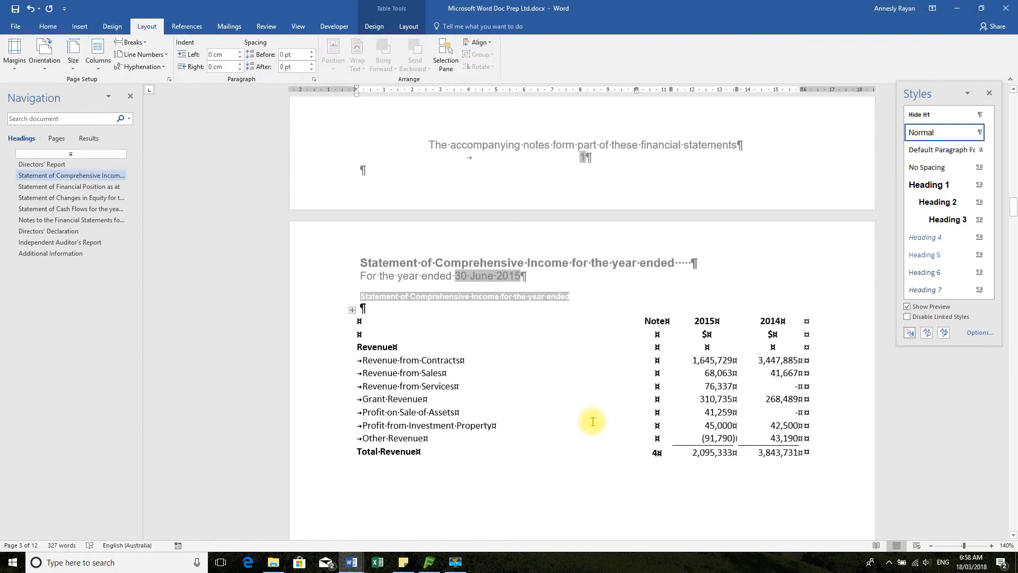
pyautogui.scroll(-10, 593, 422)
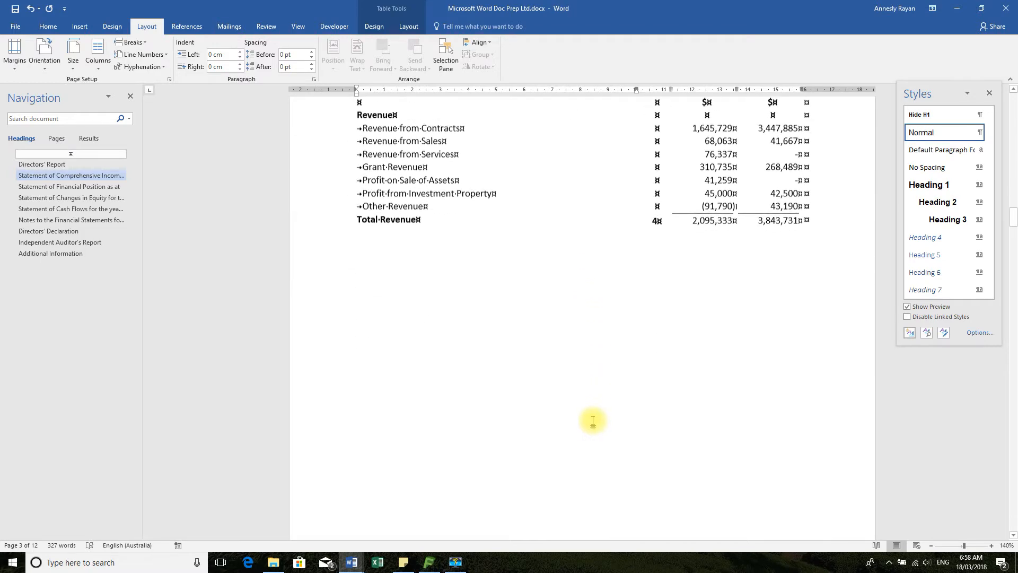
pyautogui.scroll(-10, 594, 420)
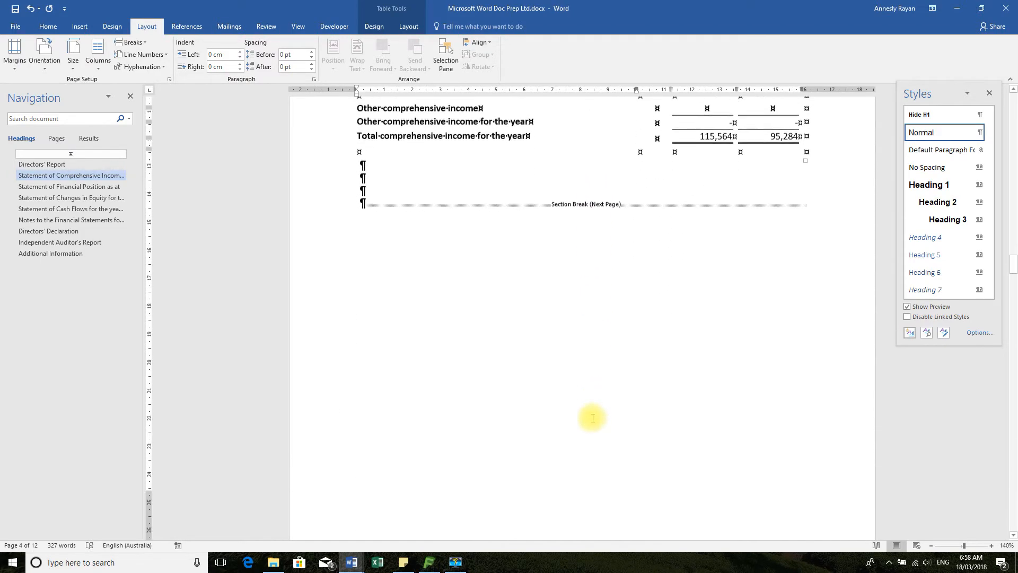
pyautogui.scroll(-15, 593, 417)
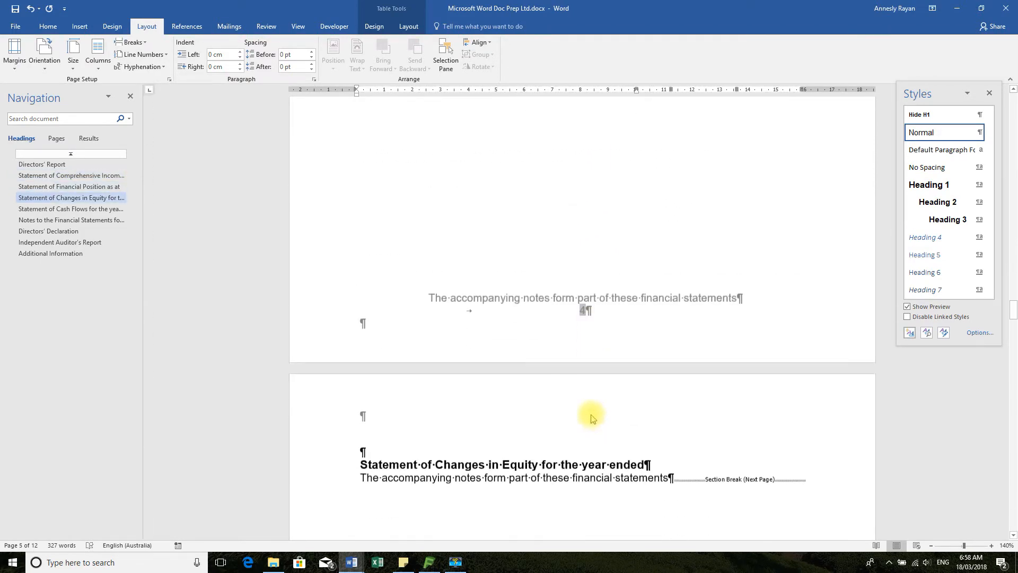
pyautogui.scroll(-15, 592, 417)
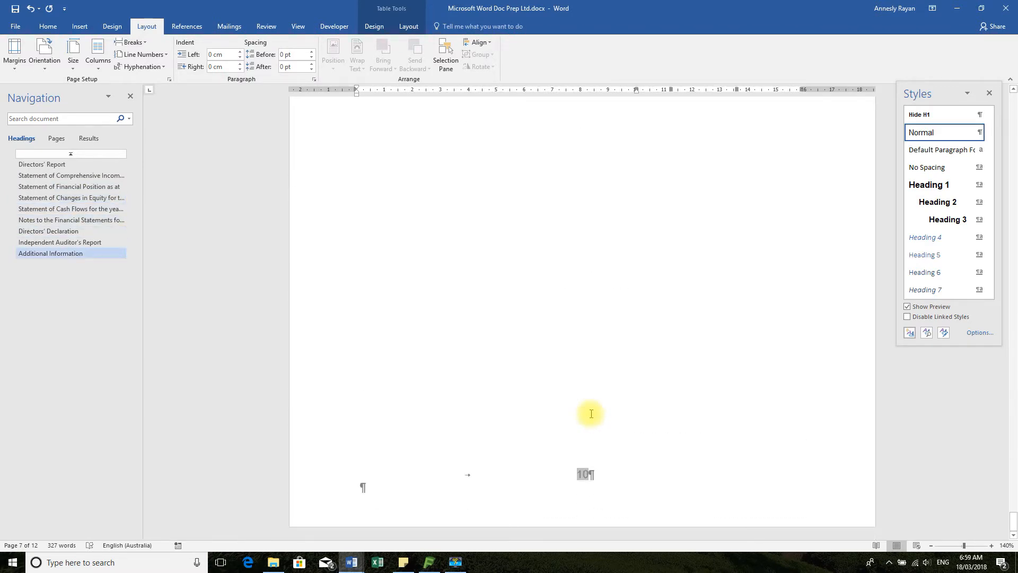
pyautogui.scroll(12, 592, 413)
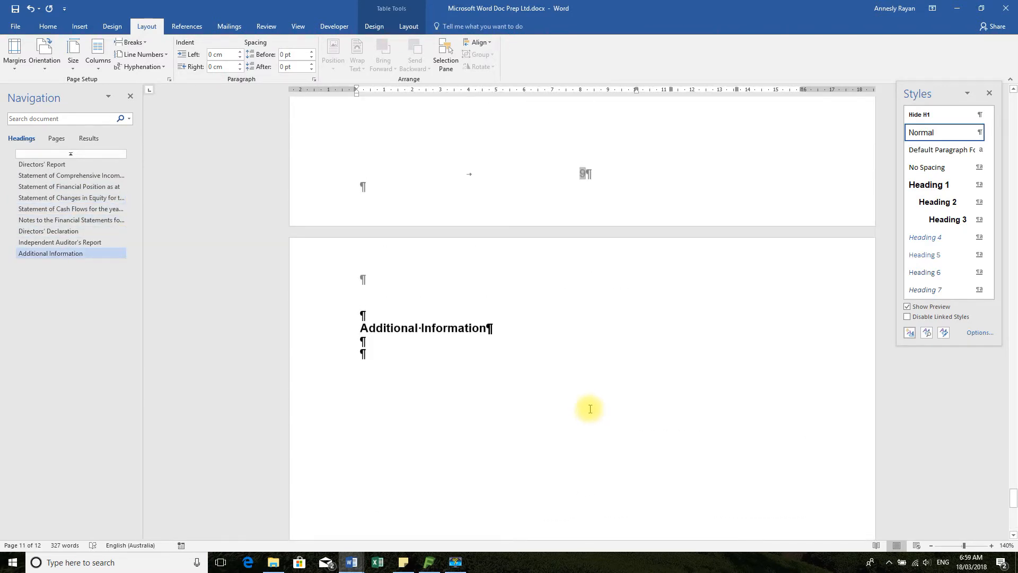
pyautogui.scroll(10, 590, 409)
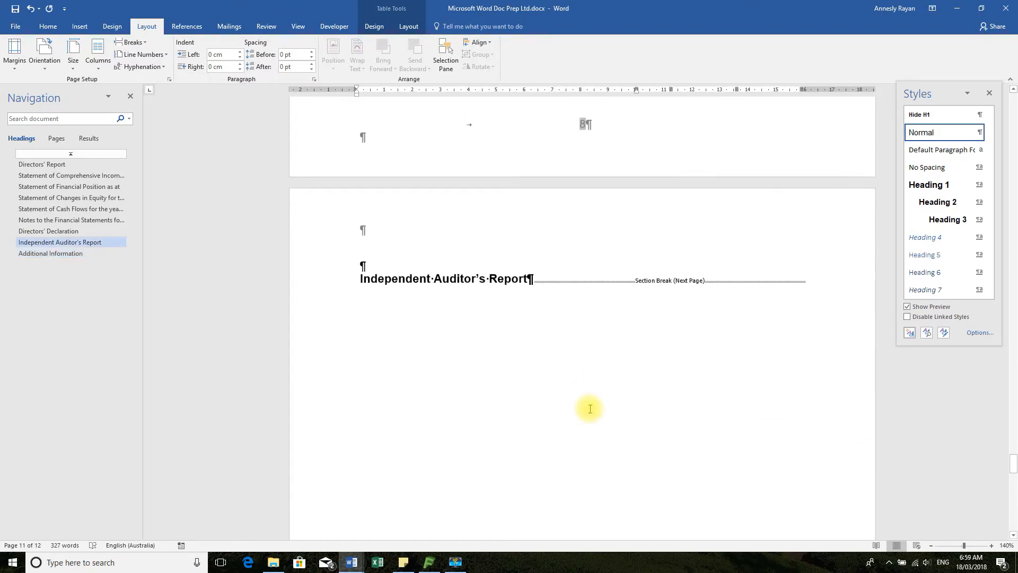
pyautogui.scroll(10, 590, 409)
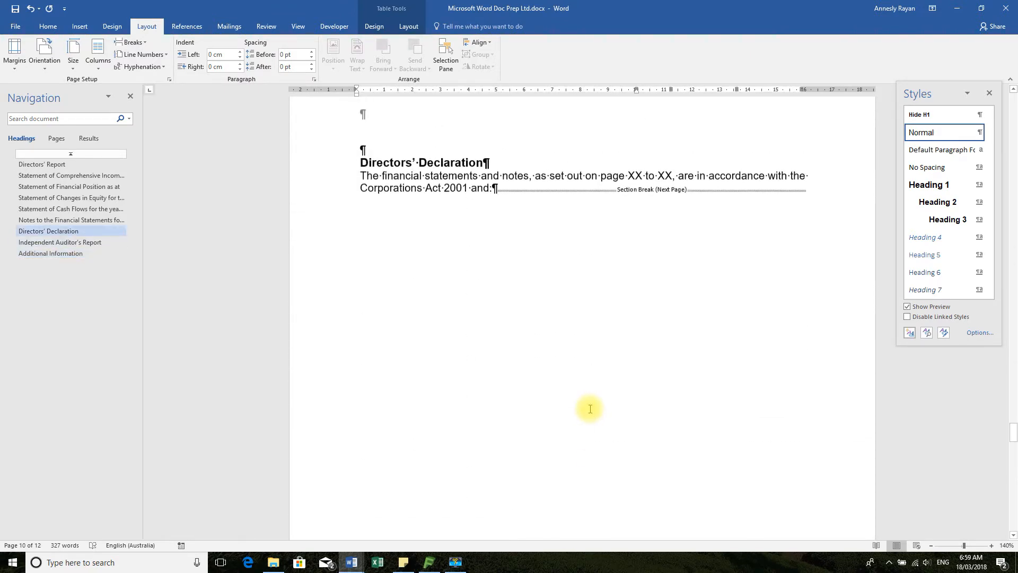
pyautogui.scroll(1, 591, 409)
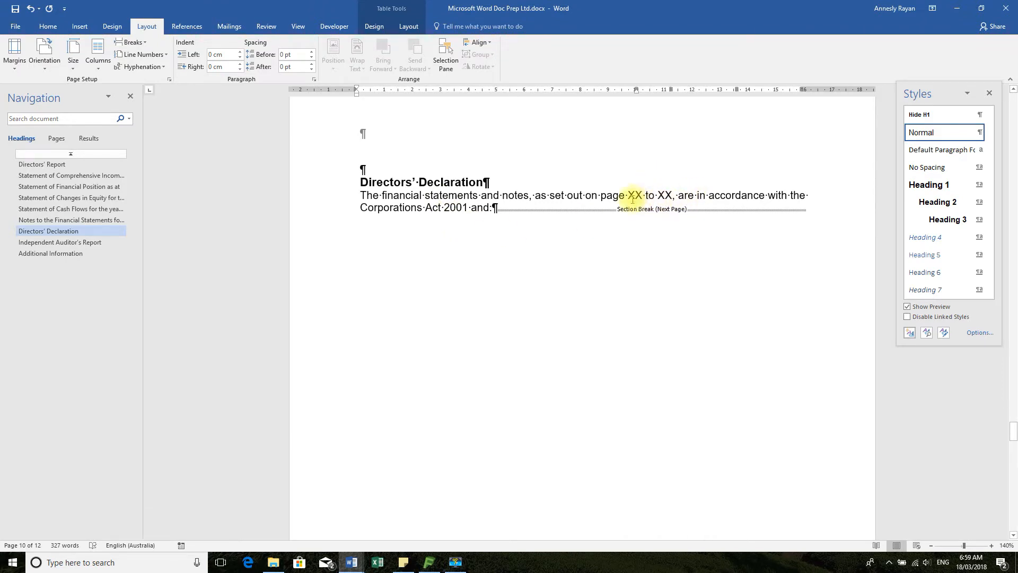
pyautogui.click(665, 195)
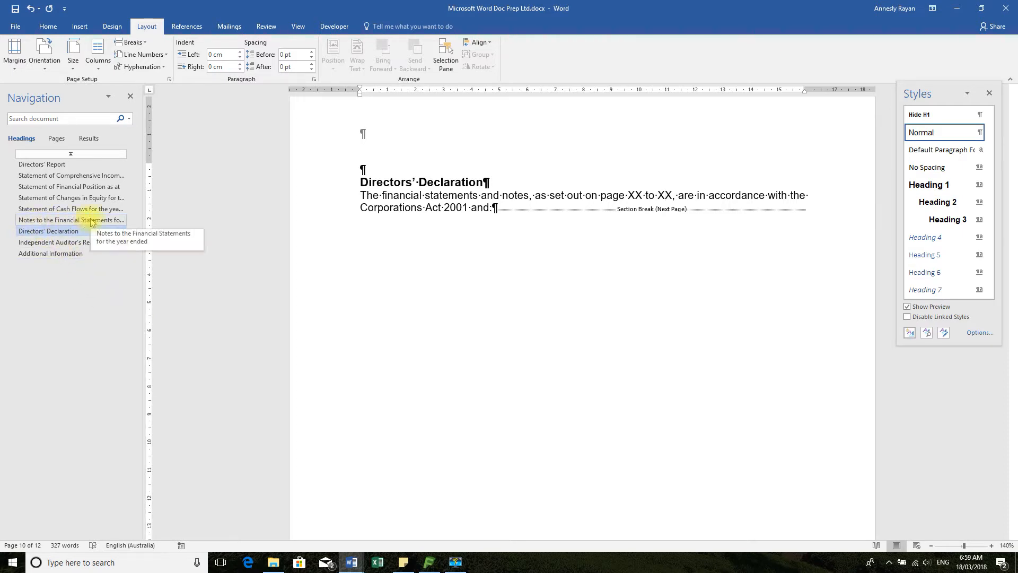
# Insert four blank paragraphs above the "Remove Footer reference to notes" line under the Notes to the Financial Statements title
pyautogui.scroll(5, 461, 290)
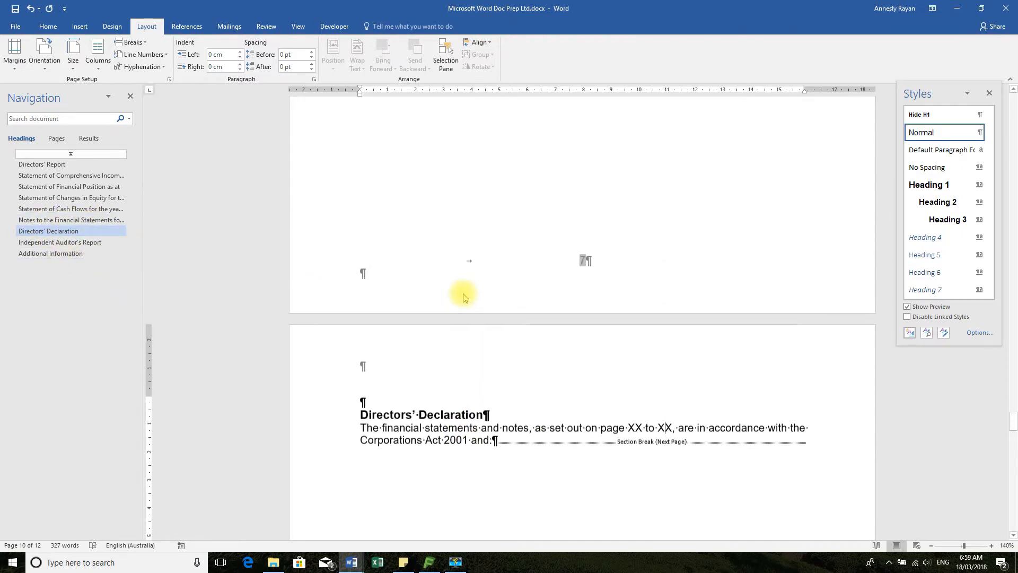
pyautogui.scroll(15, 471, 443)
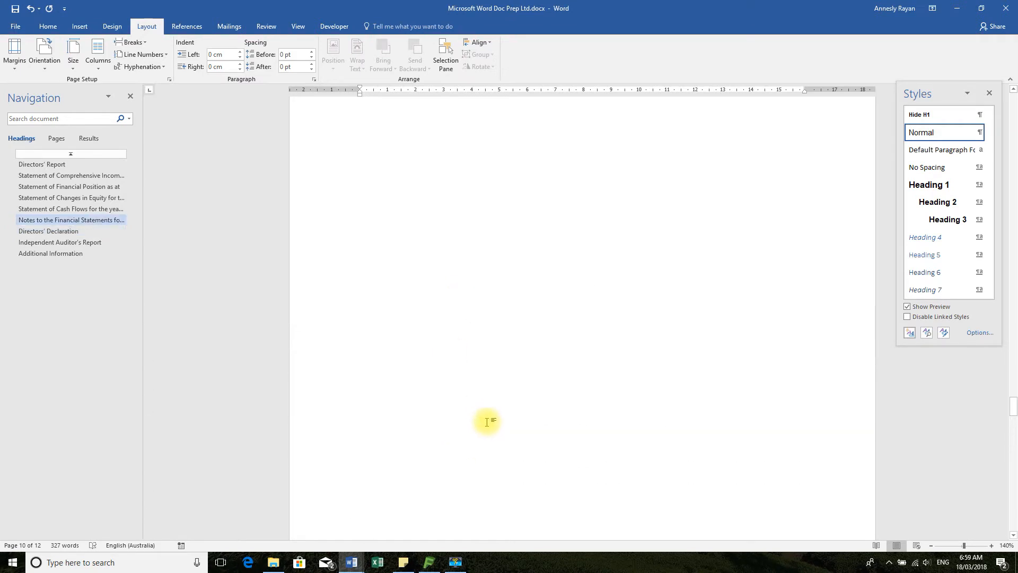
pyautogui.scroll(-5, 489, 424)
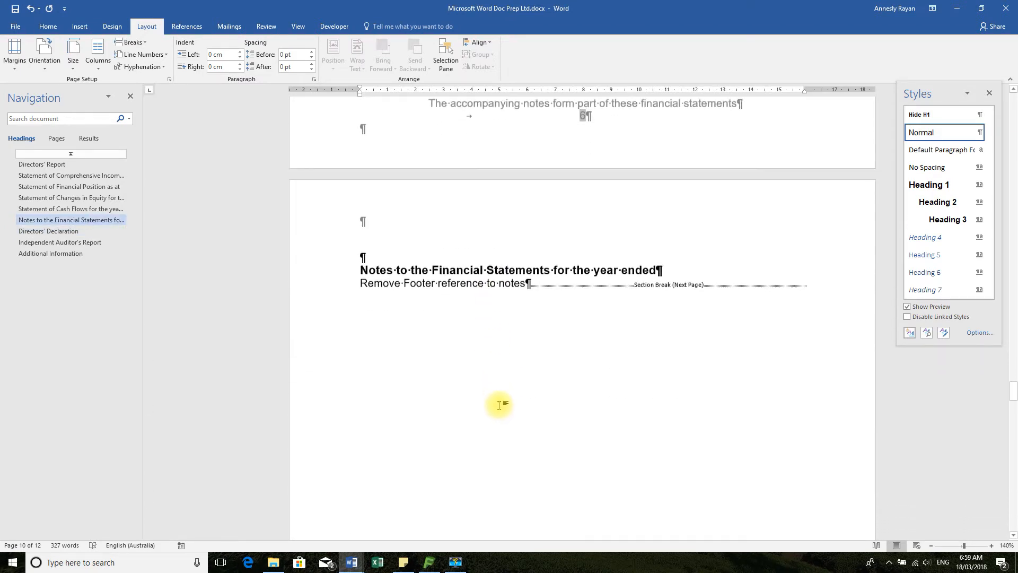
pyautogui.click(358, 216)
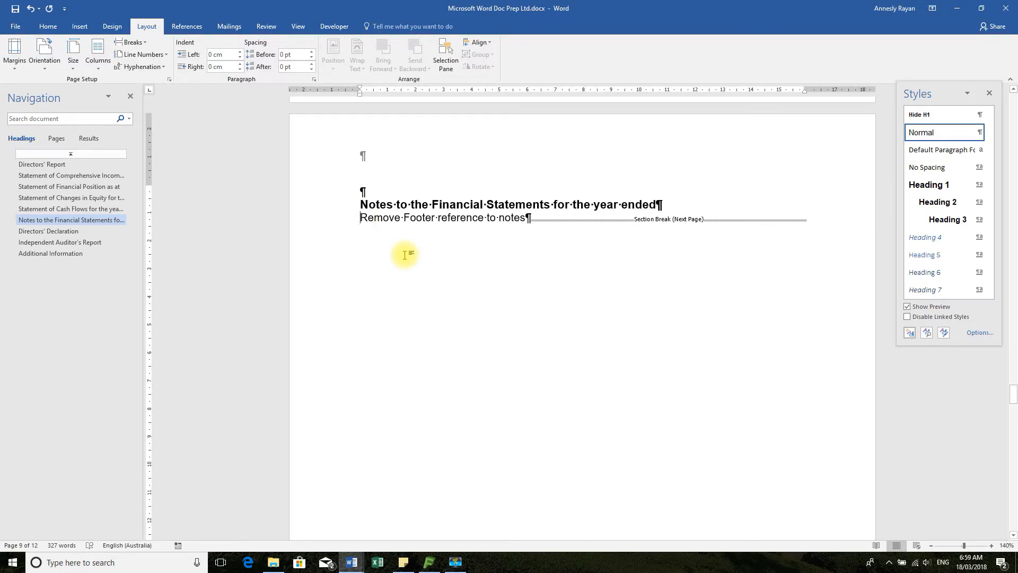
pyautogui.scroll(-12, 539, 303)
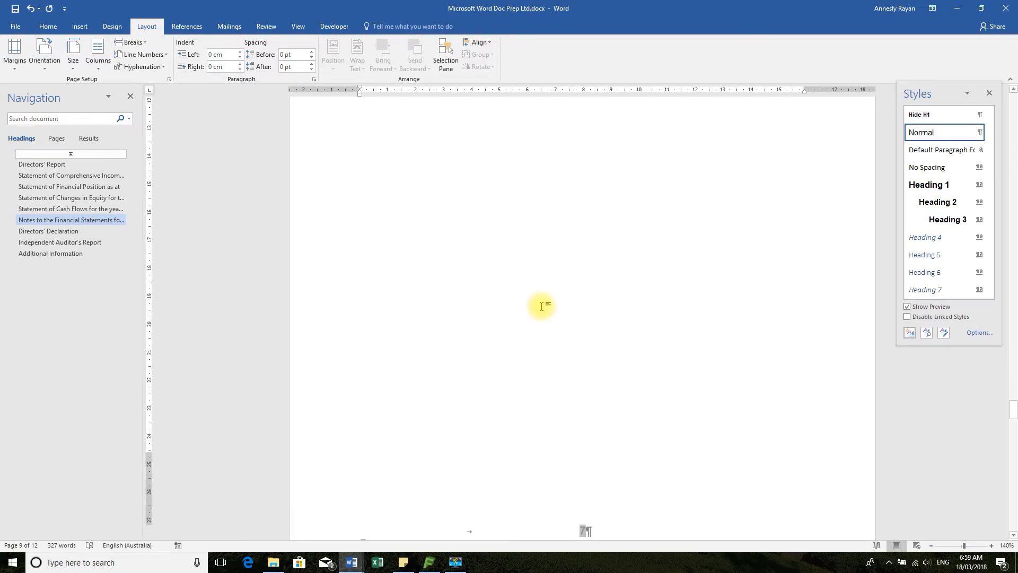
pyautogui.scroll(12, 547, 309)
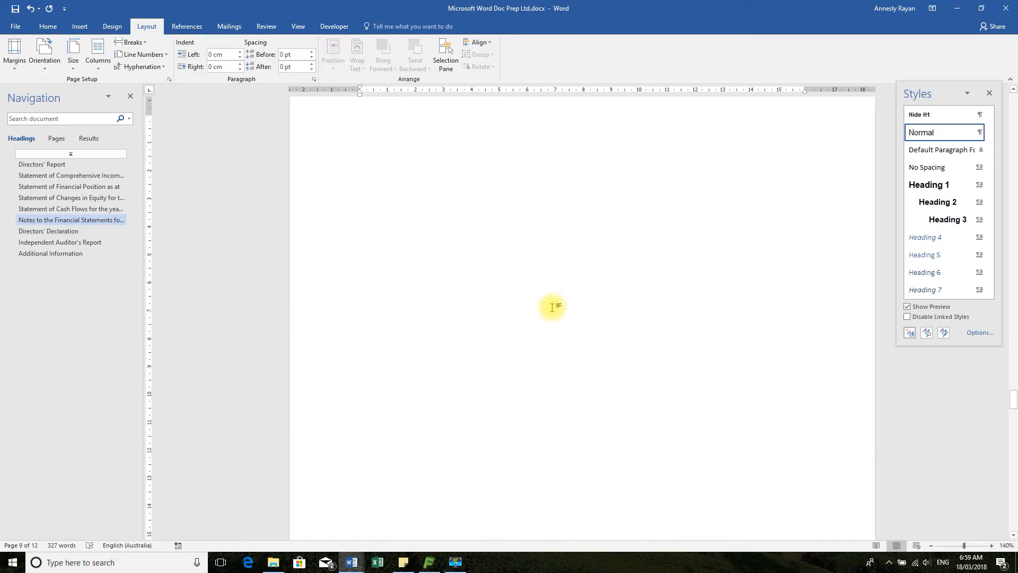
pyautogui.press('Return')
pyautogui.press('Return')
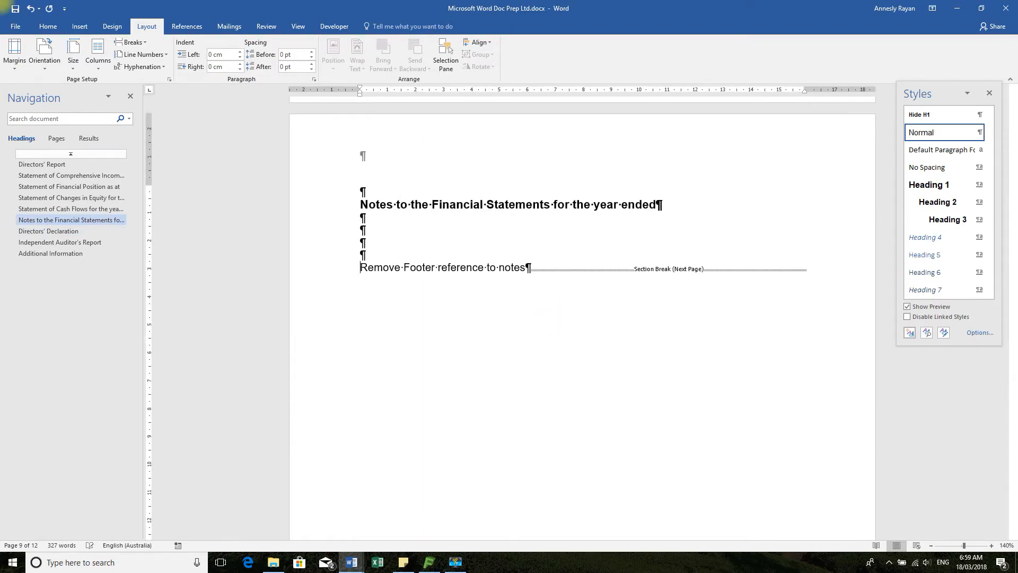
# Delete the "Remove Footer reference to notes" text and place the cursor in the second blank paragraph below the Notes title
pyautogui.moveTo(527, 267); pyautogui.dragTo(363, 266)
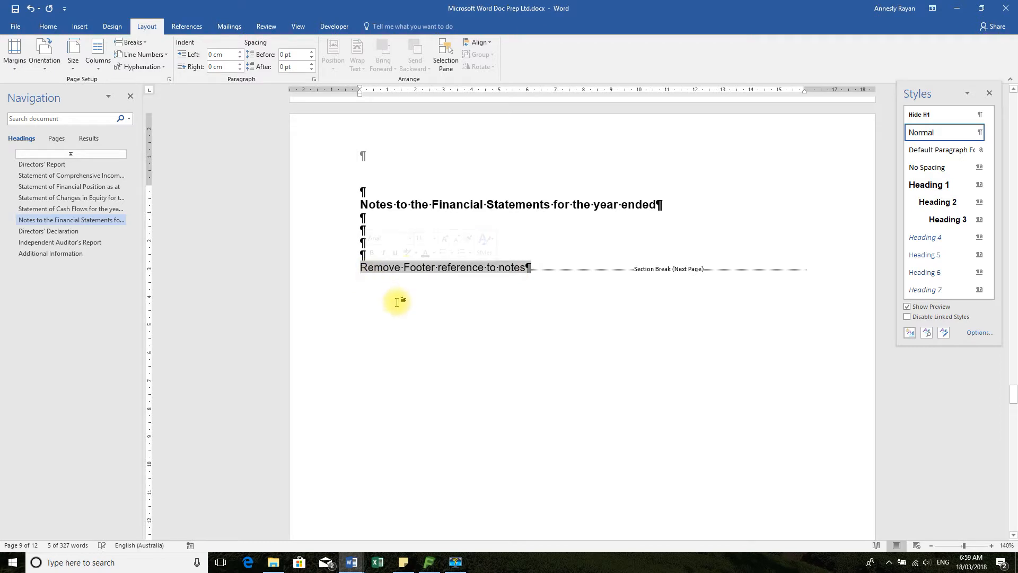
pyautogui.press('Delete')
pyautogui.click(385, 228)
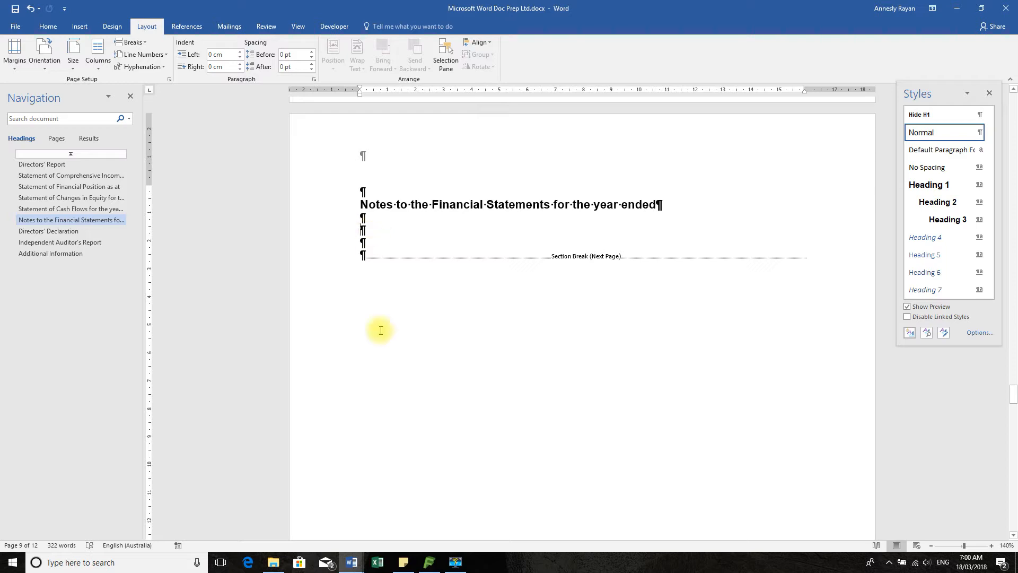
# Switch to _Word Data Exported.docx and copy the whole table of note numbers and descriptions above Summary PL & BS
pyautogui.click(356, 563)
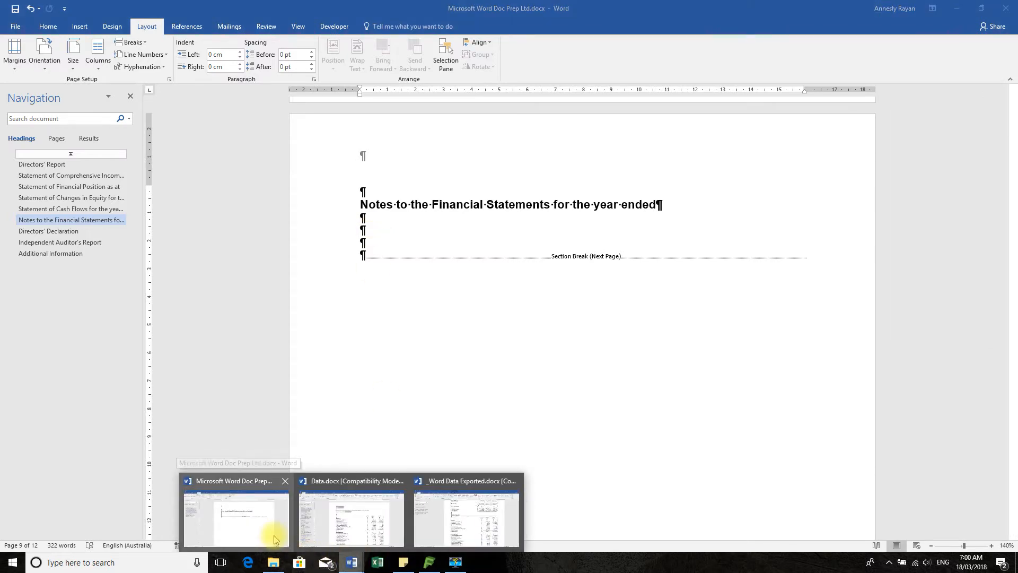
pyautogui.click(509, 486)
pyautogui.scroll(15, 518, 472)
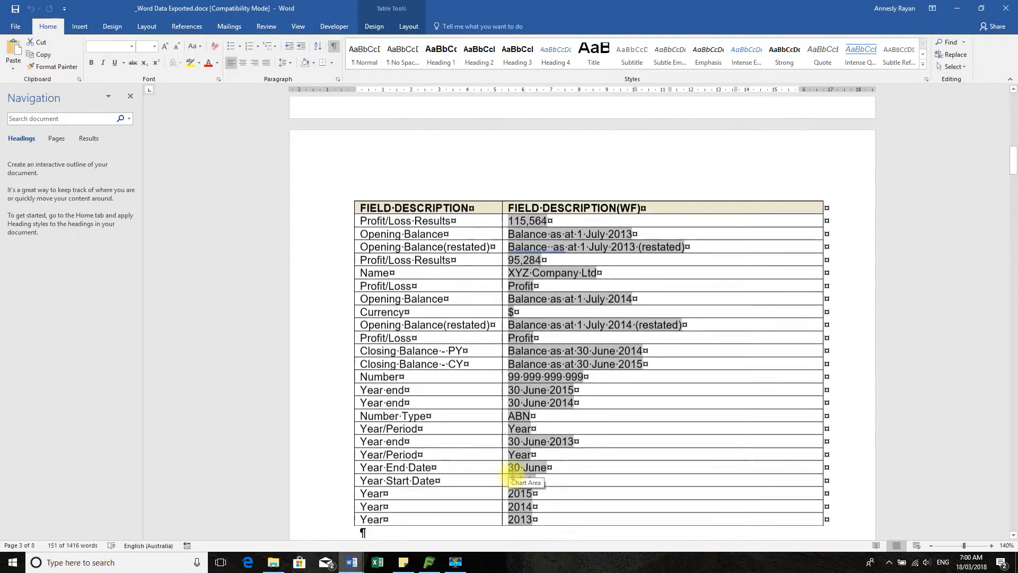
pyautogui.scroll(-14, 510, 474)
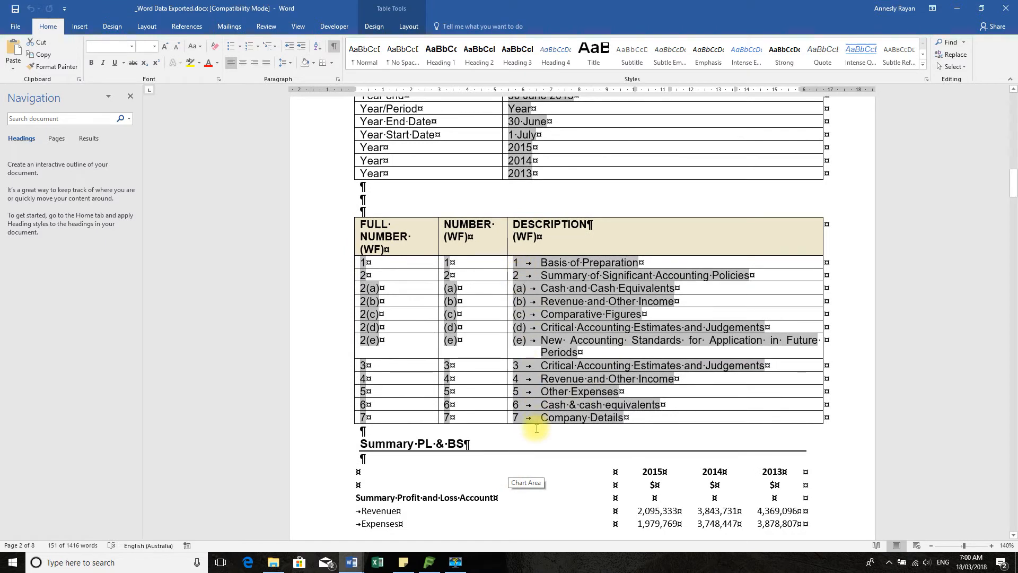
pyautogui.moveTo(517, 265); pyautogui.dragTo(610, 417)
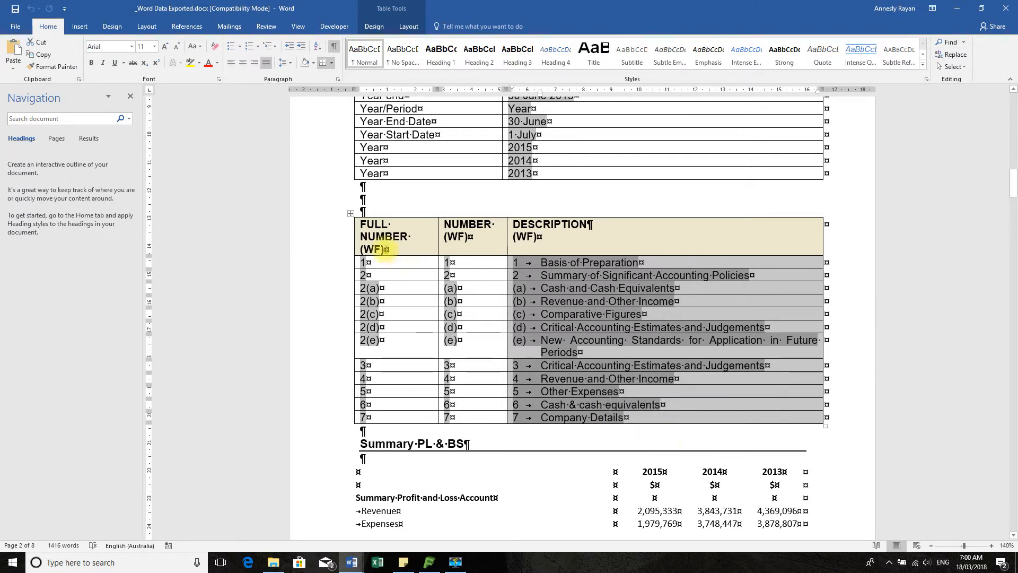
pyautogui.click(349, 213)
pyautogui.hotkey('ctrl', 'c')
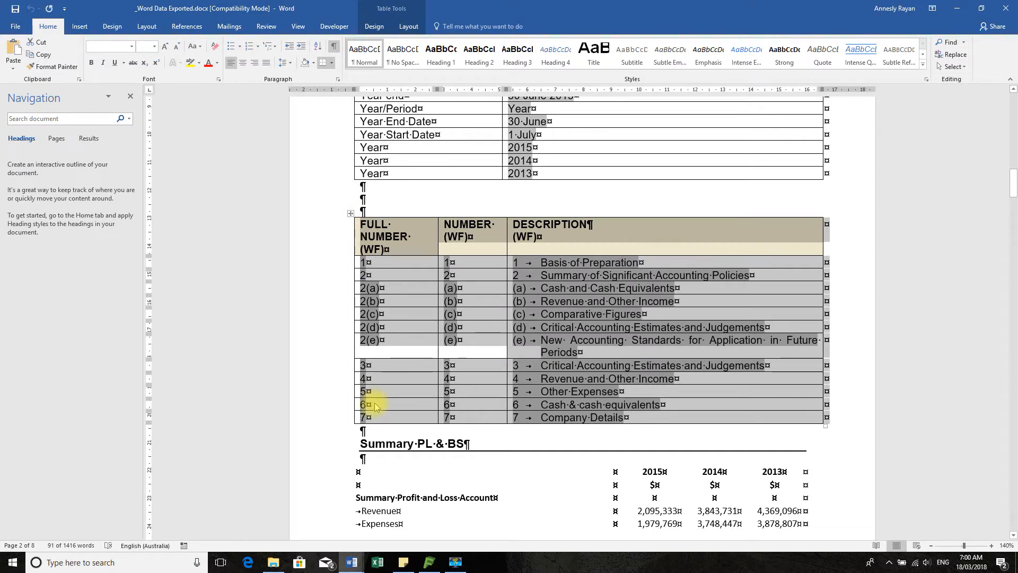
# Return to Microsoft Word Doc Prep Ltd.docx and paste the note table below the Notes to the Financial Statements title
pyautogui.click(352, 563)
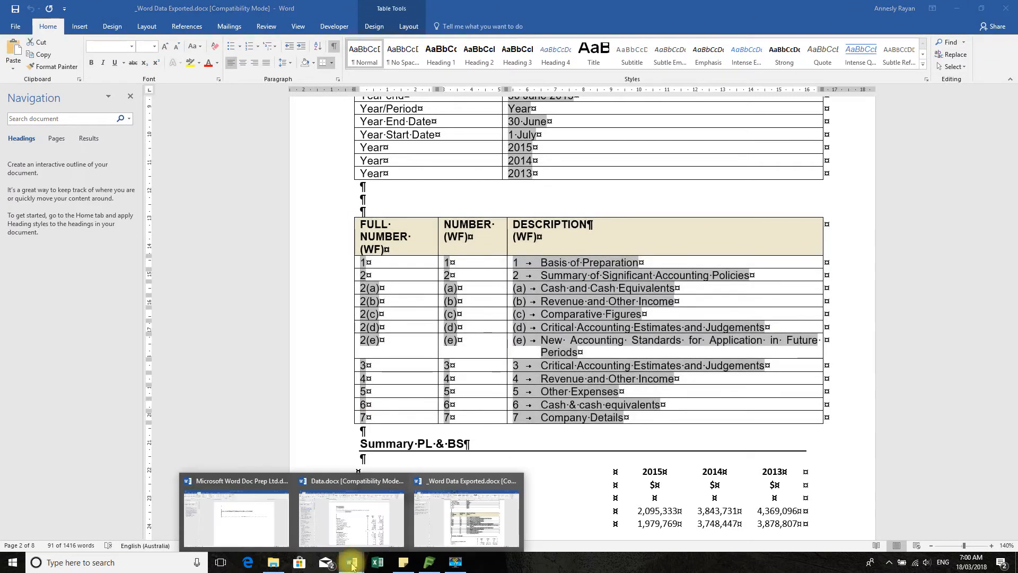
pyautogui.click(256, 525)
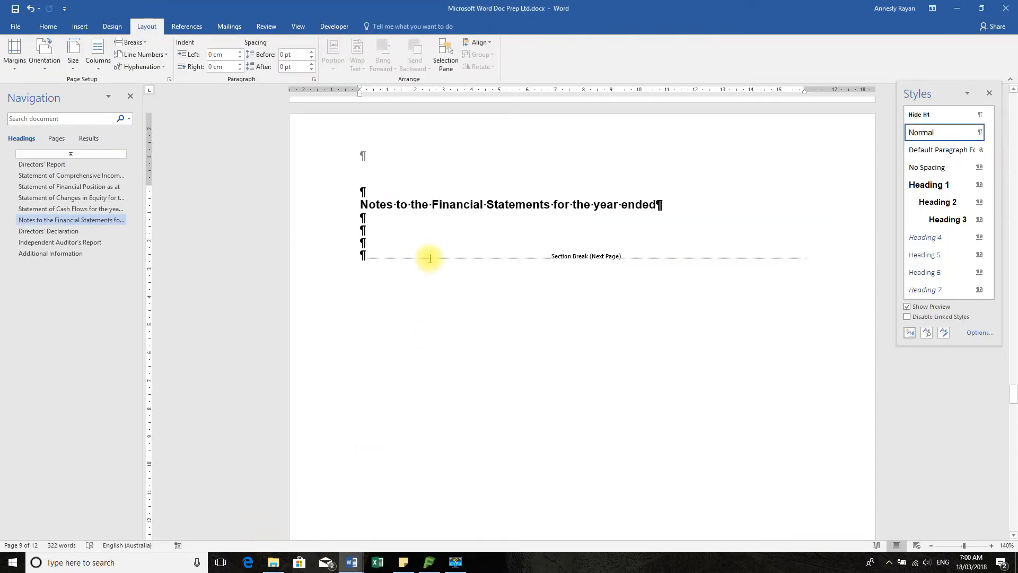
pyautogui.hotkey('ctrl', 'v')
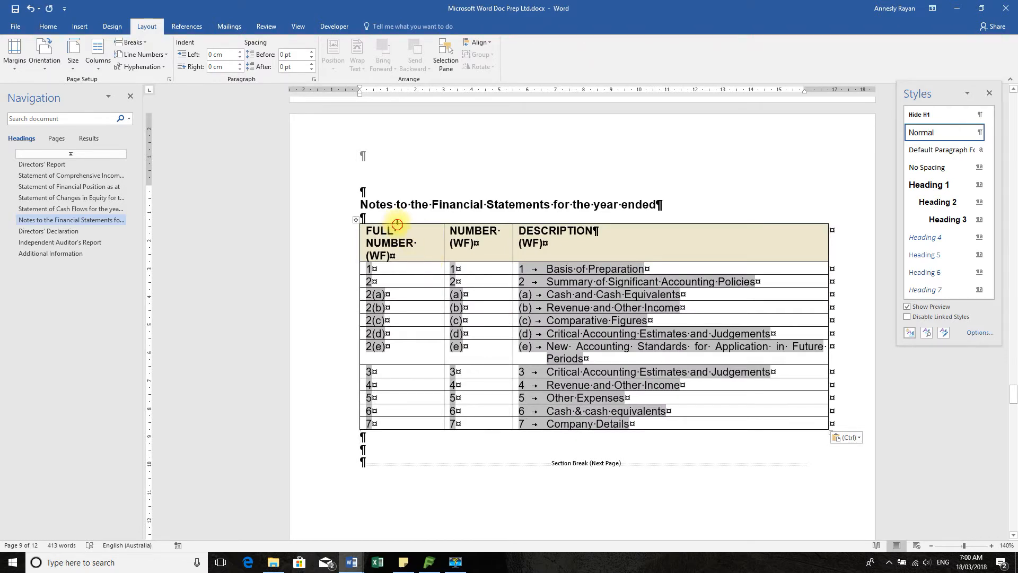
# Cut the FULL NUMBER and NUMBER columns and the DESCRIPTION header row out of the pasted note table
pyautogui.moveTo(397, 224); pyautogui.dragTo(479, 222)
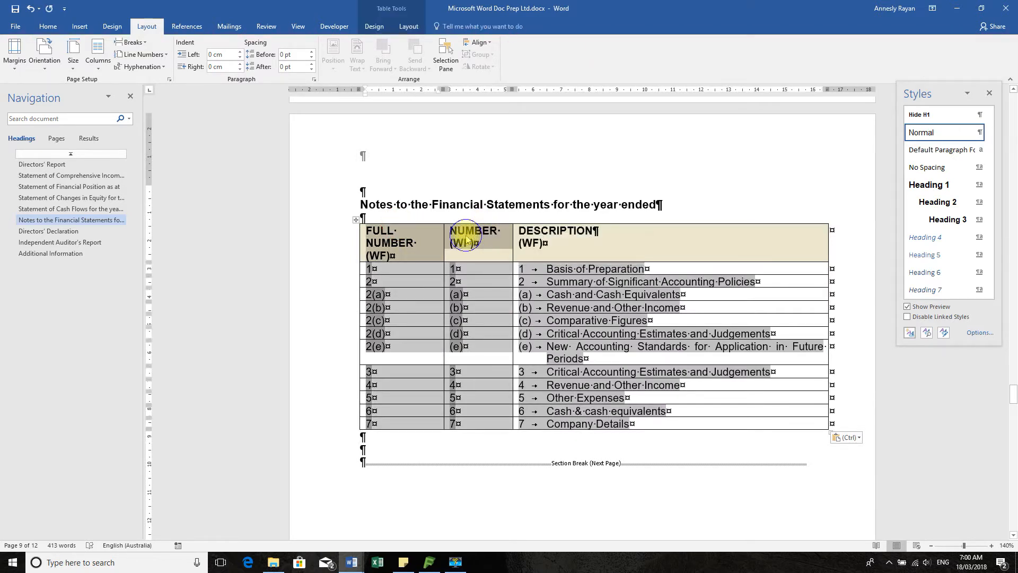
pyautogui.rightClick(466, 239)
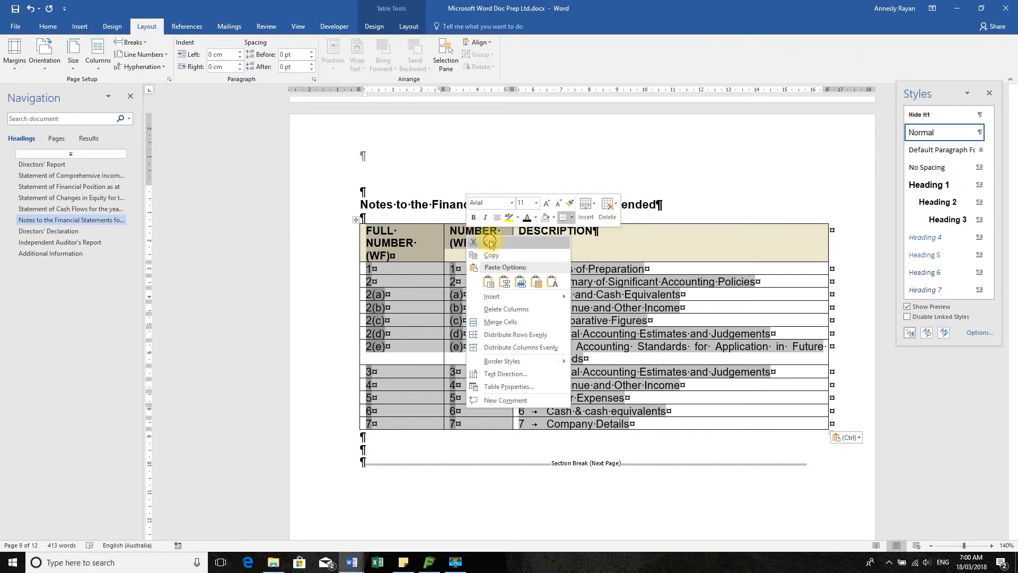
pyautogui.click(489, 243)
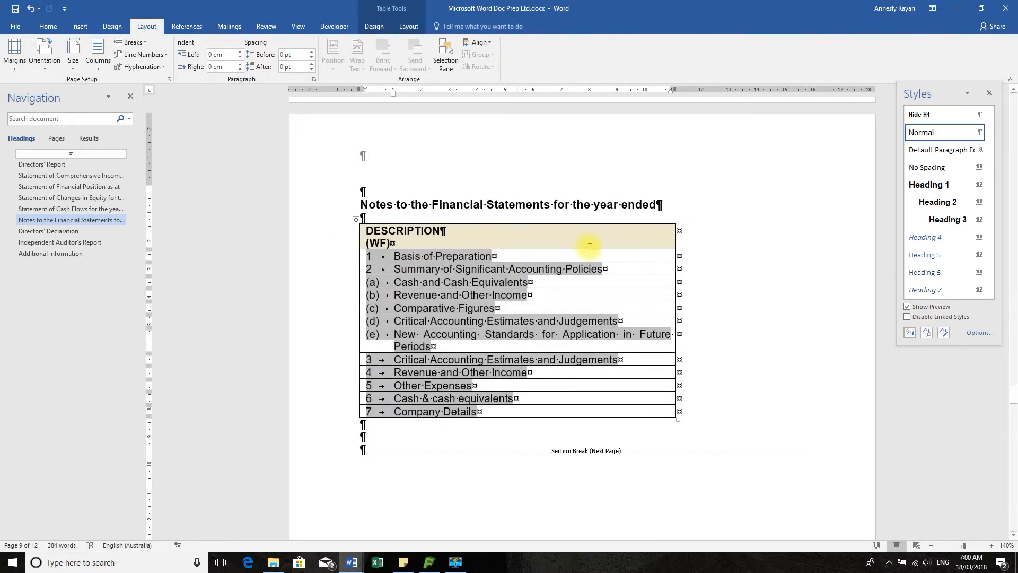
pyautogui.click(332, 235)
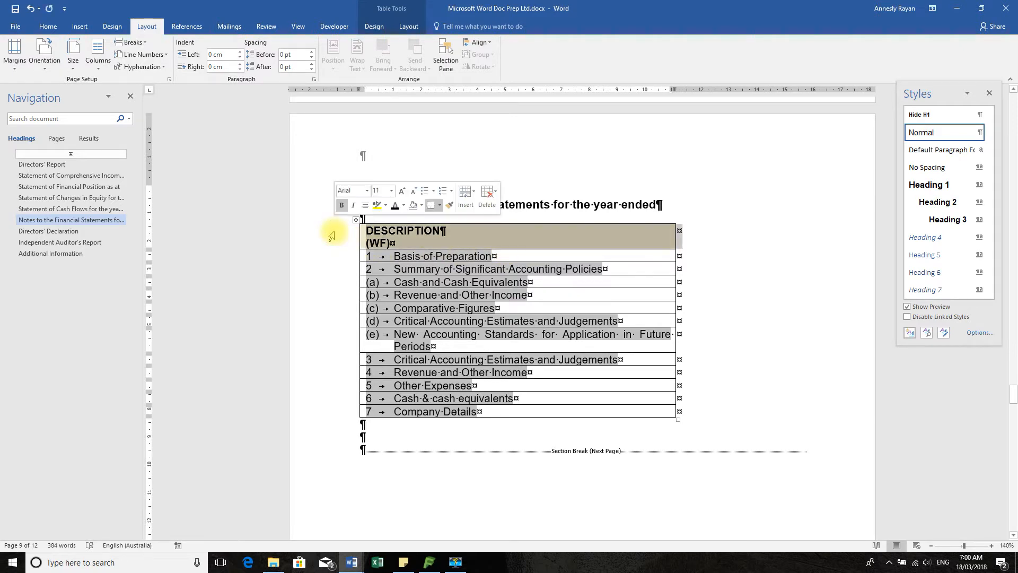
pyautogui.rightClick(334, 236)
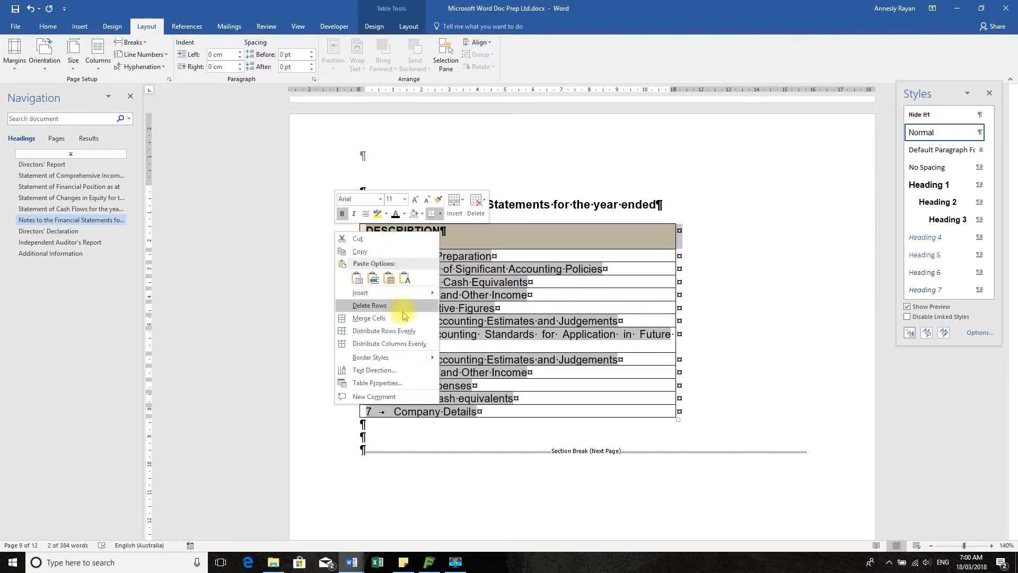
pyautogui.click(366, 240)
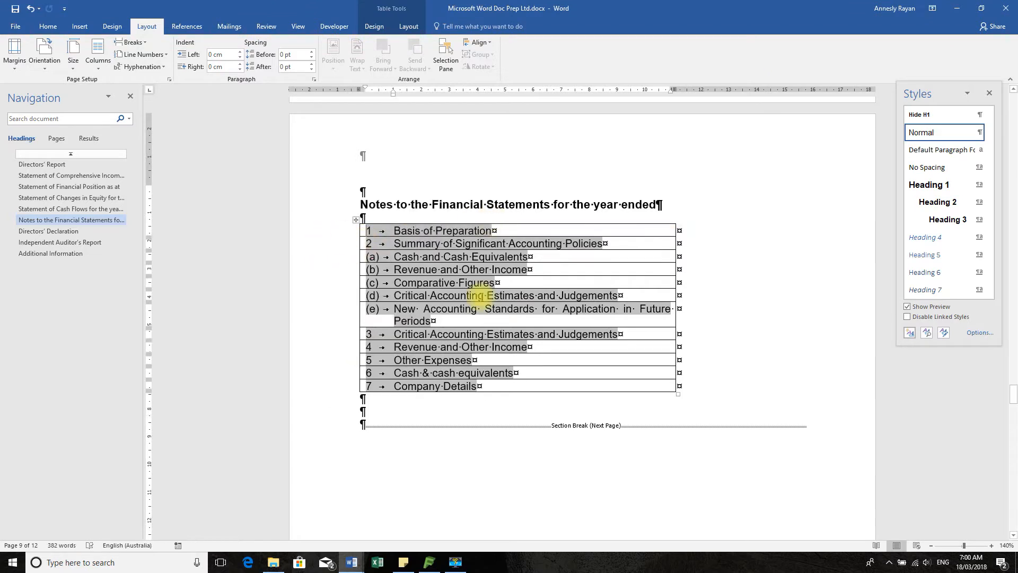
# Convert the note table below the Notes title to plain text, separating the entries with paragraph marks
pyautogui.click(444, 221)
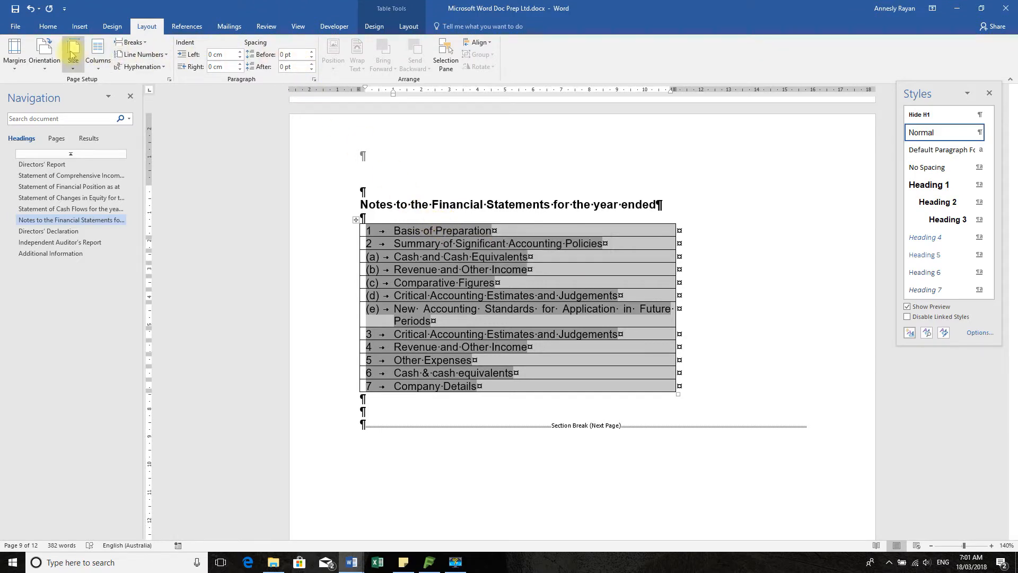
pyautogui.click(412, 27)
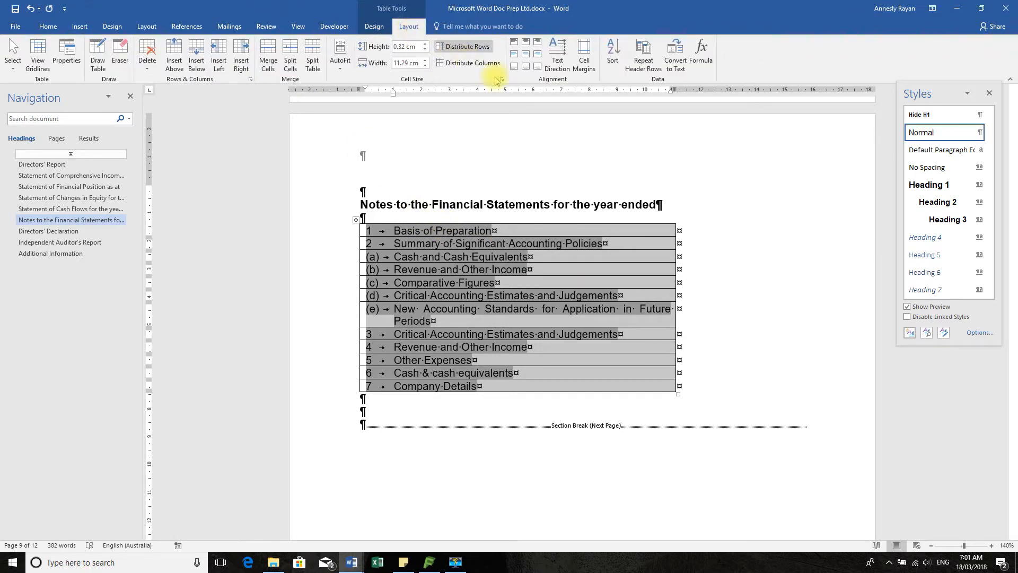
pyautogui.click(674, 60)
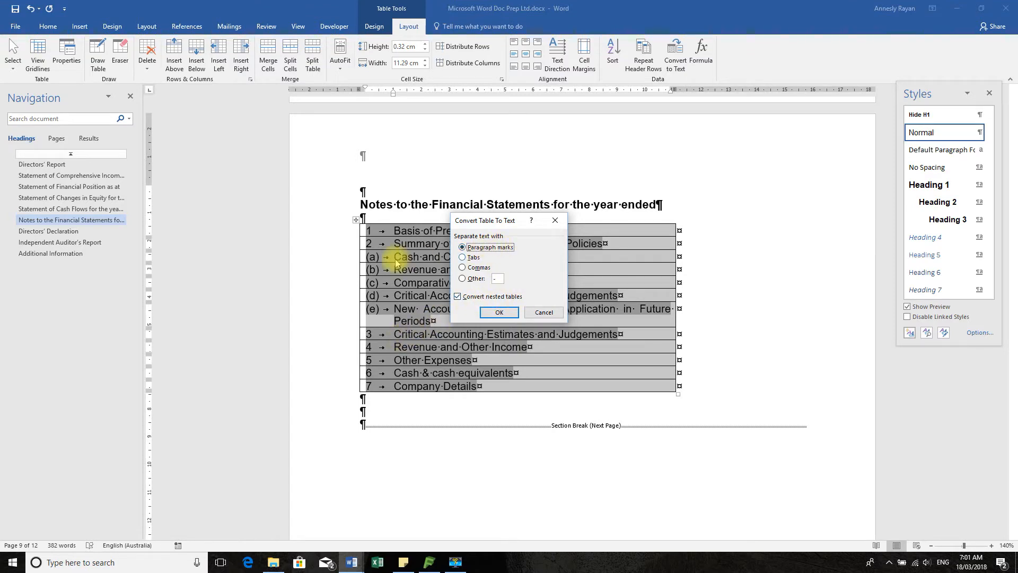
pyautogui.click(499, 313)
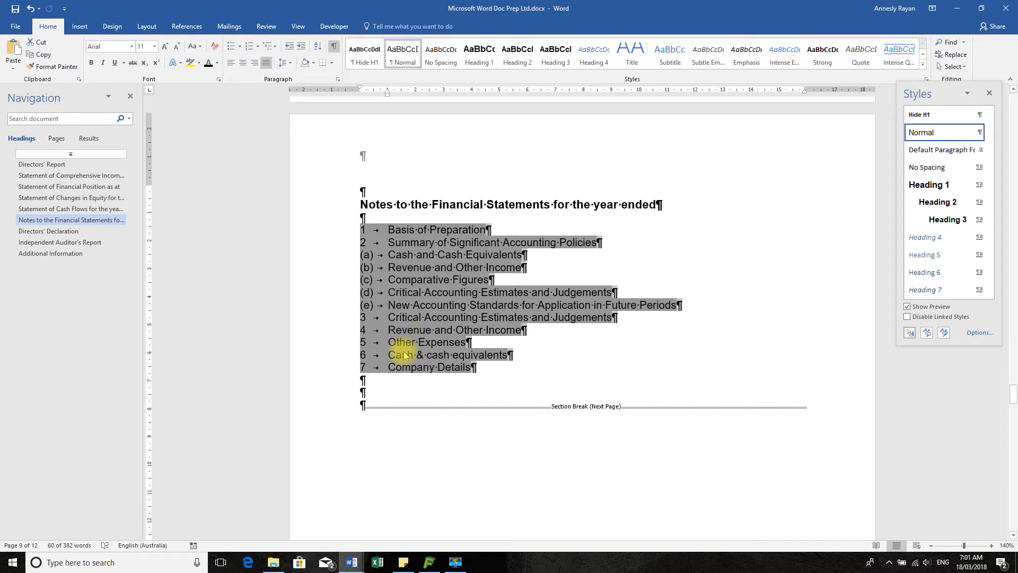
# Set the default tab stops to 1 cm from the paragraph settings of note (b) Revenue and Other Income
pyautogui.click(331, 267)
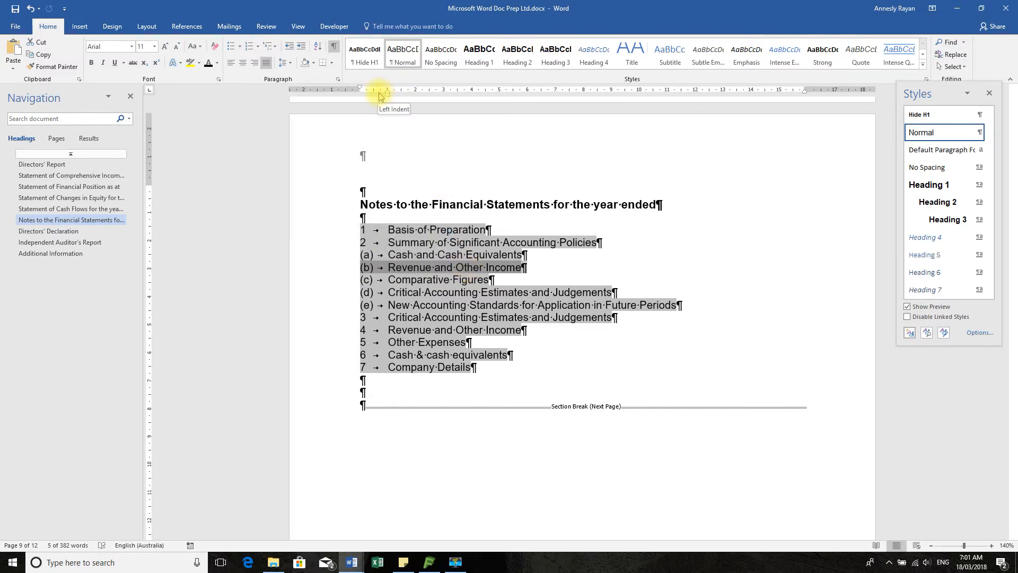
pyautogui.click(337, 80)
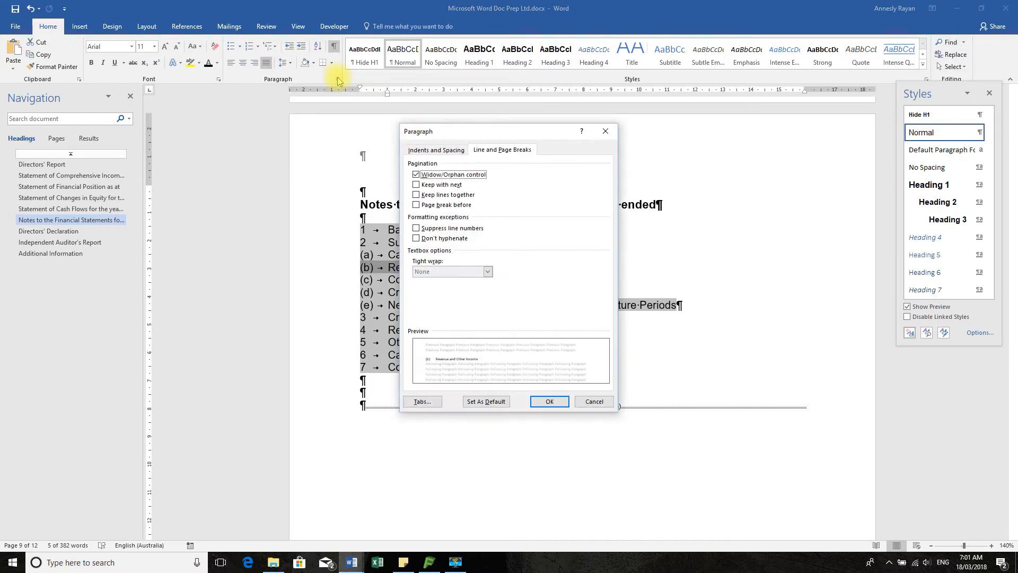
pyautogui.click(436, 149)
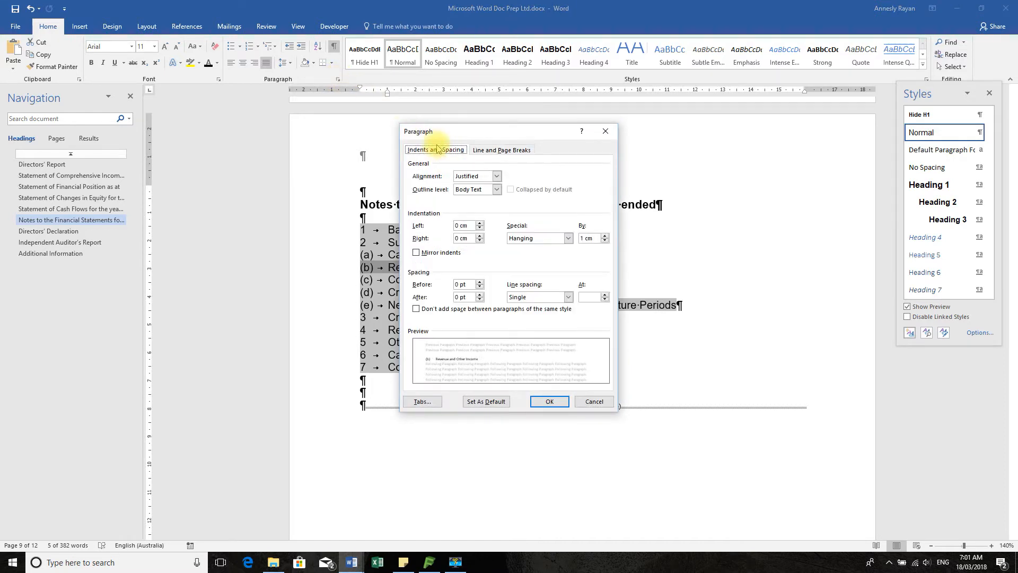
pyautogui.click(422, 401)
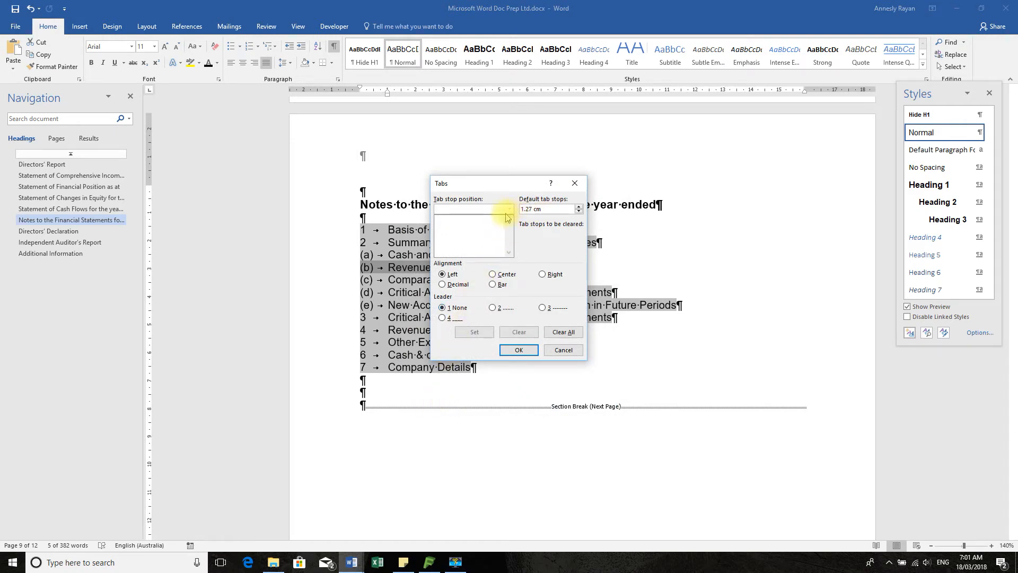
pyautogui.click(535, 207)
pyautogui.click(533, 209)
pyautogui.press('BackSpace')
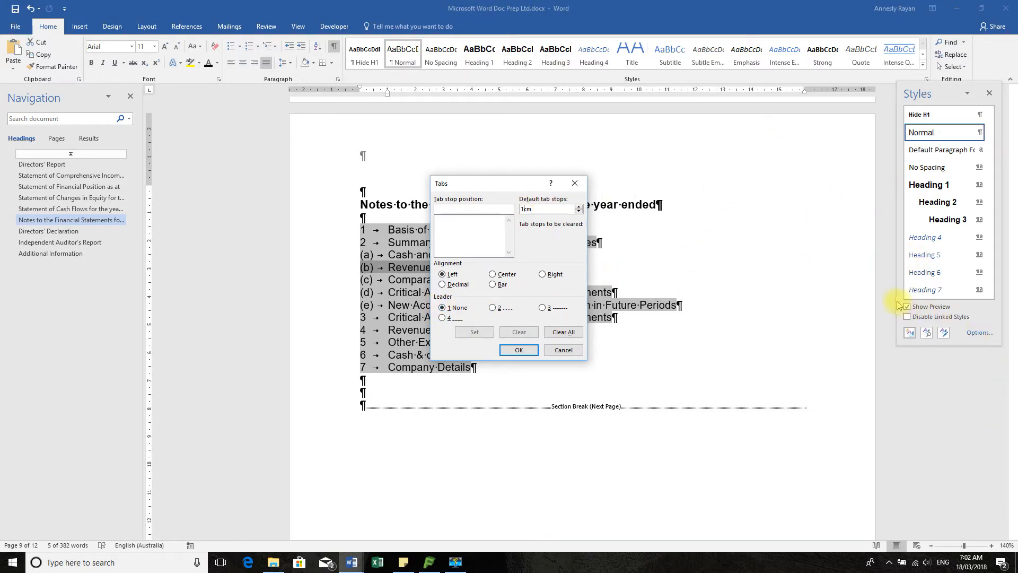
pyautogui.click(519, 349)
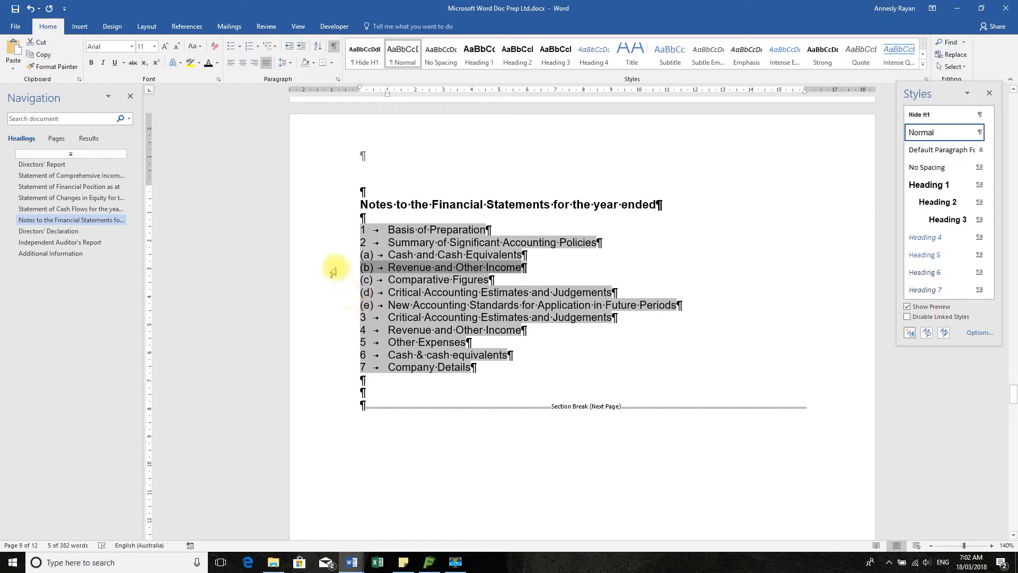
# Indent the sub-notes (a) Cash and Cash Equivalents through (e) New Accounting Standards by one level
pyautogui.click(320, 255)
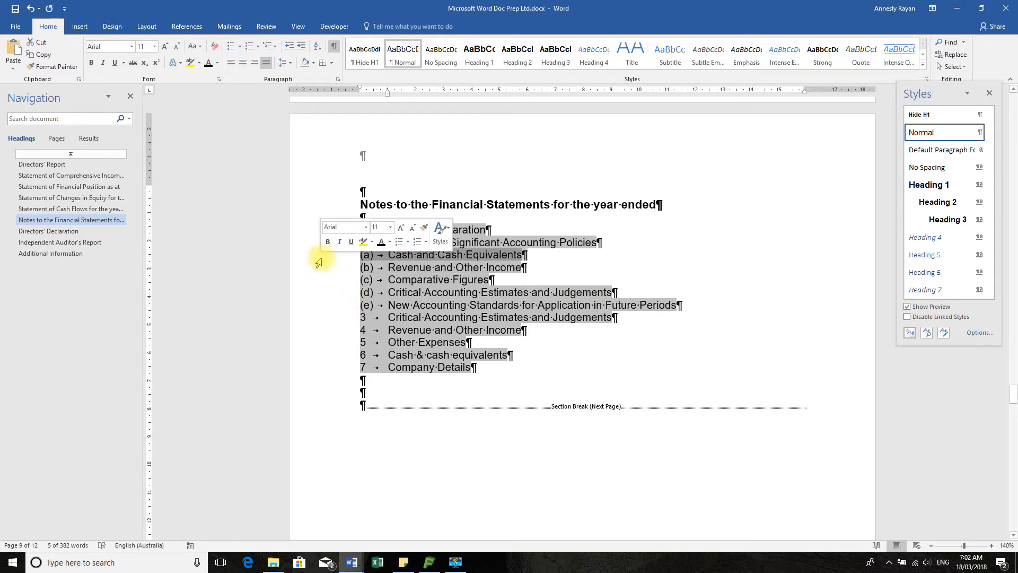
pyautogui.moveTo(297, 256); pyautogui.dragTo(306, 301)
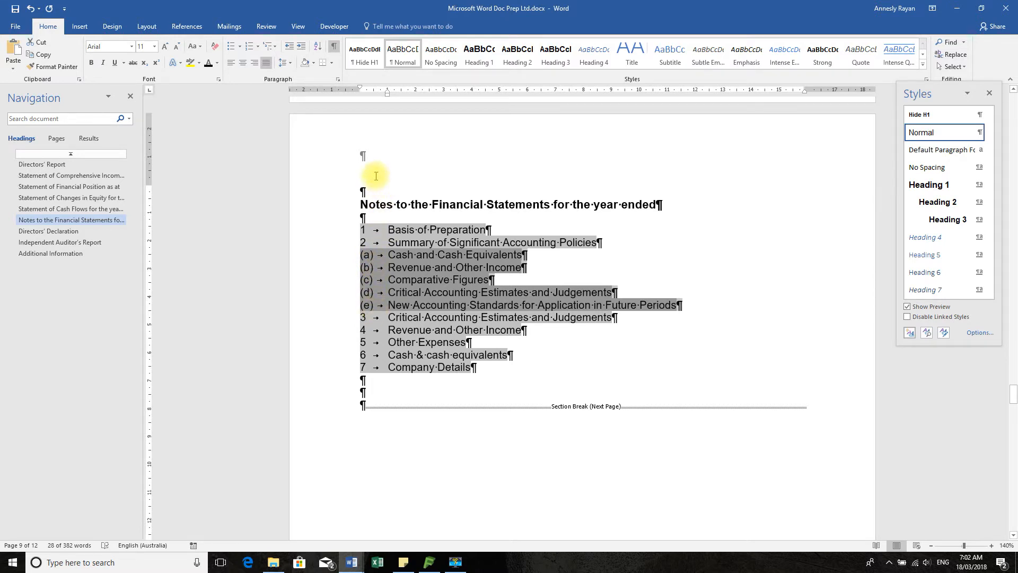
pyautogui.click(301, 47)
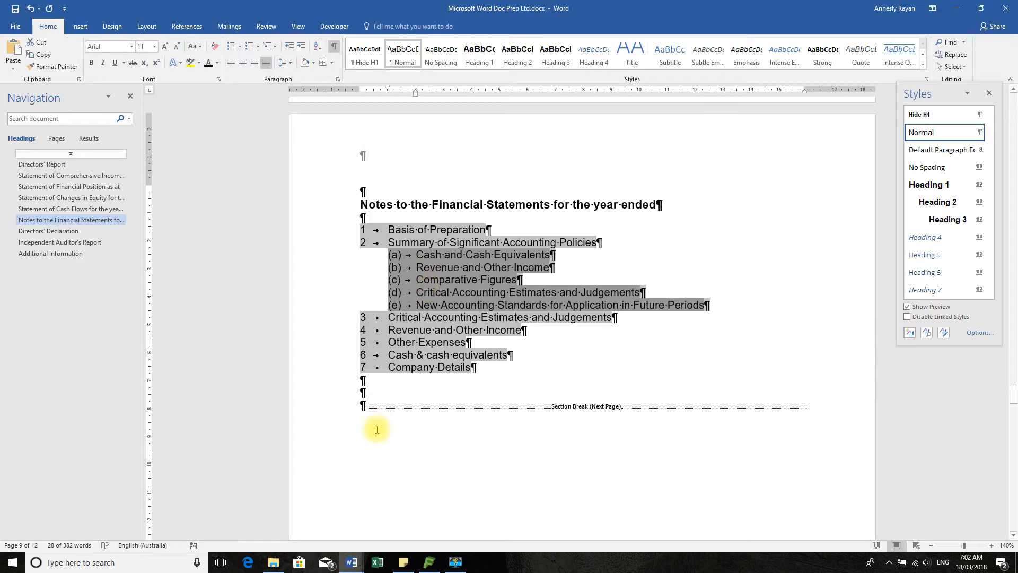
# Insert a blank paragraph after every note and sub-note line from 1 Basis of Preparation through 6 Cash & cash equivalents
pyautogui.click(460, 260)
pyautogui.click(498, 230)
pyautogui.press('Return')
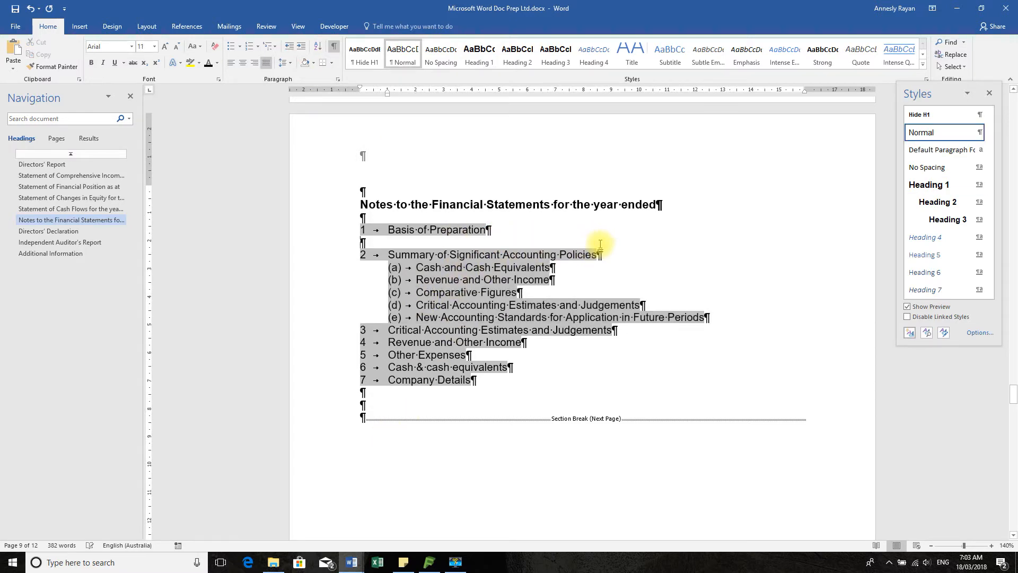
pyautogui.click(606, 256)
pyautogui.press('Return')
pyautogui.click(555, 279)
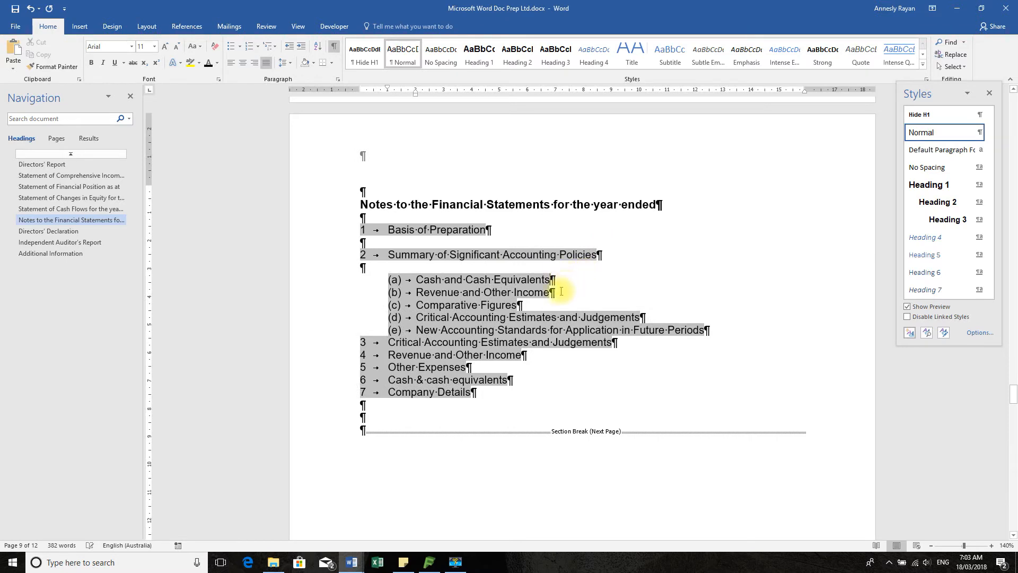
pyautogui.press('Return')
pyautogui.click(555, 305)
pyautogui.press('Return')
pyautogui.click(523, 330)
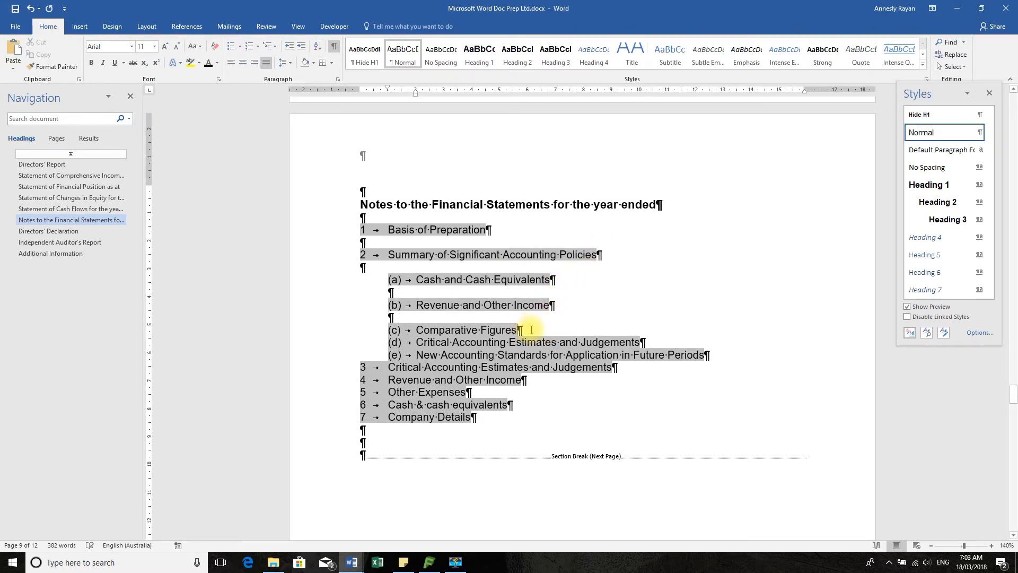
pyautogui.press('Return')
pyautogui.click(656, 356)
pyautogui.press('Return')
pyautogui.click(708, 380)
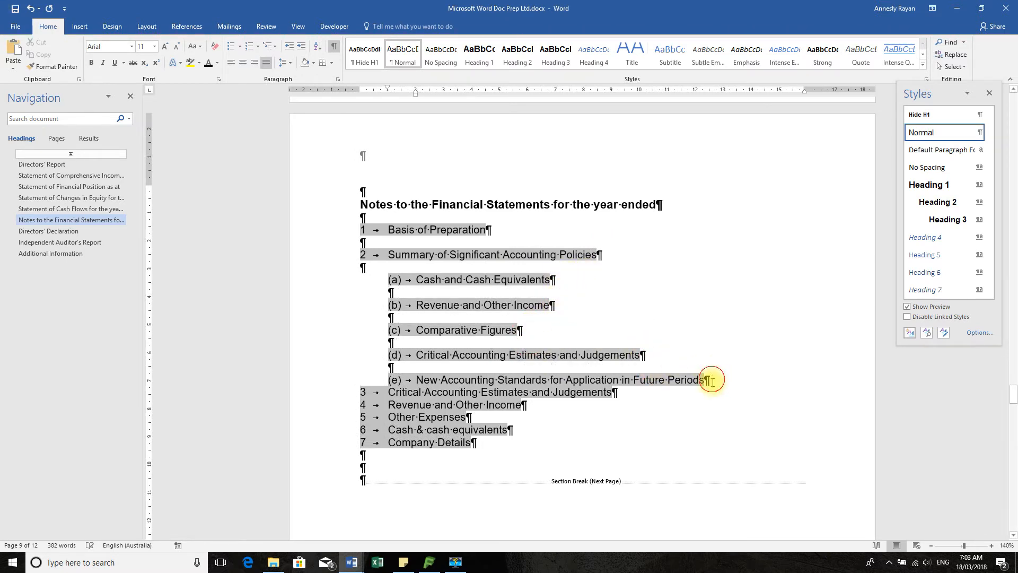
pyautogui.press('Return')
pyautogui.click(625, 405)
pyautogui.press('Return')
pyautogui.click(528, 430)
pyautogui.press('Return')
pyautogui.click(512, 454)
pyautogui.press('Return')
pyautogui.click(514, 480)
pyautogui.press('Return')
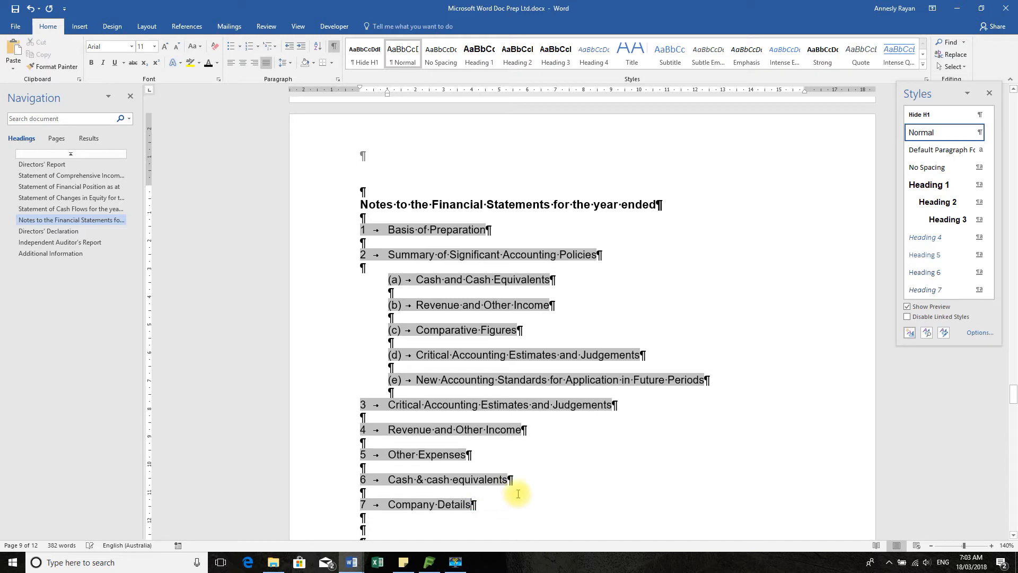
# Apply the Heading 2 style to the note line 1 Basis of Preparation
pyautogui.scroll(-2, 552, 484)
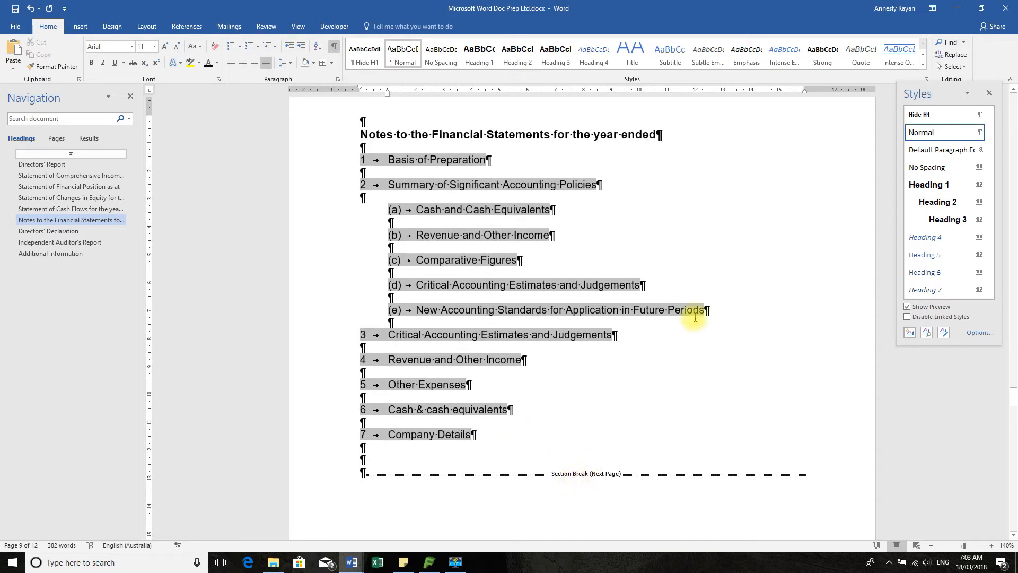
pyautogui.click(339, 159)
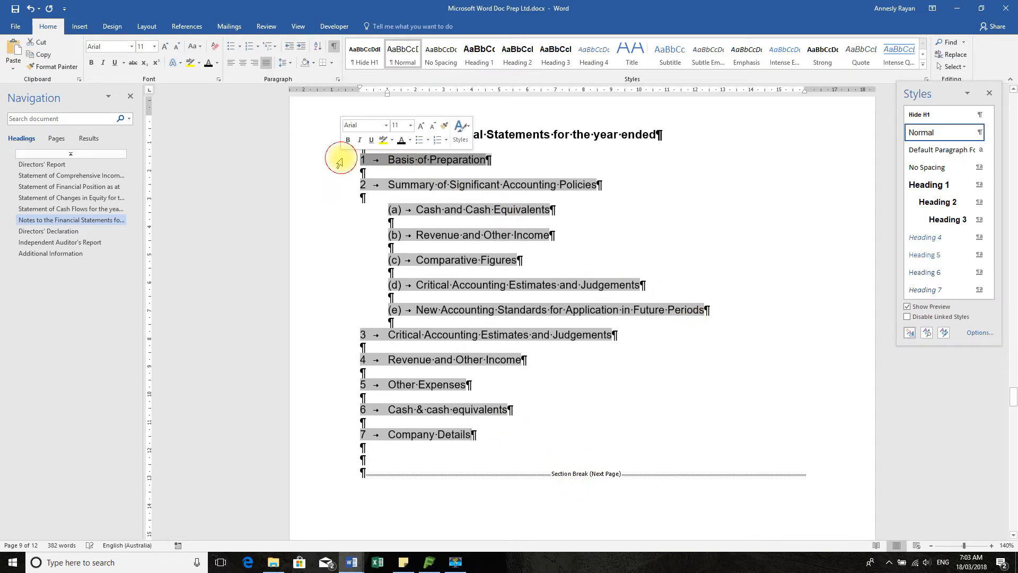
pyautogui.click(515, 53)
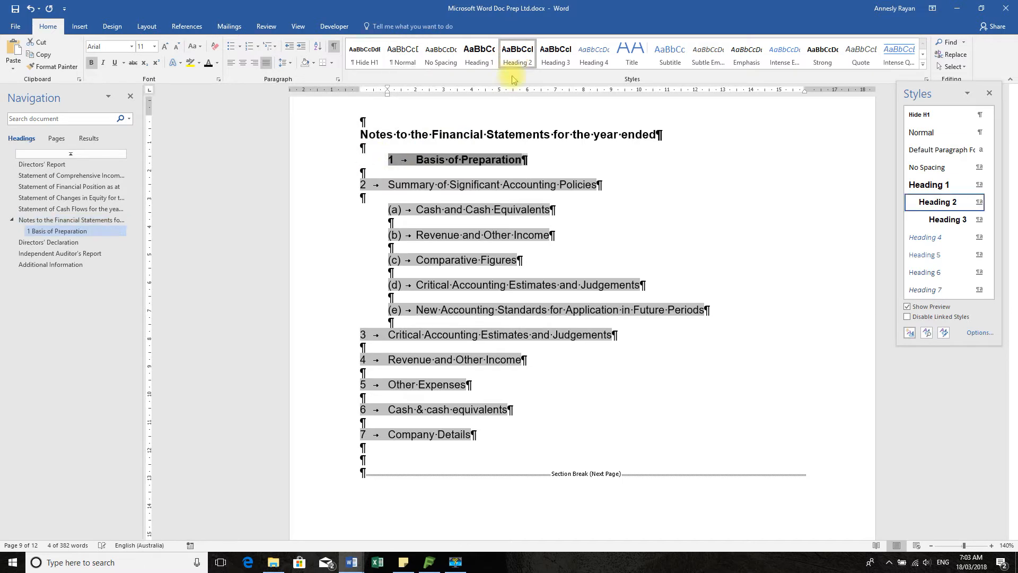
# Modify the Heading 2 style to remove its left indent so note 1 aligns with the page margin
pyautogui.click(346, 189)
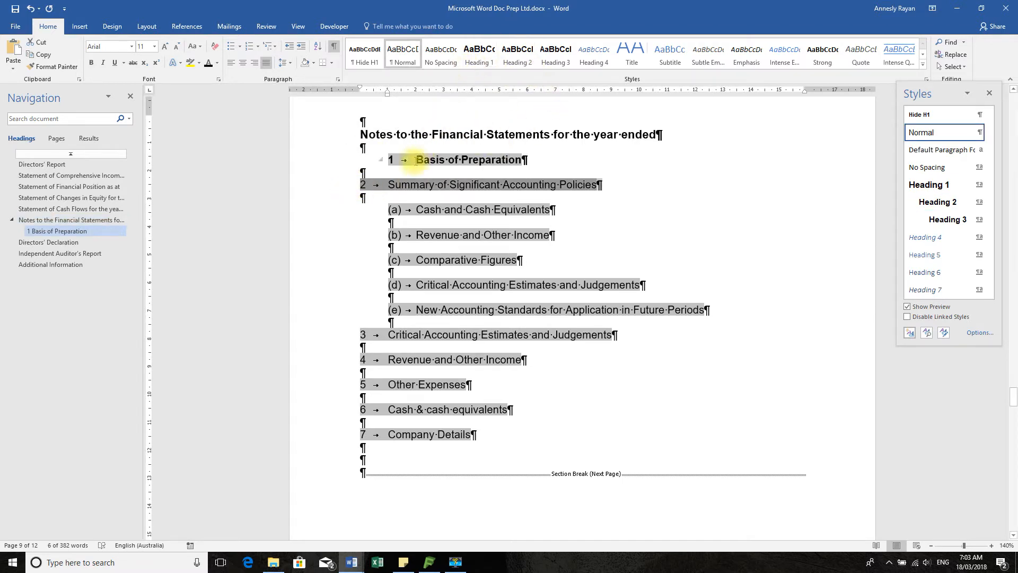
pyautogui.click(416, 160)
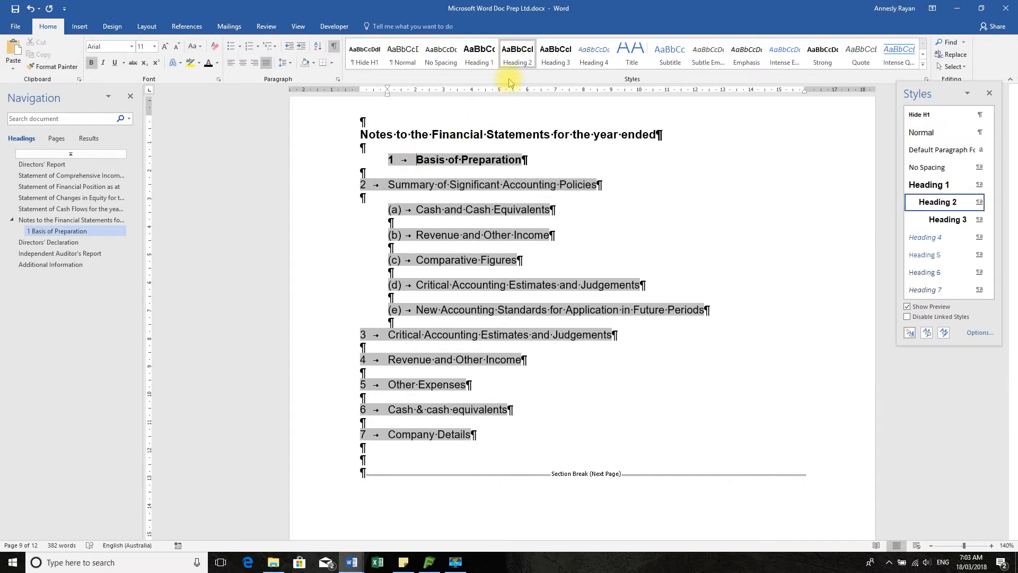
pyautogui.rightClick(518, 64)
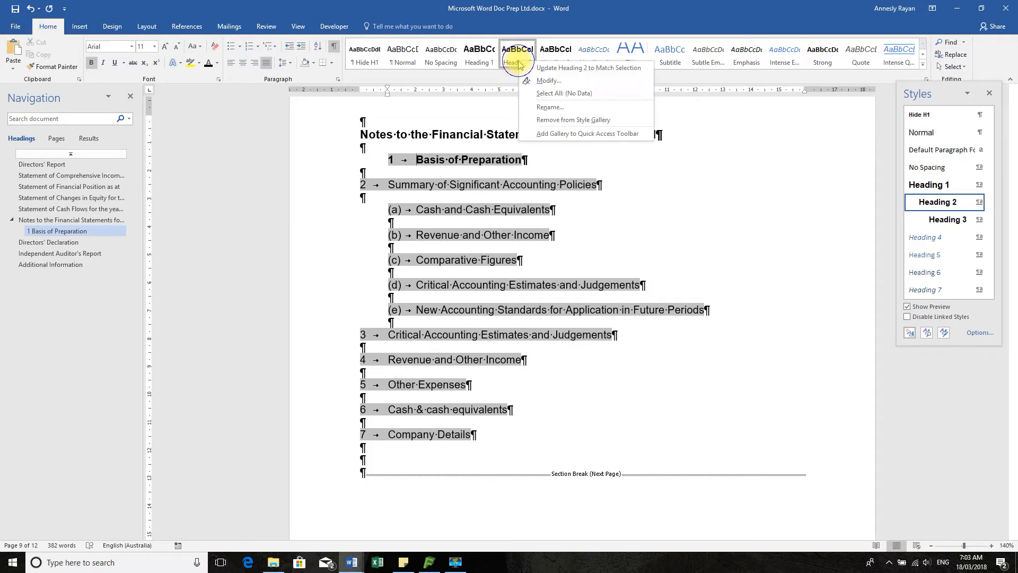
pyautogui.click(554, 80)
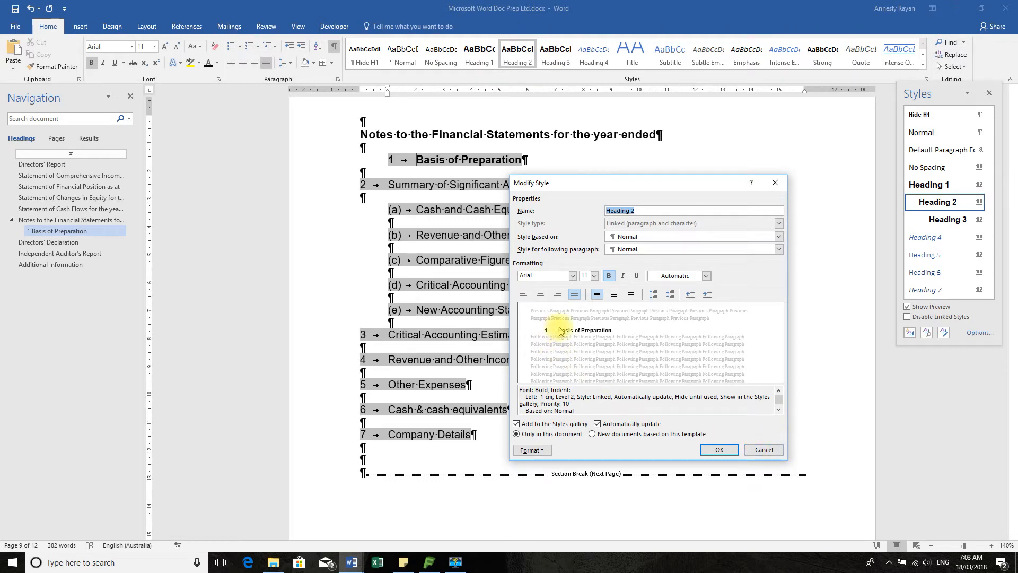
pyautogui.click(691, 295)
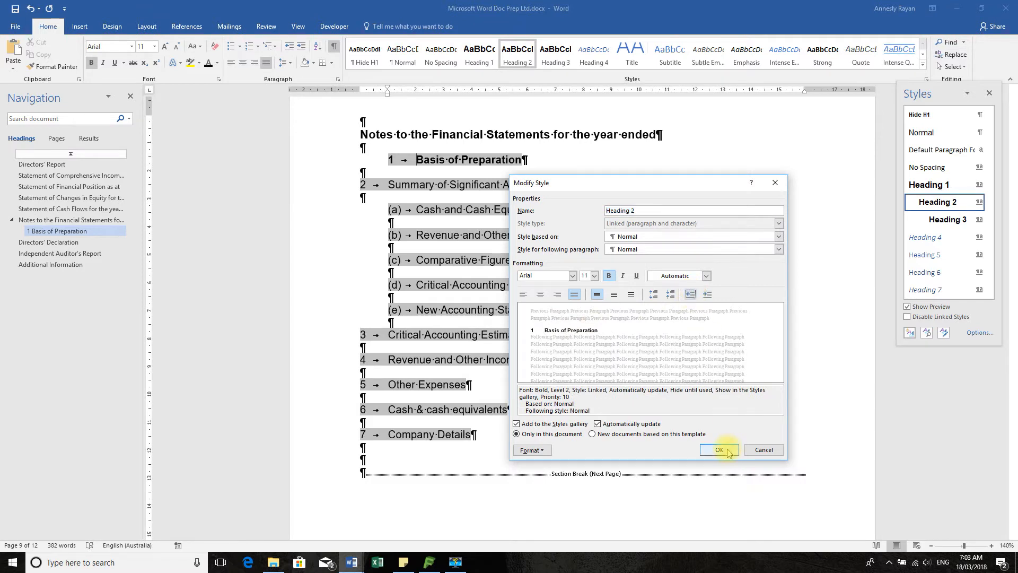
pyautogui.click(728, 451)
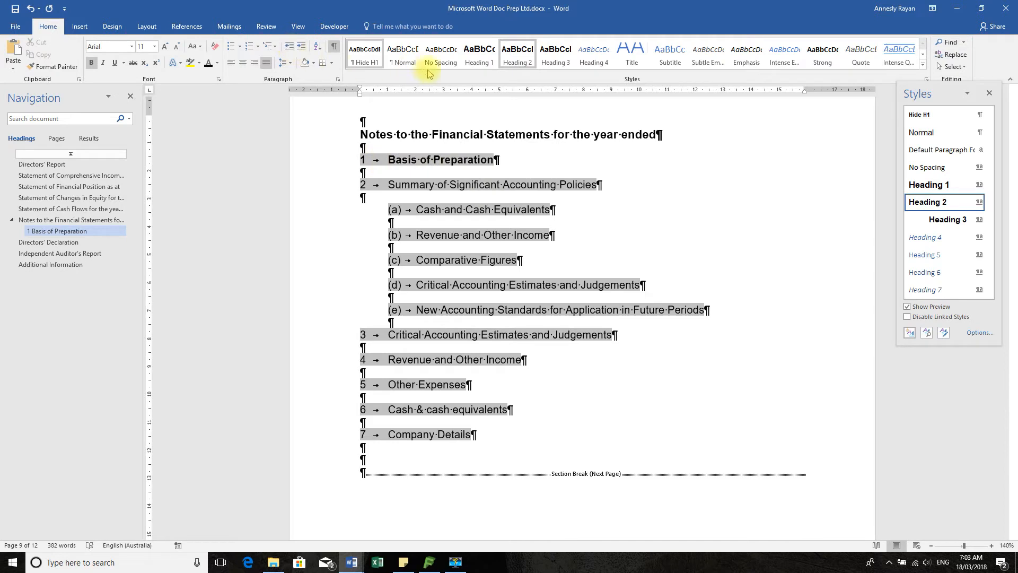
# Apply the Heading 2 style to the remaining numbered note lines, starting with 2 Summary of Significant Accounting Policies and skipping the lettered sub-notes
pyautogui.click(336, 185)
pyautogui.click(517, 53)
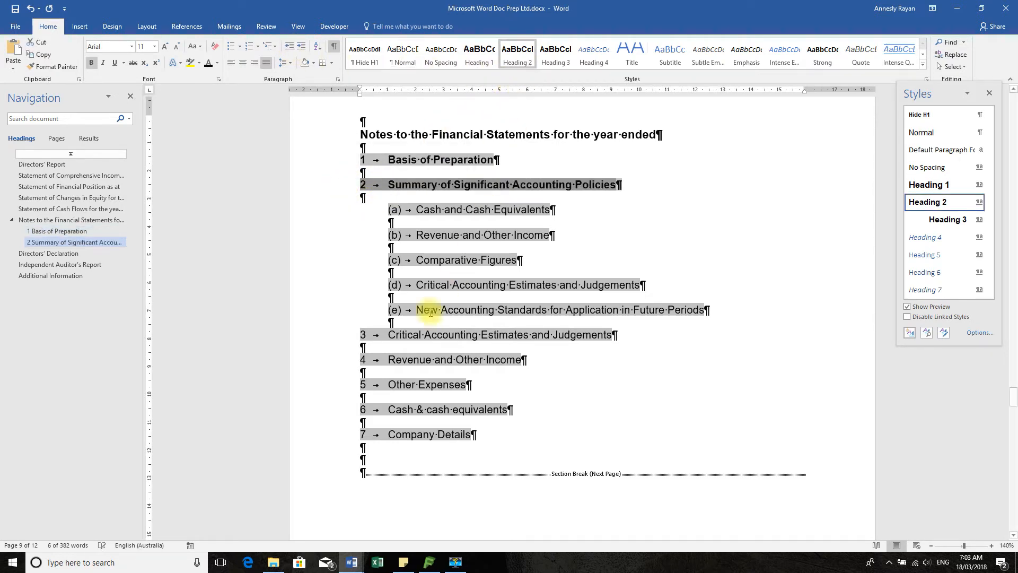
pyautogui.click(341, 335)
pyautogui.click(517, 53)
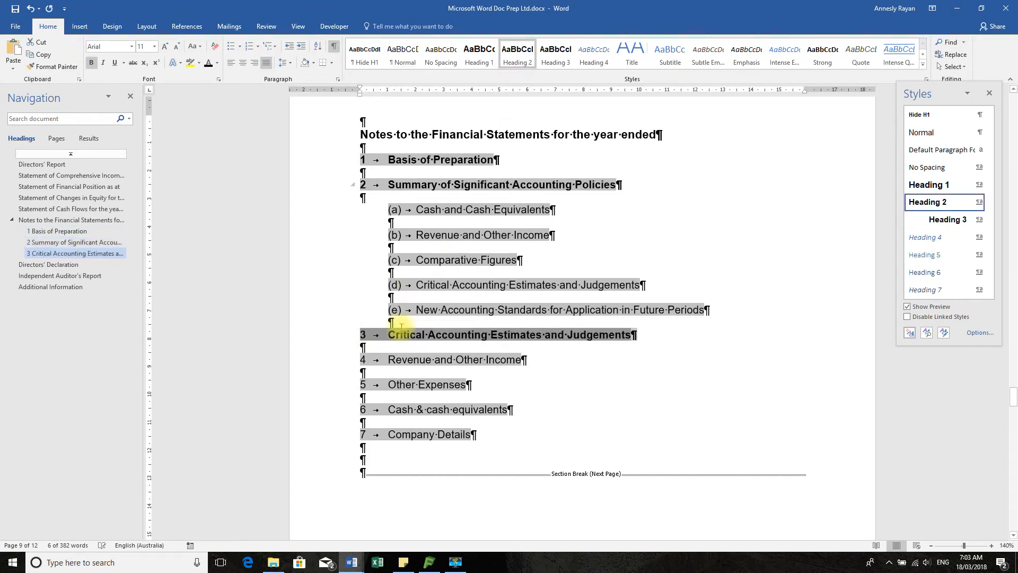
pyautogui.click(342, 361)
pyautogui.click(518, 53)
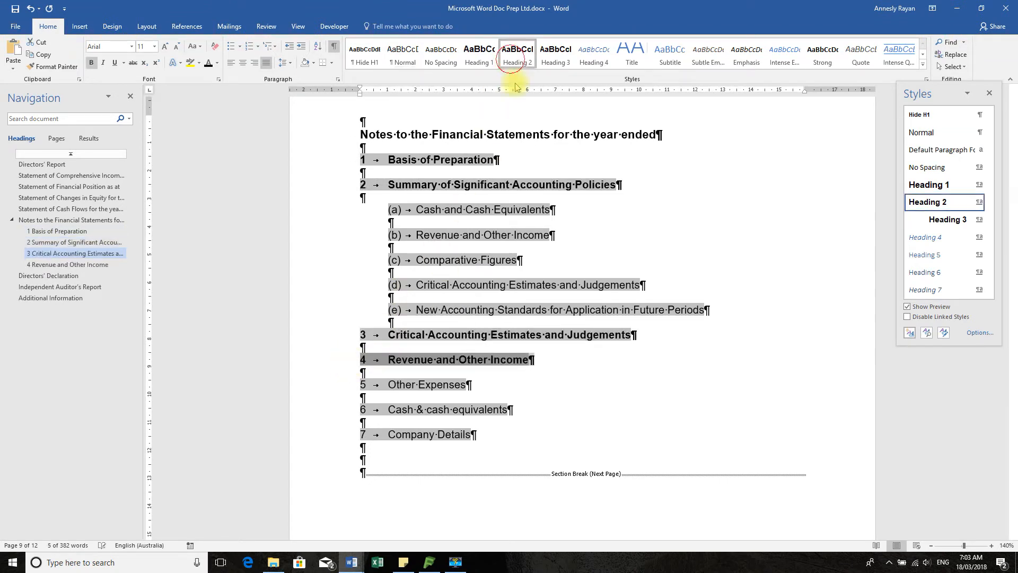
pyautogui.click(345, 389)
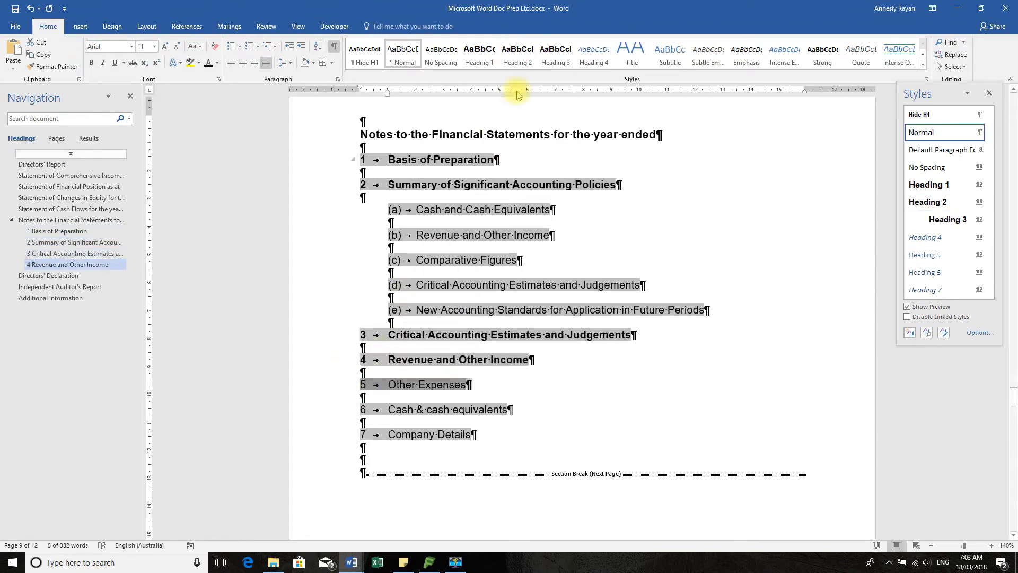
# Apply the Heading 2 style to the notes Other Expenses, Cash & cash equivalents and Company Details
pyautogui.click(517, 53)
pyautogui.click(344, 415)
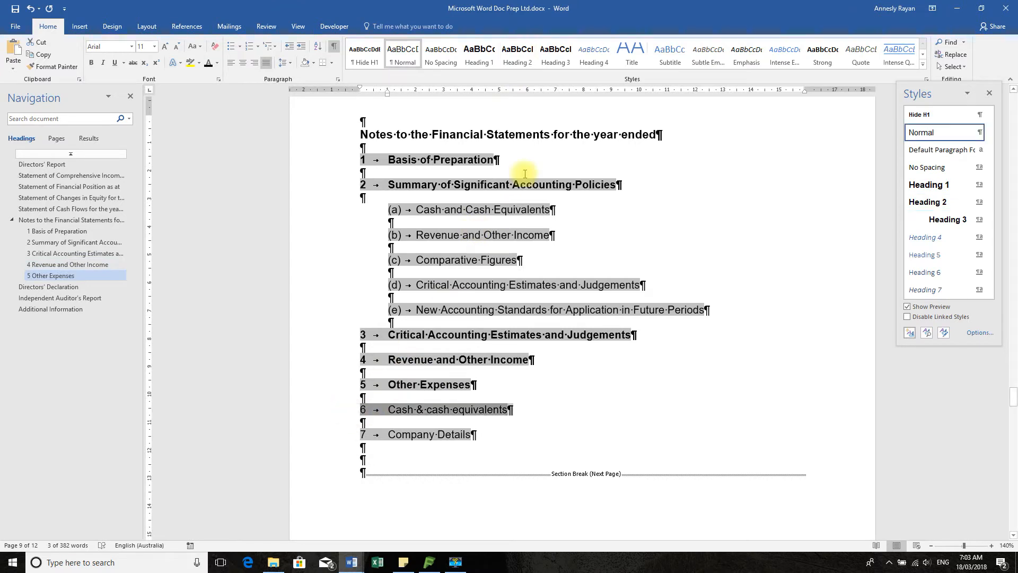
pyautogui.click(518, 53)
pyautogui.click(337, 439)
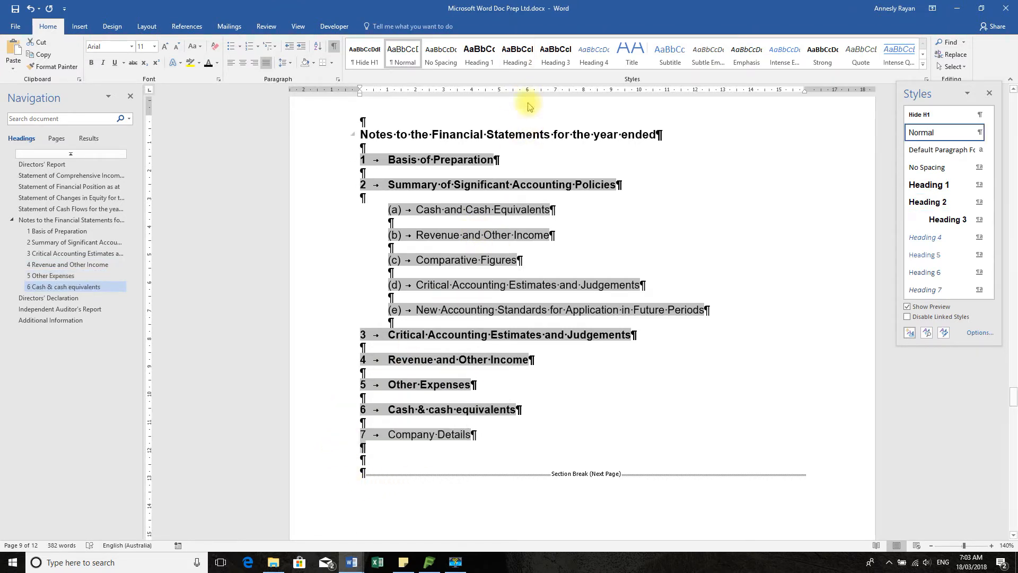
pyautogui.click(518, 55)
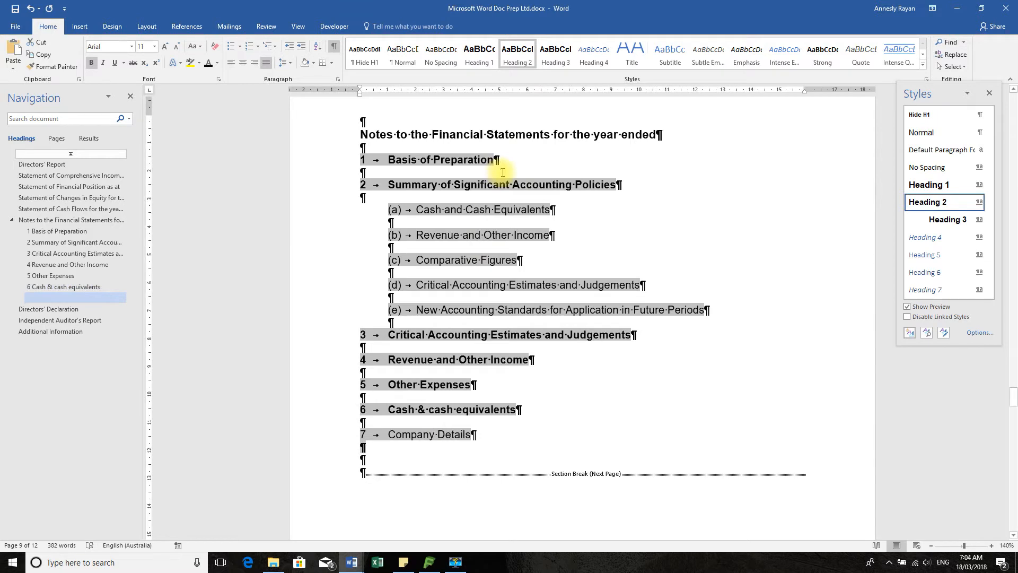
pyautogui.click(326, 438)
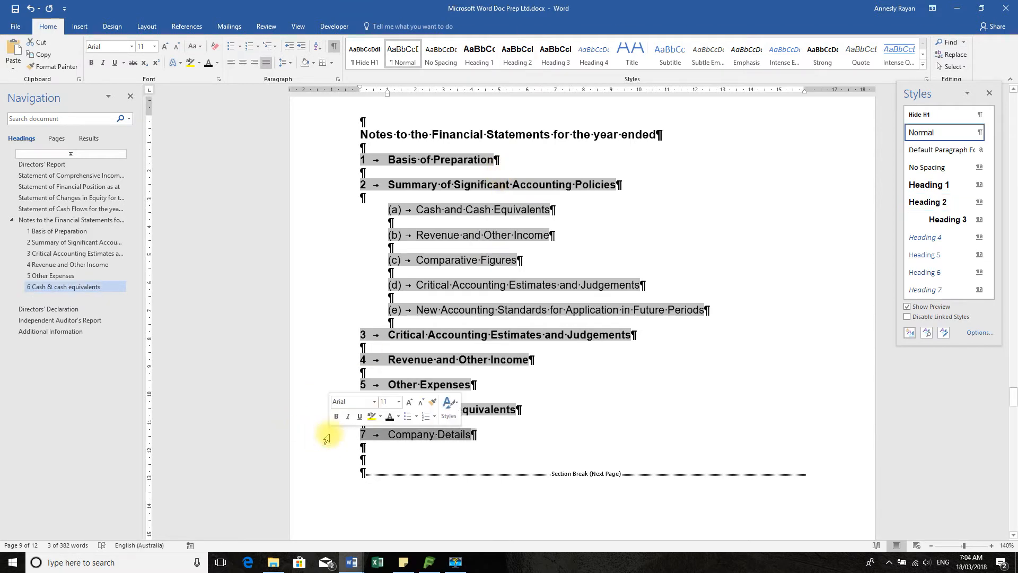
pyautogui.click(518, 53)
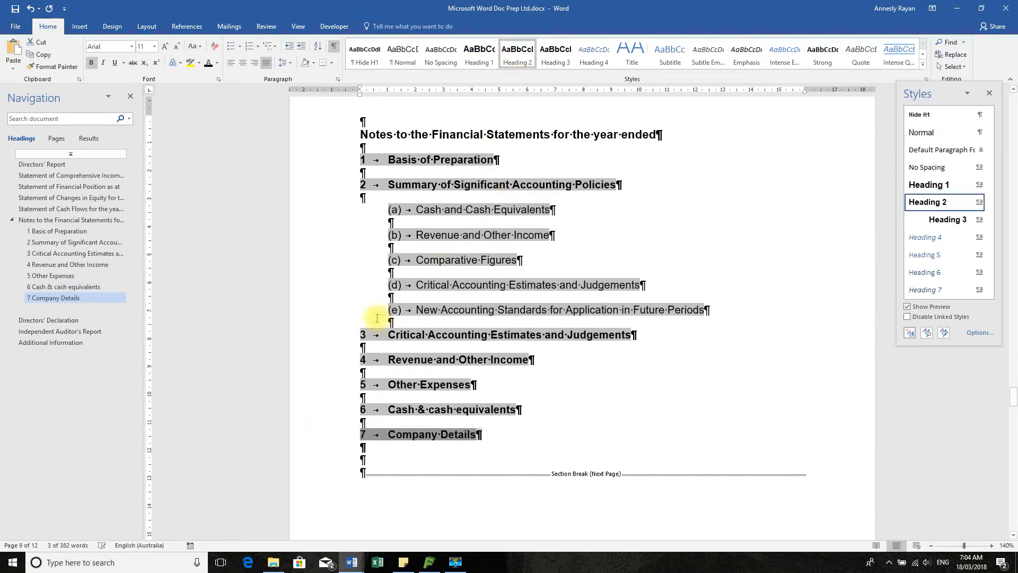
# Style note (a) Cash and Cash Equivalents as Heading 3, with a 1 cm left indent and reduced spacing before it
pyautogui.click(336, 209)
pyautogui.click(555, 53)
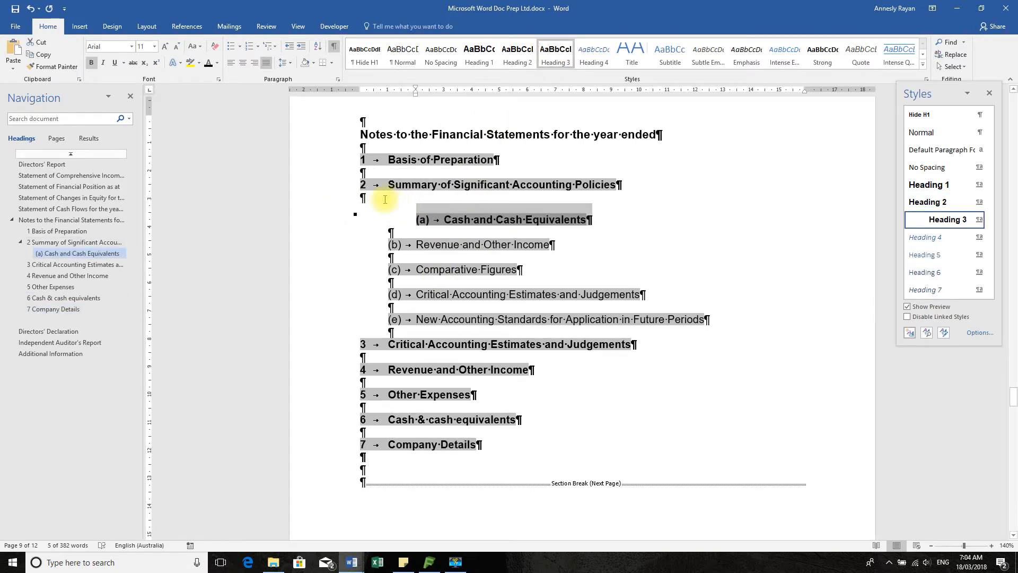
pyautogui.click(288, 47)
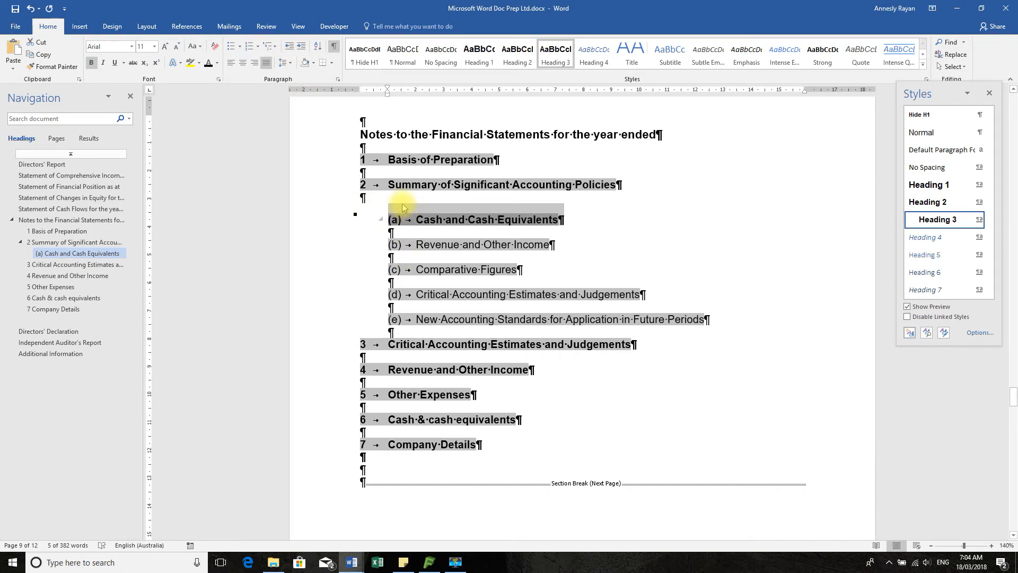
pyautogui.click(337, 79)
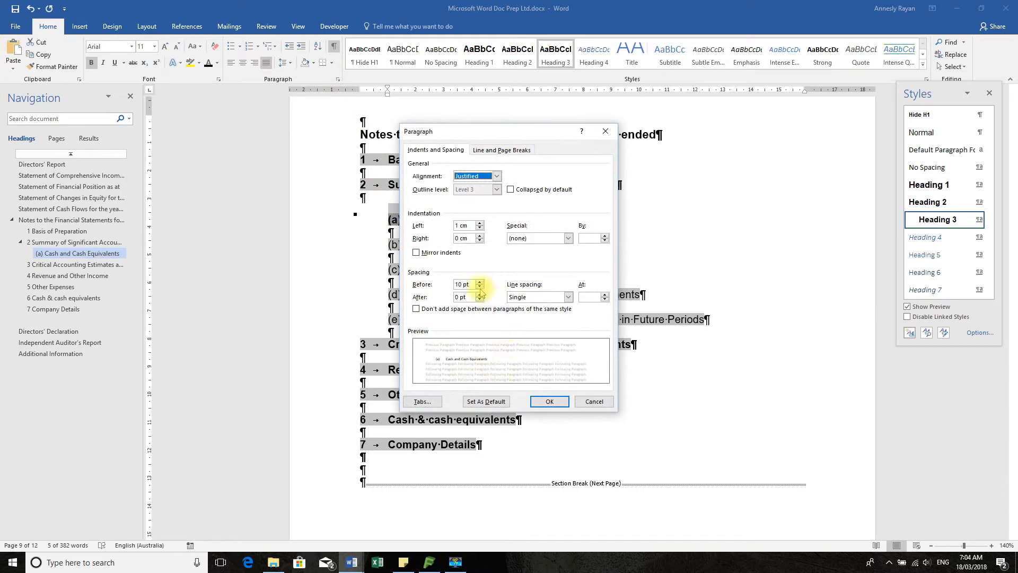
pyautogui.click(548, 402)
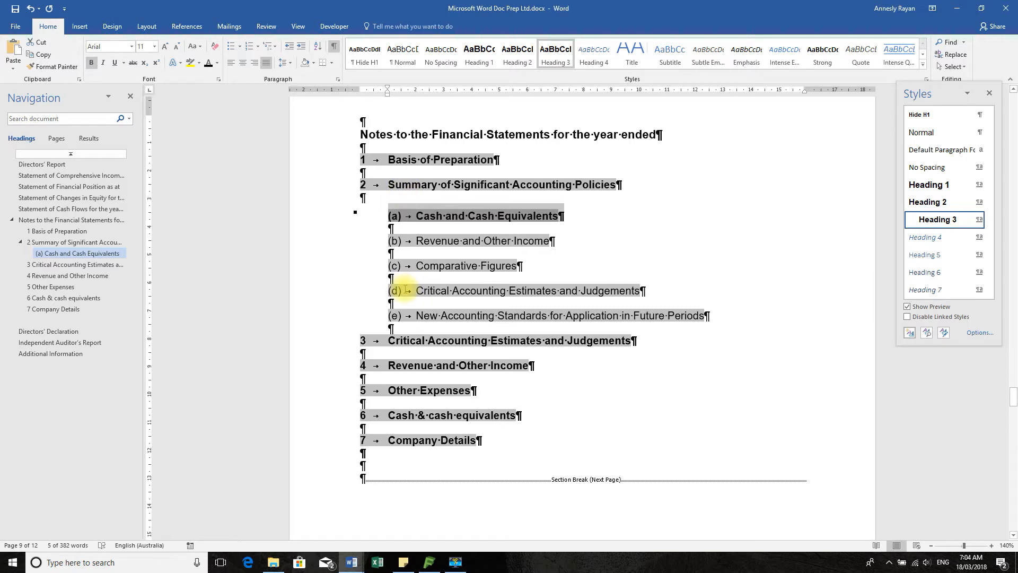
# Apply the Heading 3 style to accounting policy sub-notes (b) through (e)
pyautogui.click(368, 200)
pyautogui.click(405, 243)
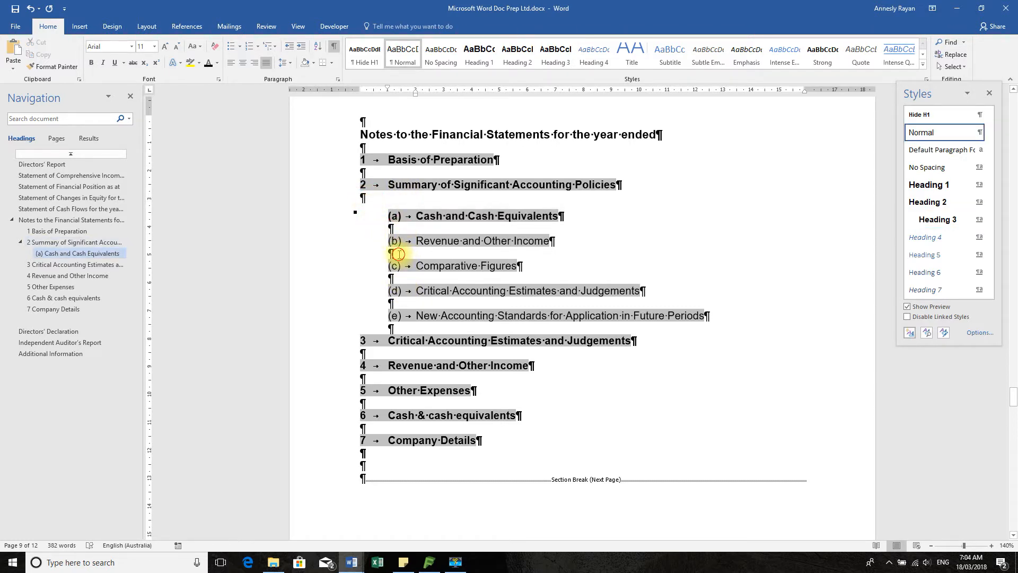
pyautogui.click(318, 241)
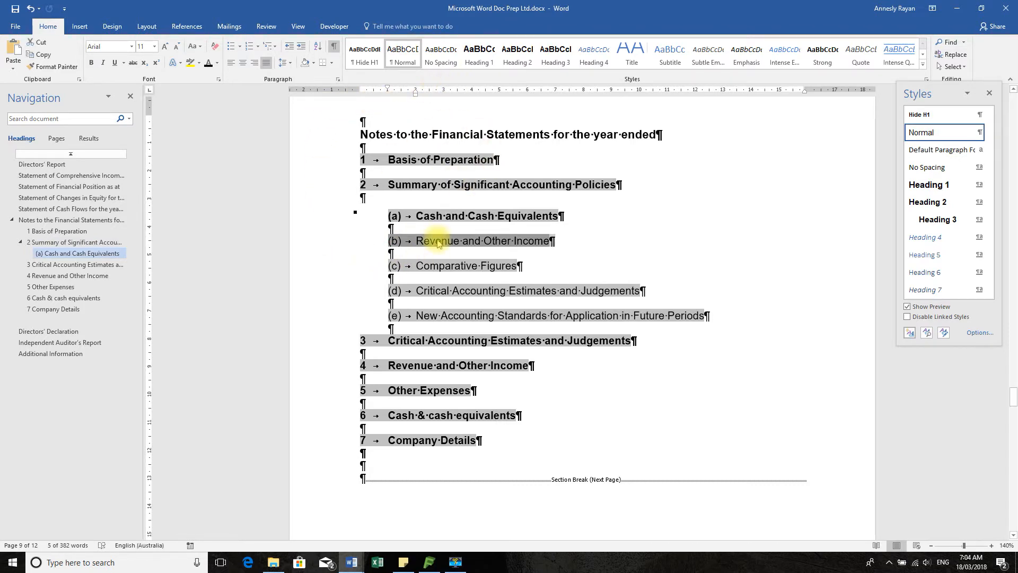
pyautogui.click(556, 60)
pyautogui.click(314, 270)
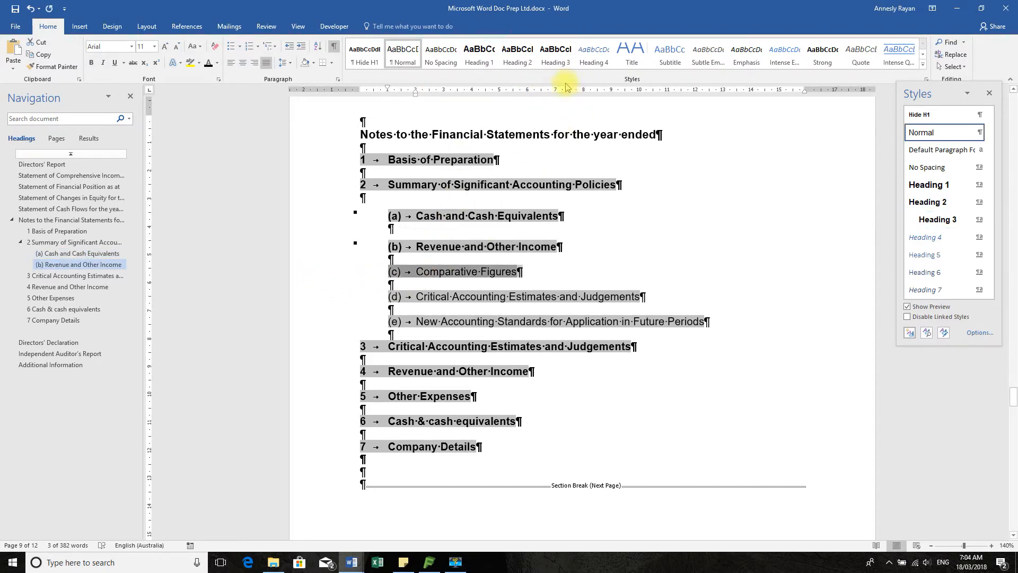
pyautogui.click(554, 53)
pyautogui.click(340, 303)
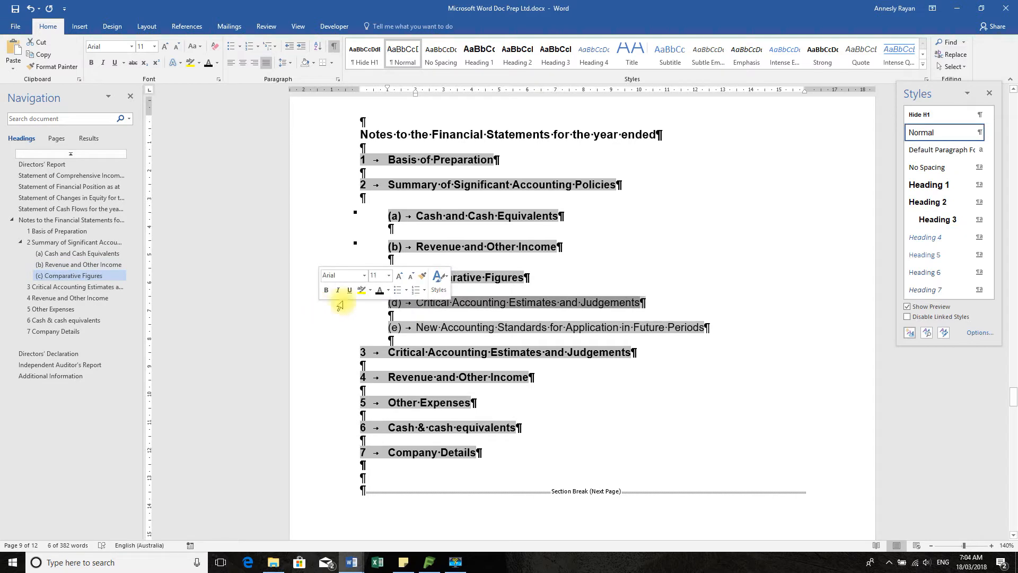
pyautogui.click(555, 53)
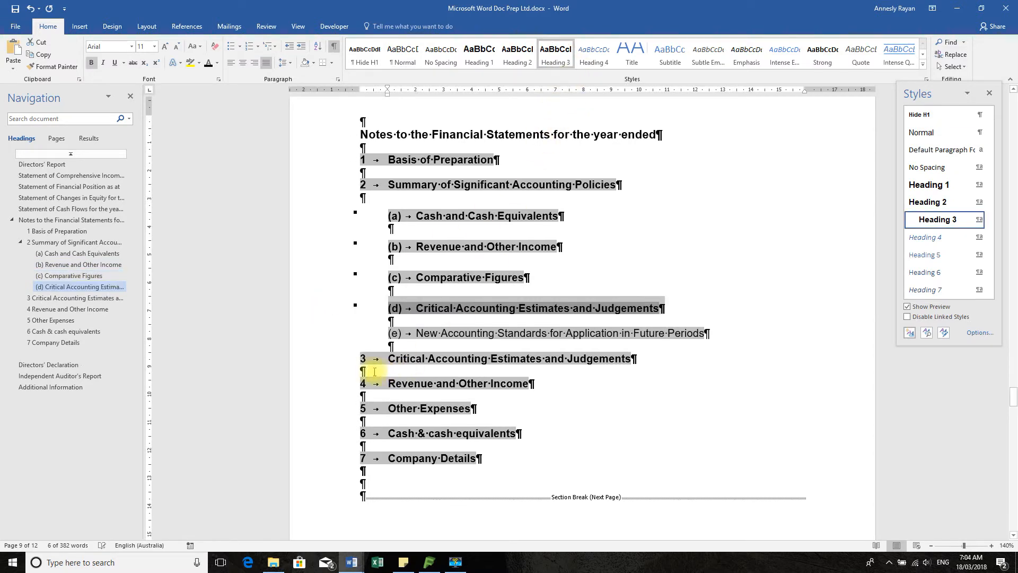
pyautogui.click(315, 334)
pyautogui.click(555, 53)
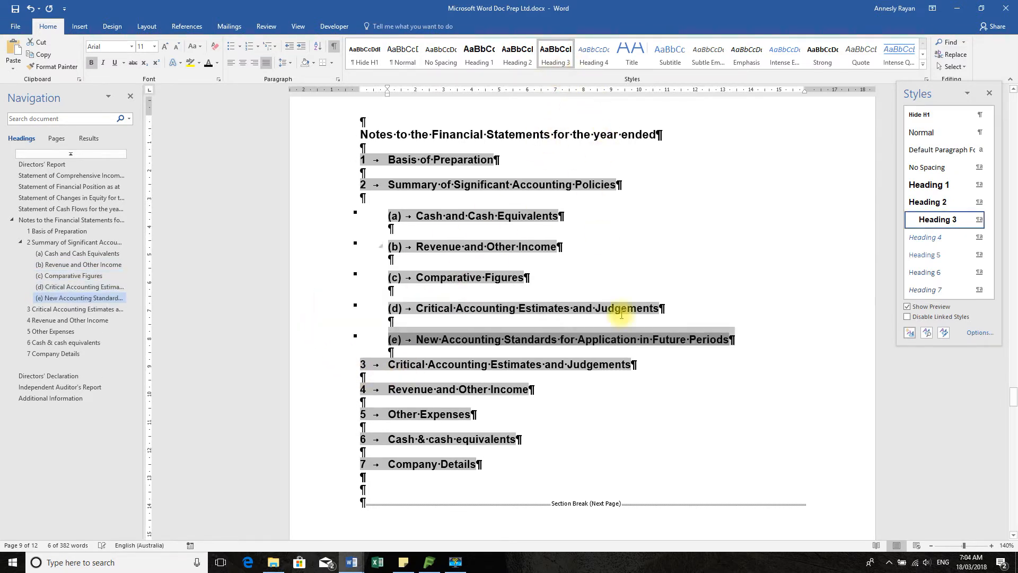
# Update the entire table of contents to include the newly styled note headings
pyautogui.scroll(-3, 629, 466)
pyautogui.scroll(10, 630, 465)
pyautogui.scroll(10, 636, 464)
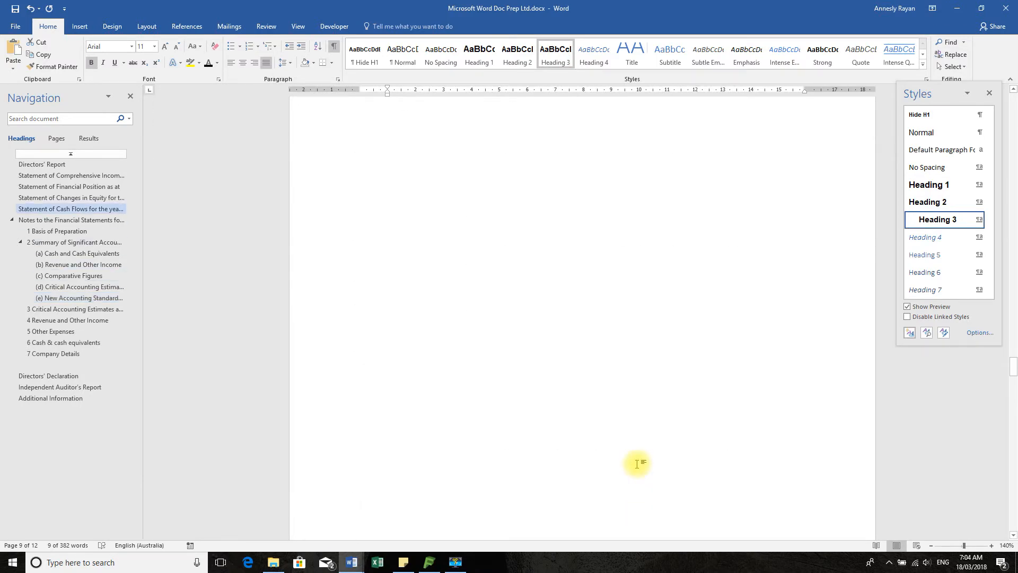
pyautogui.scroll(15, 638, 465)
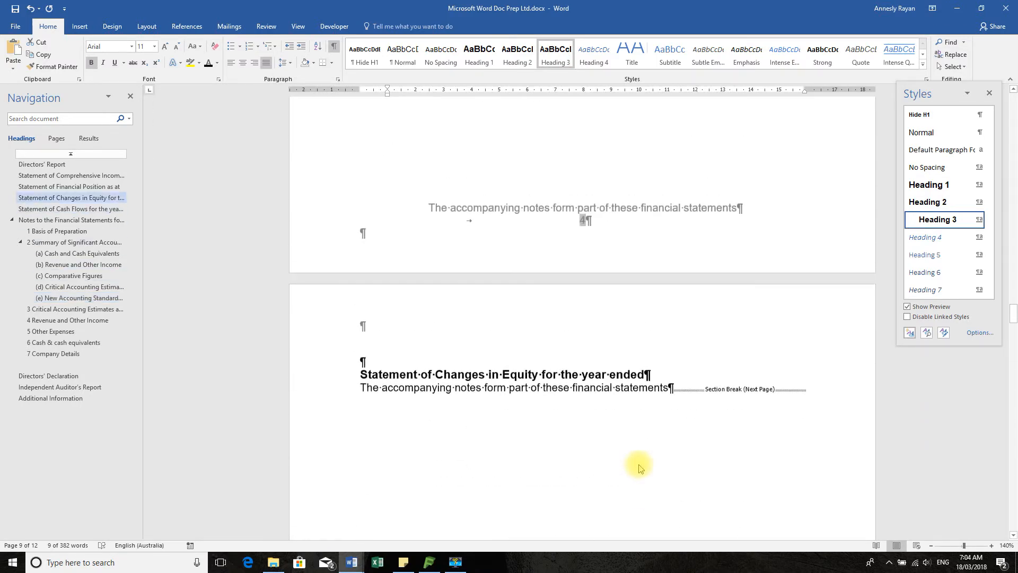
pyautogui.scroll(10, 639, 464)
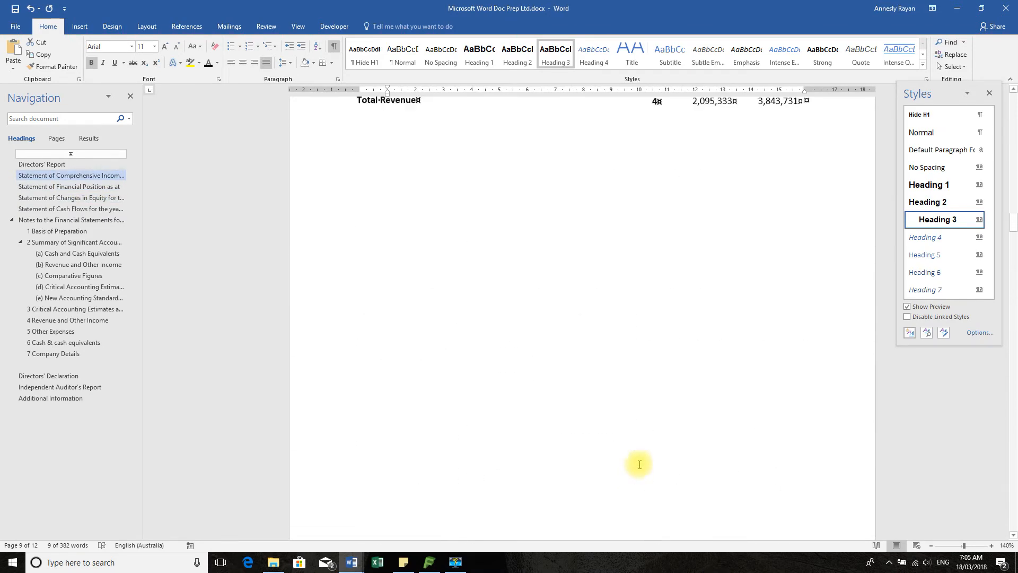
pyautogui.click(52, 164)
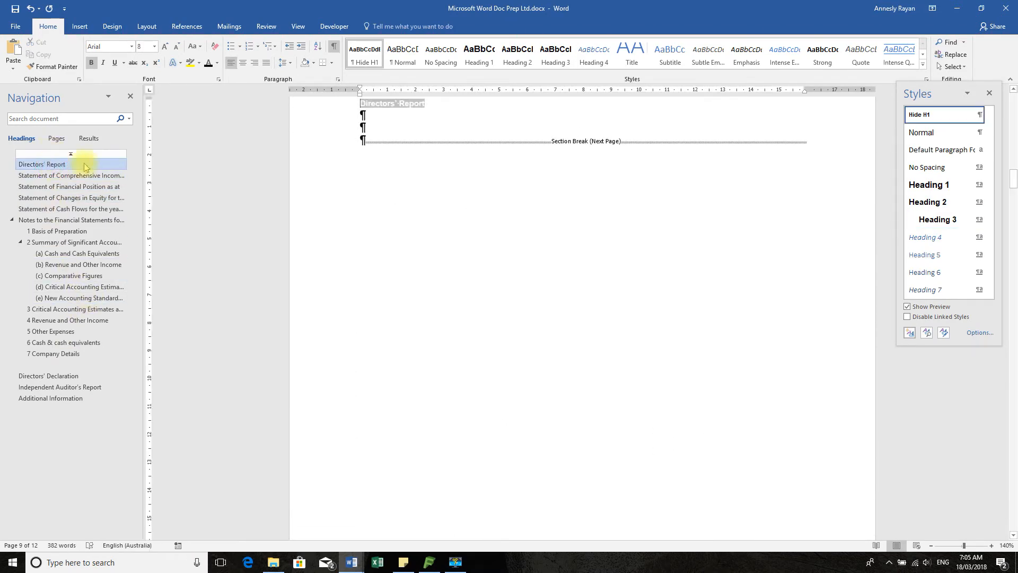
pyautogui.scroll(6, 552, 252)
pyautogui.scroll(4, 552, 252)
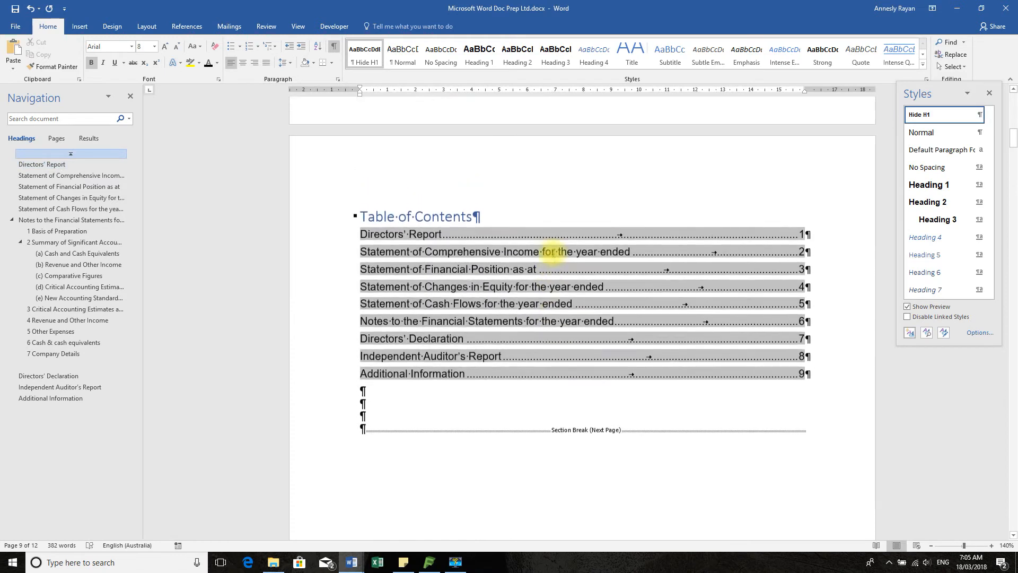
pyautogui.rightClick(470, 295)
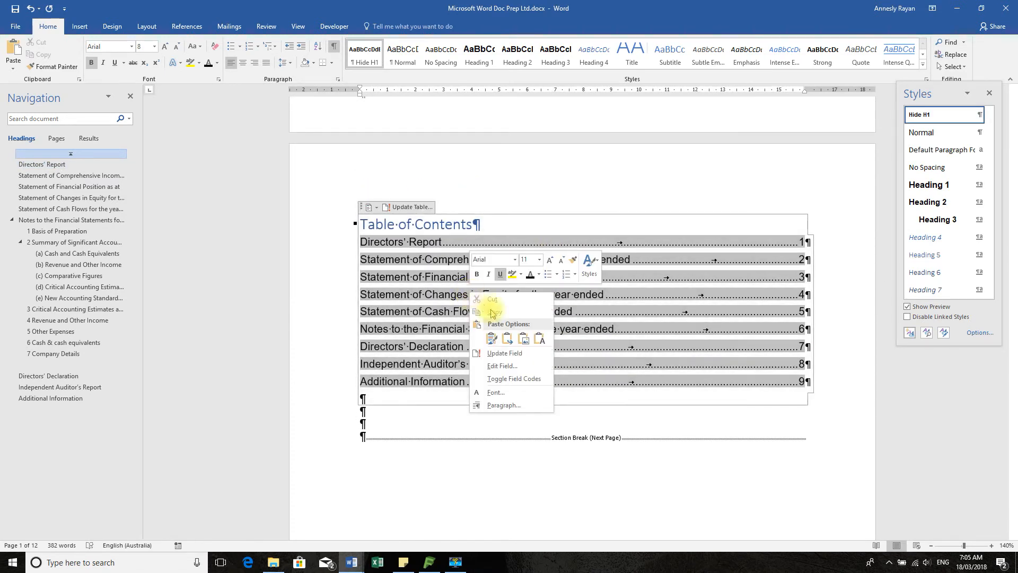
pyautogui.click(512, 354)
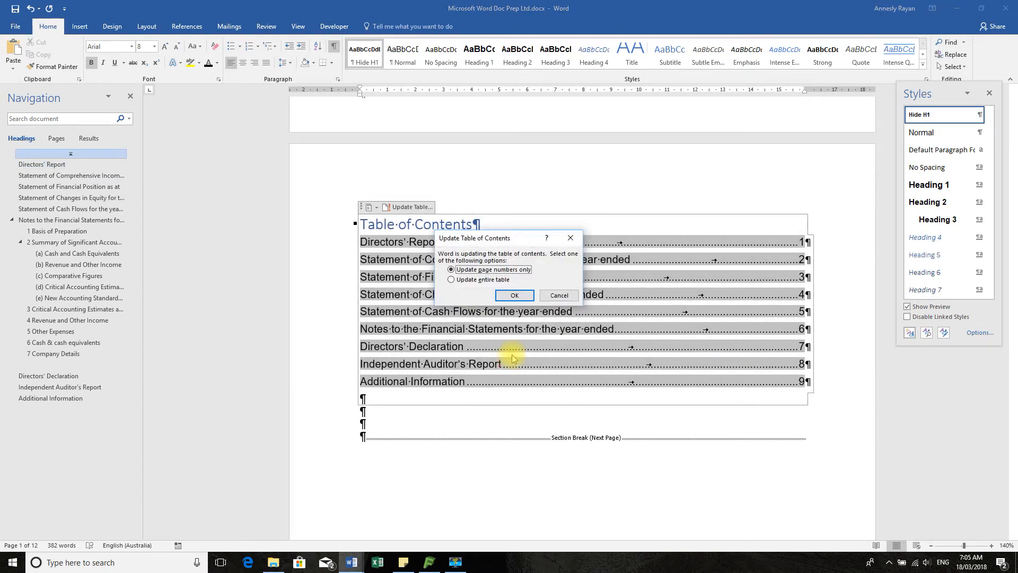
pyautogui.click(489, 279)
pyautogui.click(515, 295)
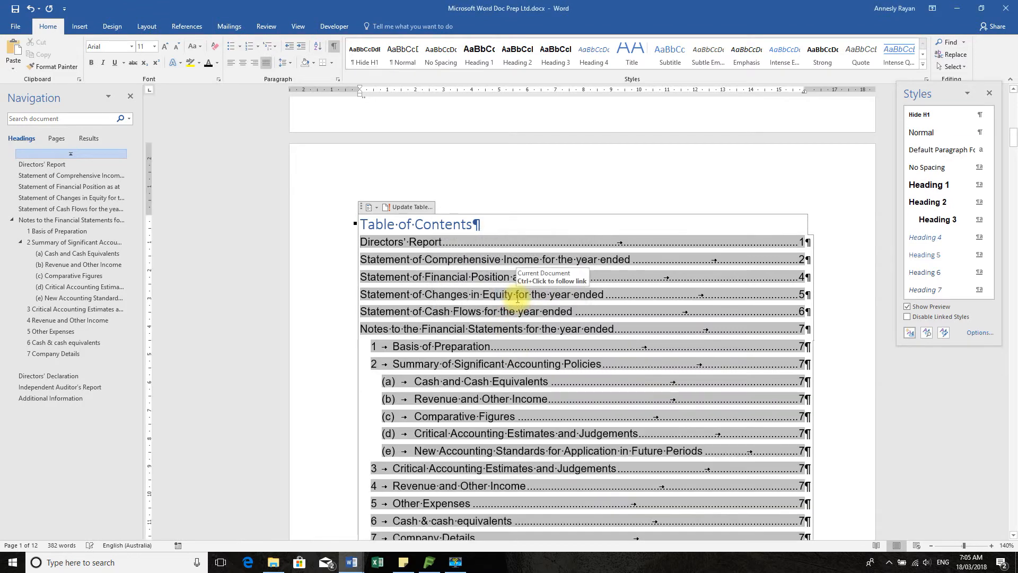
# Edit the table of contents to show 2 heading levels and replace the existing table
pyautogui.scroll(-5, 549, 303)
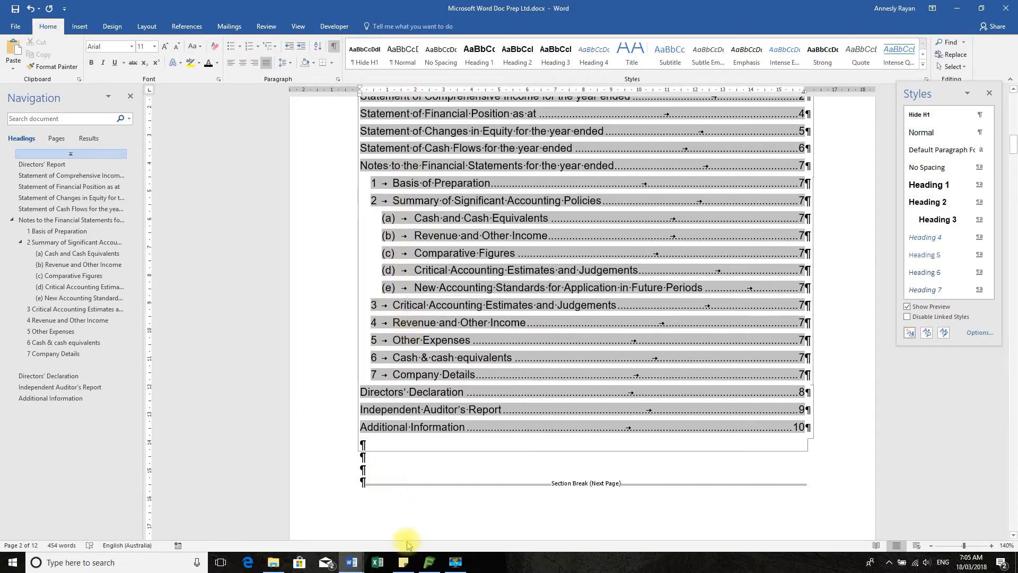
pyautogui.scroll(4, 561, 523)
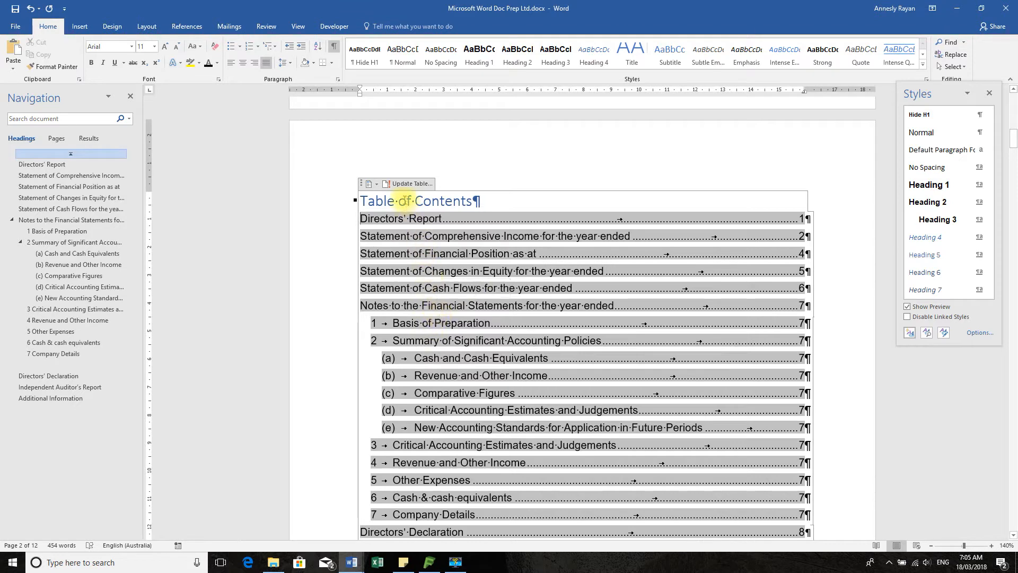
pyautogui.rightClick(385, 237)
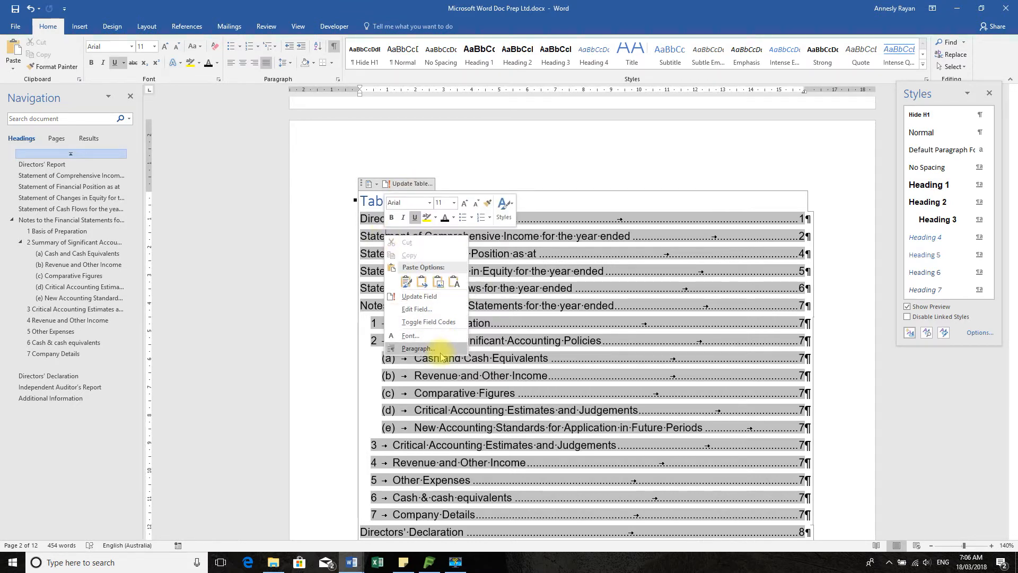
pyautogui.click(431, 313)
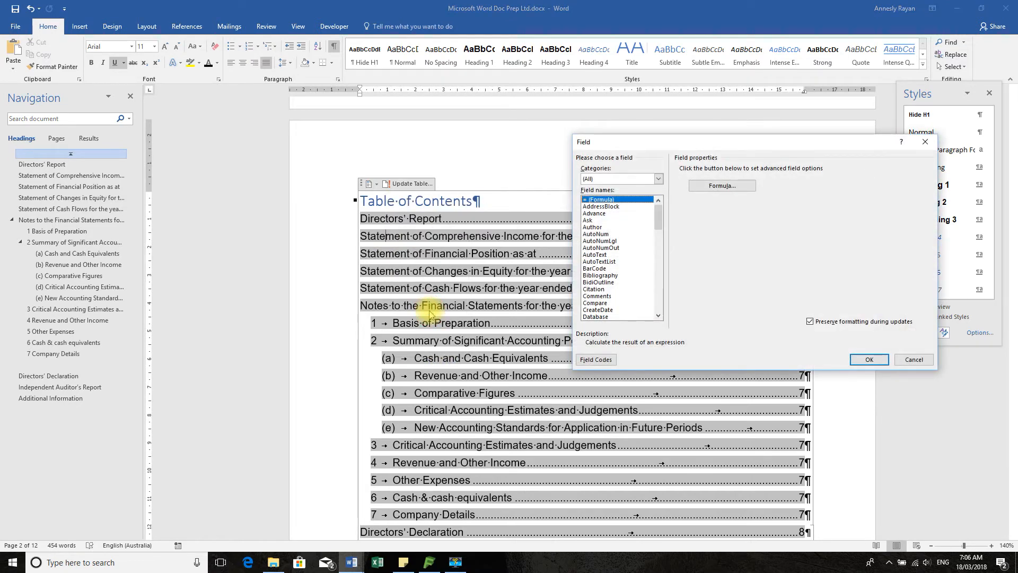
pyautogui.moveTo(658, 221); pyautogui.dragTo(657, 313)
pyautogui.click(590, 289)
pyautogui.click(722, 185)
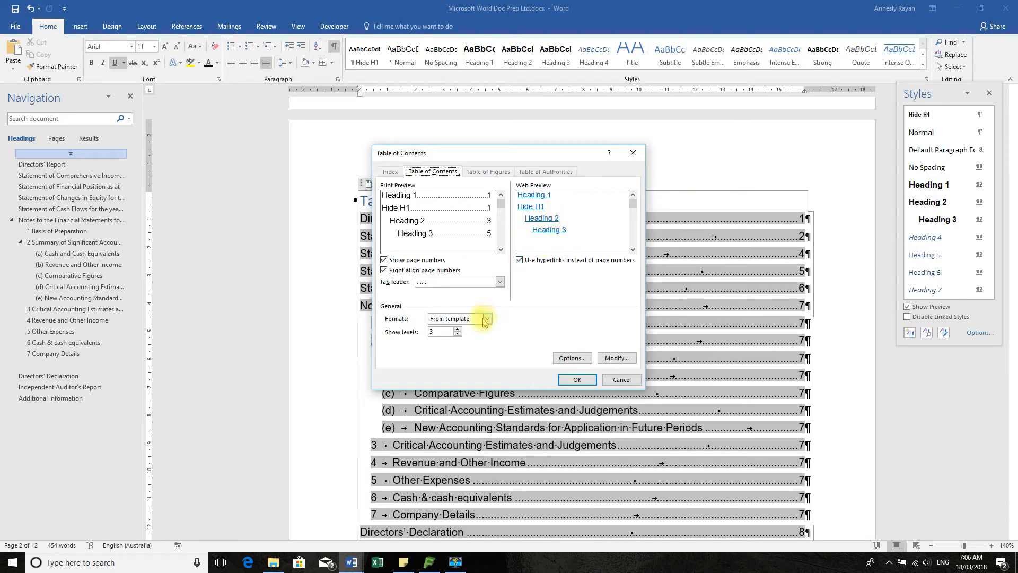
pyautogui.click(457, 329)
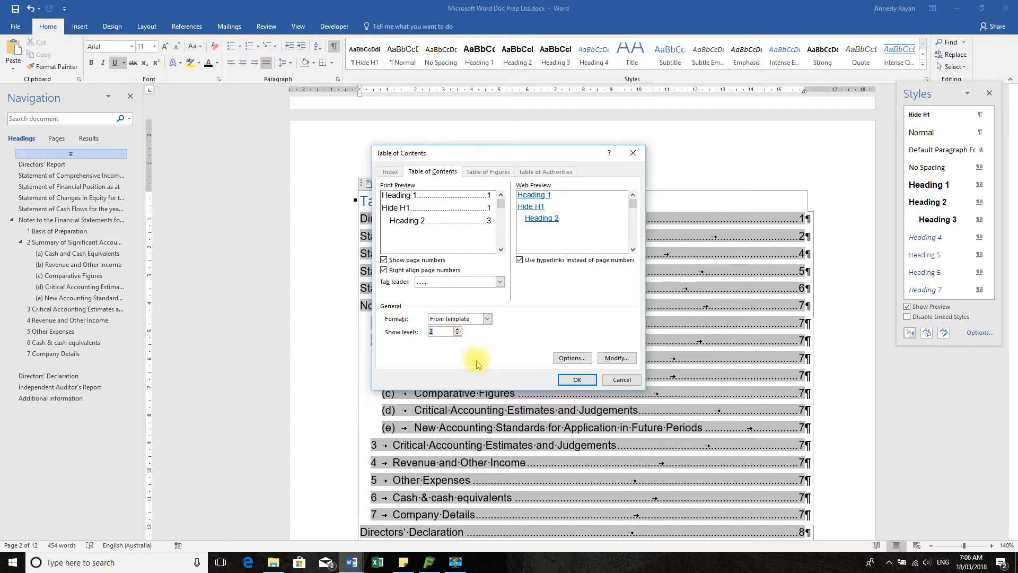
pyautogui.click(577, 379)
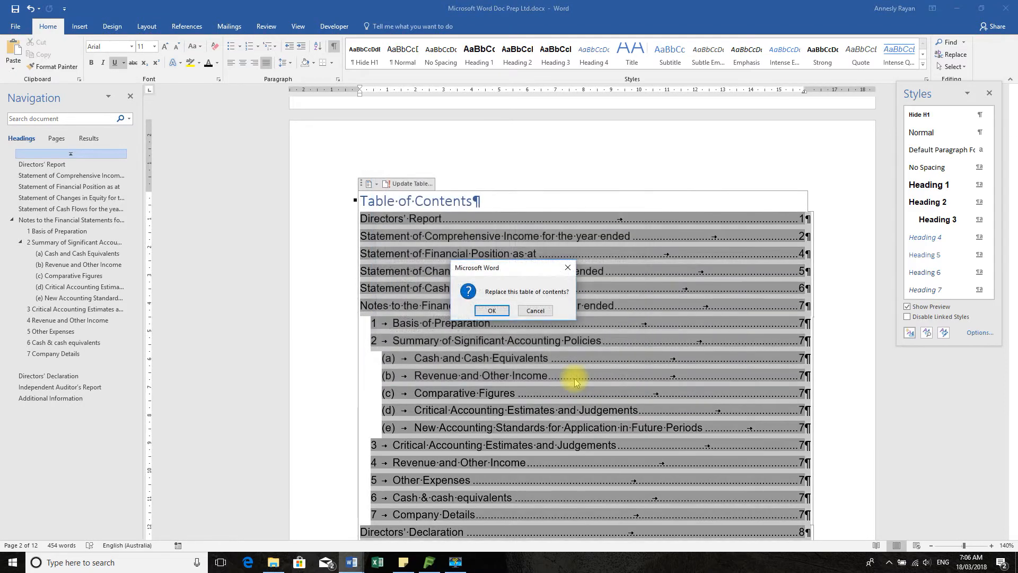
pyautogui.click(491, 313)
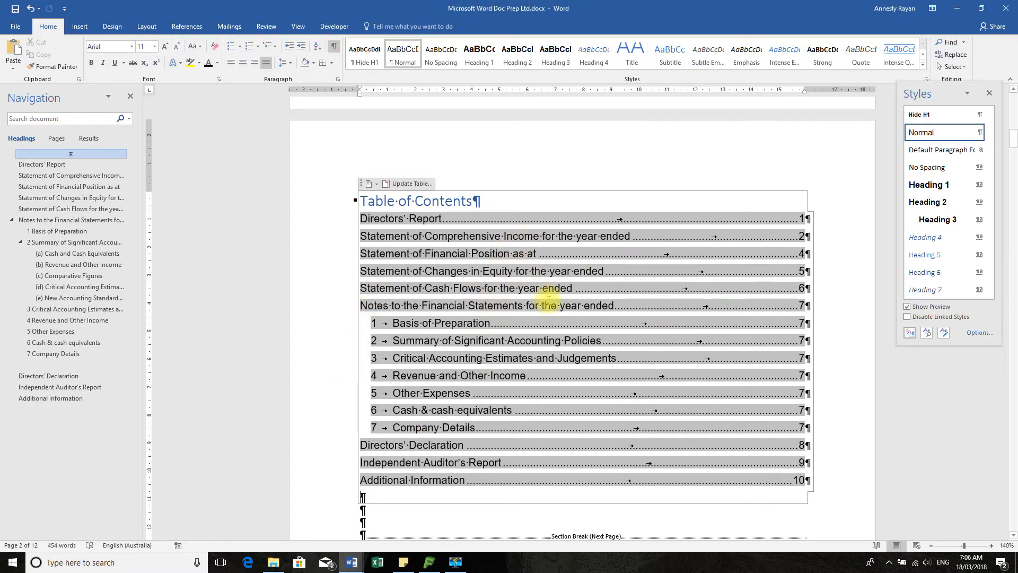
# Review the revised table of contents and examine the Statement of Comprehensive Income through to its closing section break
pyautogui.scroll(-3, 530, 286)
pyautogui.scroll(2, 549, 306)
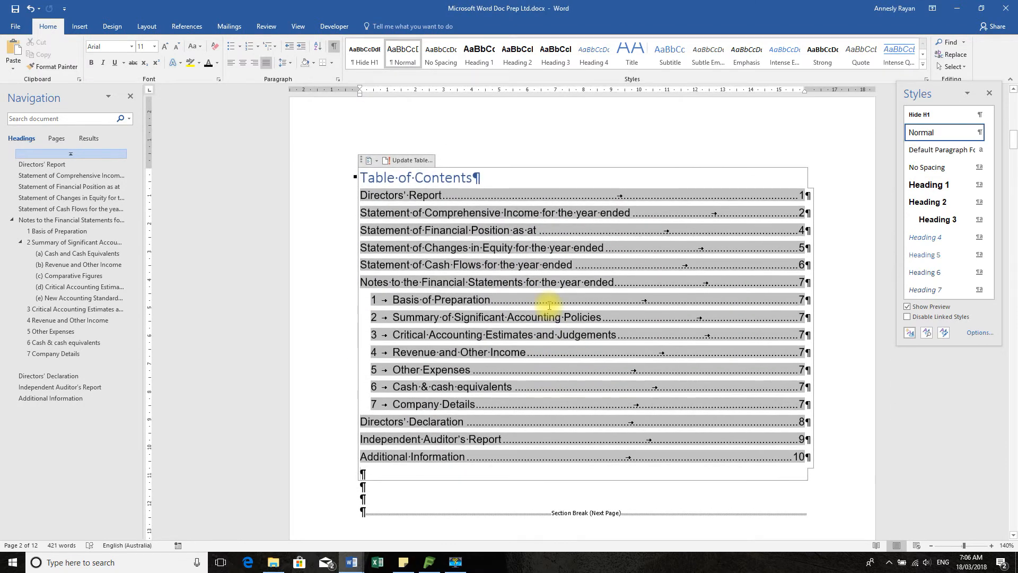
pyautogui.scroll(-10, 549, 306)
pyautogui.scroll(-15, 552, 308)
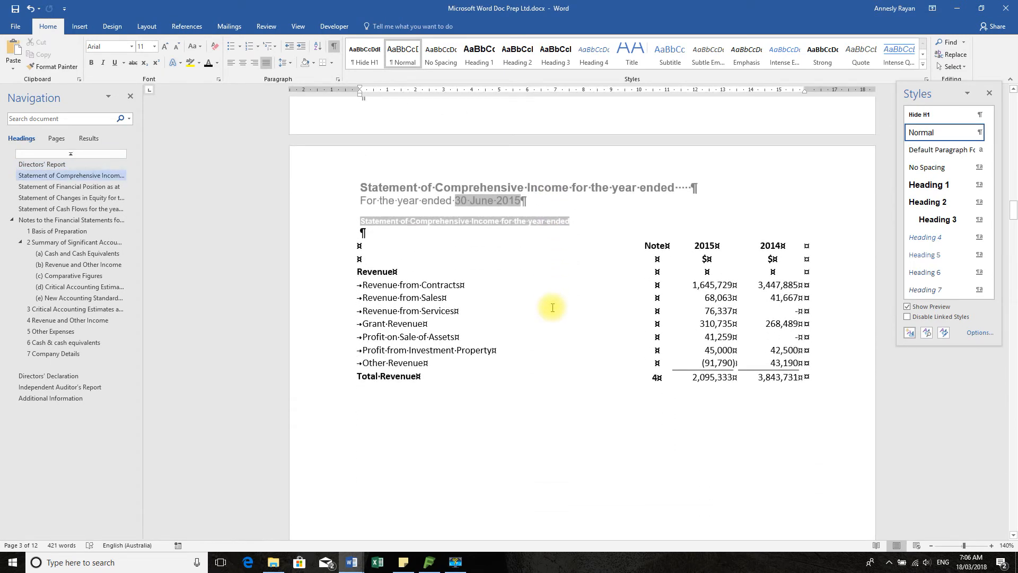
pyautogui.scroll(-13, 552, 307)
pyautogui.scroll(-10, 551, 307)
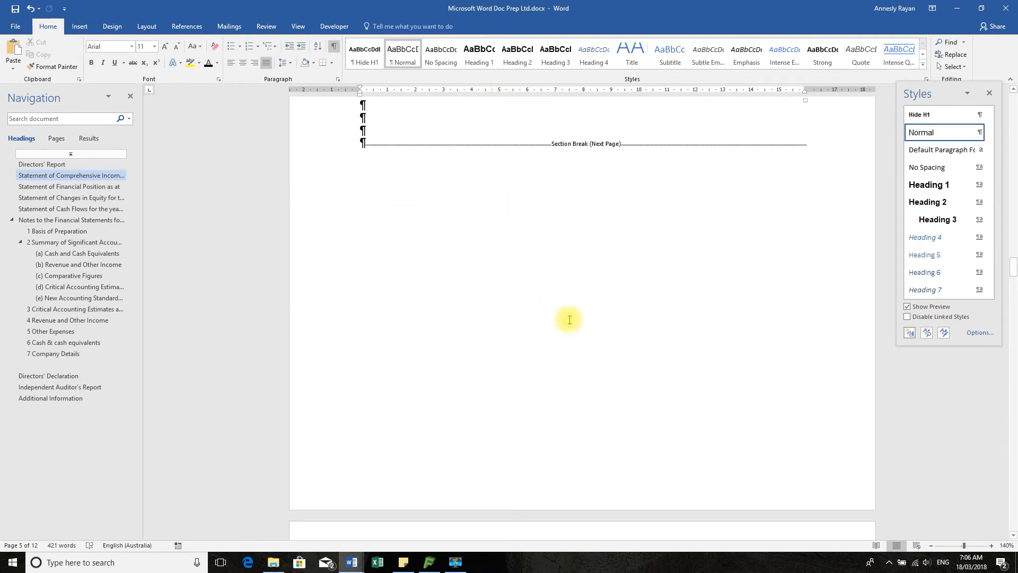
pyautogui.scroll(15, 569, 319)
pyautogui.scroll(-12, 492, 462)
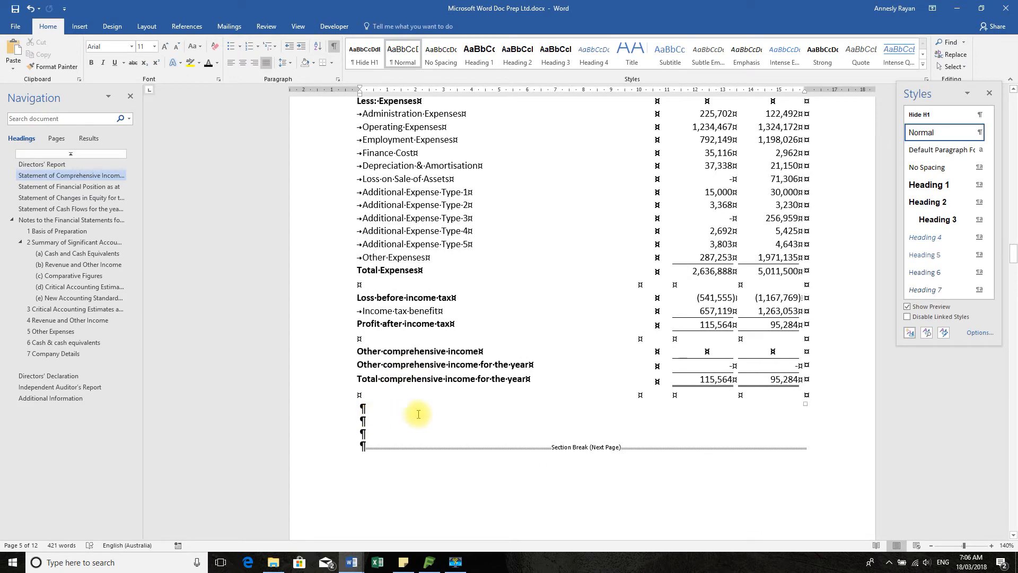
# Delete the first XX page placeholder in the Directors' Declaration paragraph
pyautogui.click(371, 420)
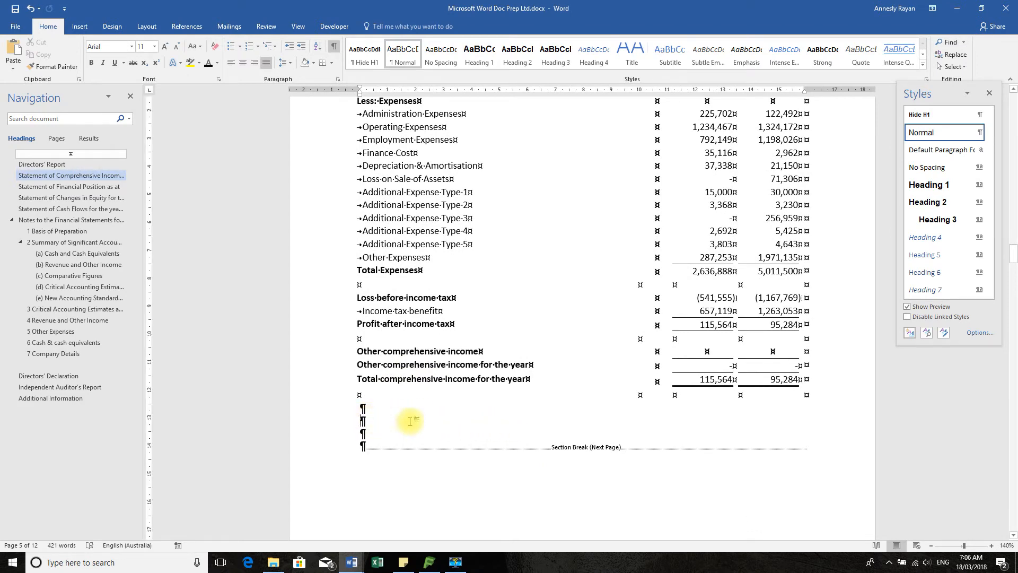
pyautogui.scroll(-8, 471, 465)
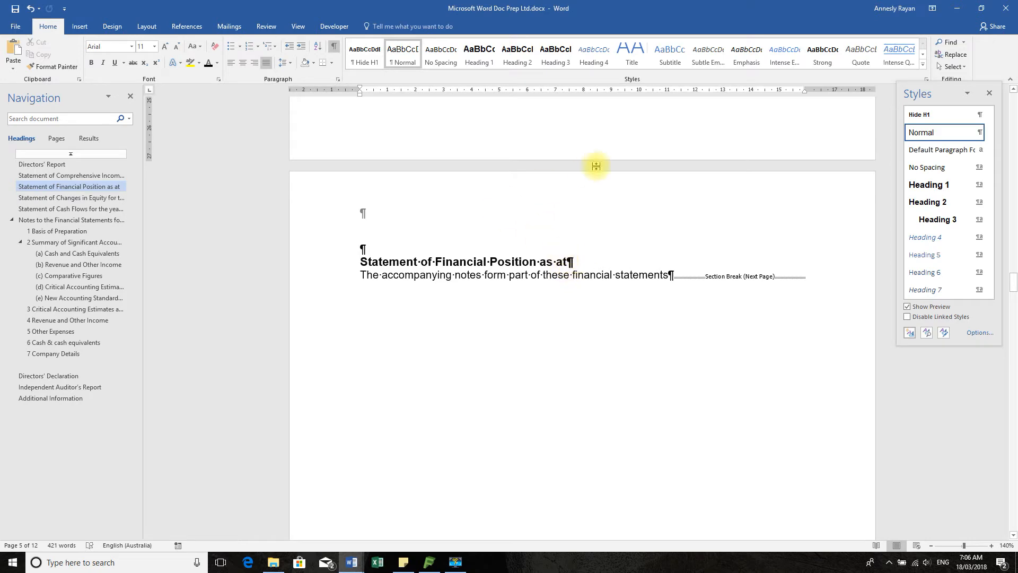
pyautogui.scroll(-20, 586, 324)
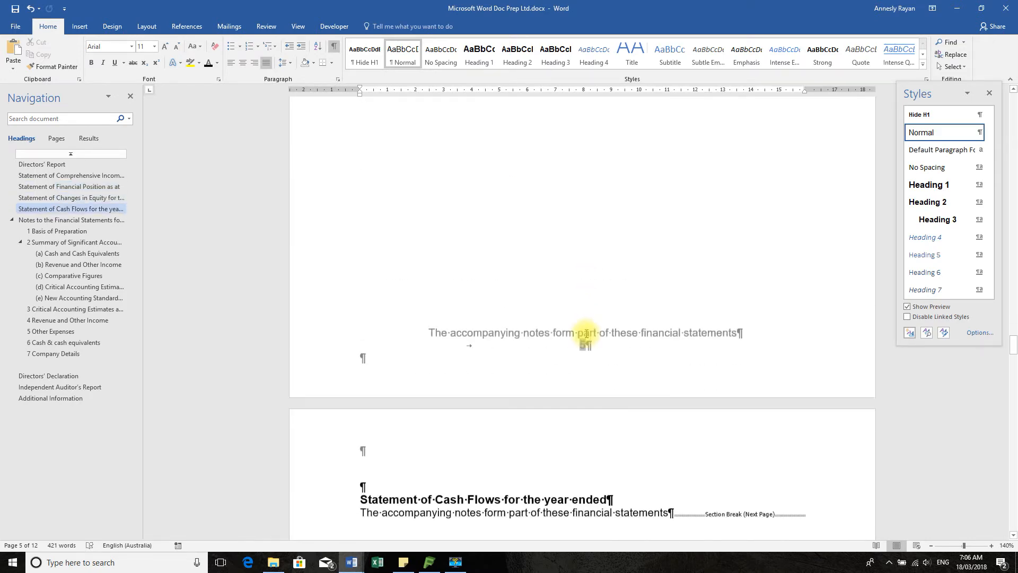
pyautogui.scroll(-13, 585, 338)
pyautogui.scroll(8, 587, 339)
pyautogui.scroll(-6, 588, 340)
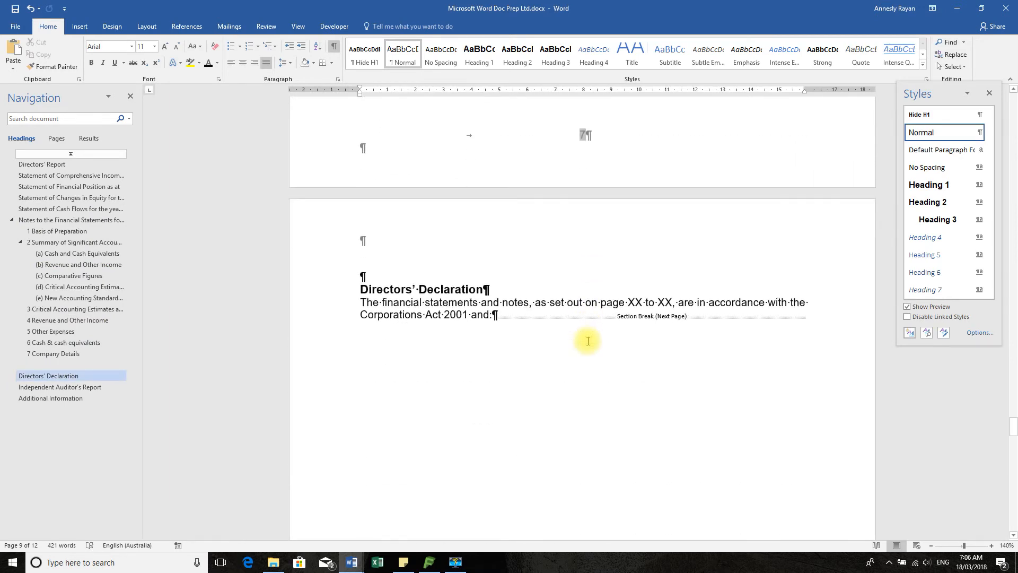
pyautogui.click(643, 302)
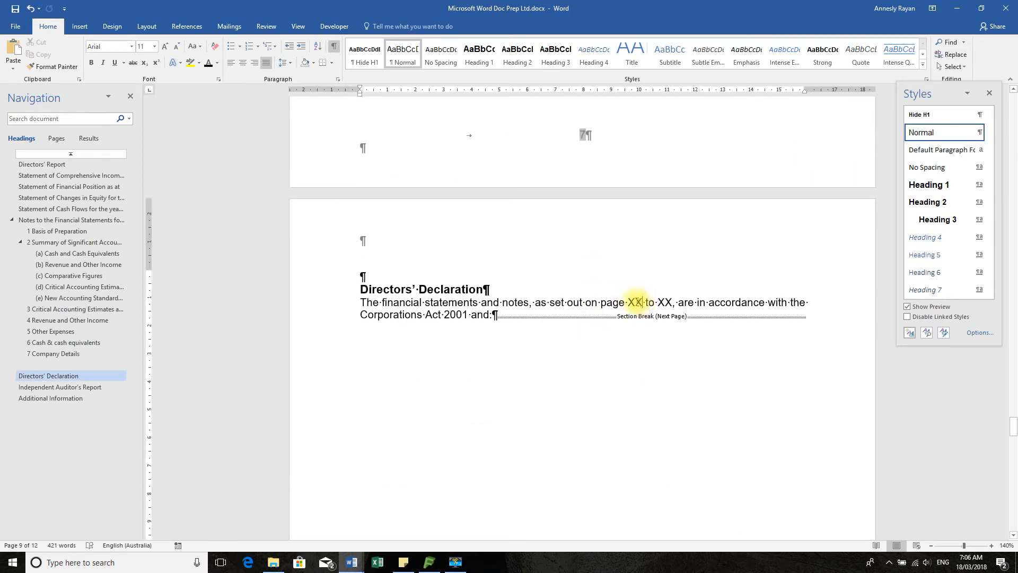
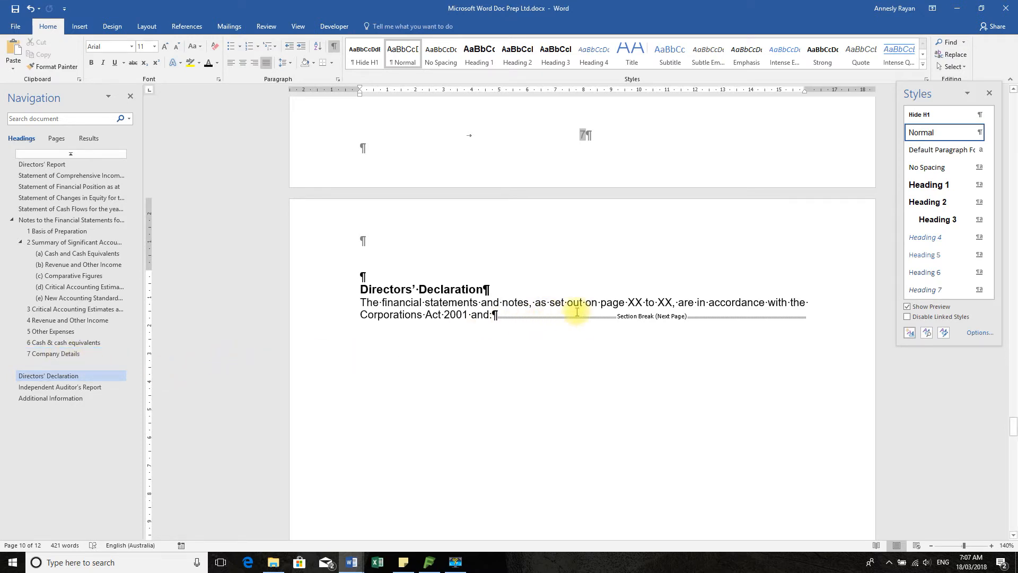
pyautogui.doubleClick(642, 301)
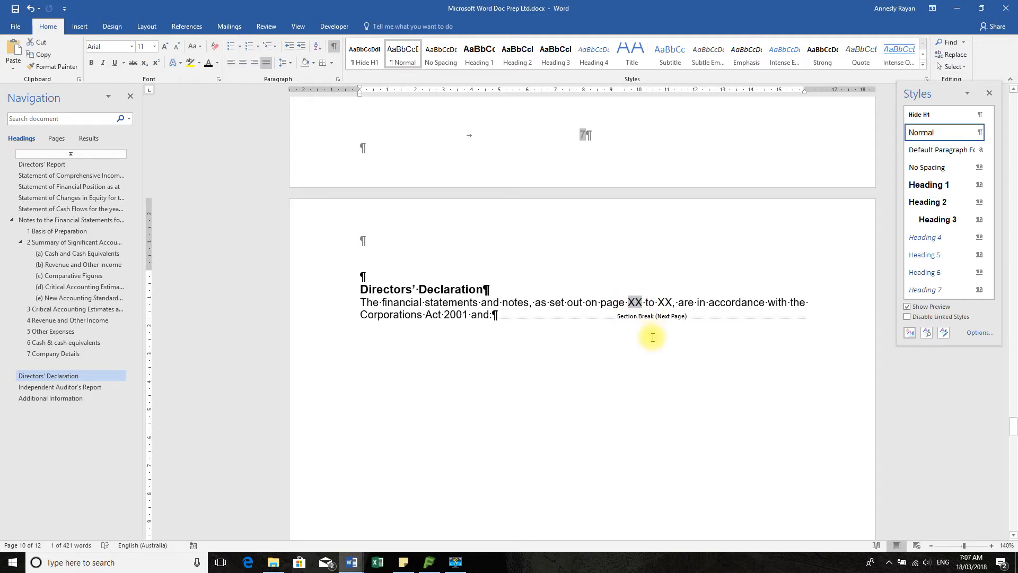
pyautogui.press('Delete')
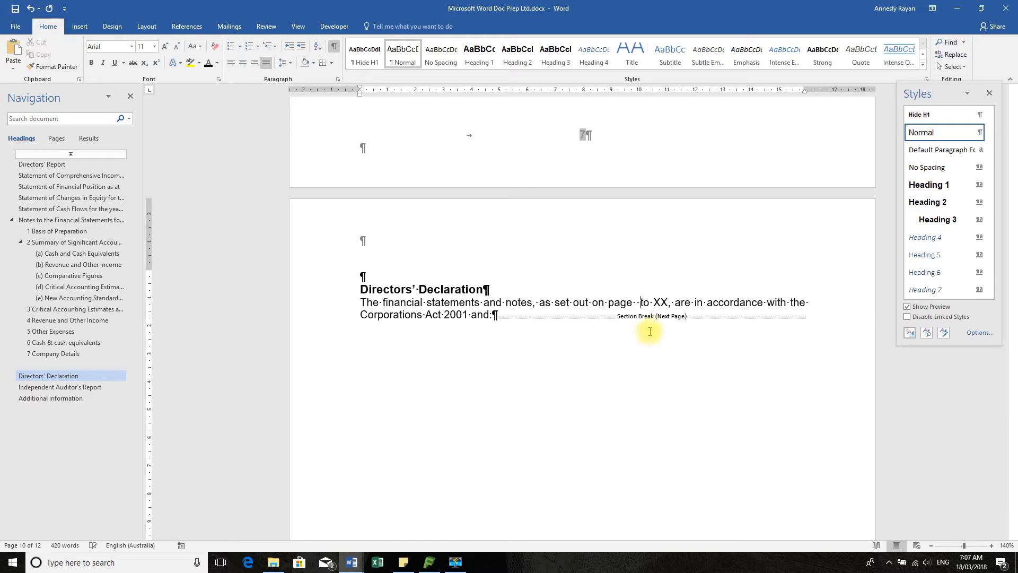
# Insert a page number cross-reference to the heading "Statement of Financial Position as at" after the word "page" in the Directors' Declaration
pyautogui.click(637, 304)
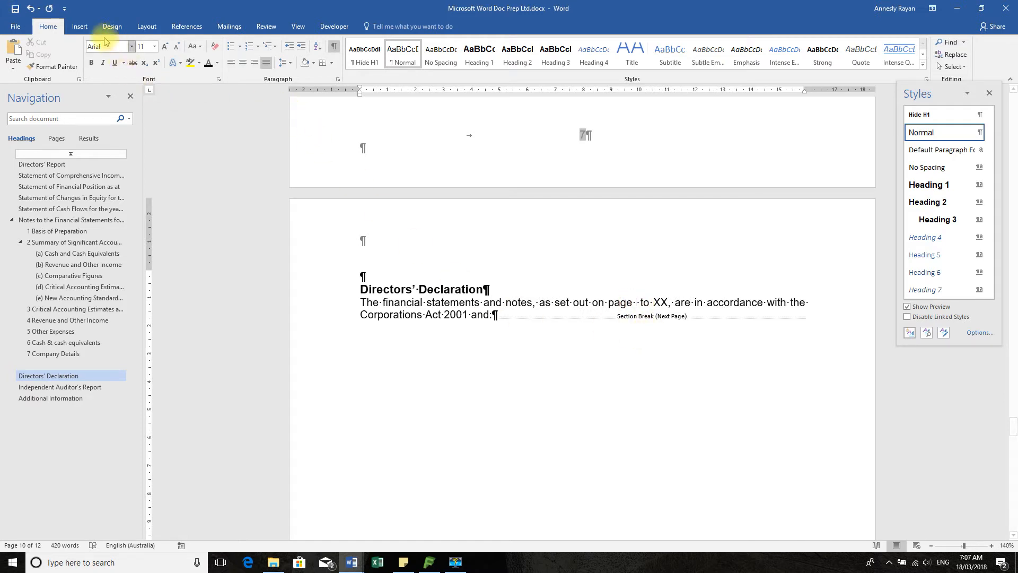
pyautogui.click(80, 26)
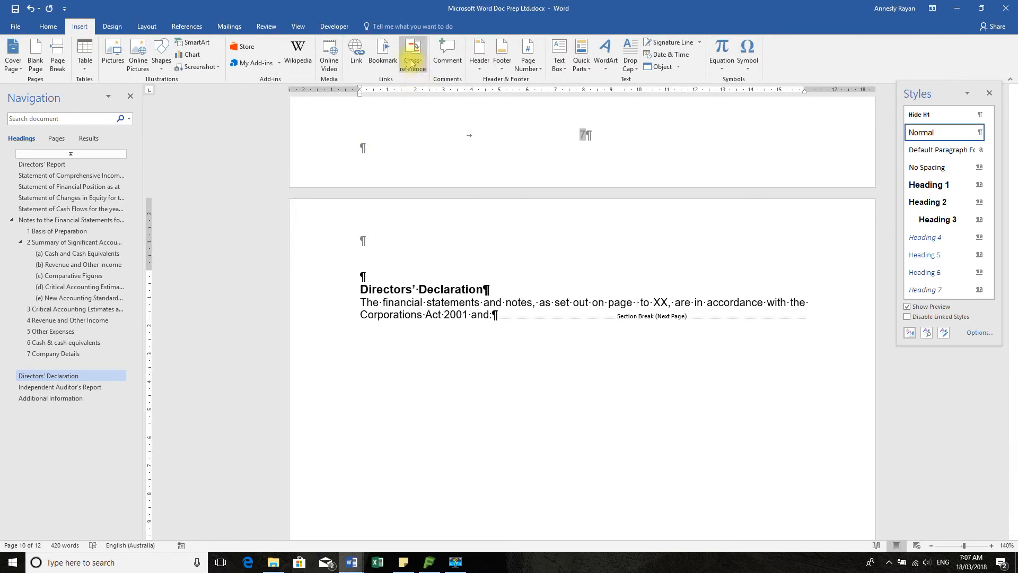
pyautogui.click(411, 62)
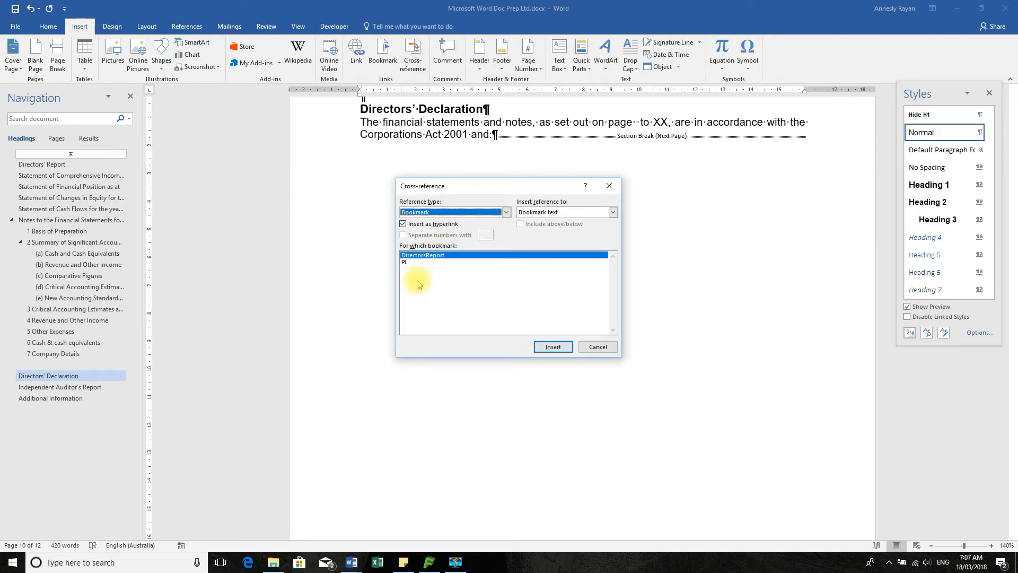
pyautogui.moveTo(506, 213); pyautogui.dragTo(508, 237)
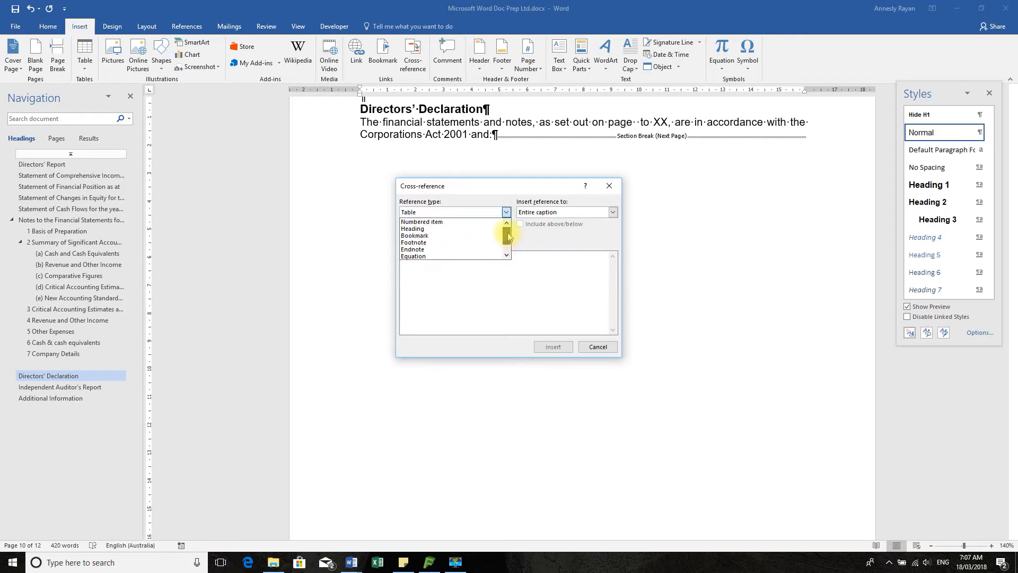
pyautogui.click(424, 228)
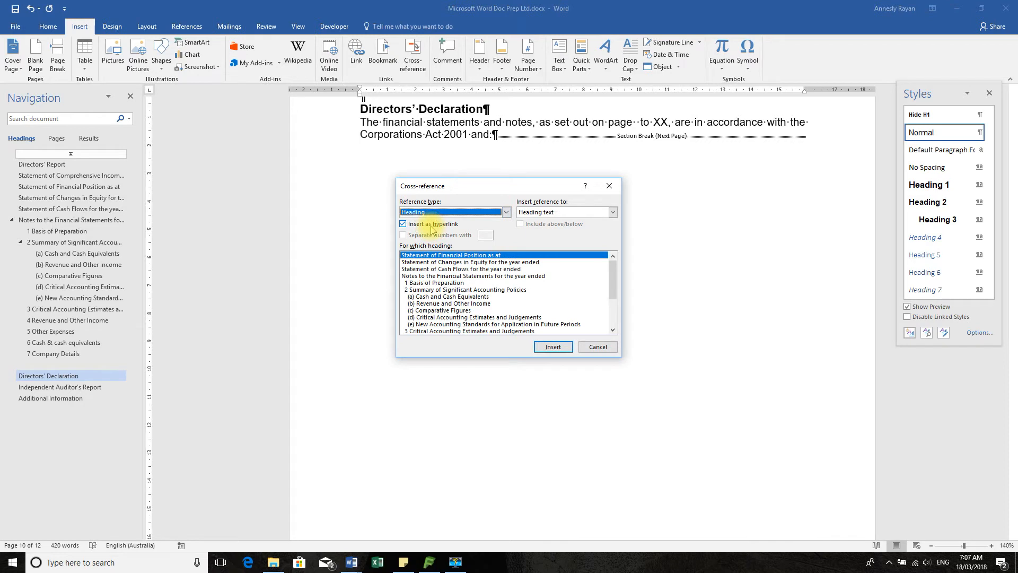
pyautogui.moveTo(529, 185); pyautogui.dragTo(284, 132)
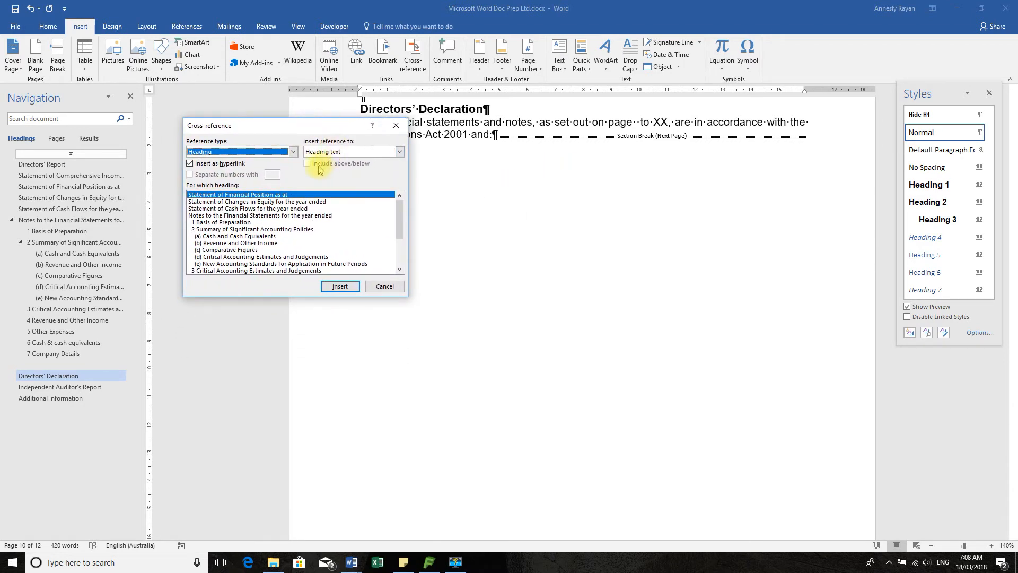
pyautogui.click(400, 152)
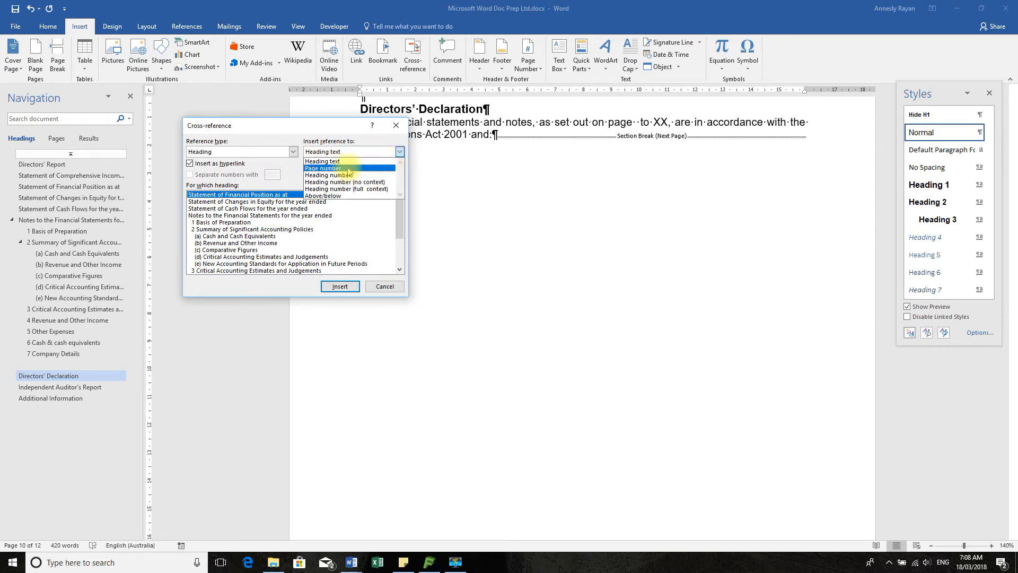
pyautogui.click(330, 168)
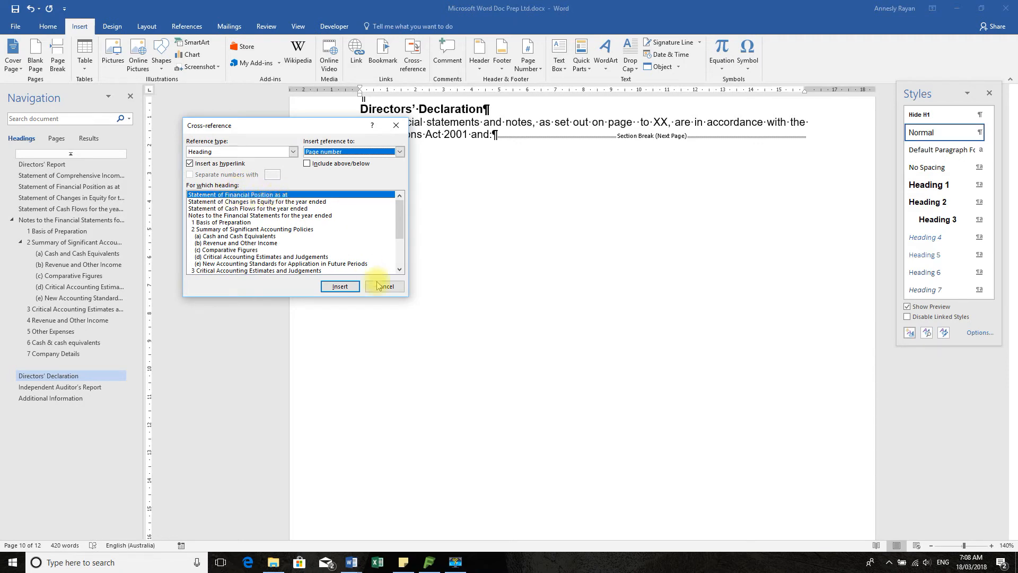
pyautogui.click(343, 289)
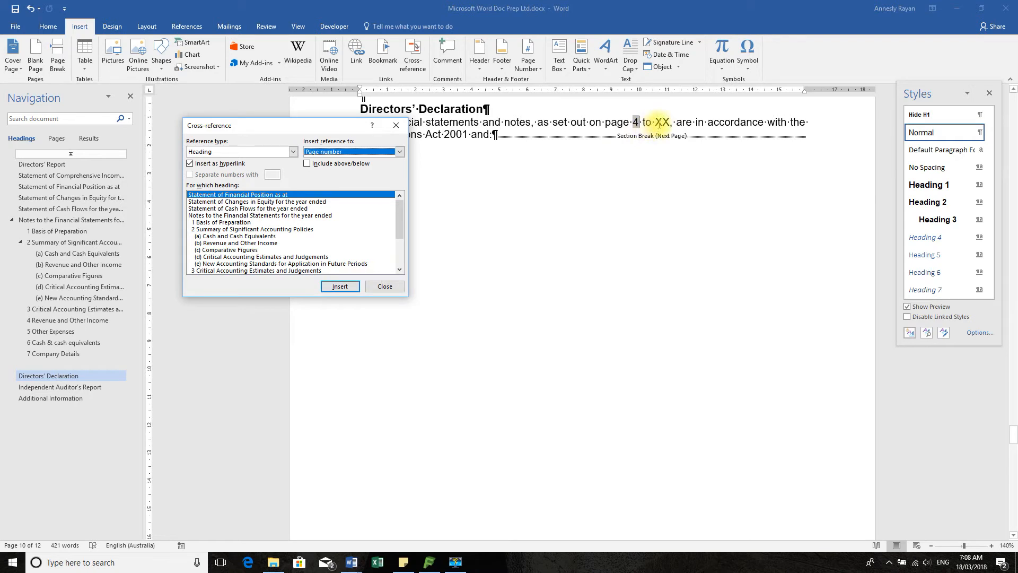
# Replace the remaining XX placeholder with a page number cross-reference to the heading "7 Company Details" and close the cross-reference dialog
pyautogui.click(658, 121)
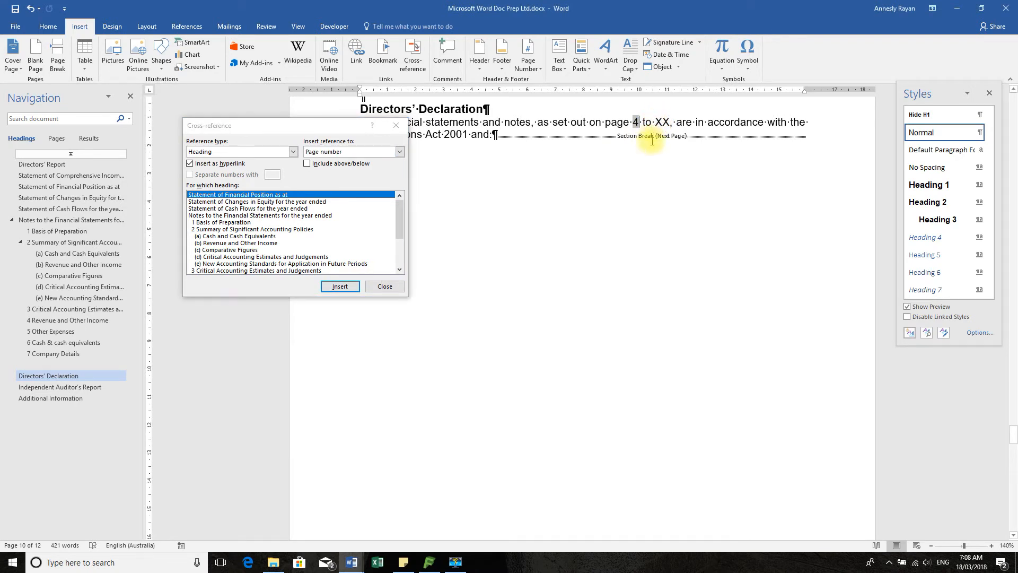
pyautogui.moveTo(658, 121); pyautogui.dragTo(667, 123)
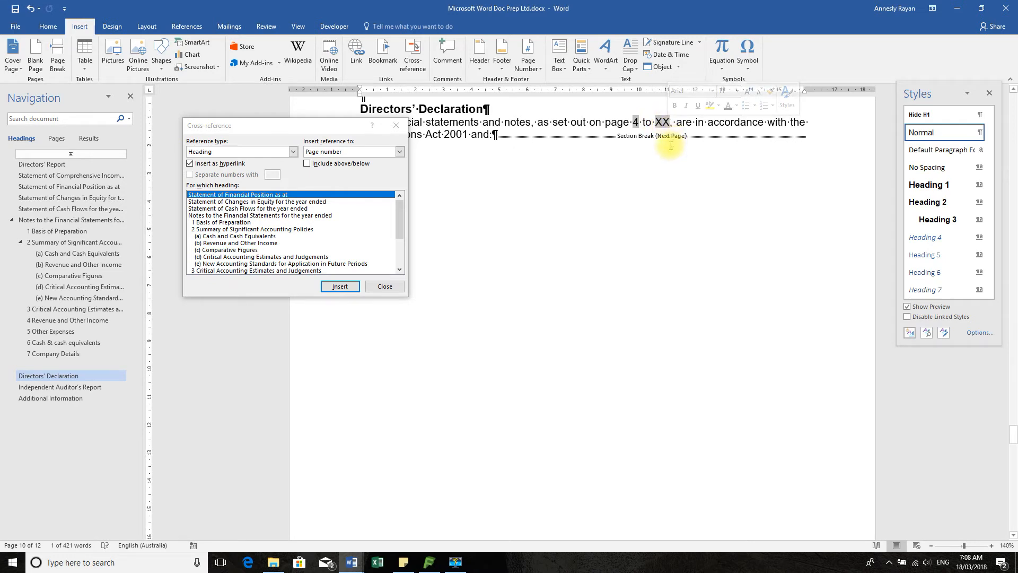
pyautogui.press('Delete')
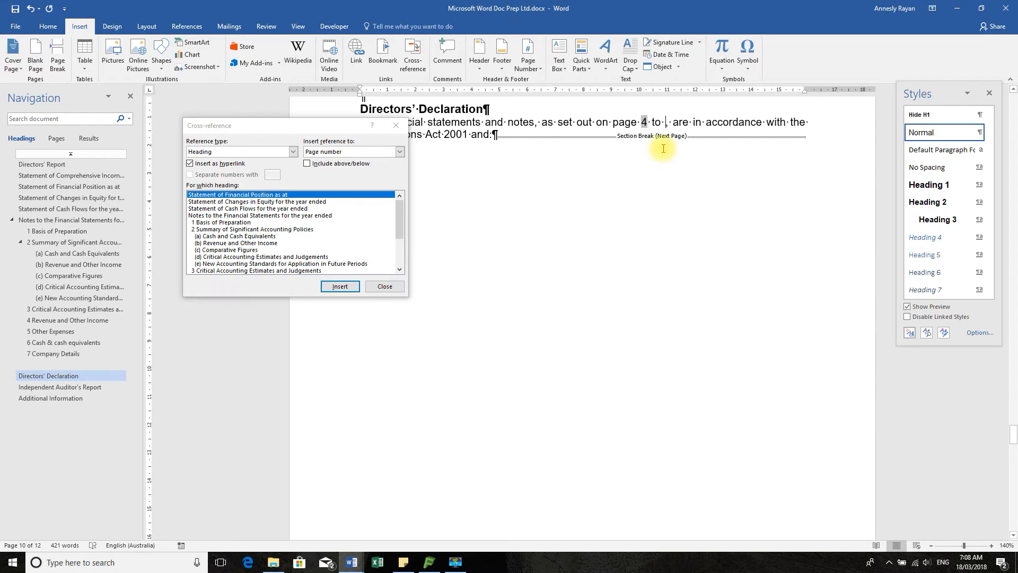
pyautogui.click(399, 255)
pyautogui.click(398, 254)
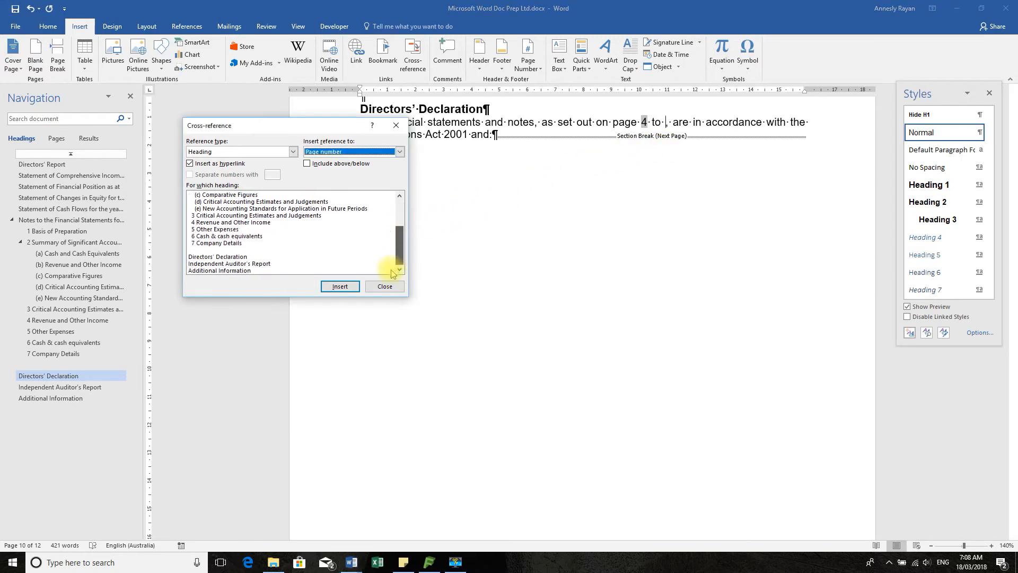
pyautogui.click(221, 243)
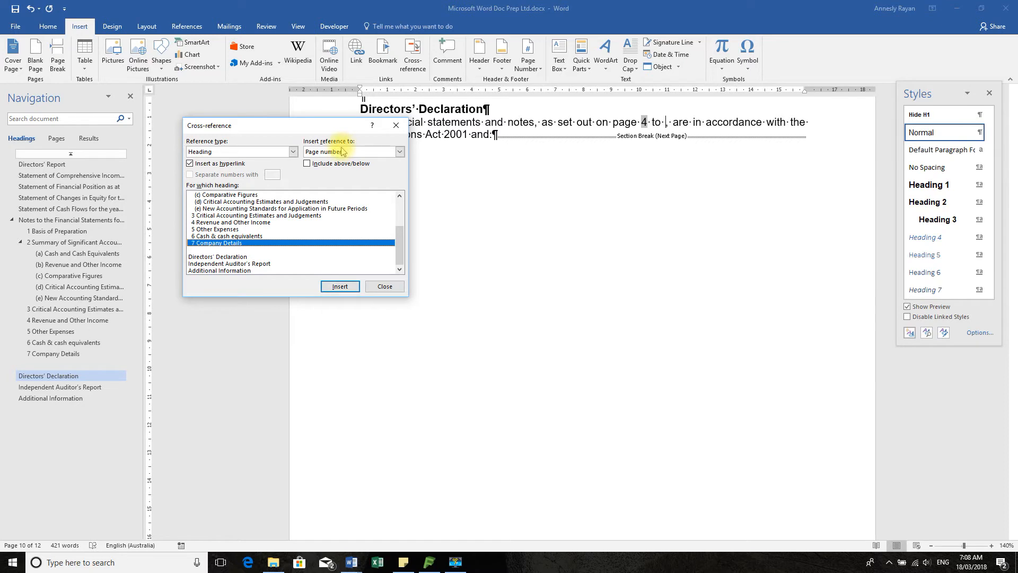
pyautogui.click(339, 286)
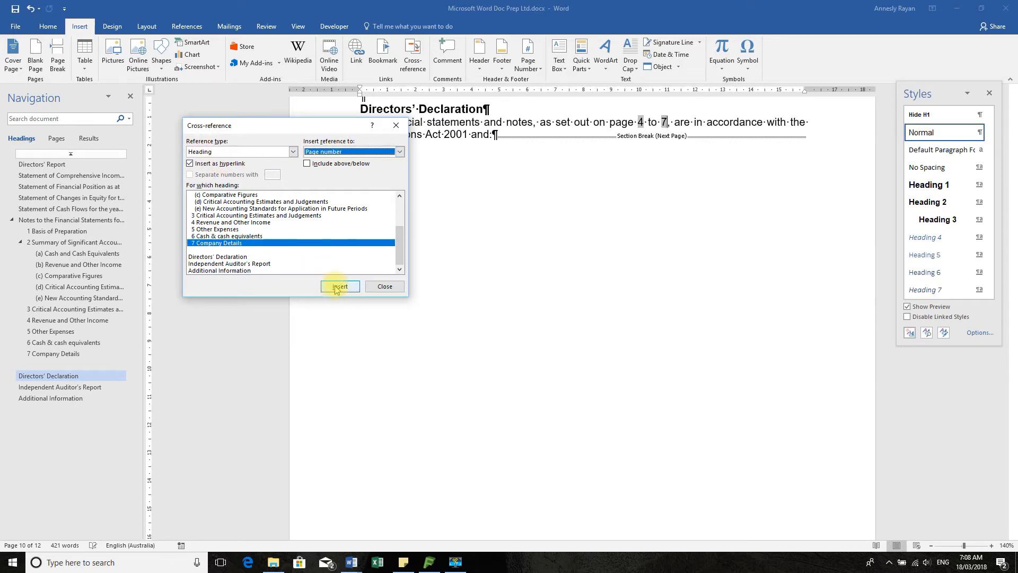
pyautogui.click(385, 286)
# Insert a page break between note 6 Cash & cash equivalents and note 7 Company Details
pyautogui.scroll(5, 659, 234)
pyautogui.scroll(5, 657, 233)
pyautogui.scroll(-5, 604, 268)
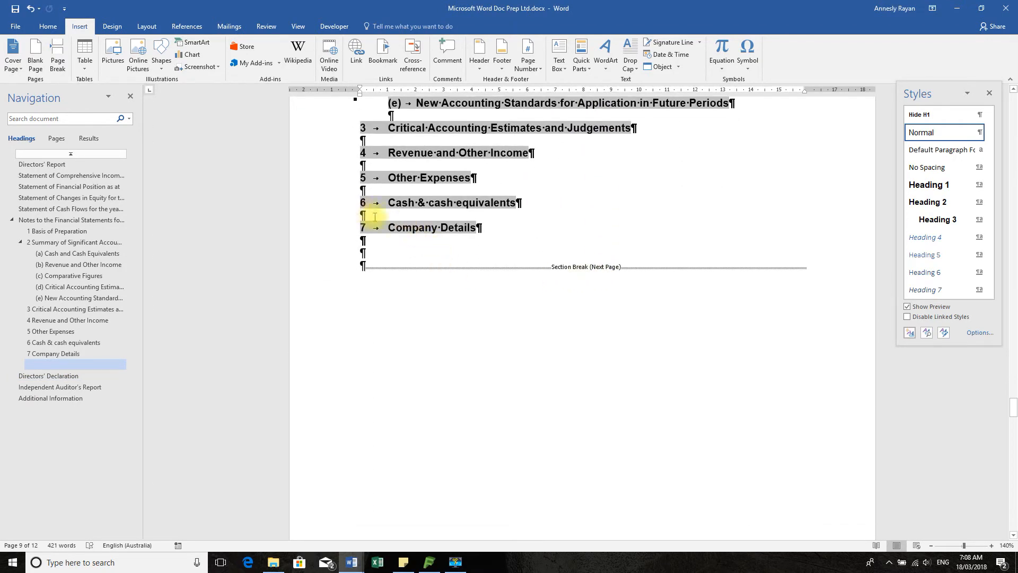
pyautogui.click(374, 217)
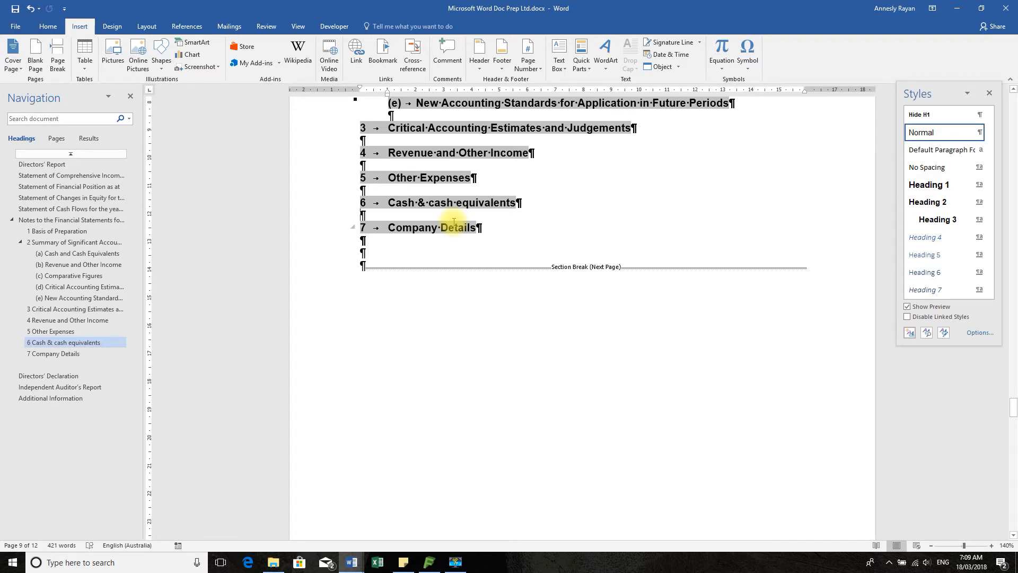
pyautogui.hotkey('ctrl', 'Return')
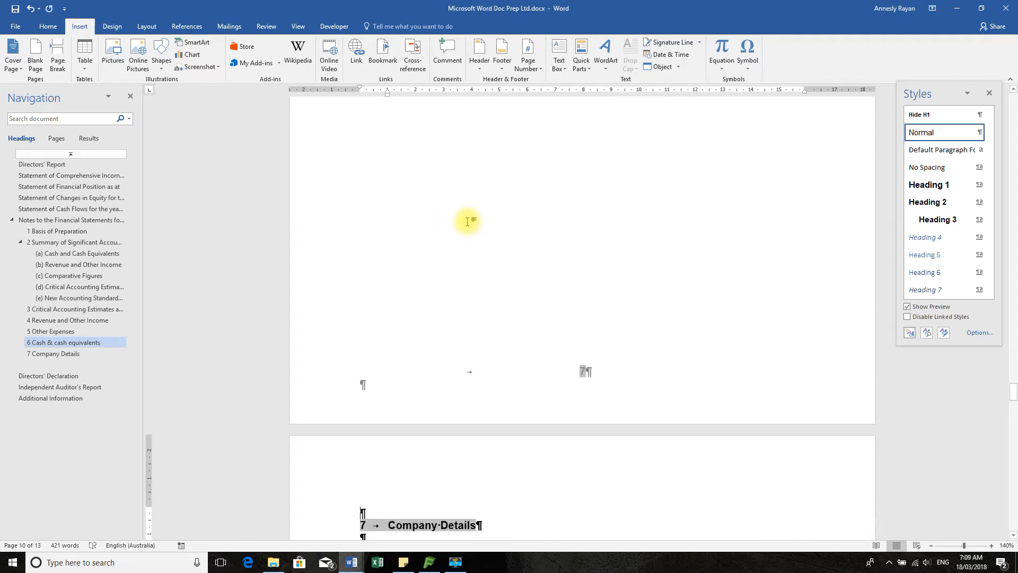
pyautogui.scroll(5, 456, 222)
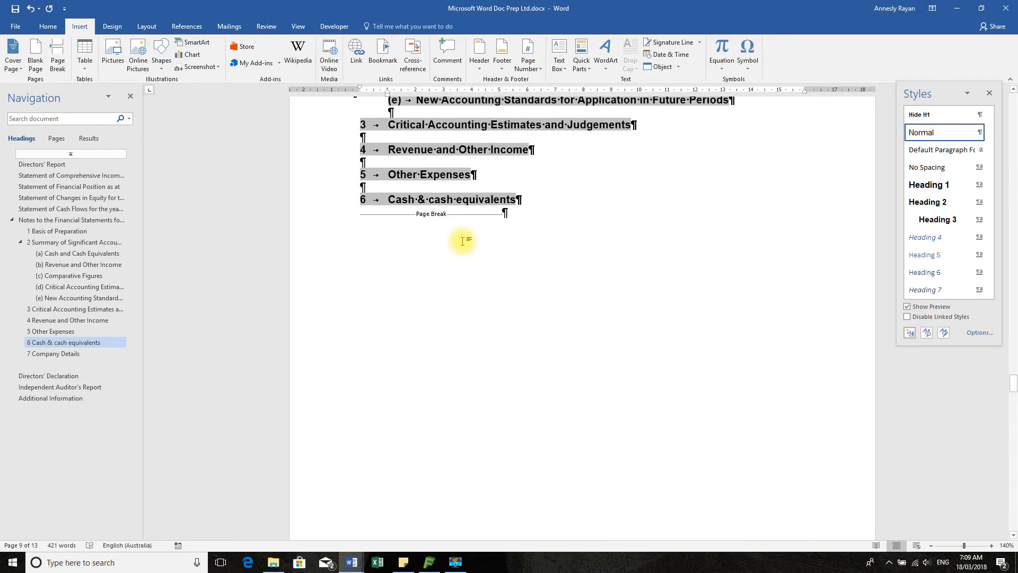
# Update the page reference fields in the first line of the Directors' Declaration paragraph
pyautogui.scroll(-10, 462, 241)
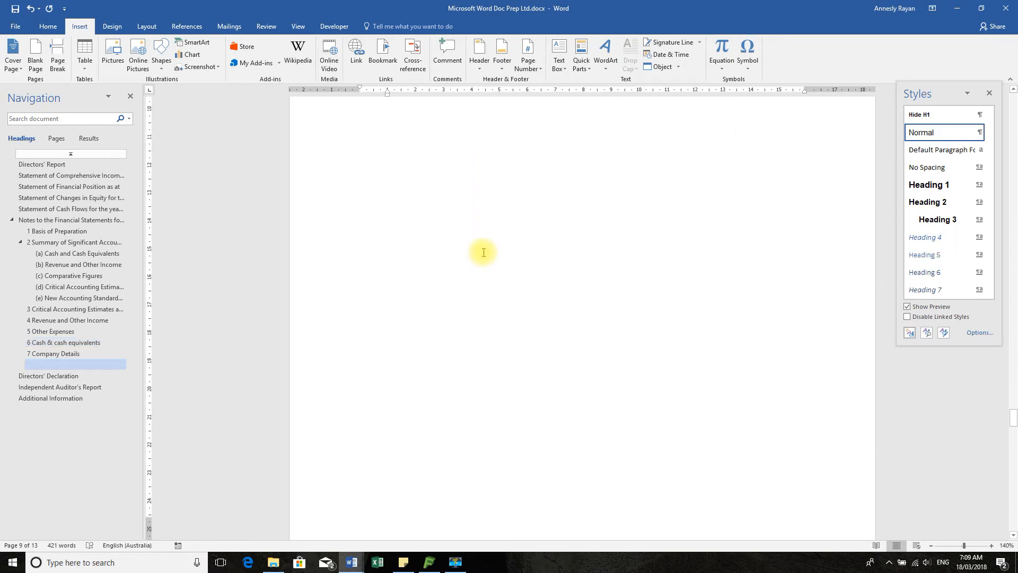
pyautogui.scroll(-10, 482, 252)
pyautogui.scroll(1, 486, 222)
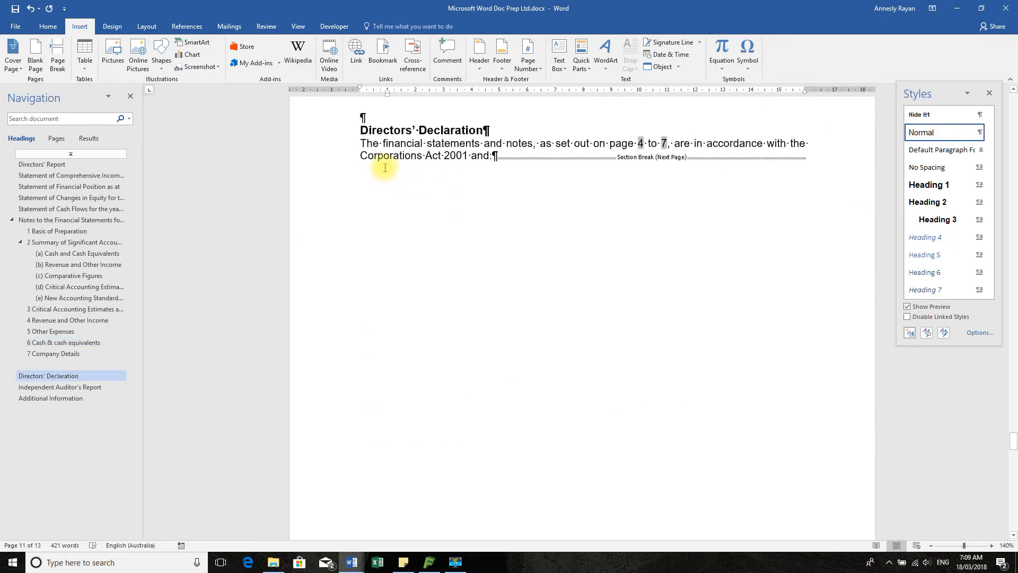
pyautogui.click(342, 144)
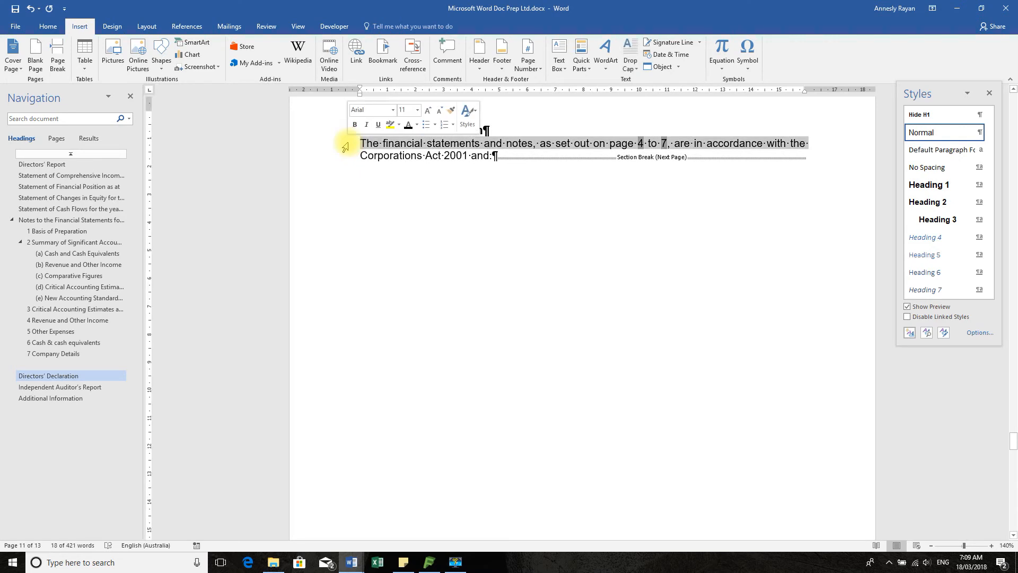
pyautogui.rightClick(643, 142)
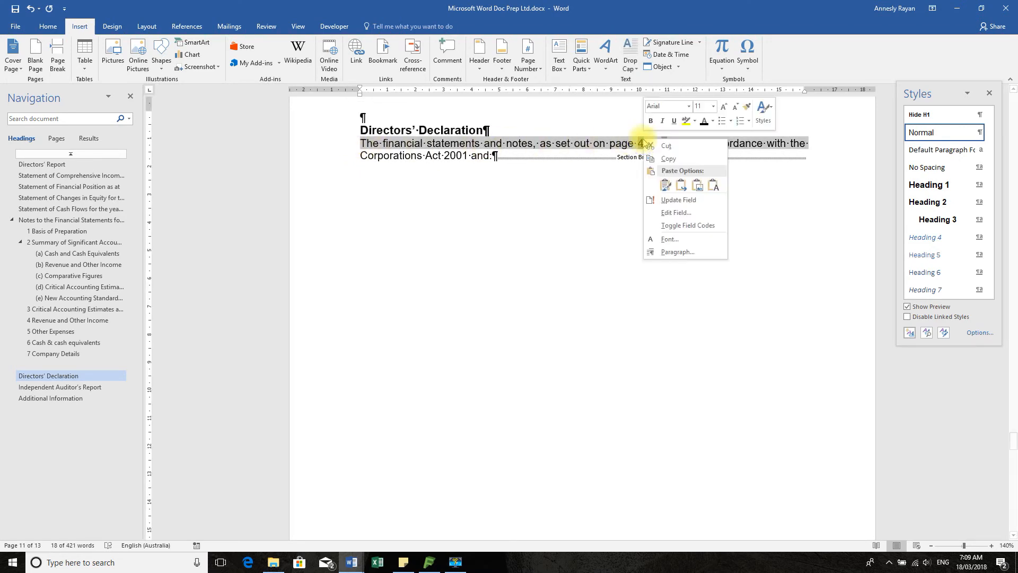
pyautogui.click(678, 199)
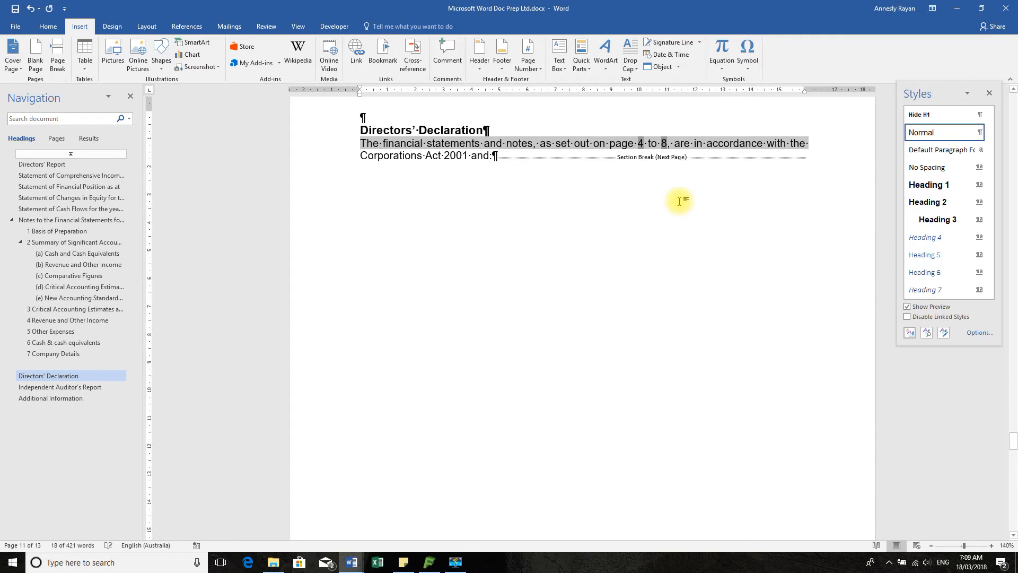
# Check the footer page number on the page before the Directors' Declaration, return to the body text and save the document
pyautogui.scroll(10, 670, 259)
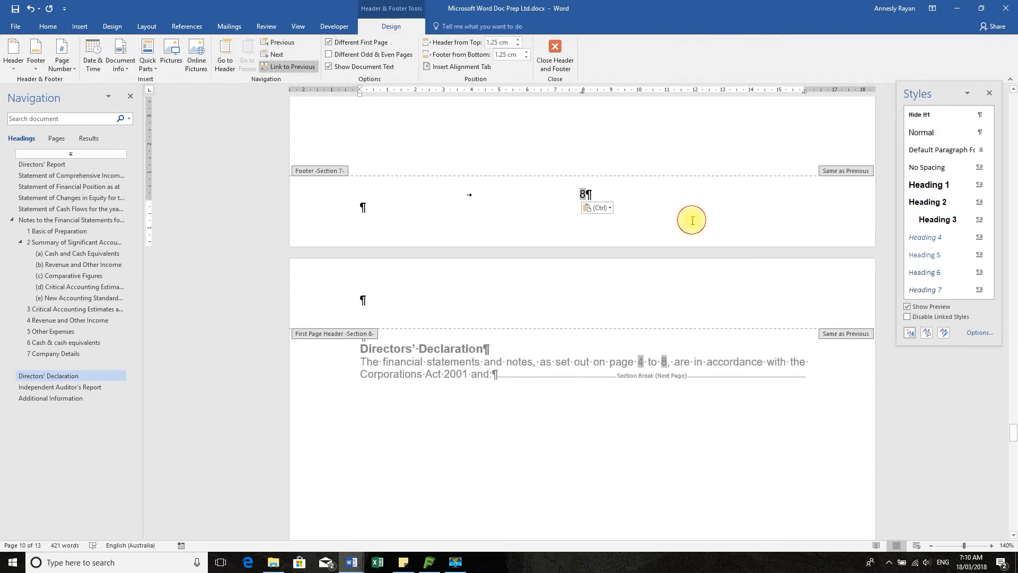
pyautogui.doubleClick(629, 380)
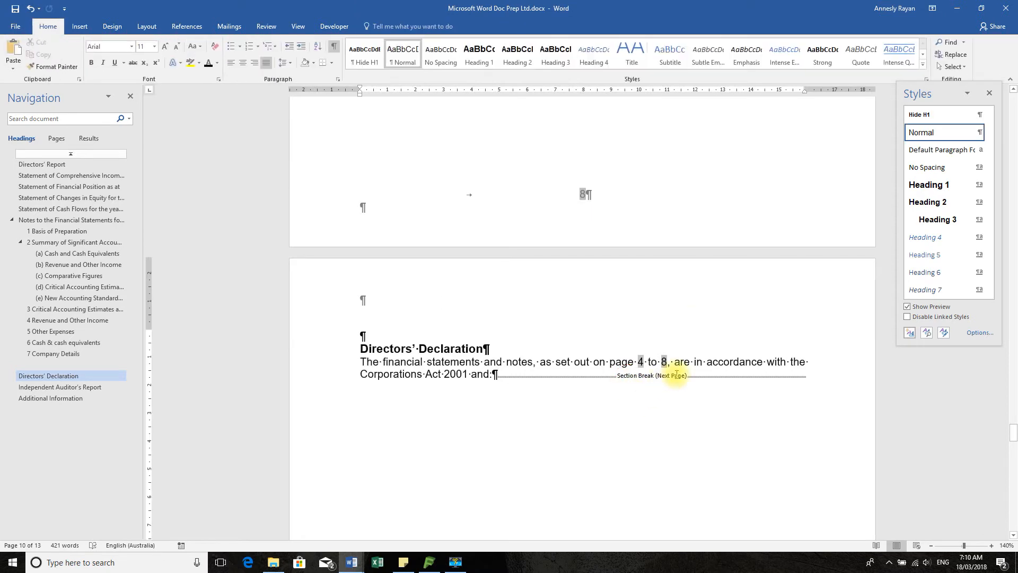
pyautogui.click(16, 11)
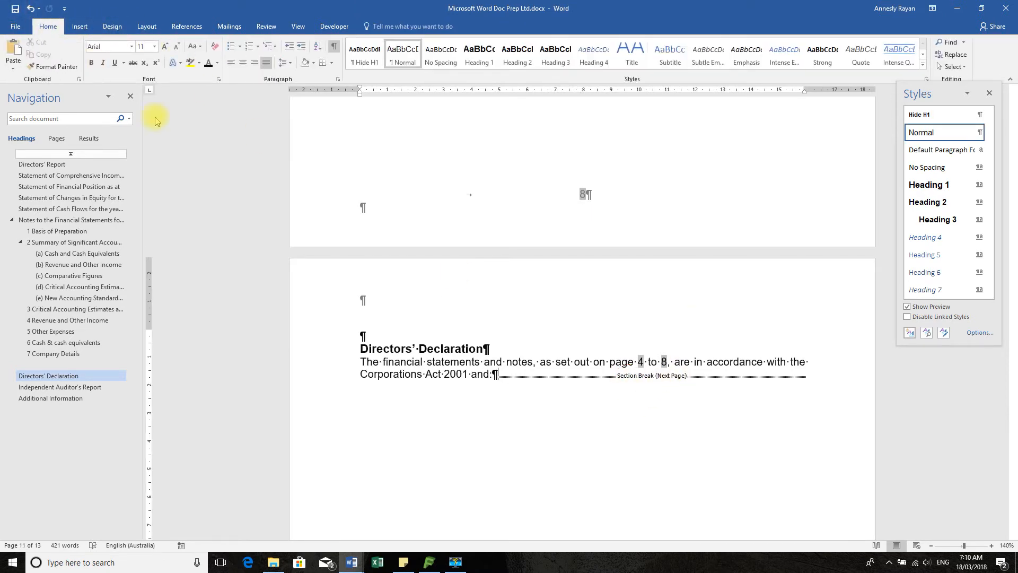
# Compare the page references in the Directors' Declaration with the footer page numbers of the statements and notes
pyautogui.scroll(-3, 813, 327)
pyautogui.scroll(-10, 814, 327)
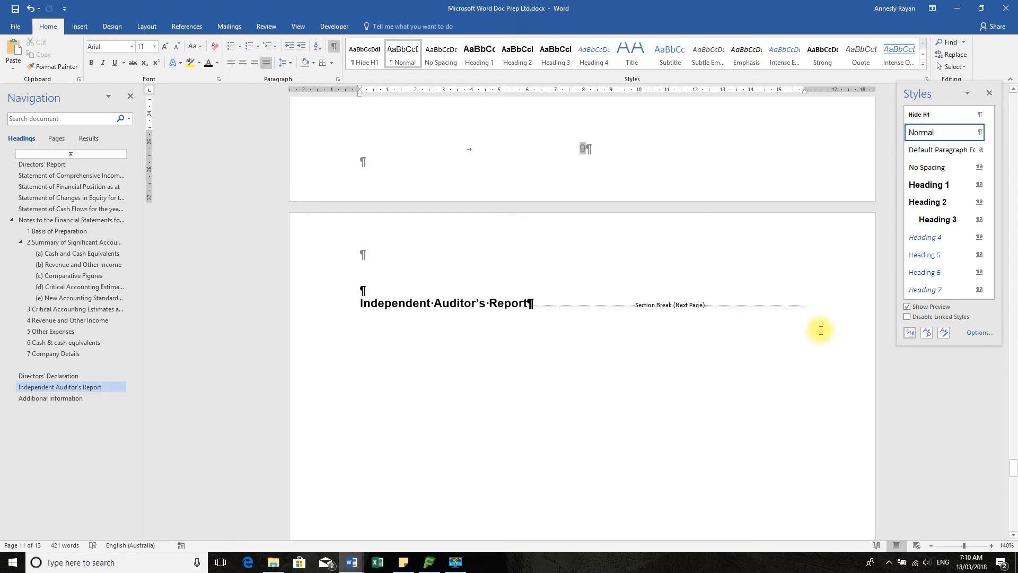
pyautogui.scroll(8, 820, 330)
pyautogui.scroll(5, 820, 329)
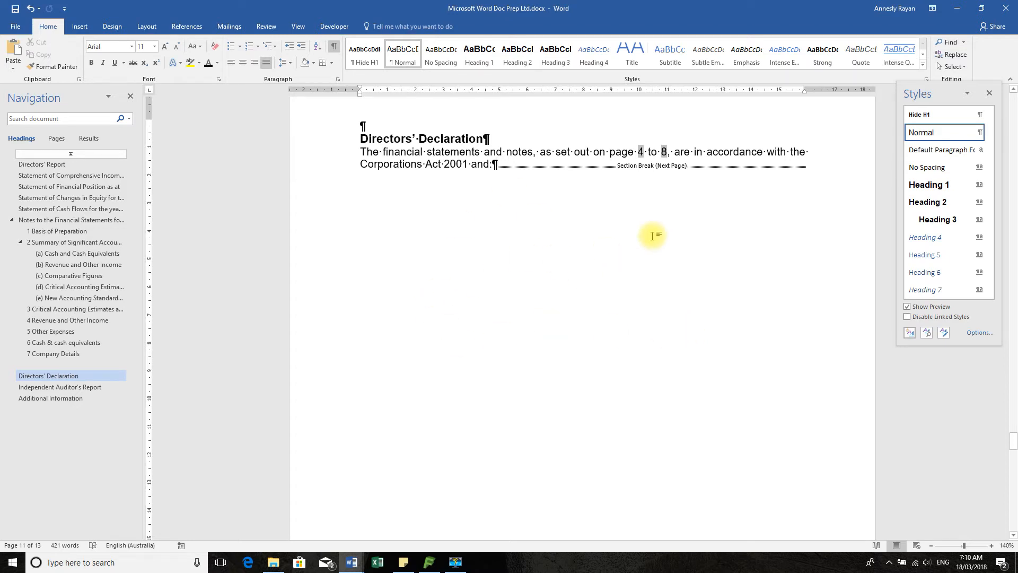
pyautogui.scroll(10, 652, 236)
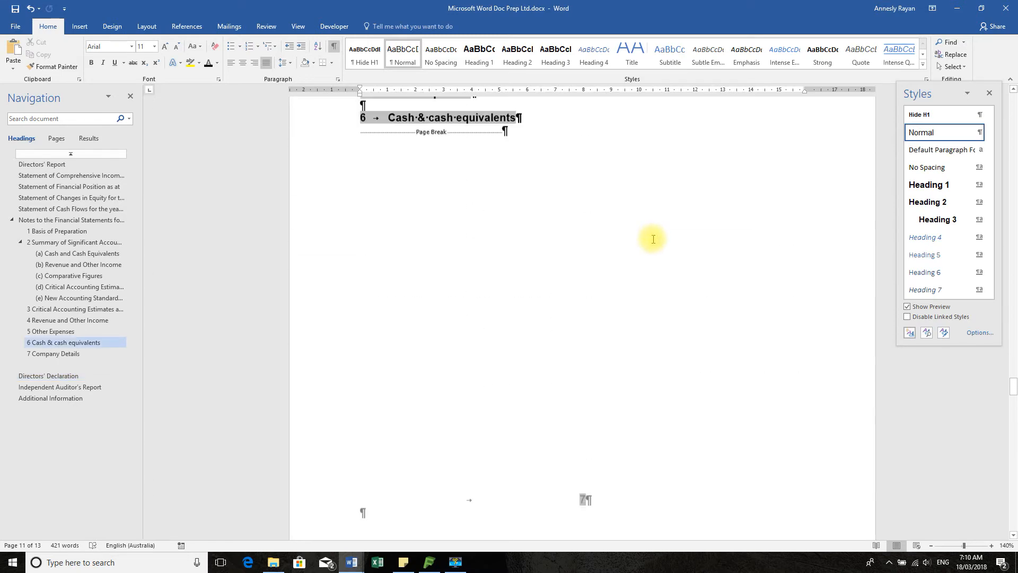
pyautogui.scroll(15, 653, 240)
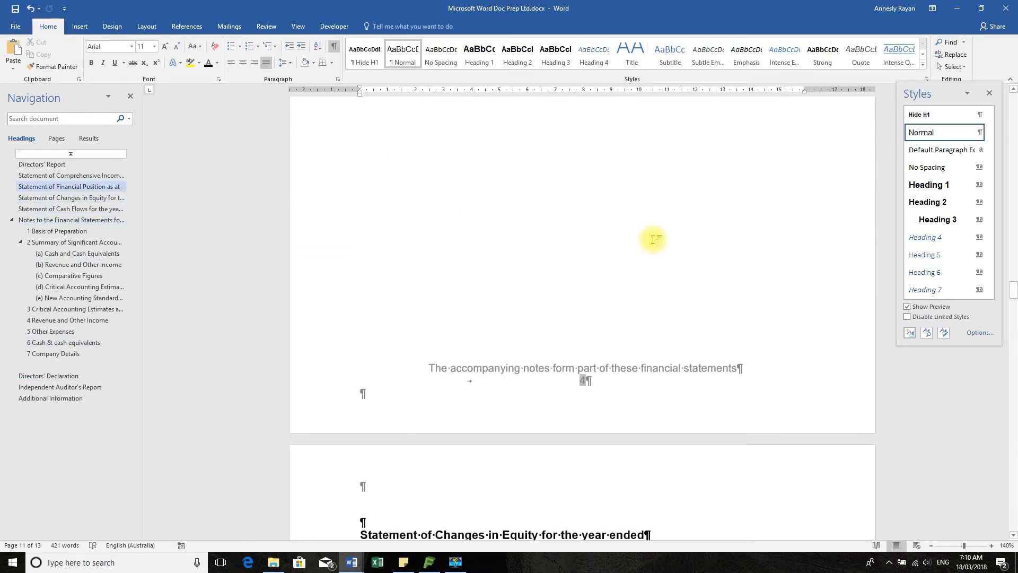
pyautogui.scroll(15, 653, 239)
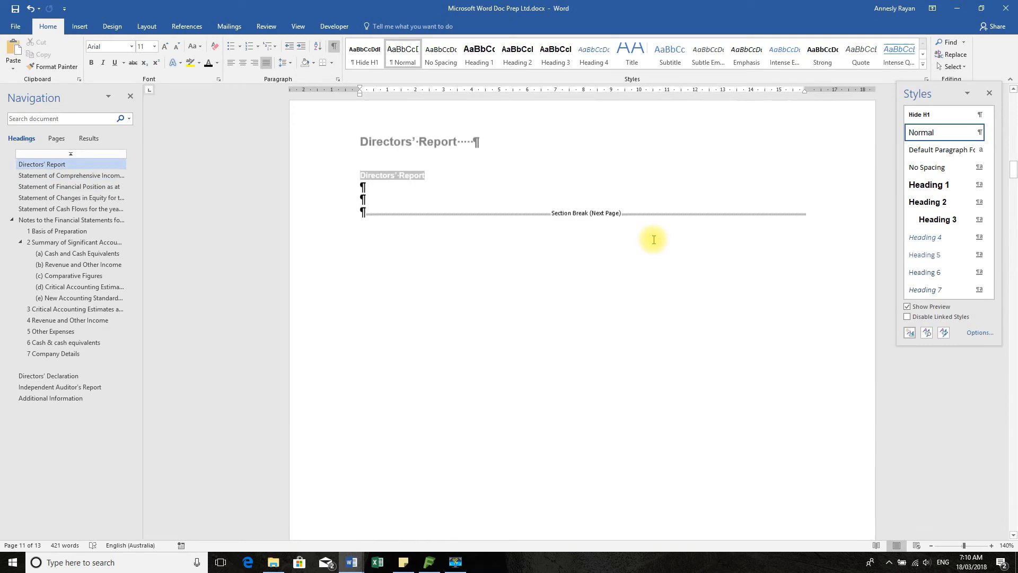
pyautogui.scroll(1, 454, 247)
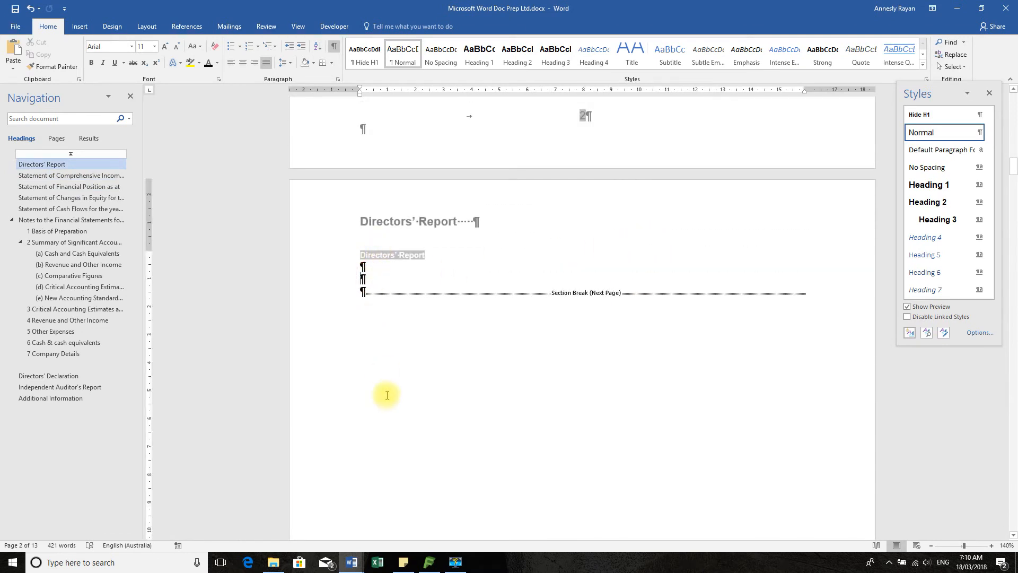
# In Data.docx, copy the Directors Report text from "Your directors present their report" through the "Particulars of each director's experience" paragraph
pyautogui.click(351, 564)
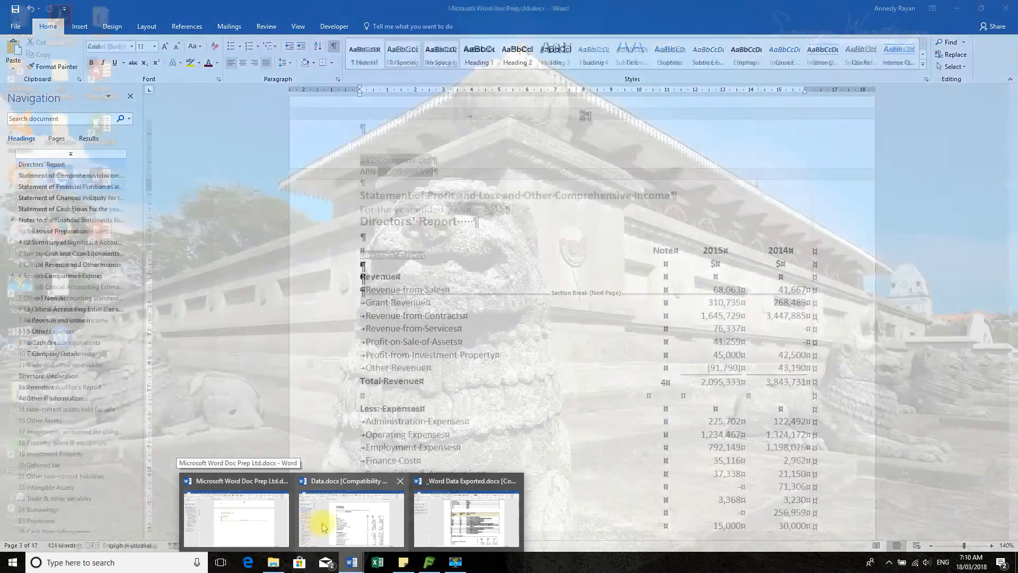
pyautogui.click(345, 517)
pyautogui.scroll(10, 594, 346)
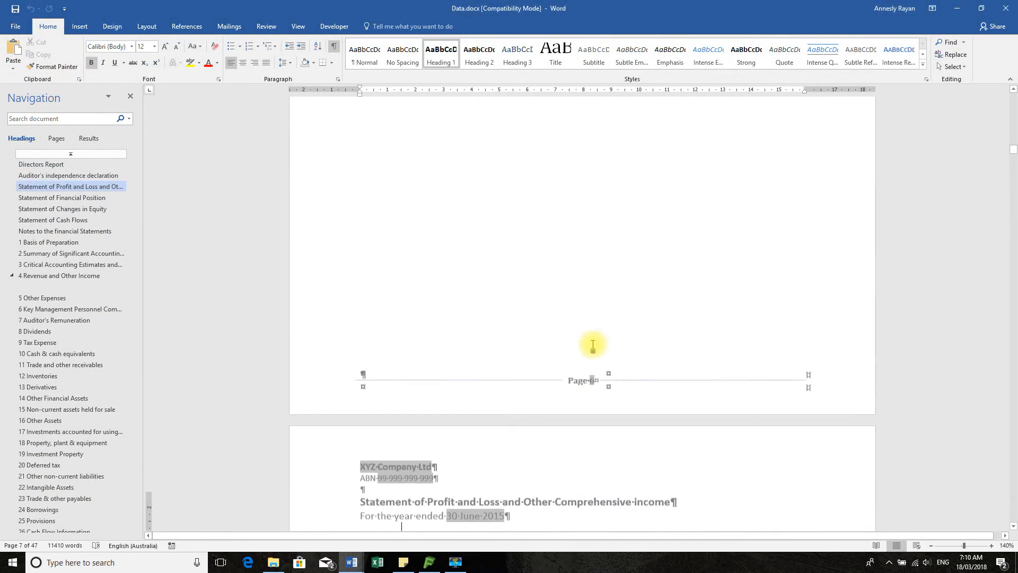
pyautogui.click(62, 165)
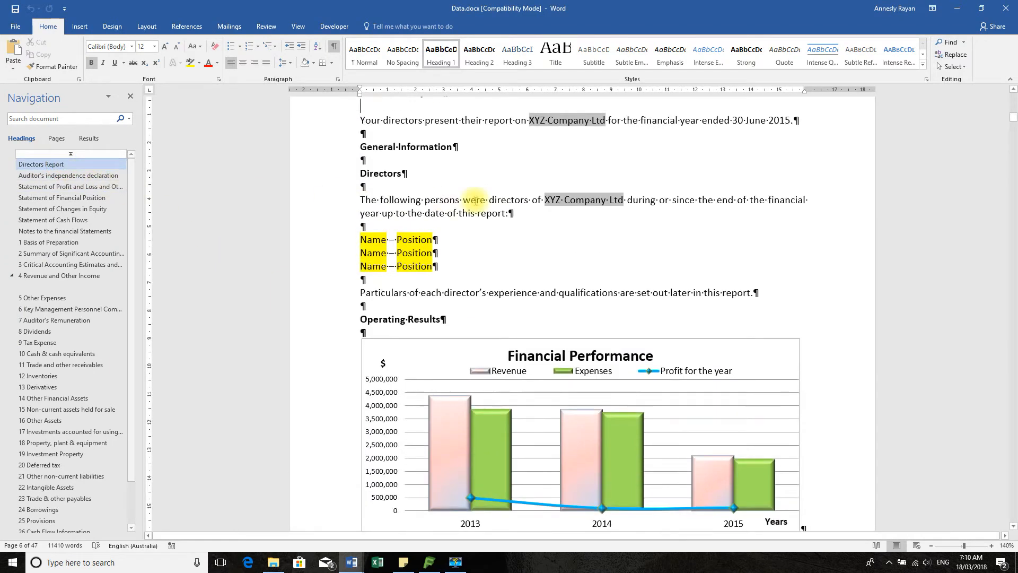
pyautogui.scroll(3, 574, 207)
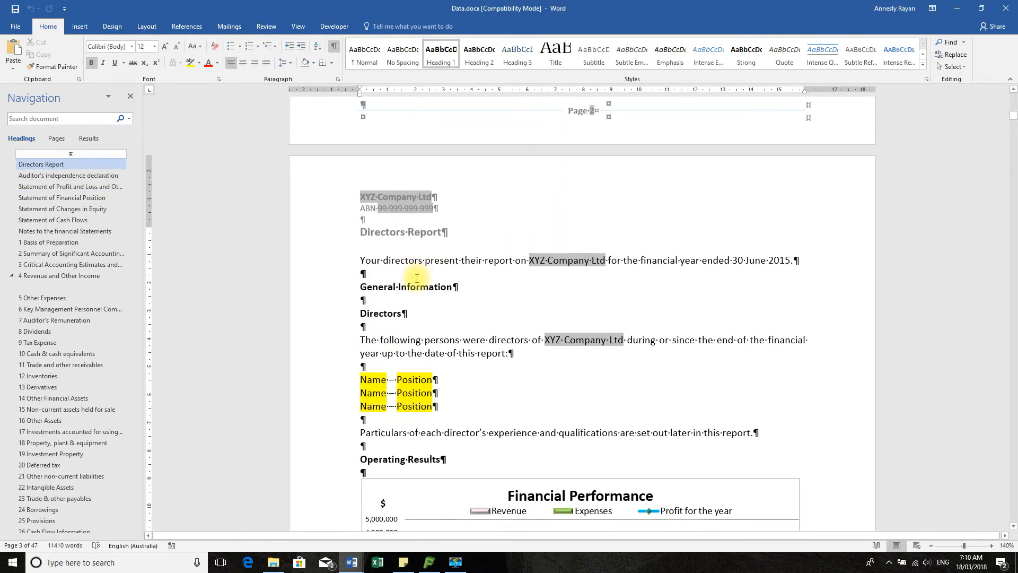
pyautogui.moveTo(368, 259); pyautogui.dragTo(484, 451)
pyautogui.hotkey('ctrl', 'c')
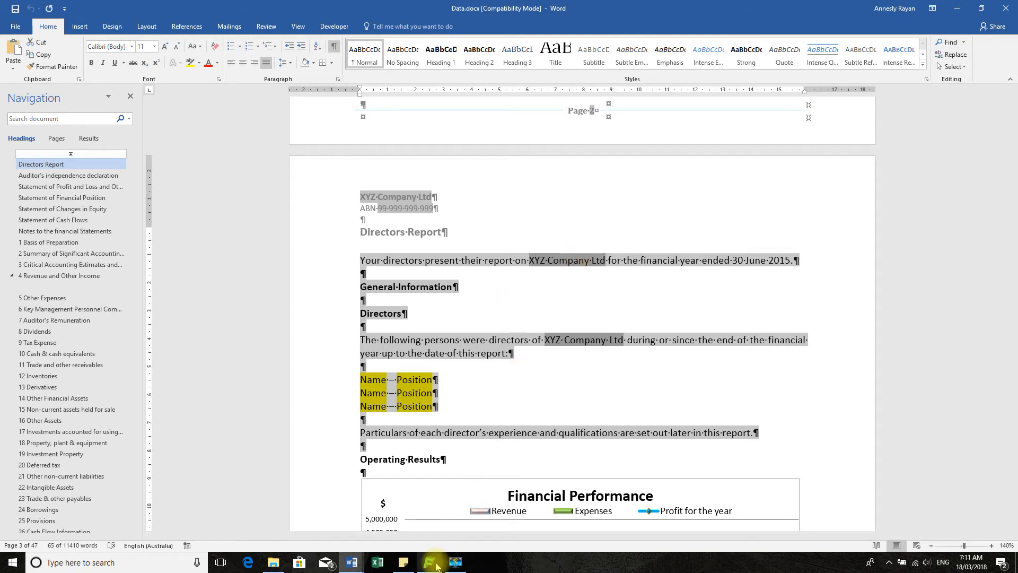
# Paste the copied text into the empty Directors' Report page of Microsoft Word Doc Prep Ltd.docx
pyautogui.moveTo(348, 565)
pyautogui.click(230, 519)
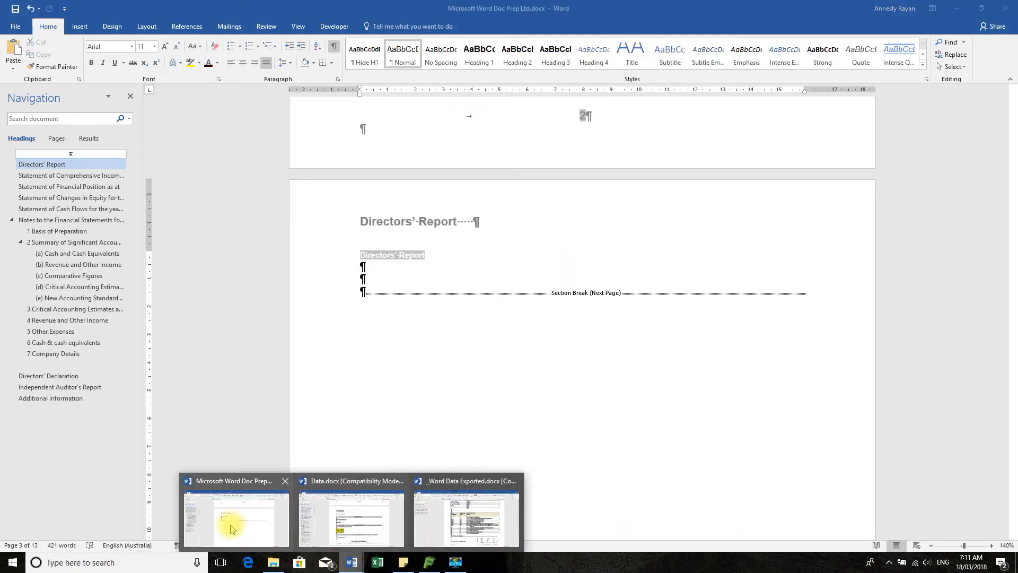
pyautogui.hotkey('ctrl', 'v')
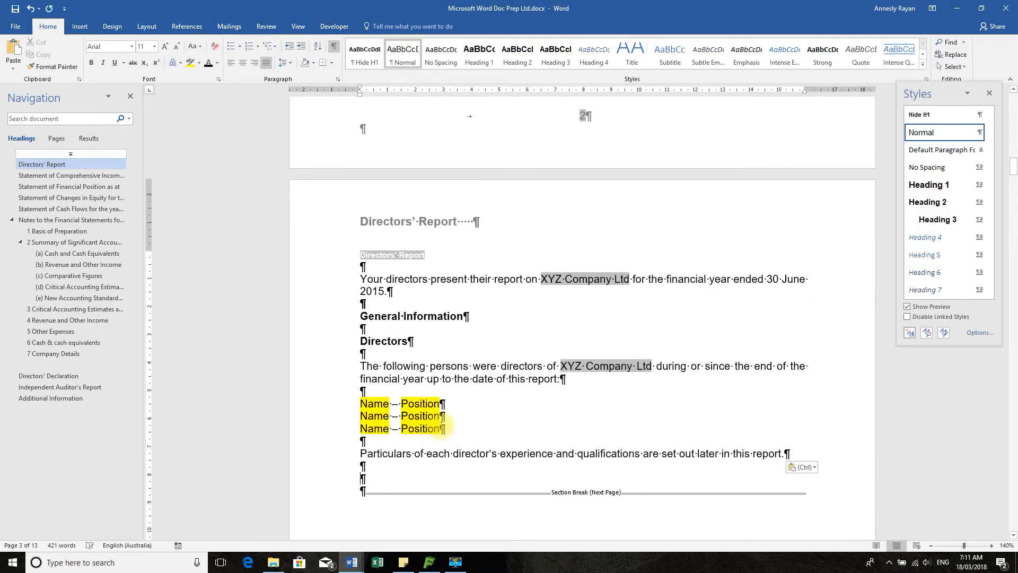
# Reveal the document's field codes and replace the company name on the cover page with a DOCVARIABLE MyEntityName field
pyautogui.click(346, 284)
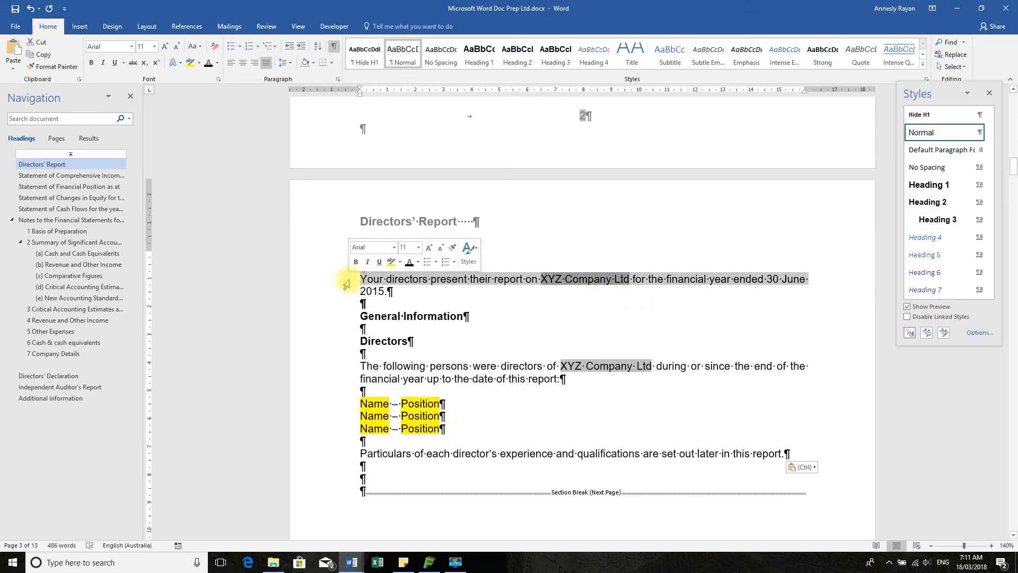
pyautogui.hotkey('alt', 'F9')
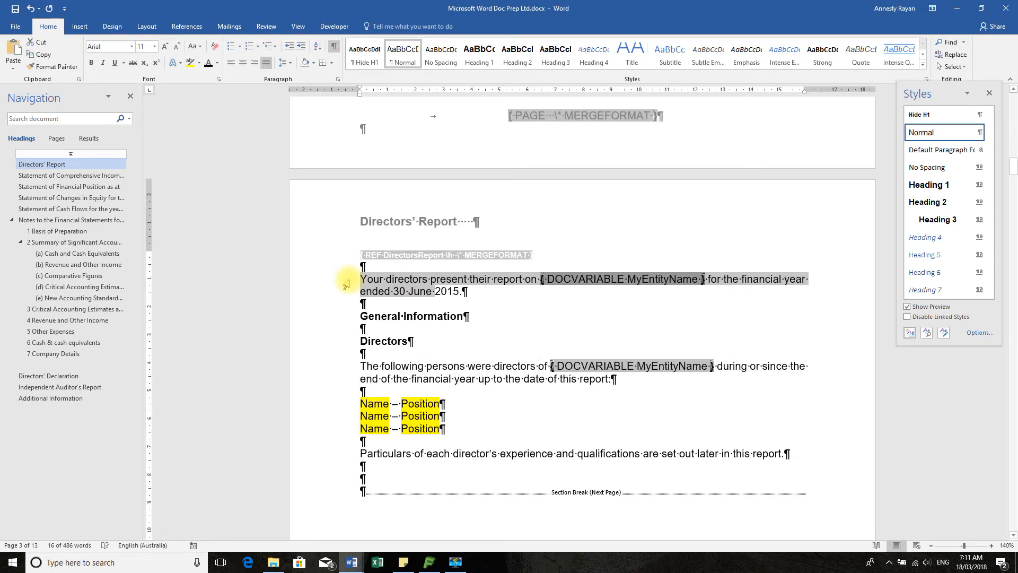
pyautogui.scroll(10, 490, 265)
pyautogui.scroll(3, 509, 265)
pyautogui.scroll(-4, 513, 263)
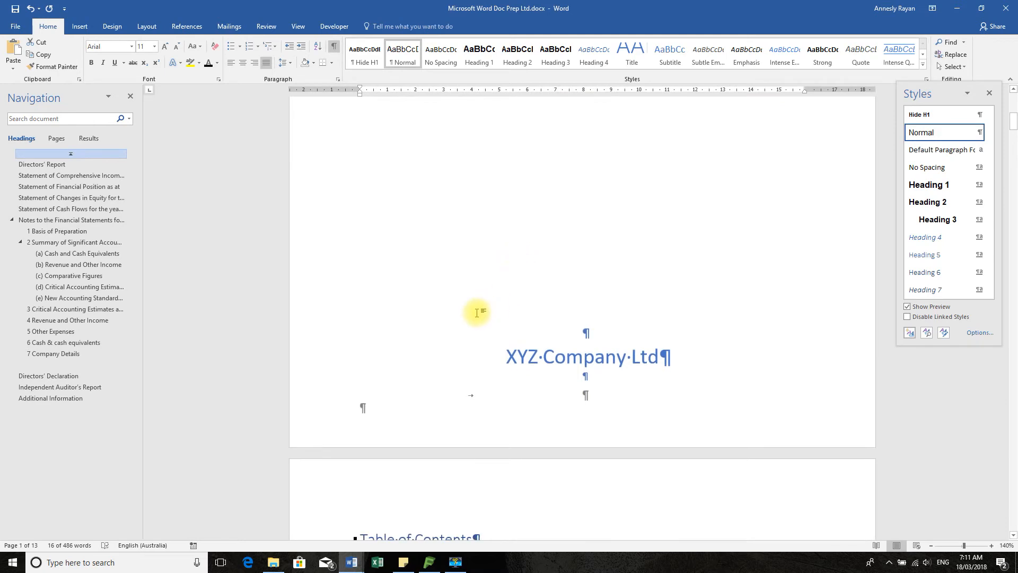
pyautogui.scroll(-2, 476, 313)
pyautogui.click(392, 277)
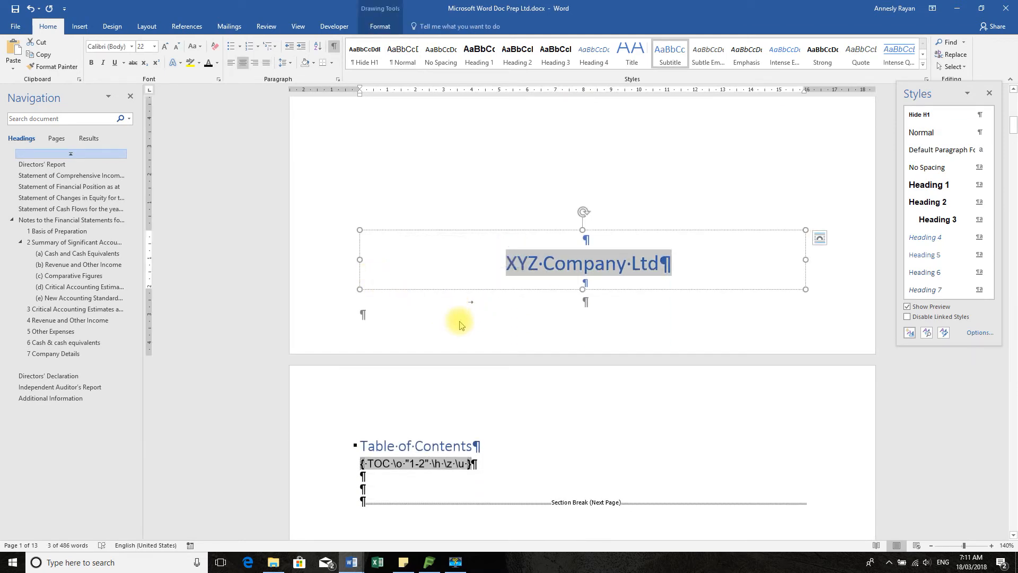
pyautogui.hotkey('shift', 'F9')
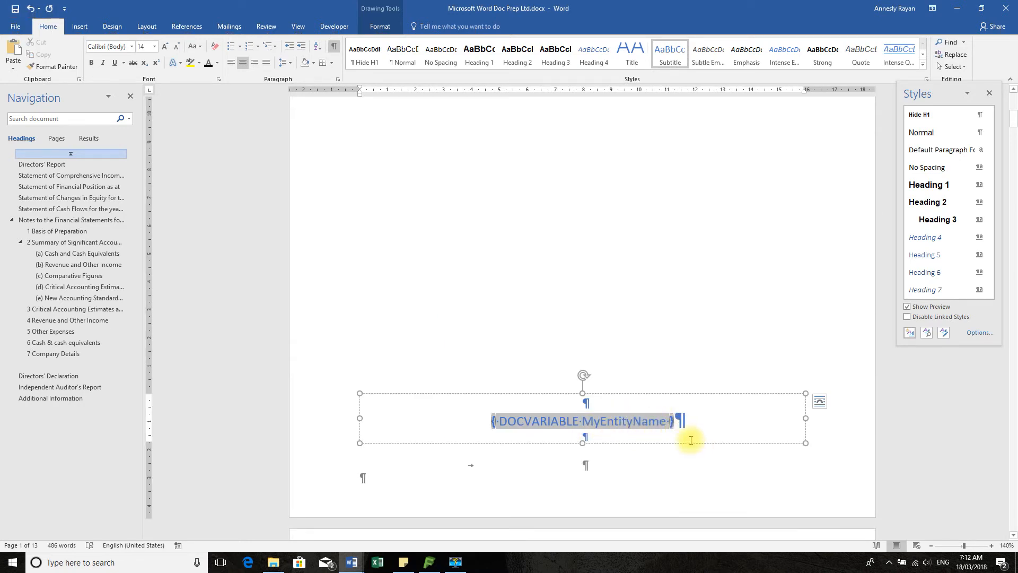
# Set the cover page company name field to font size 24 and switch it back to showing its result
pyautogui.tripleClick(455, 421)
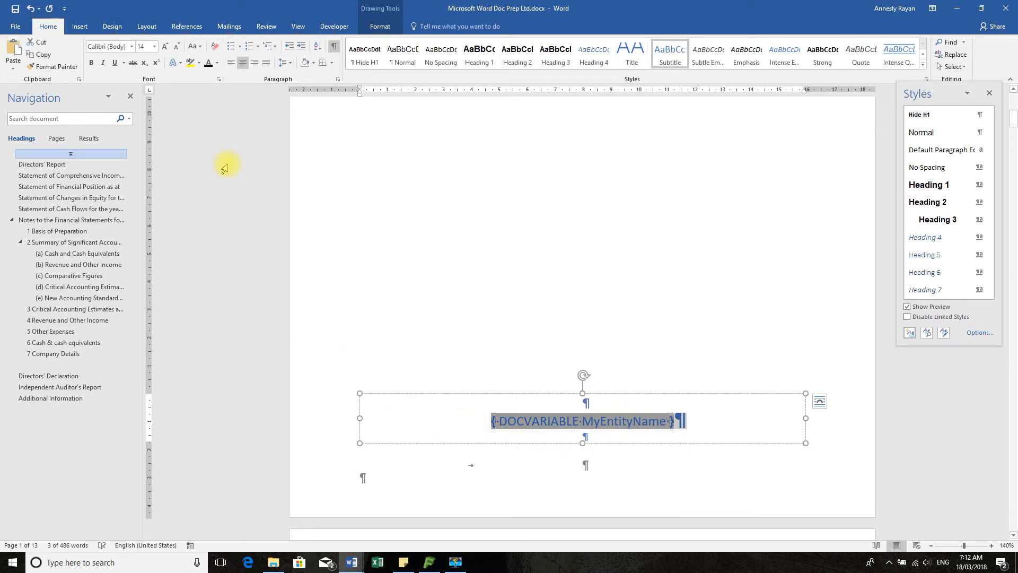
pyautogui.click(154, 47)
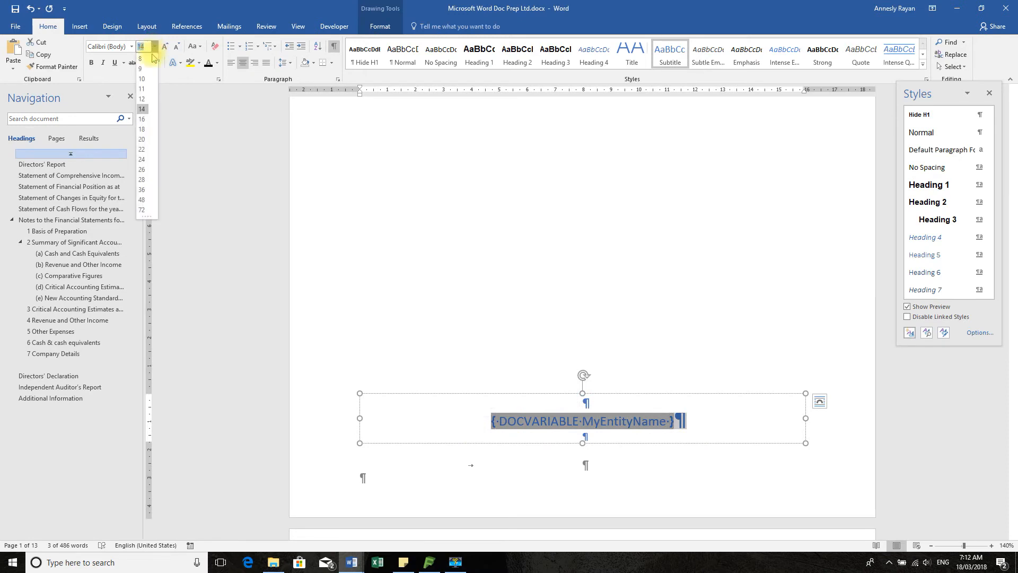
pyautogui.click(142, 159)
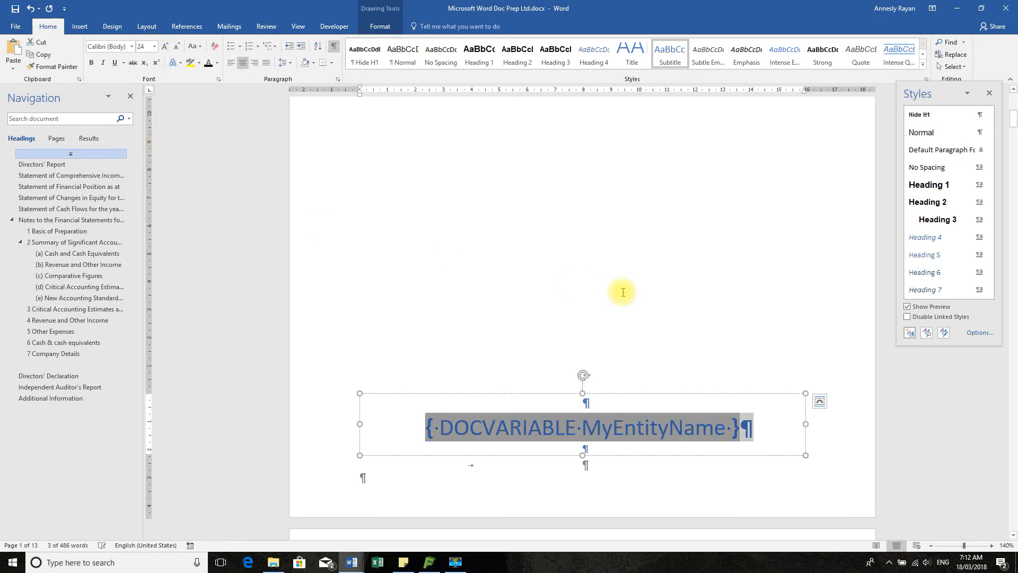
pyautogui.hotkey('shift', 'F9')
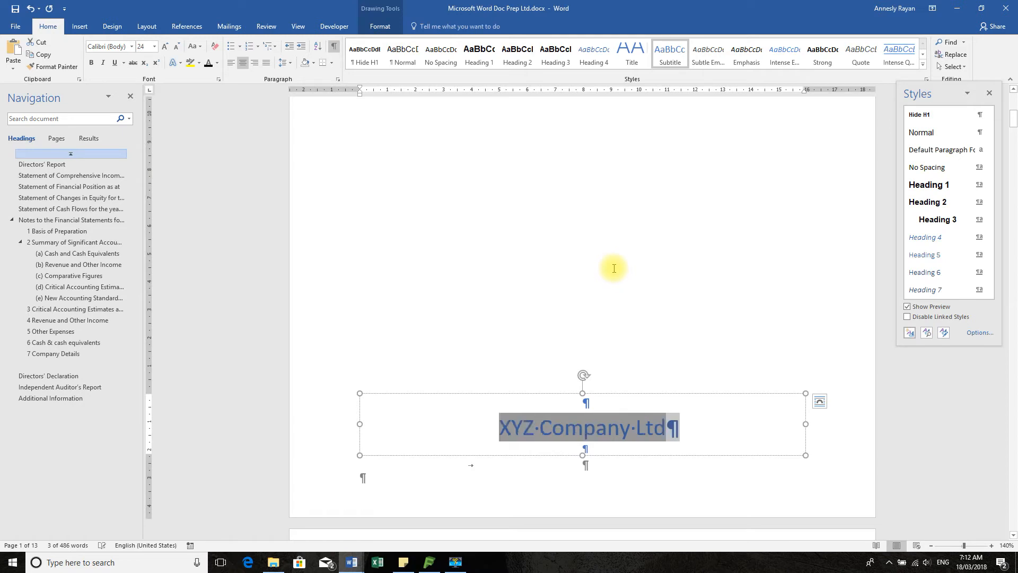
pyautogui.click(612, 253)
# Review the company name fields on the cover page and in the Directors' Report text
pyautogui.scroll(5, 726, 244)
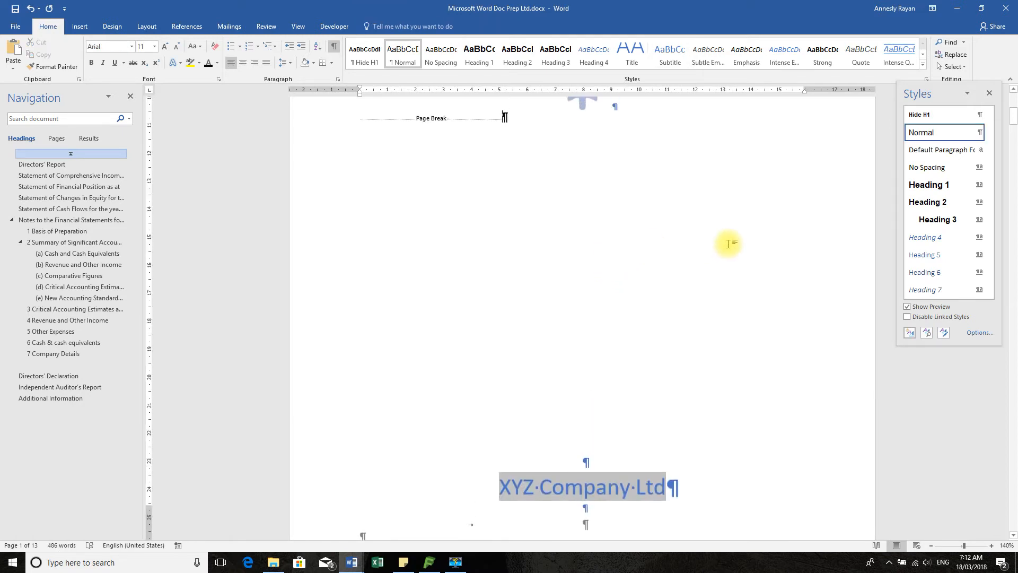
pyautogui.scroll(-5, 730, 240)
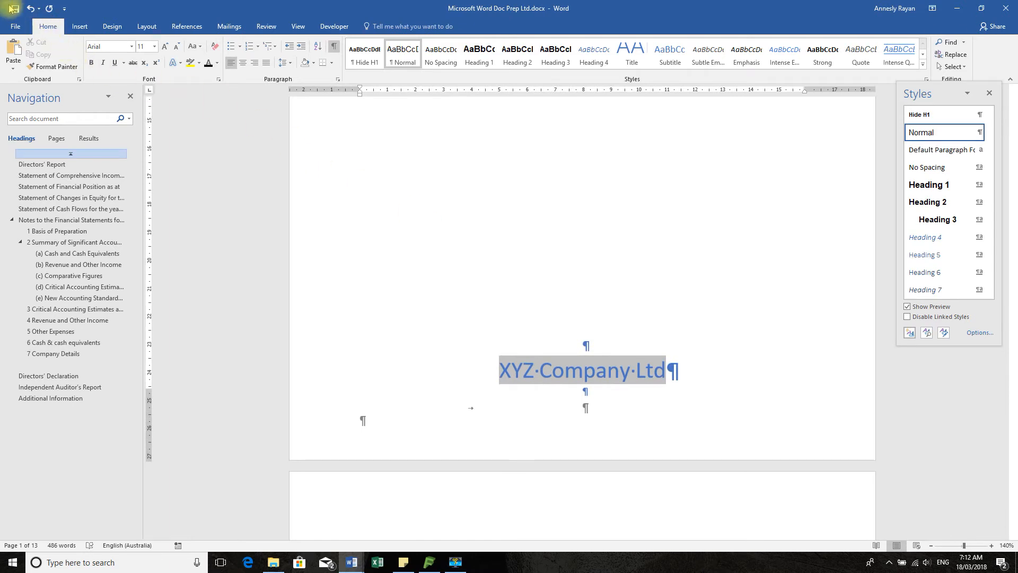
pyautogui.scroll(-10, 627, 307)
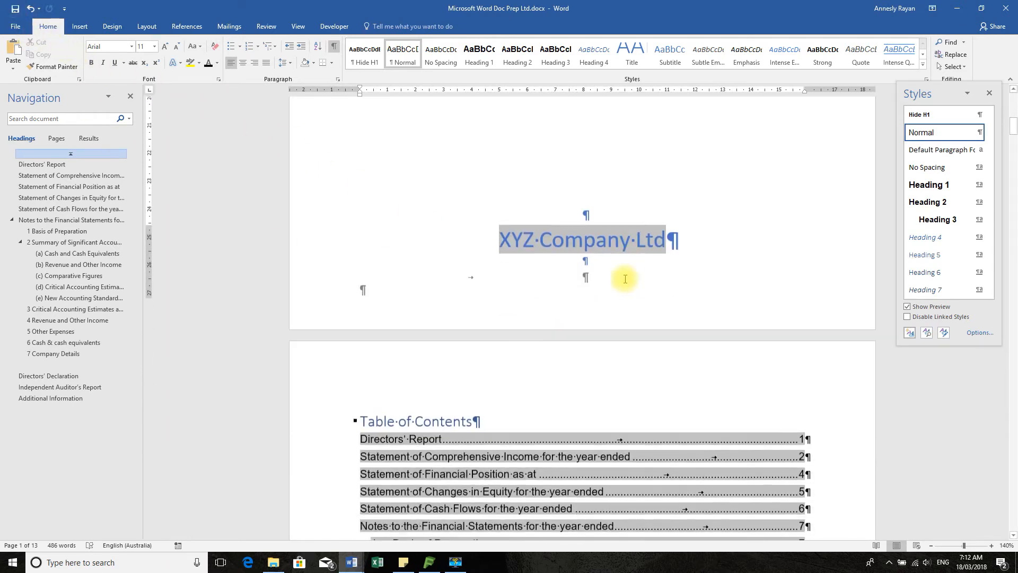
pyautogui.scroll(-8, 627, 260)
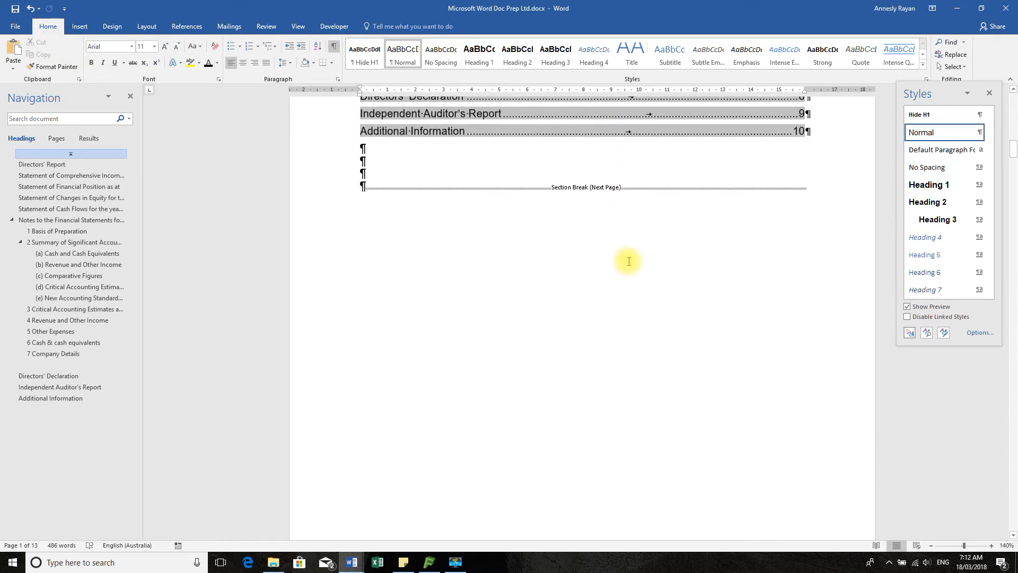
pyautogui.scroll(-2, 628, 261)
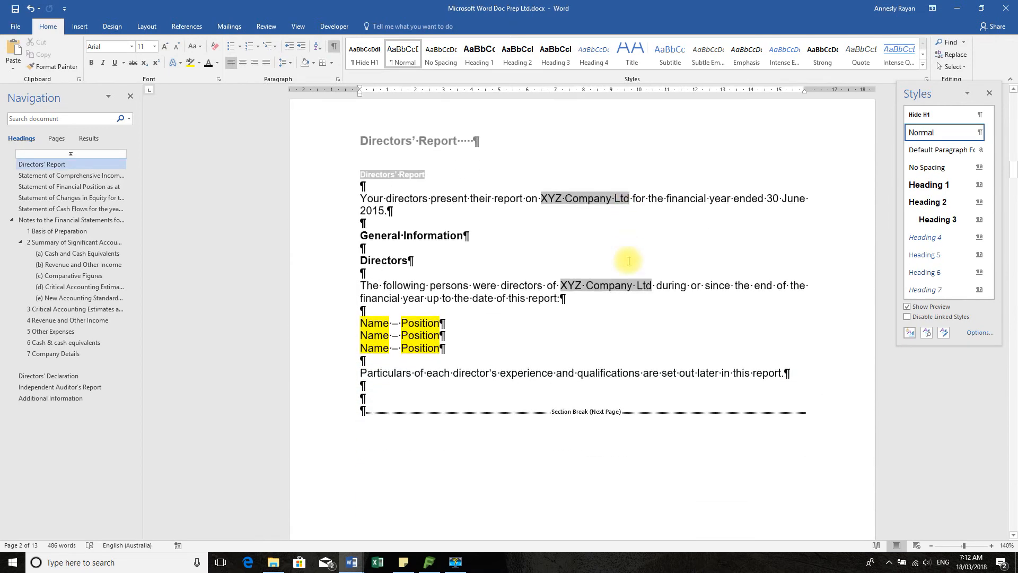
pyautogui.click(588, 202)
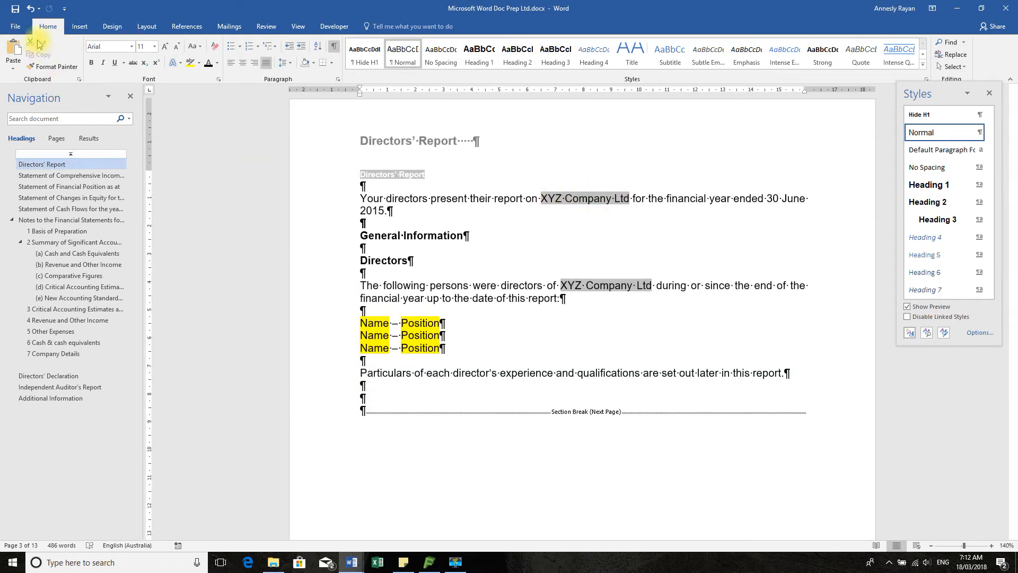
# Switch to Easy FS and set the EntityName word field's details to "XYZ Company Ltd - Changed"
pyautogui.click(429, 562)
pyautogui.click(486, 201)
pyautogui.click(632, 86)
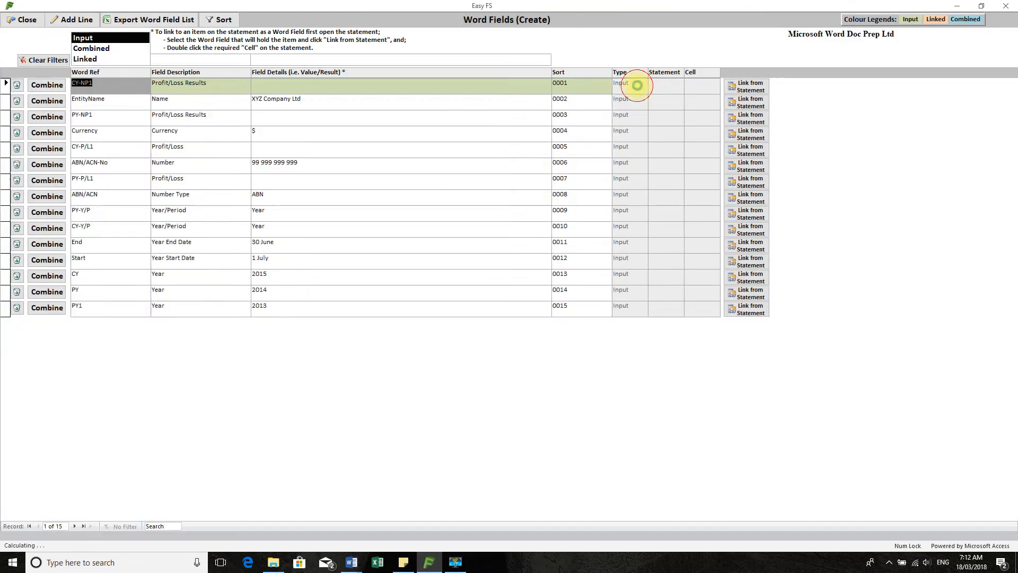
pyautogui.click(298, 98)
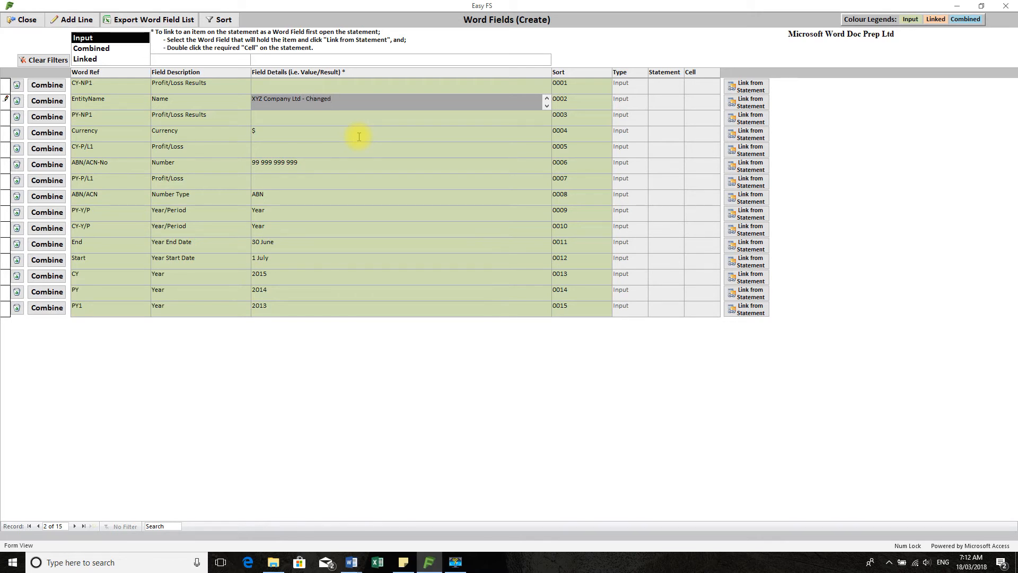
pyautogui.click(286, 130)
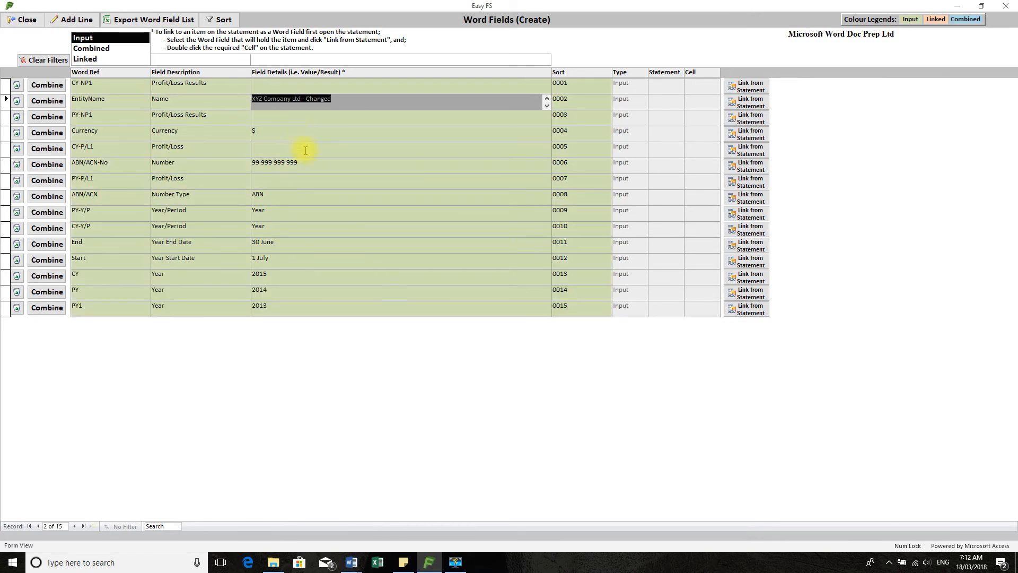
# Return to Microsoft Word Doc Prep Ltd.docx and examine the Statement of Comprehensive Income page
pyautogui.moveTo(355, 567)
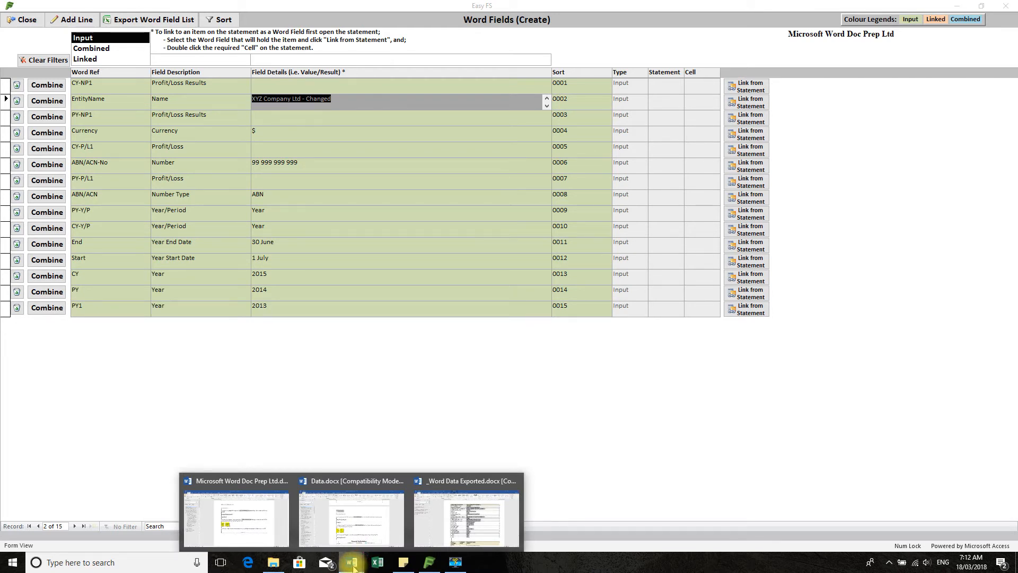
pyautogui.moveTo(364, 528)
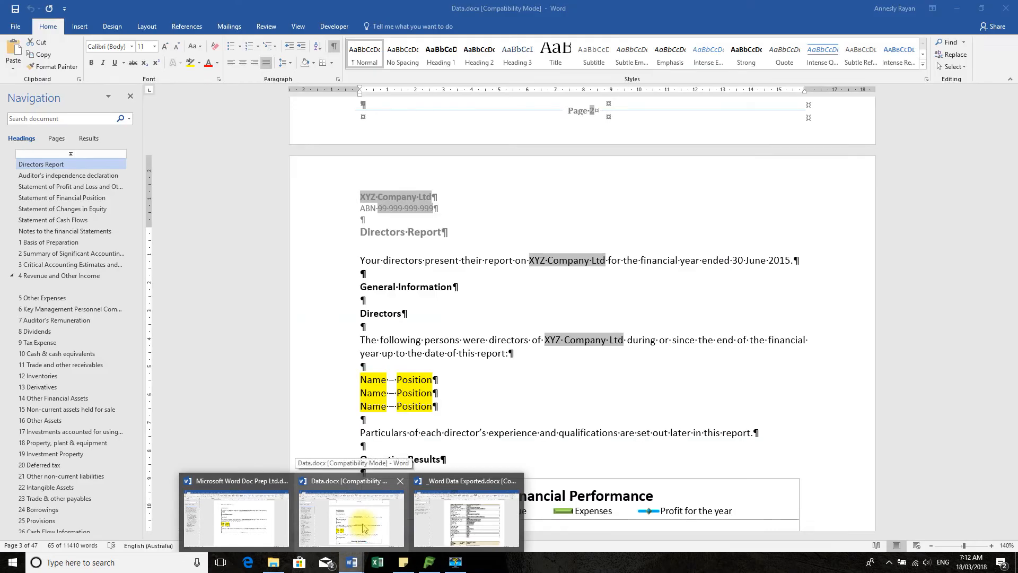
pyautogui.click(236, 517)
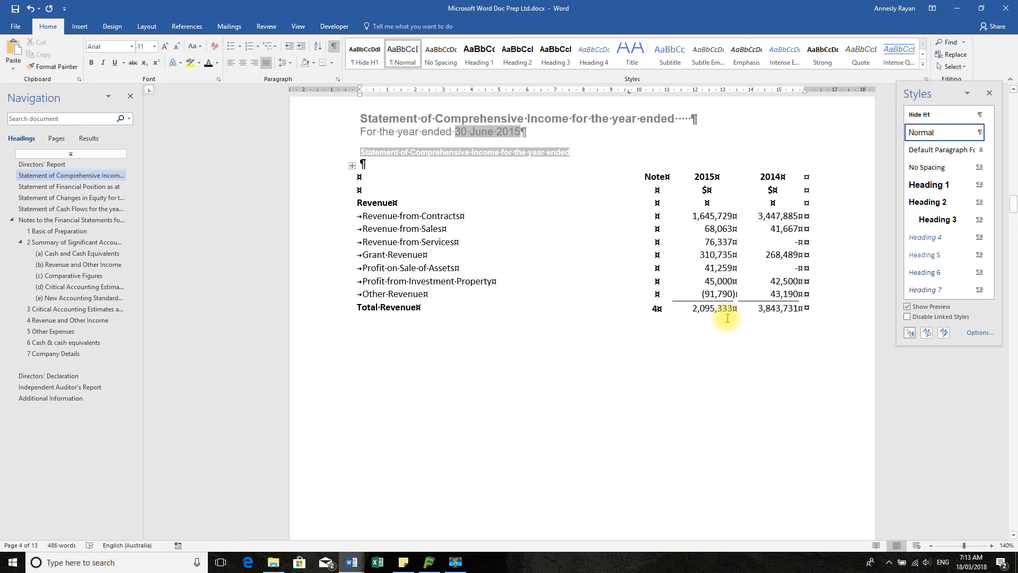
pyautogui.scroll(8, 716, 257)
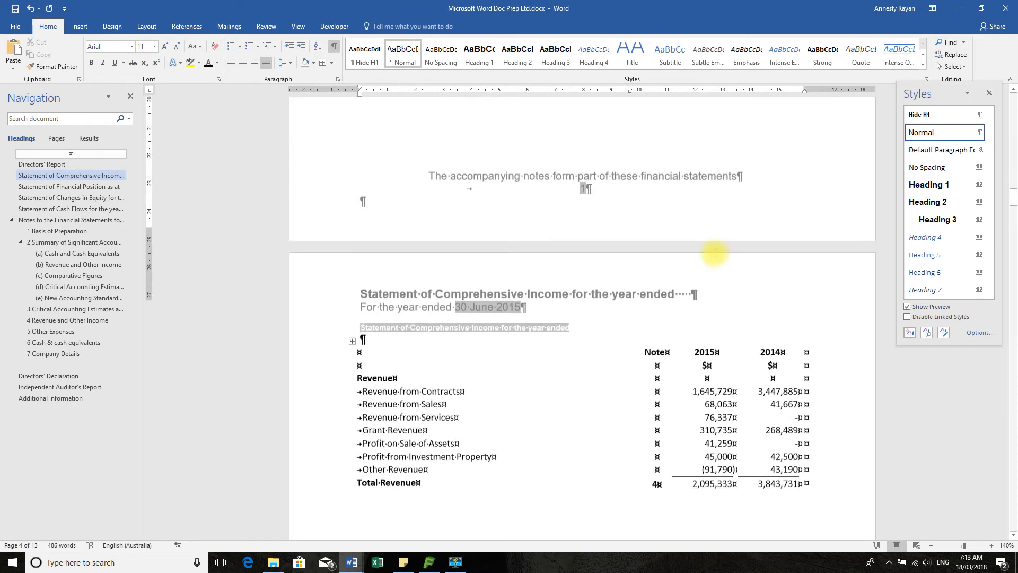
# Save the document and add four blank paragraphs below the Particulars sentence at the end of the Directors' Report
pyautogui.scroll(3, 716, 256)
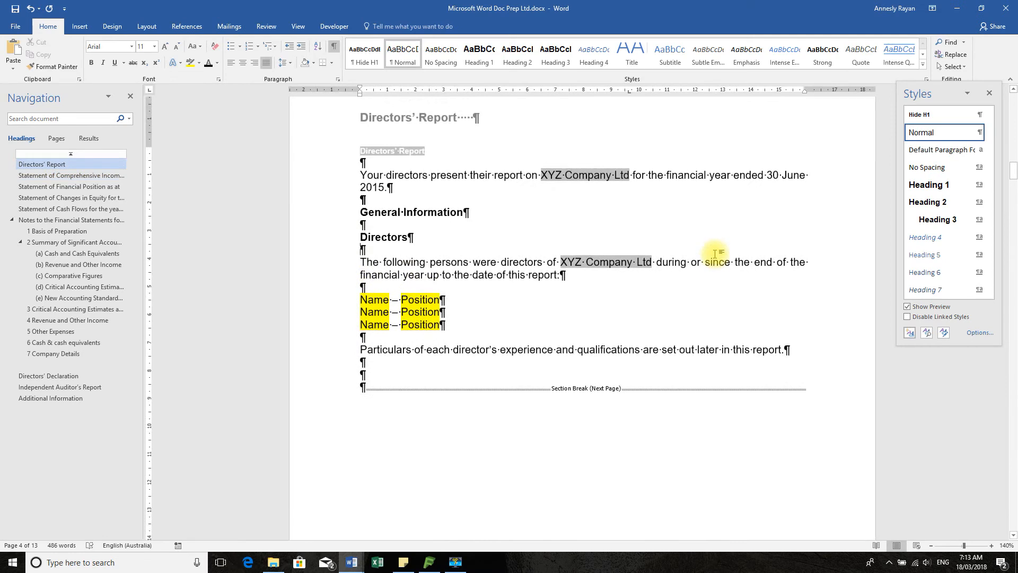
pyautogui.click(14, 9)
pyautogui.click(50, 397)
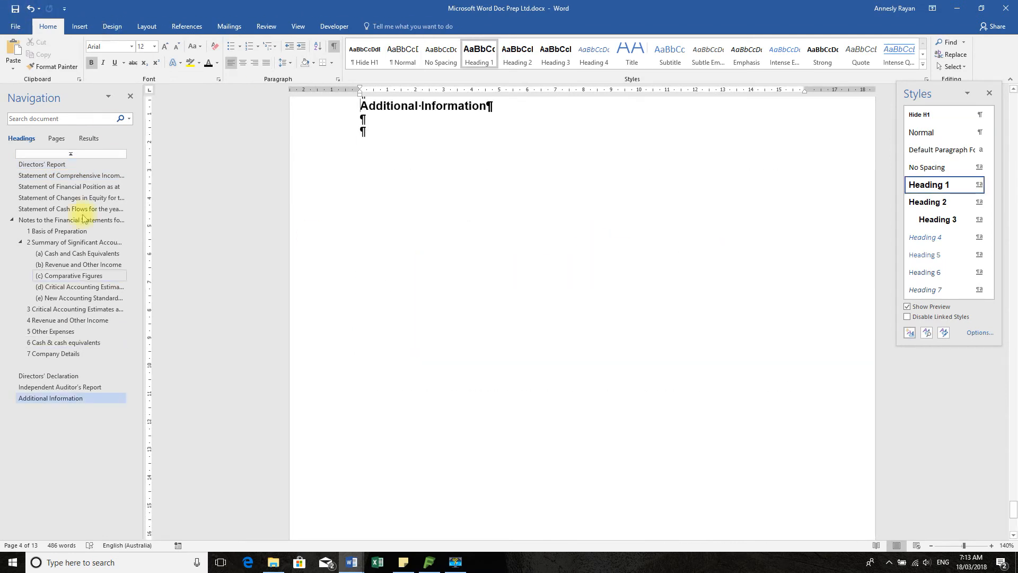
pyautogui.click(61, 166)
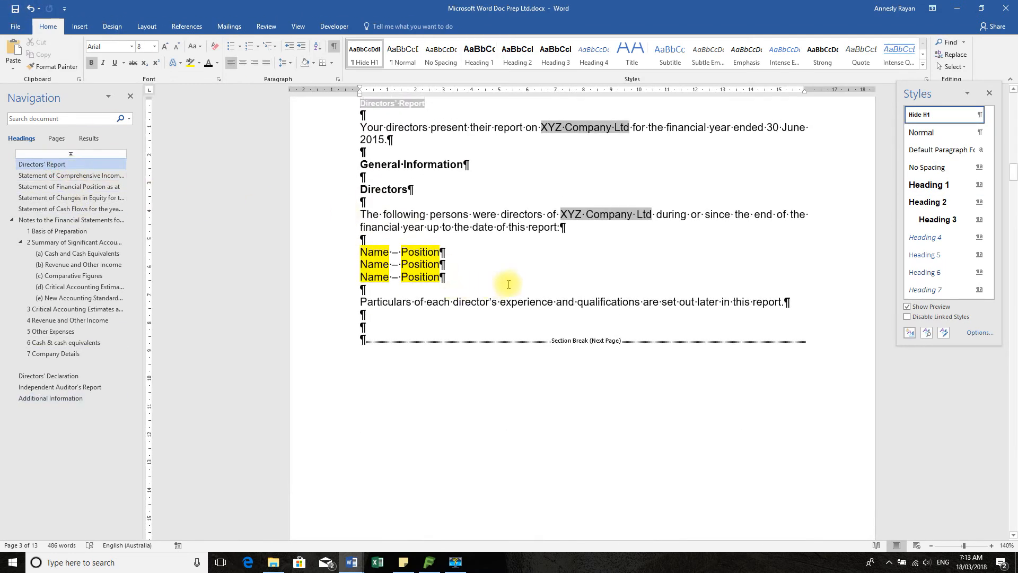
pyautogui.click(513, 285)
pyautogui.click(372, 325)
pyautogui.press('Return')
pyautogui.press('Return')
pyautogui.press('Return')
pyautogui.press('Return')
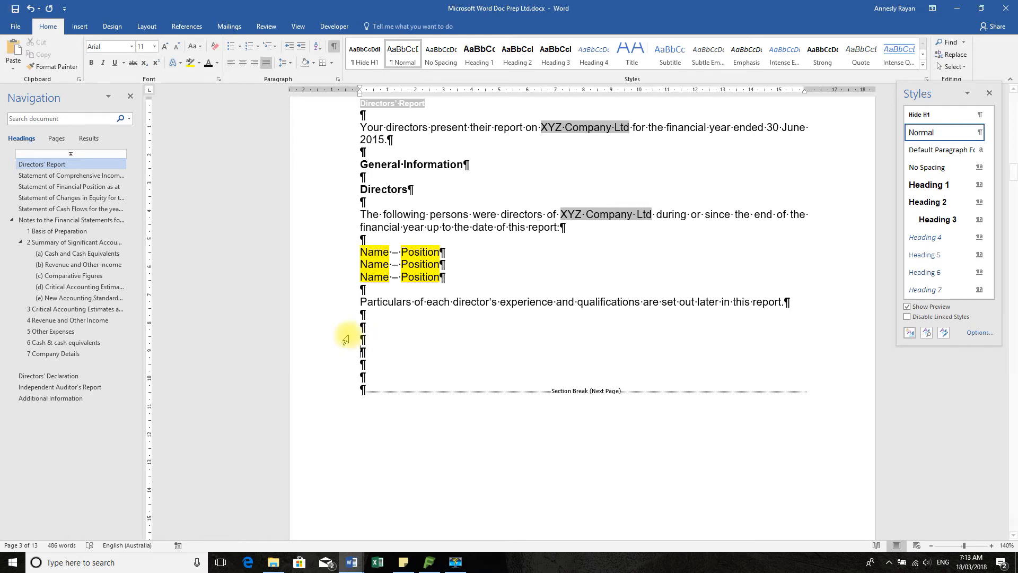
# Switch to _Word Data Exported.docx and copy the first Profit/Loss Results field, 115,564, from the field description table
pyautogui.click(361, 561)
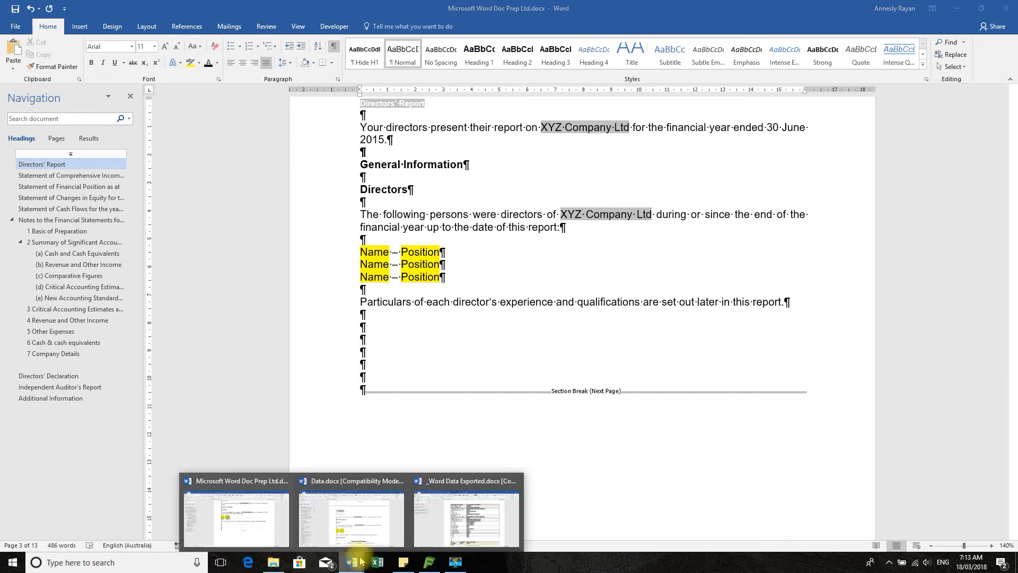
pyautogui.click(466, 533)
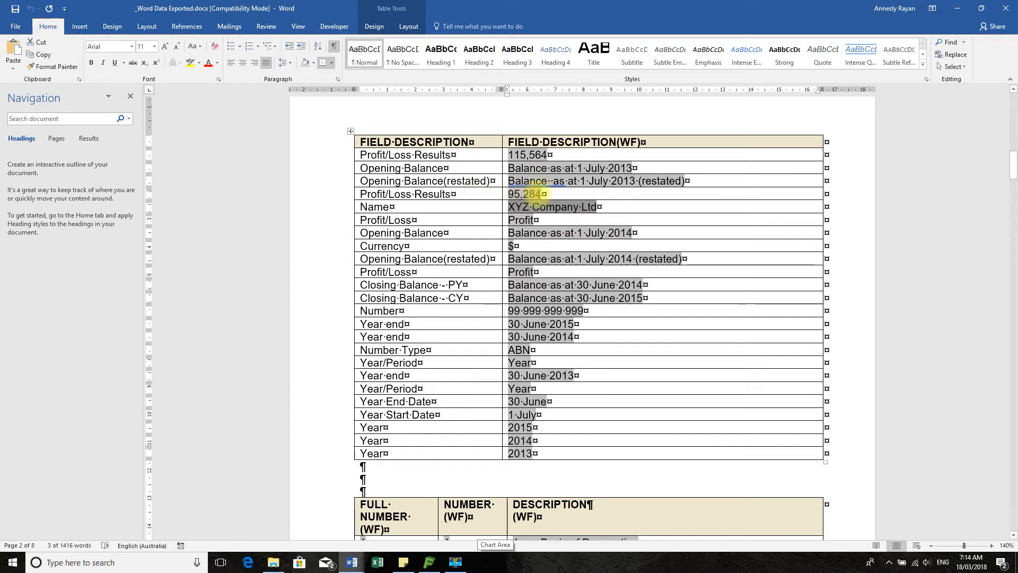
pyautogui.click(552, 194)
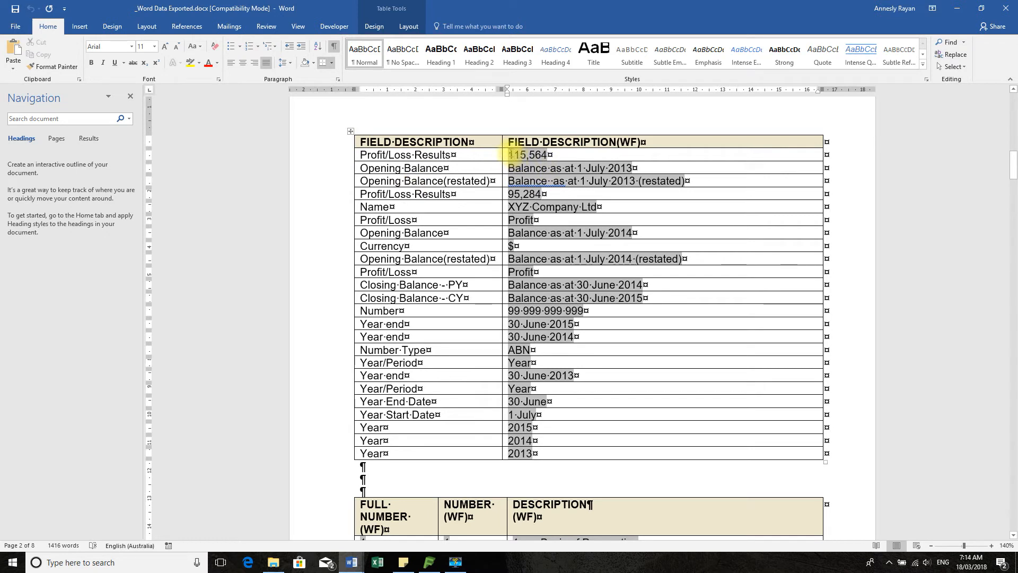
pyautogui.doubleClick(550, 154)
pyautogui.hotkey('ctrl', 'c')
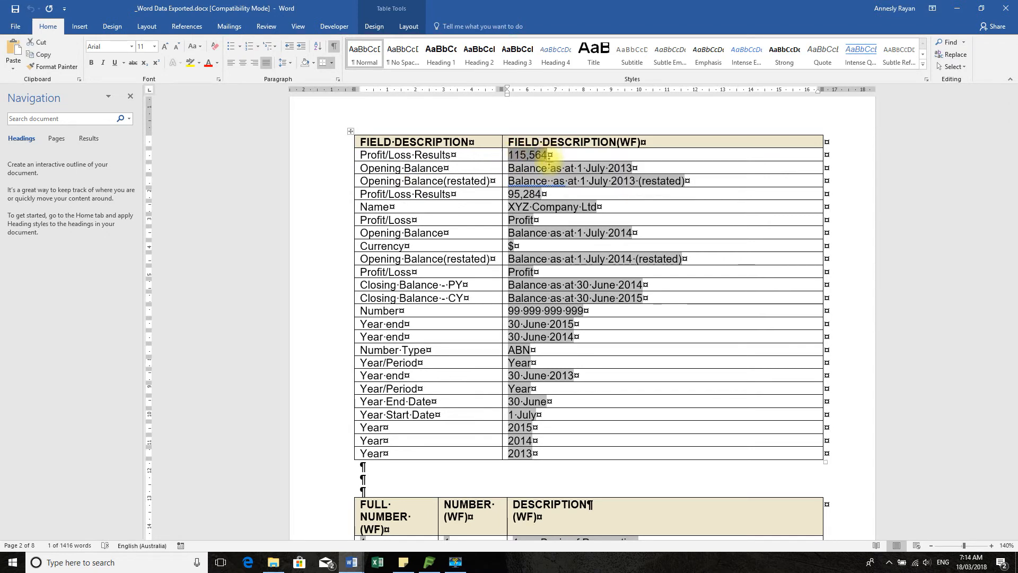
# Paste the copied 115,564 field below the Directors' Report text in Microsoft Word Doc Prep Ltd.docx and add three new paragraphs after it
pyautogui.click(351, 562)
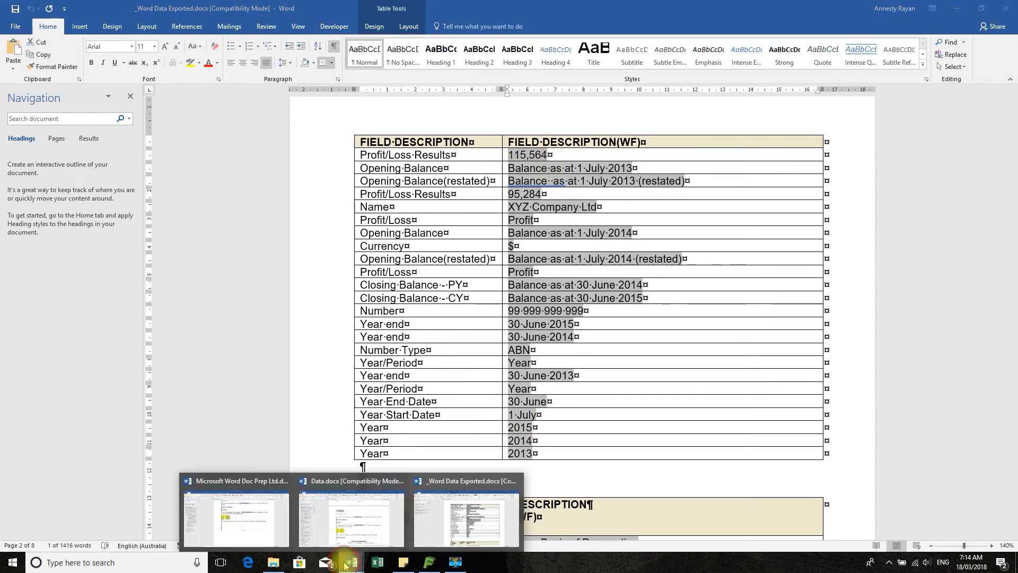
pyautogui.click(261, 546)
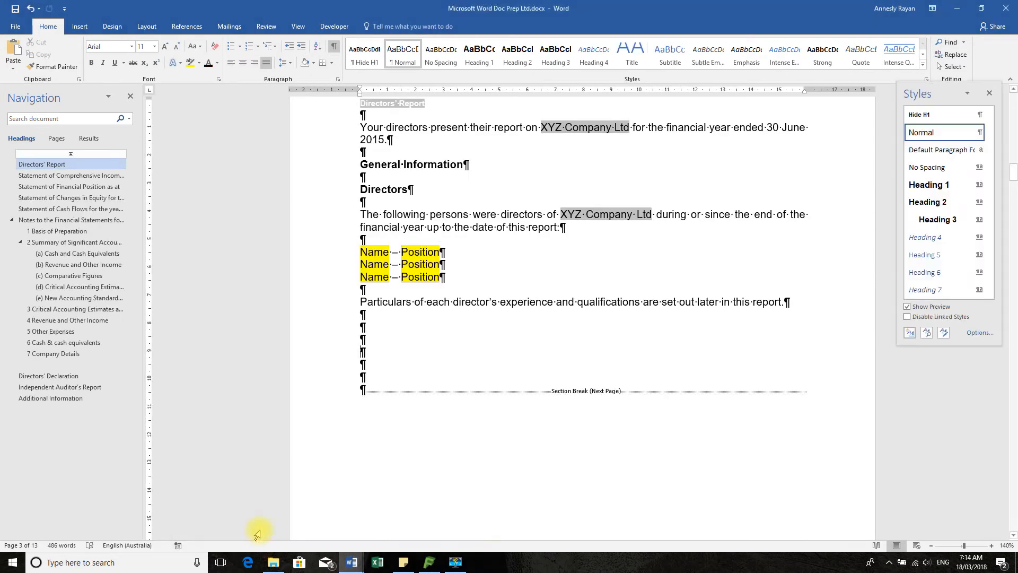
pyautogui.click(372, 352)
pyautogui.hotkey('ctrl', 'v')
pyautogui.press('Return')
pyautogui.press('Return')
pyautogui.press('Return')
# Return to _Word Data Exported.docx and copy the second Profit/Loss Results field, 95,284
pyautogui.click(354, 562)
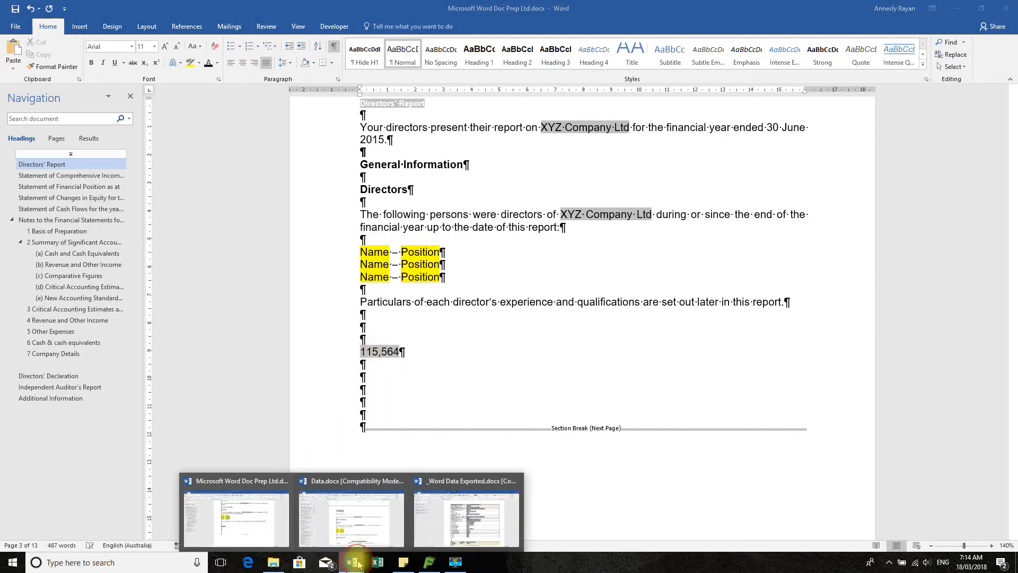
pyautogui.click(462, 517)
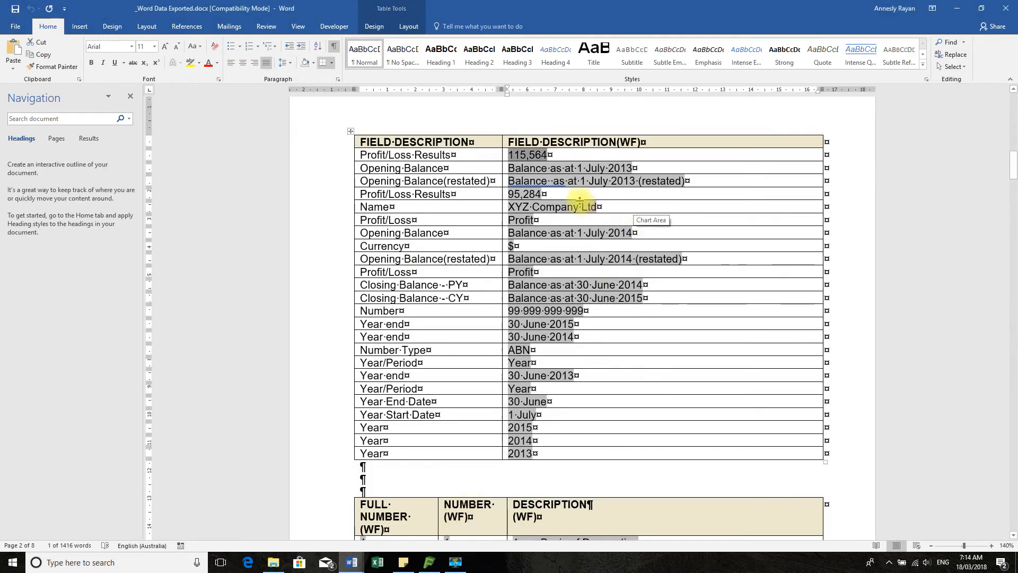
pyautogui.moveTo(538, 196); pyautogui.dragTo(507, 193)
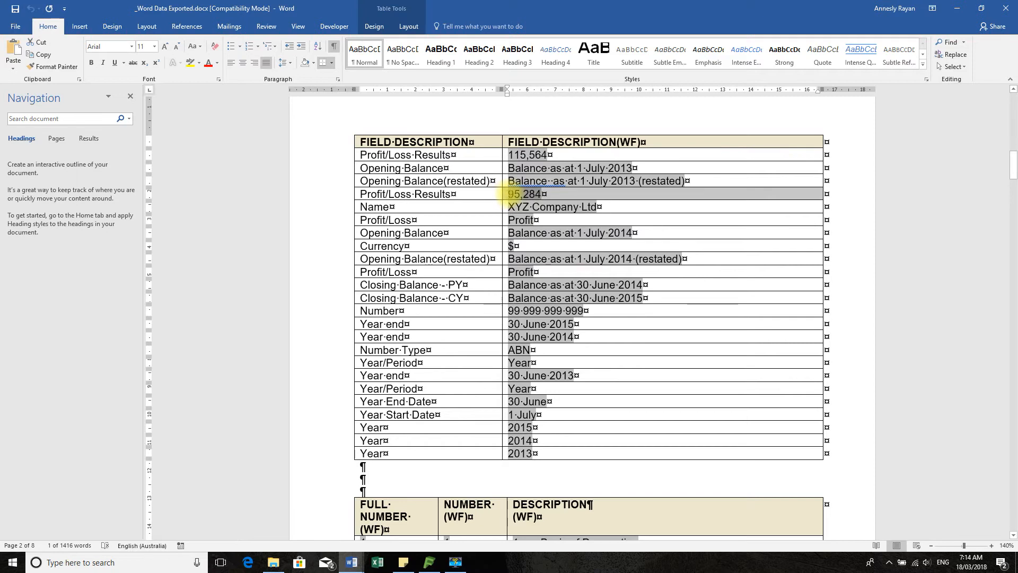
pyautogui.click(567, 207)
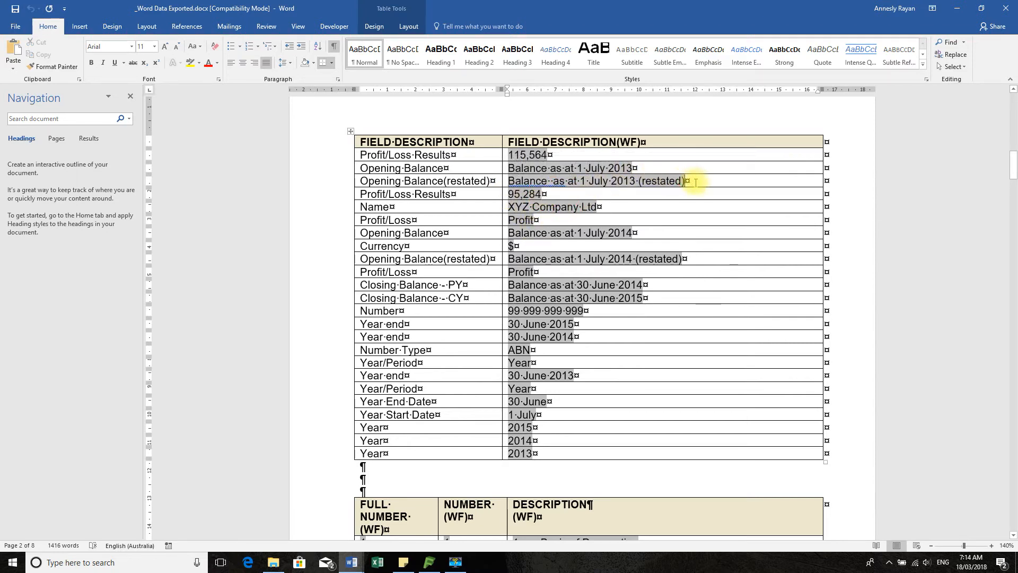
pyautogui.press('F11')
pyautogui.hotkey('ctrl', 'c')
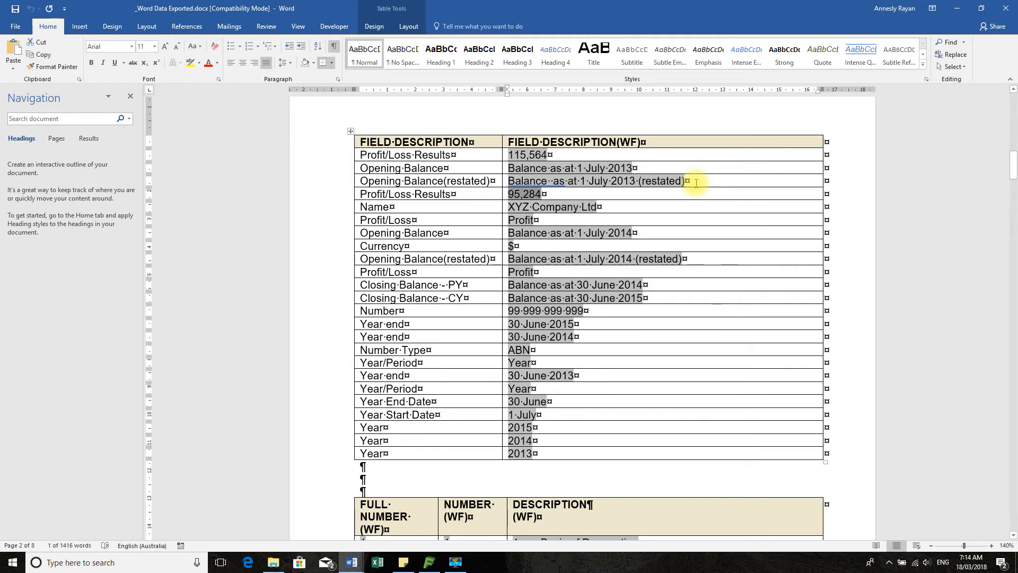
# Paste the 95,284 field below the 115,564 field in the Directors' Report of Microsoft Word Doc Prep Ltd.docx
pyautogui.click(354, 561)
pyautogui.click(245, 522)
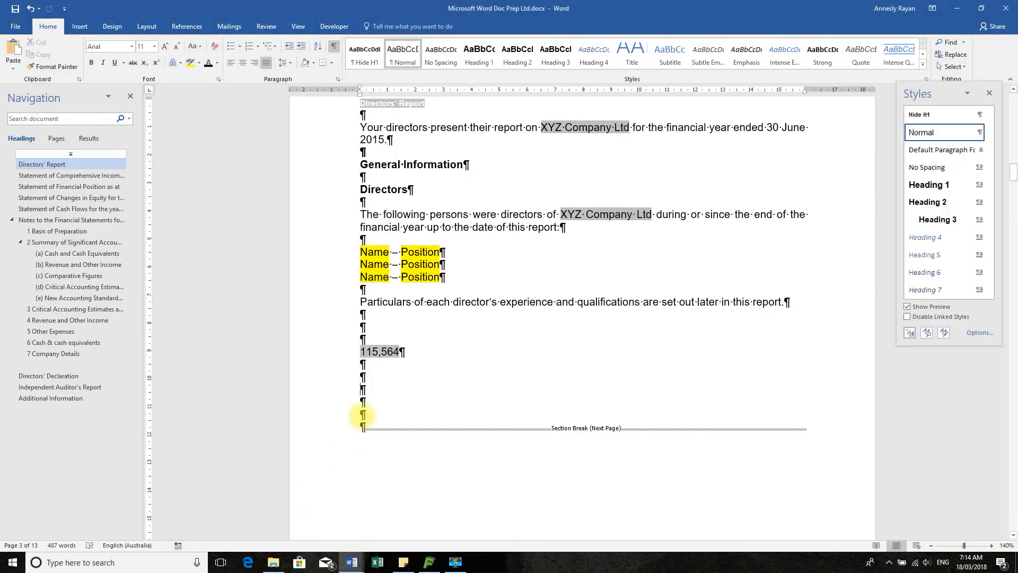
pyautogui.click(388, 389)
pyautogui.hotkey('ctrl', 'v')
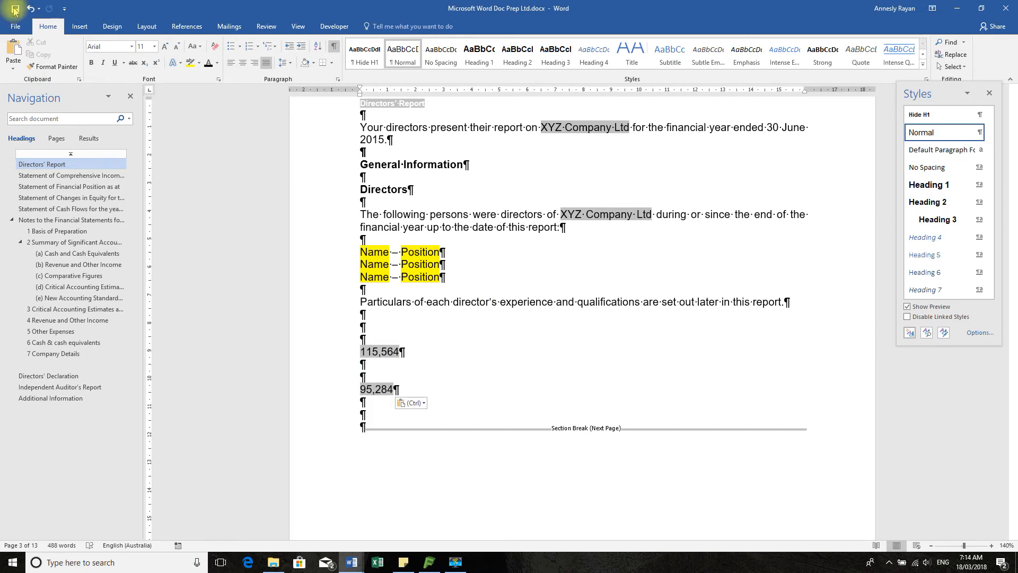
# Remove the Page break before setting from the blank row above Less: Expenses in the Statement of Comprehensive Income
pyautogui.scroll(-10, 557, 313)
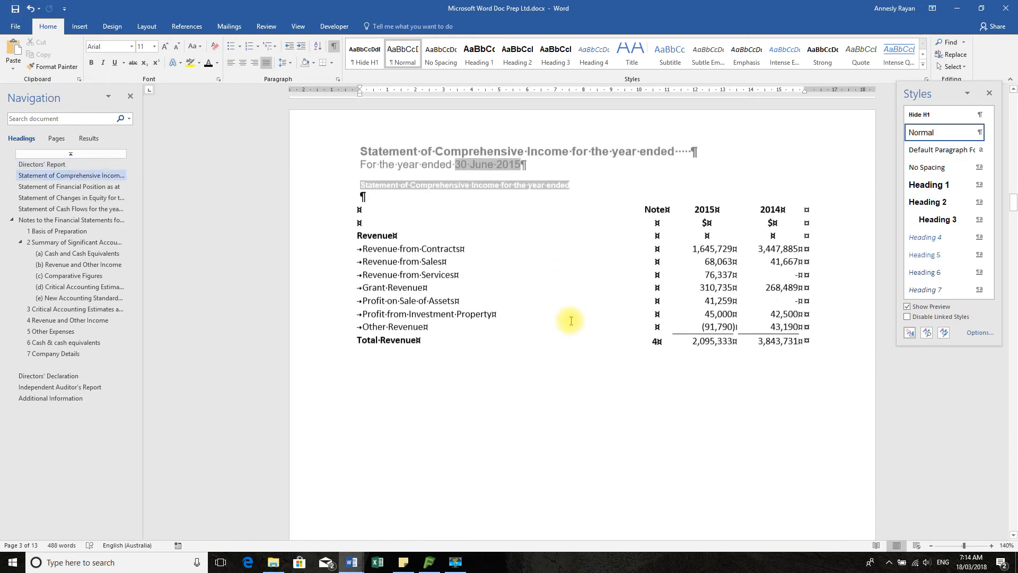
pyautogui.scroll(-12, 570, 319)
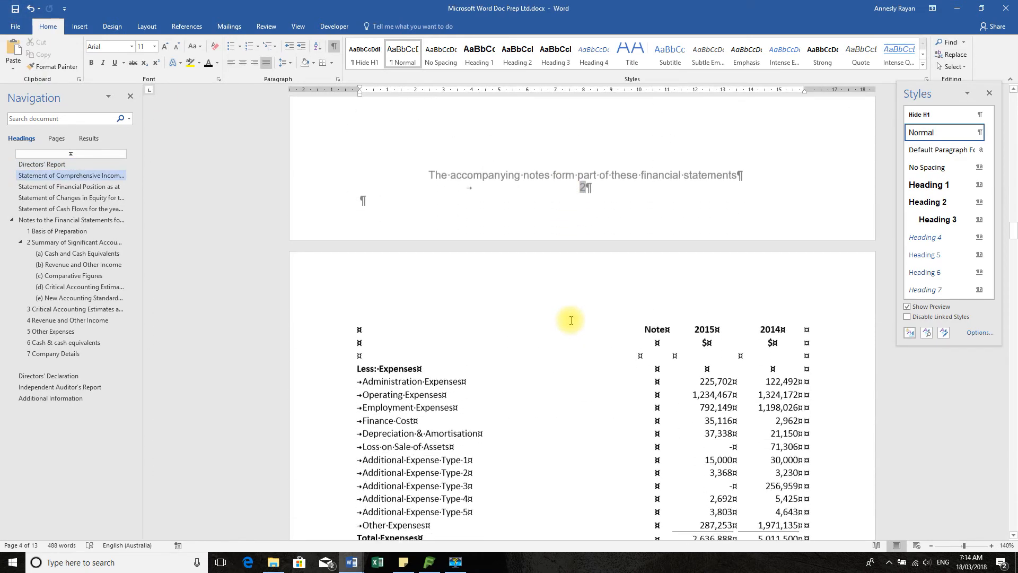
pyautogui.scroll(2, 385, 219)
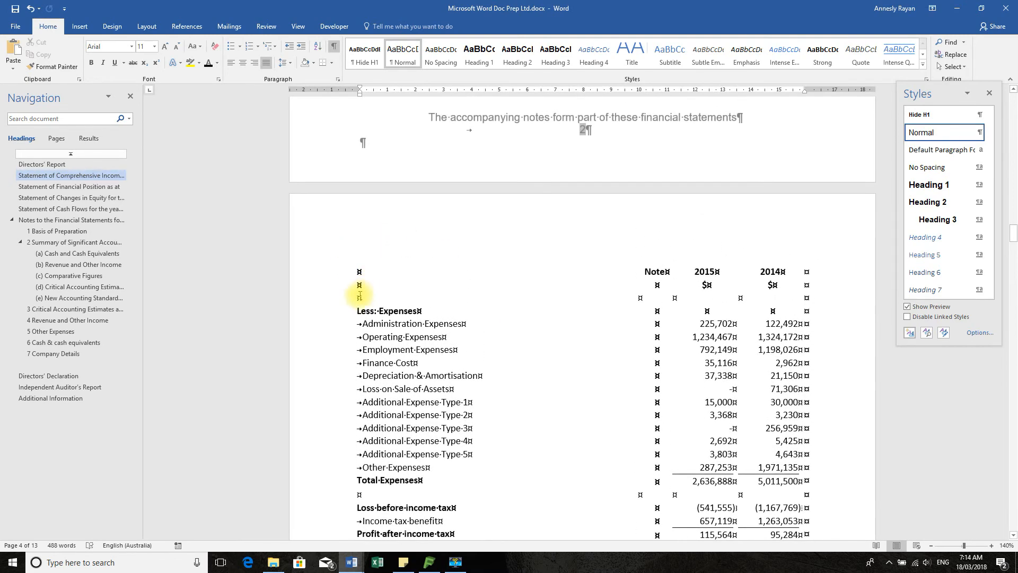
pyautogui.click(354, 296)
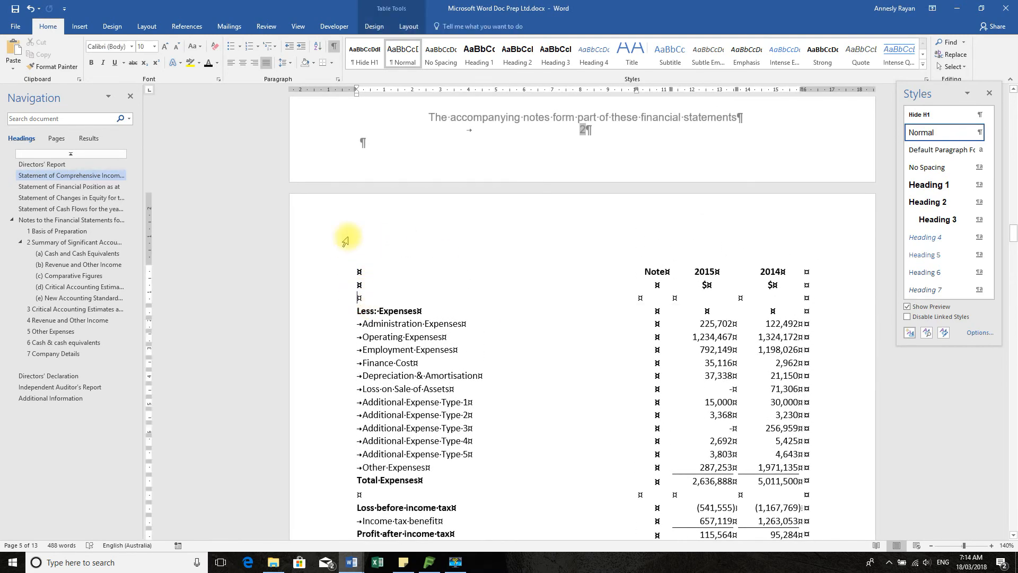
pyautogui.click(337, 79)
pyautogui.click(497, 149)
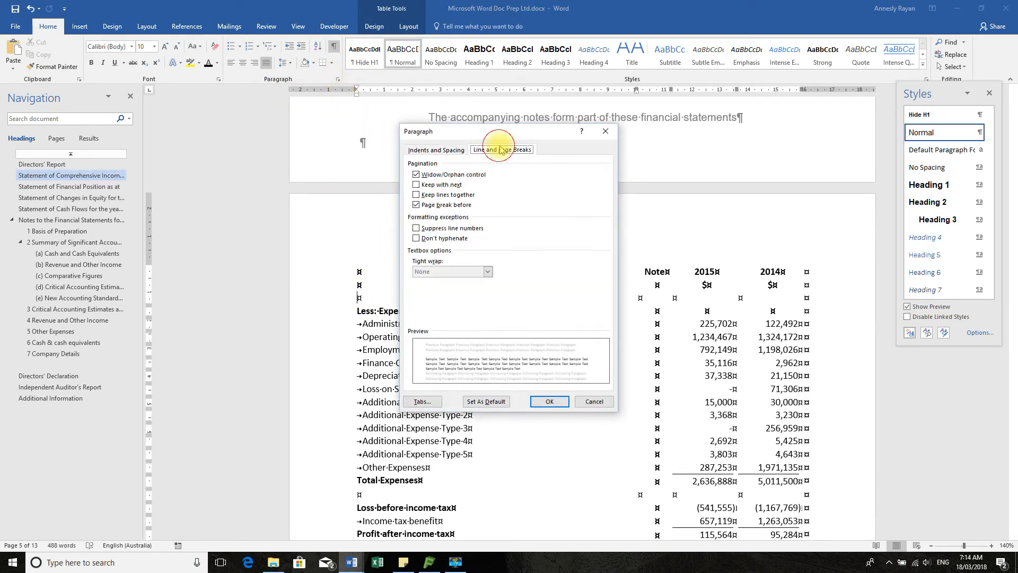
pyautogui.click(416, 204)
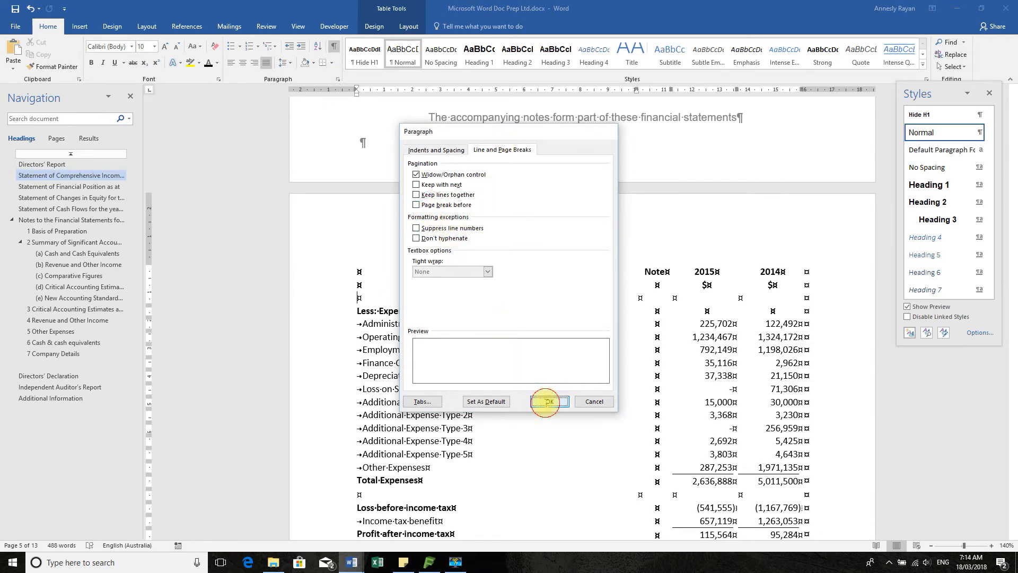
pyautogui.click(549, 402)
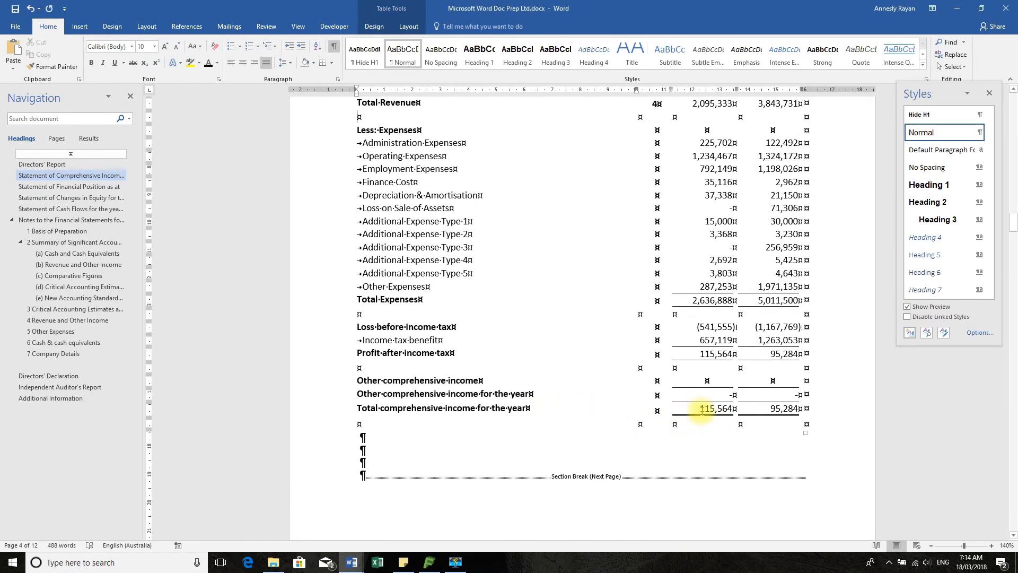
# Place the insertion point at the end of the Directors' Report and select the Summary Financial performance chart in _Word Data Exported.docx for copying
pyautogui.scroll(12, 682, 386)
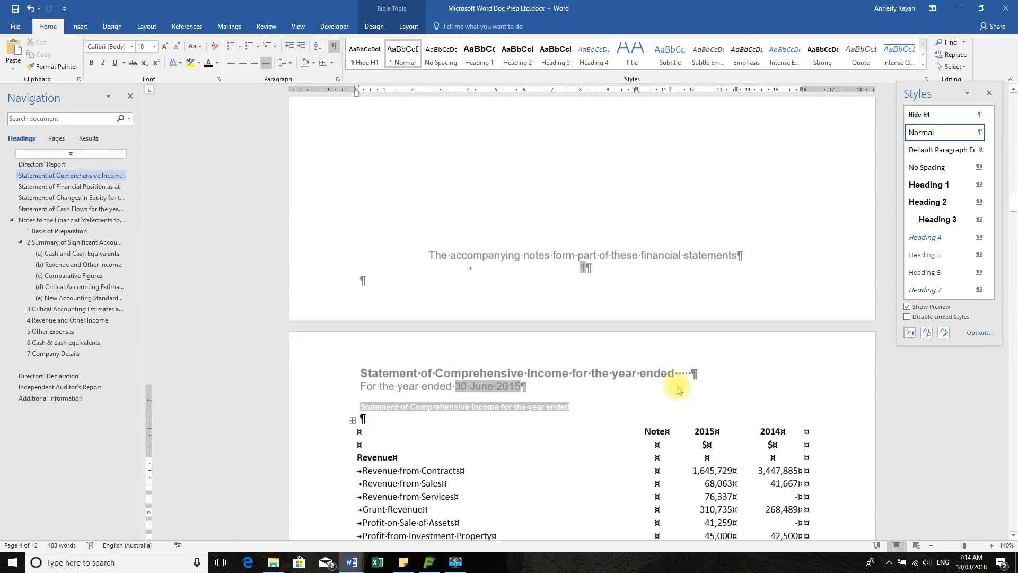
pyautogui.scroll(4, 677, 385)
pyautogui.scroll(1, 484, 107)
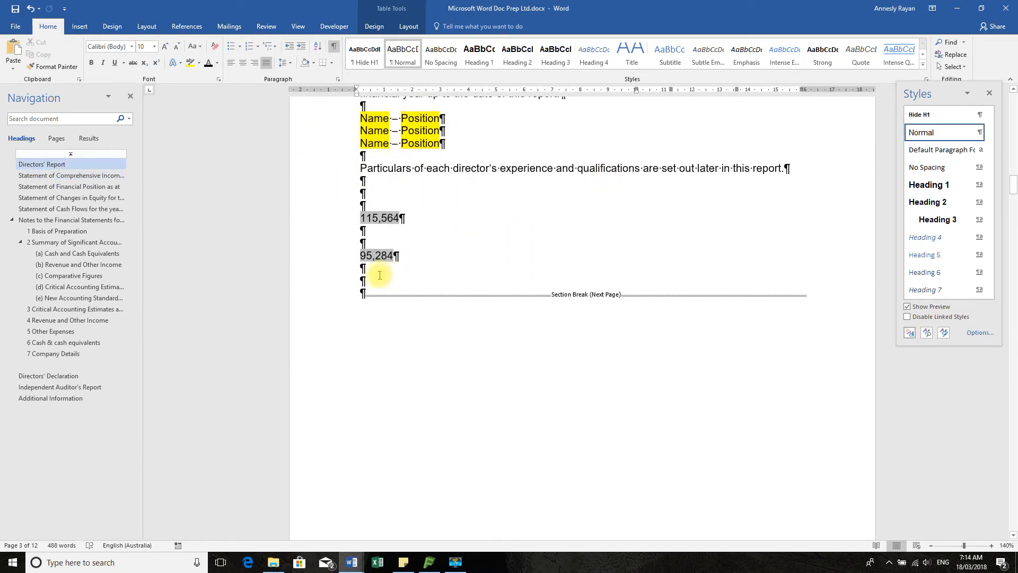
pyautogui.click(394, 293)
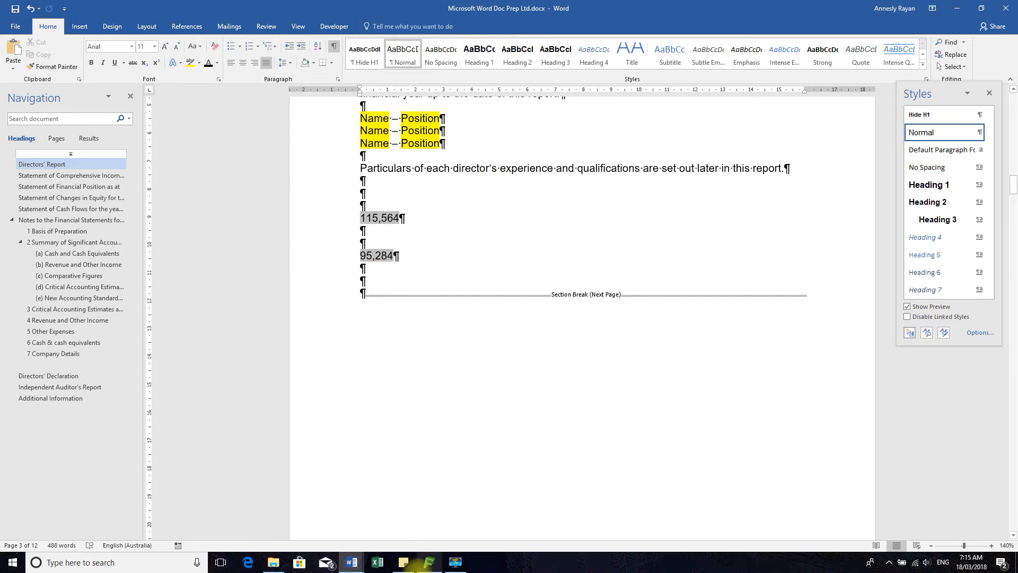
pyautogui.click(350, 565)
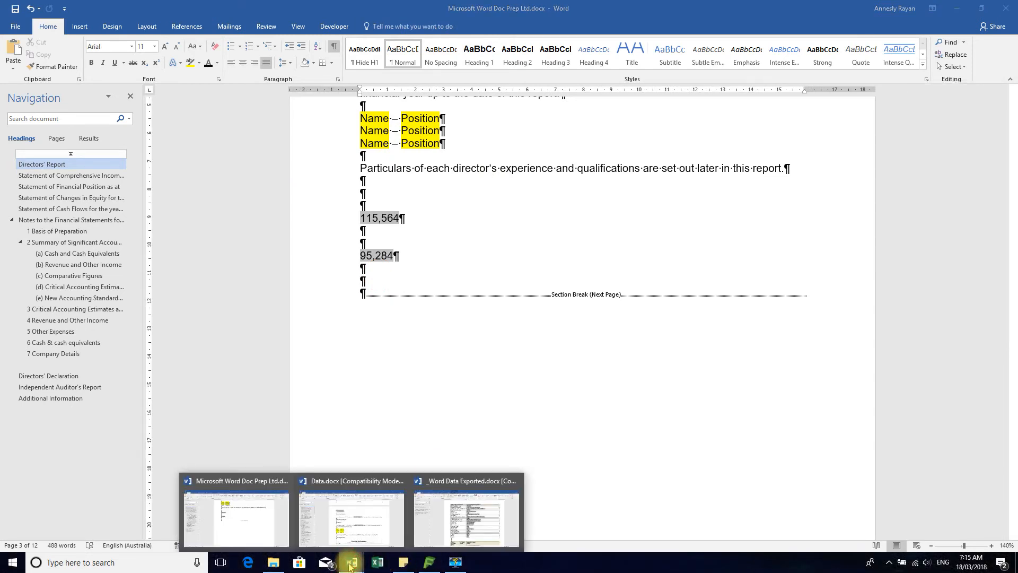
pyautogui.click(467, 517)
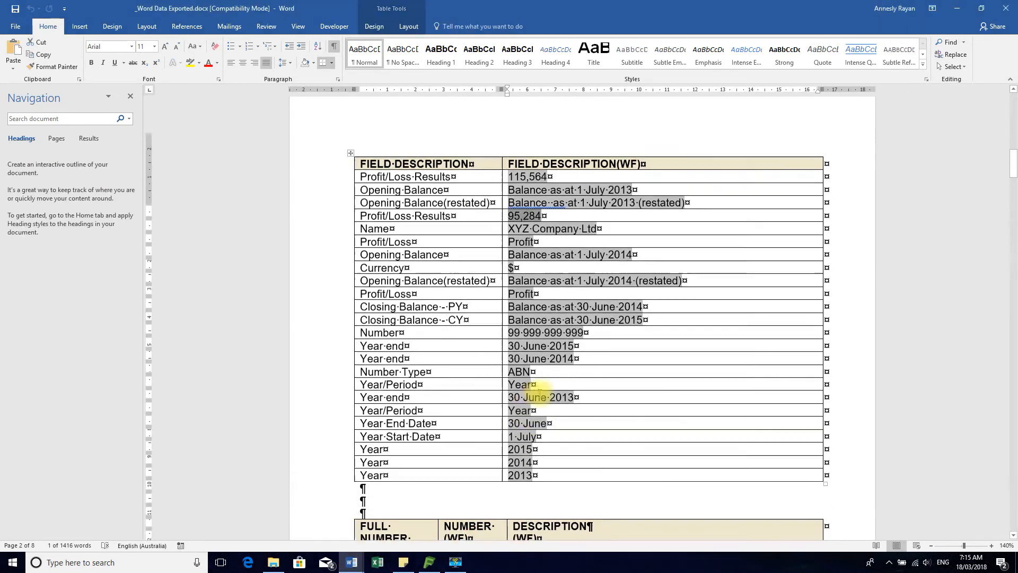
pyautogui.scroll(-10, 542, 395)
pyautogui.scroll(4, 545, 398)
pyautogui.click(369, 178)
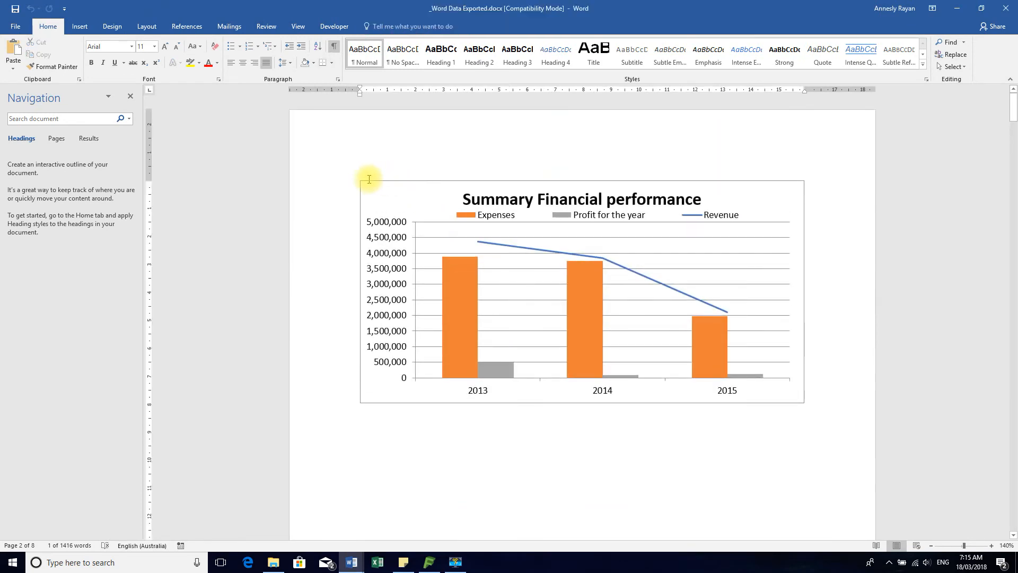
pyautogui.click(372, 192)
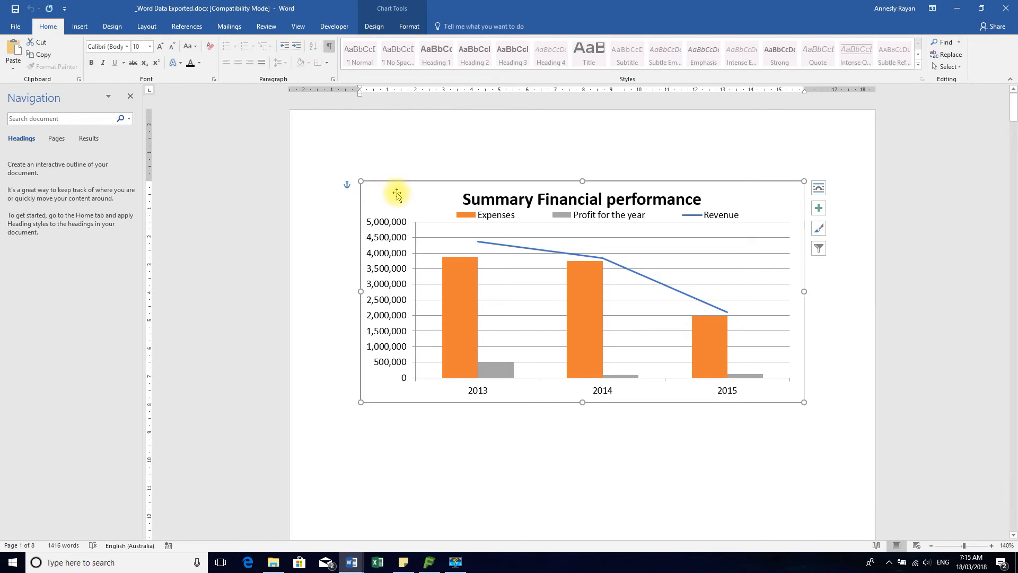
# Paste the Summary Financial performance chart at the end of the Directors' Report in Microsoft Word Doc Prep Ltd.docx and save the document
pyautogui.click(354, 565)
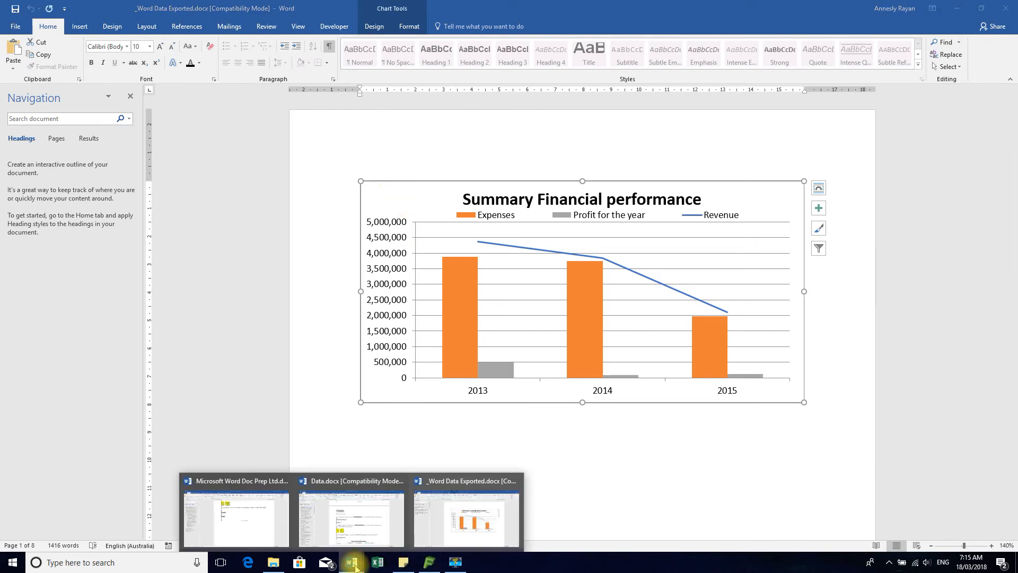
pyautogui.click(222, 514)
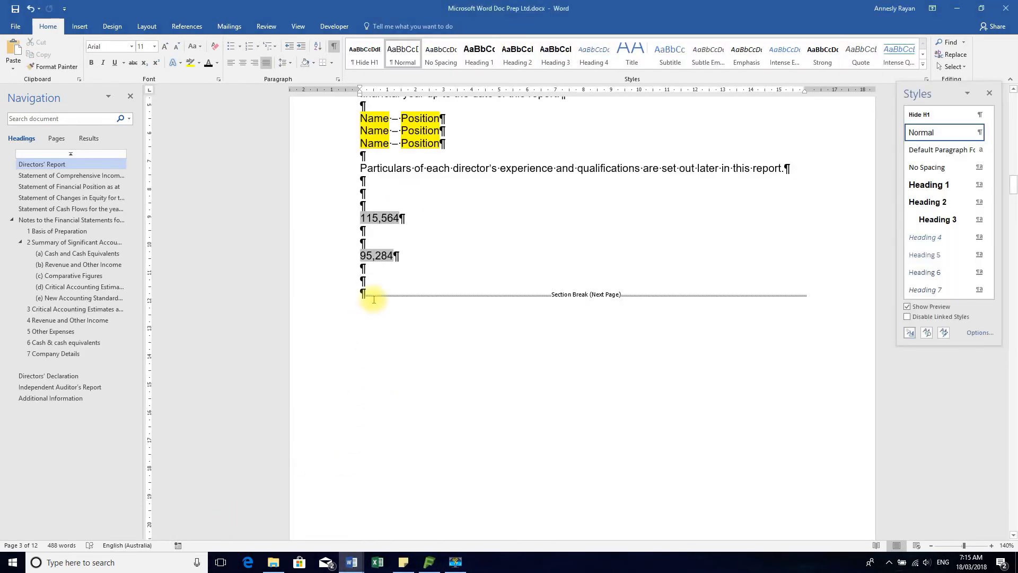
pyautogui.hotkey('ctrl', 'v')
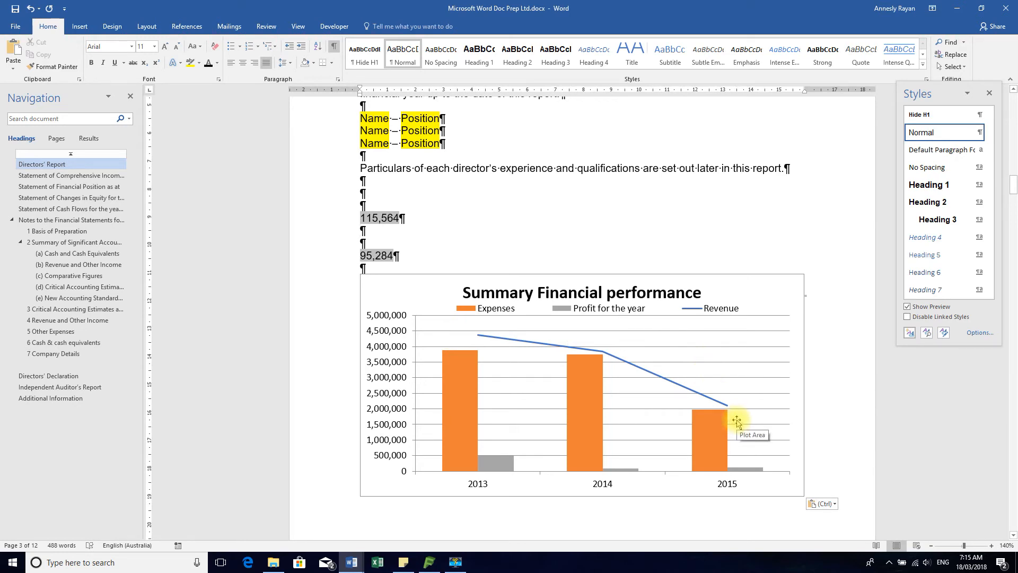
pyautogui.click(15, 8)
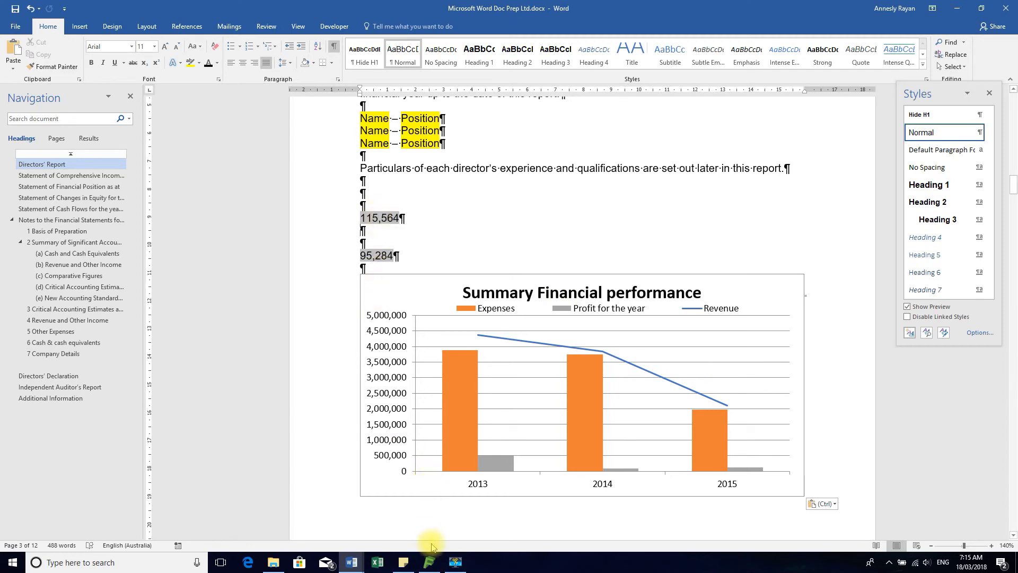
# Switch to Easy FS and open the general journal adjustment entries for entity AAA from Account Grouping
pyautogui.click(429, 562)
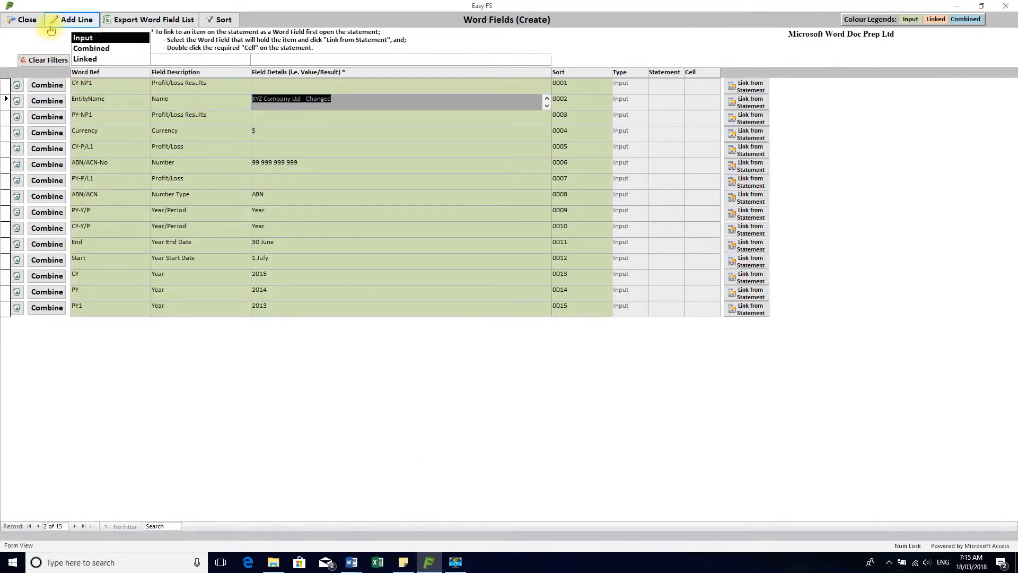
pyautogui.click(27, 23)
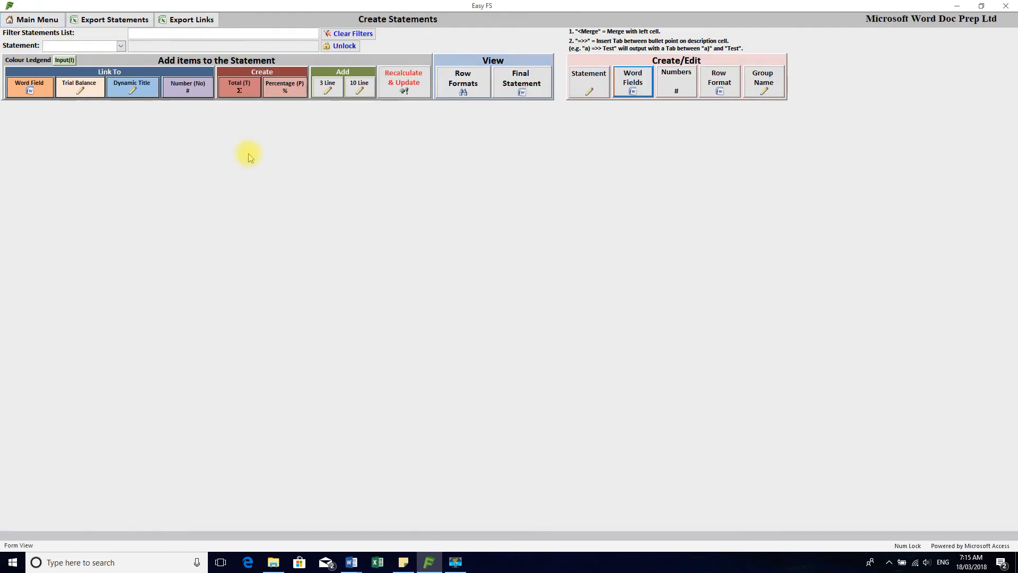
pyautogui.click(26, 18)
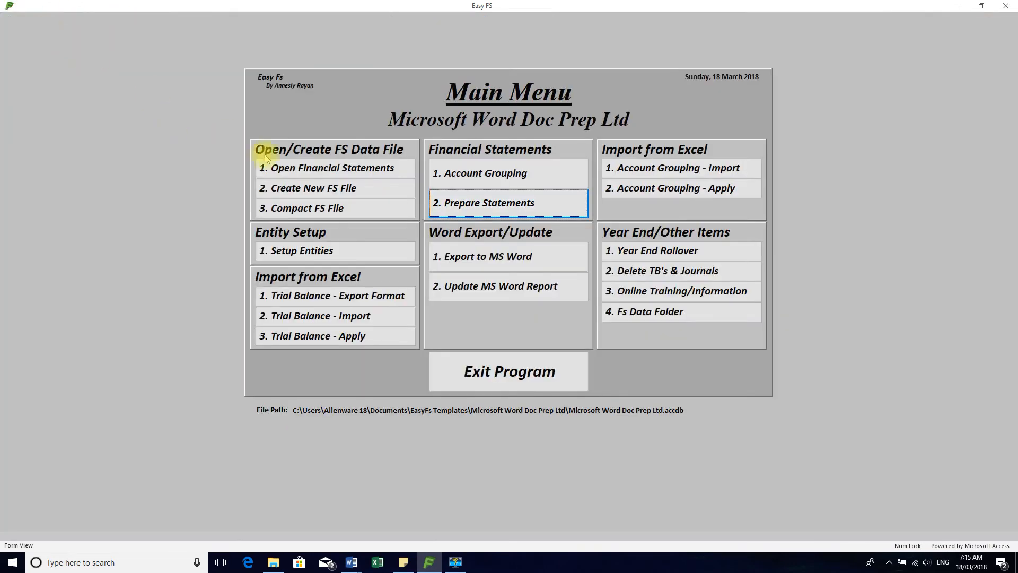
pyautogui.click(464, 172)
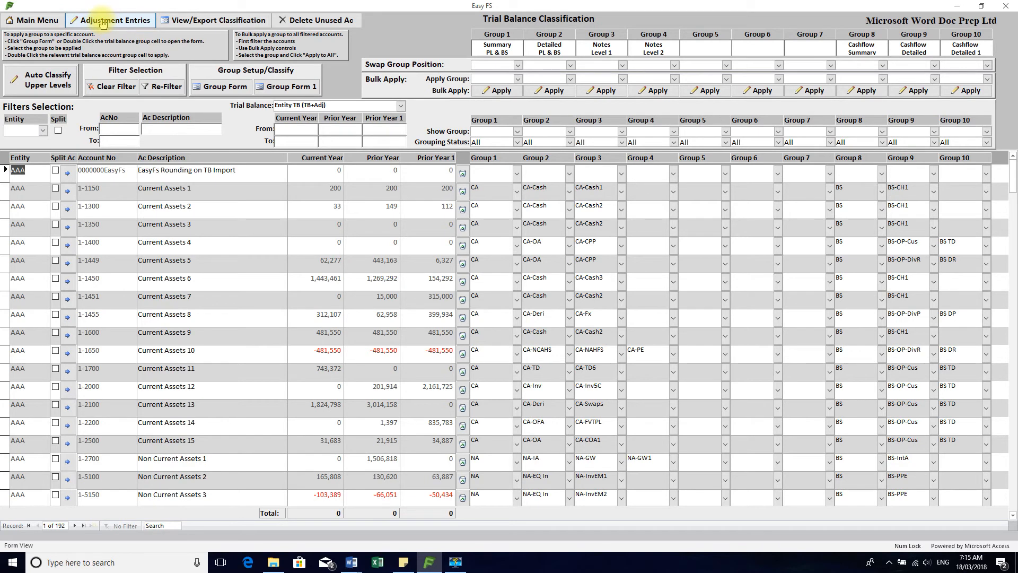
pyautogui.click(102, 23)
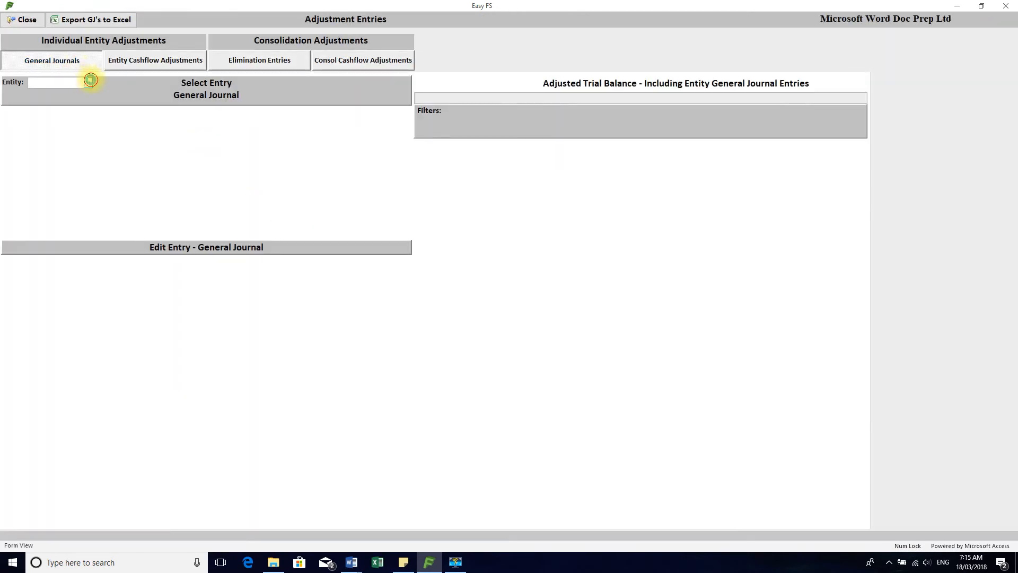
pyautogui.click(91, 79)
pyautogui.click(88, 91)
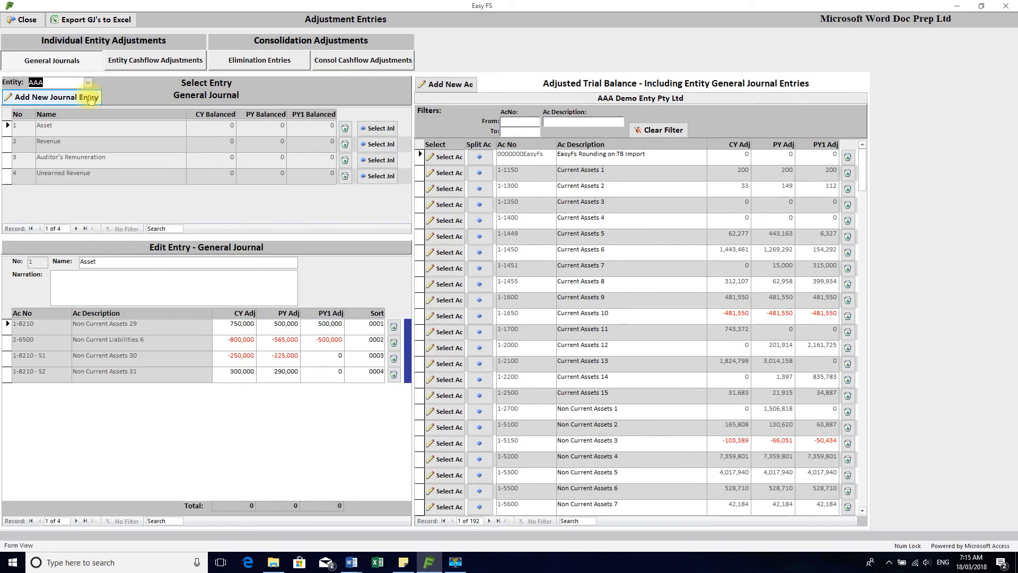
# Add a journal entry named Late revenue recorded with a CY adjustment of -1,000,000 for account 4-3600 Revenue 3
pyautogui.click(41, 97)
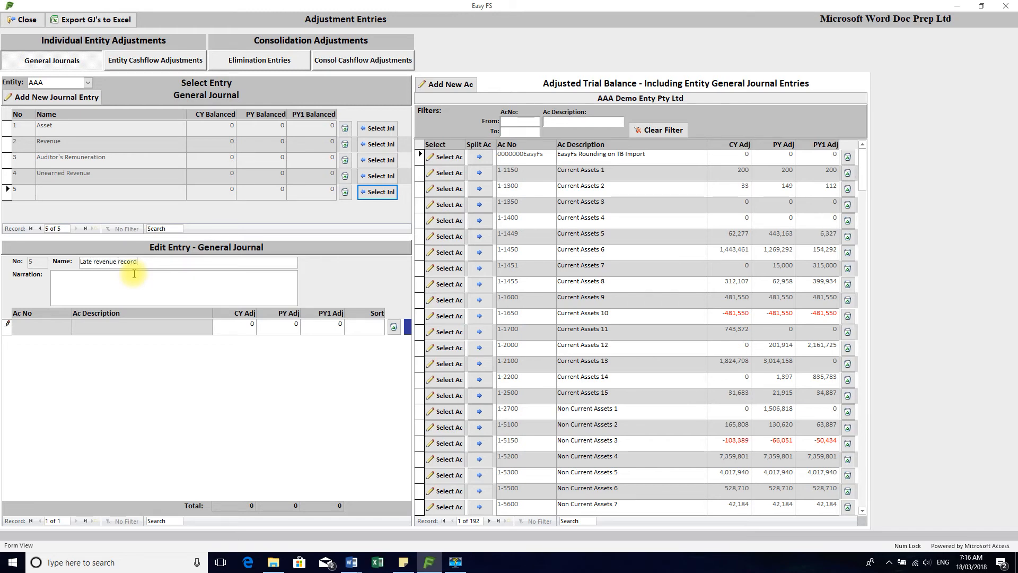
pyautogui.click(189, 282)
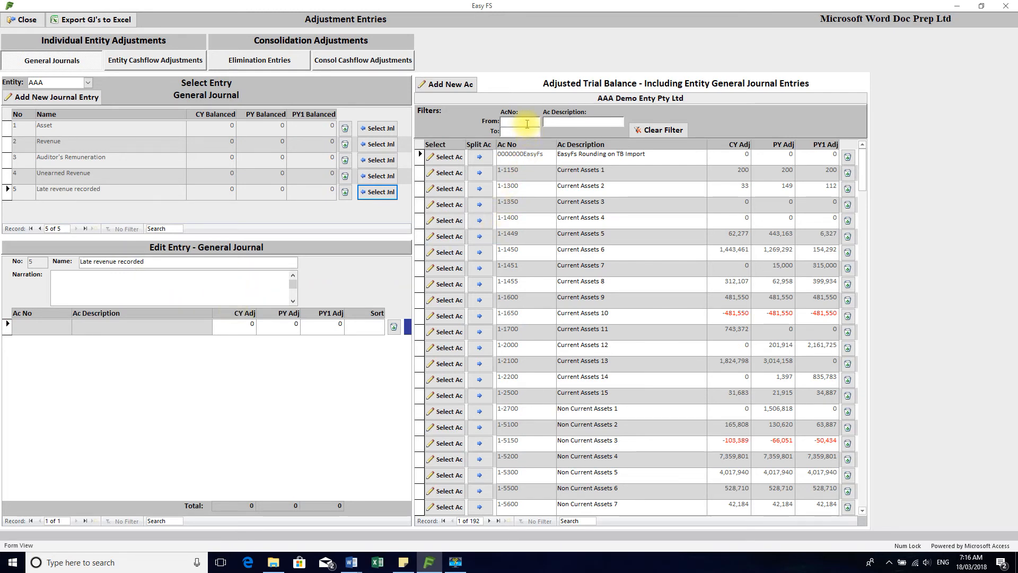
pyautogui.write('4')
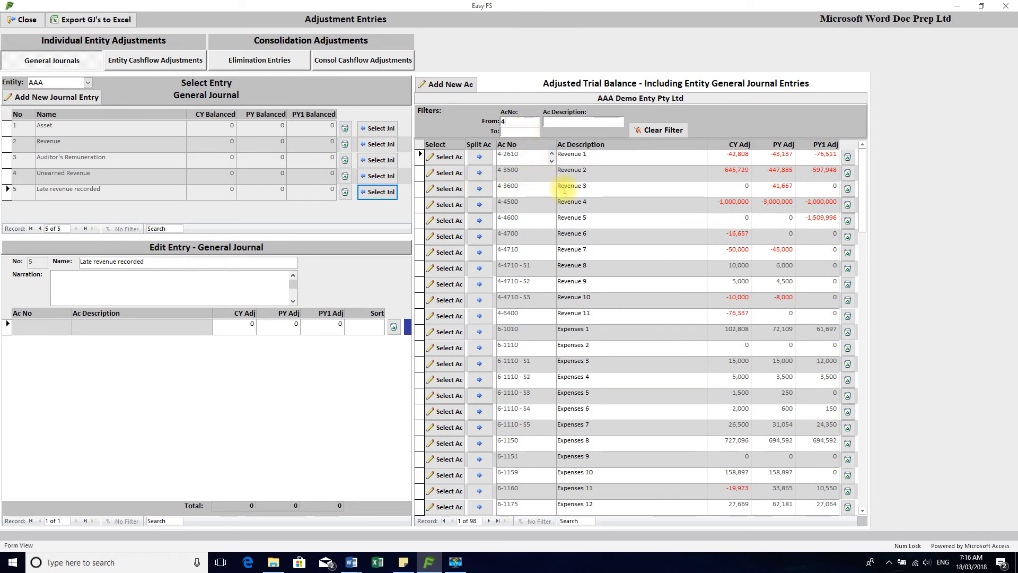
pyautogui.click(450, 189)
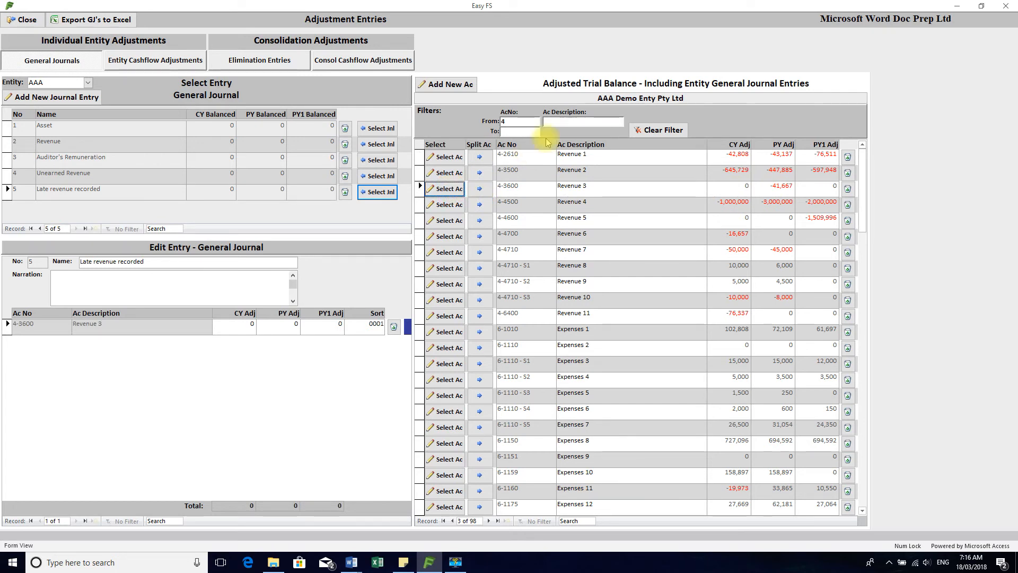
pyautogui.doubleClick(244, 326)
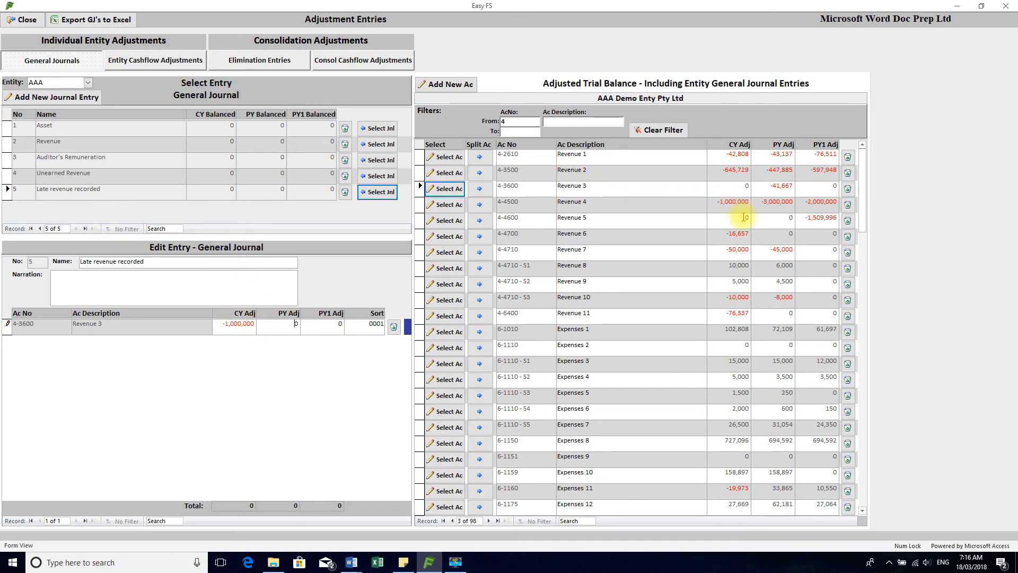
pyautogui.click(267, 174)
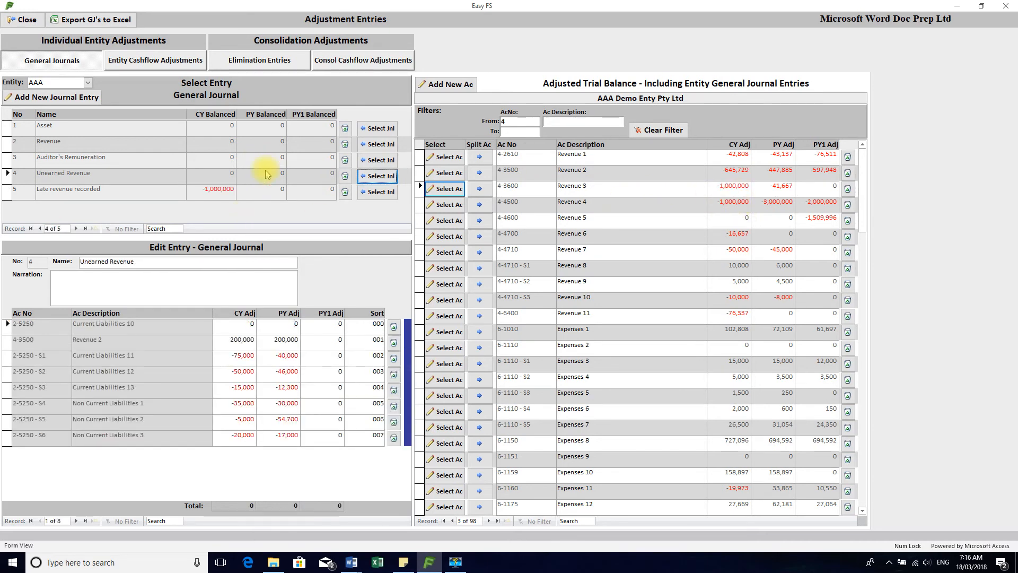
pyautogui.click(227, 194)
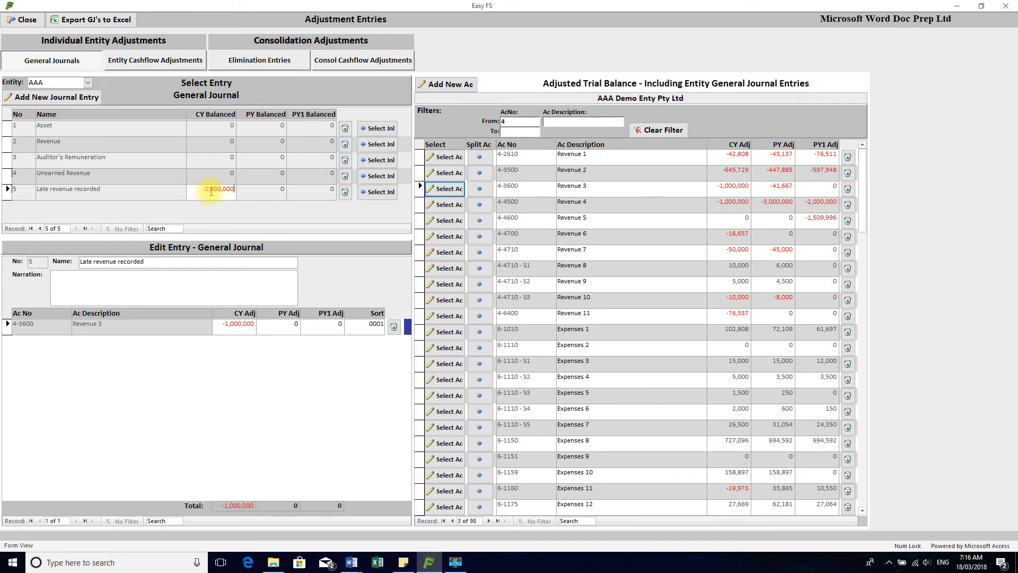
# Add account 1-1400 Current Assets 4 to the journal with a CY adjustment of 1,000,000 and return to the main menu
pyautogui.click(503, 121)
pyautogui.write('1')
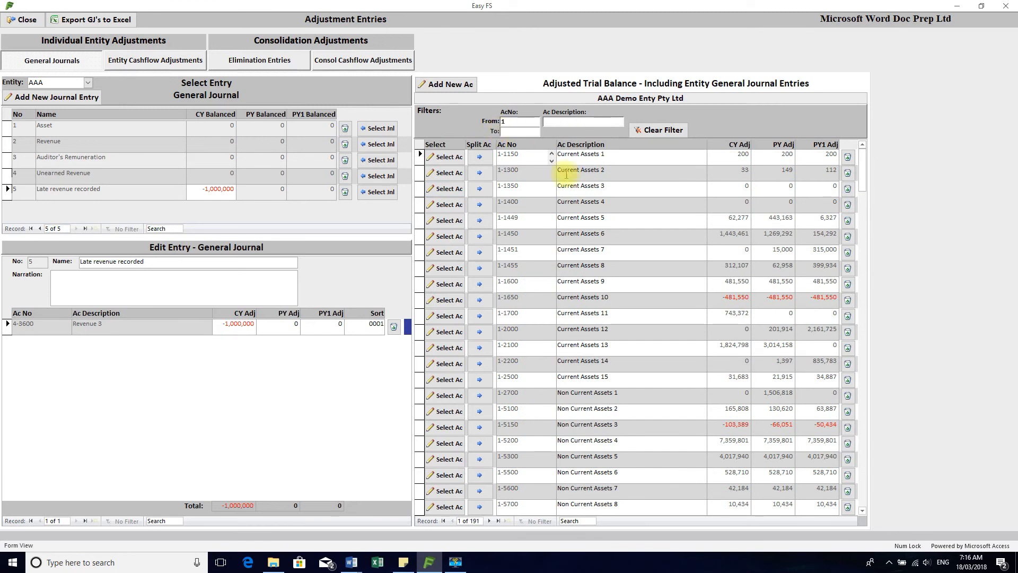
pyautogui.click(512, 199)
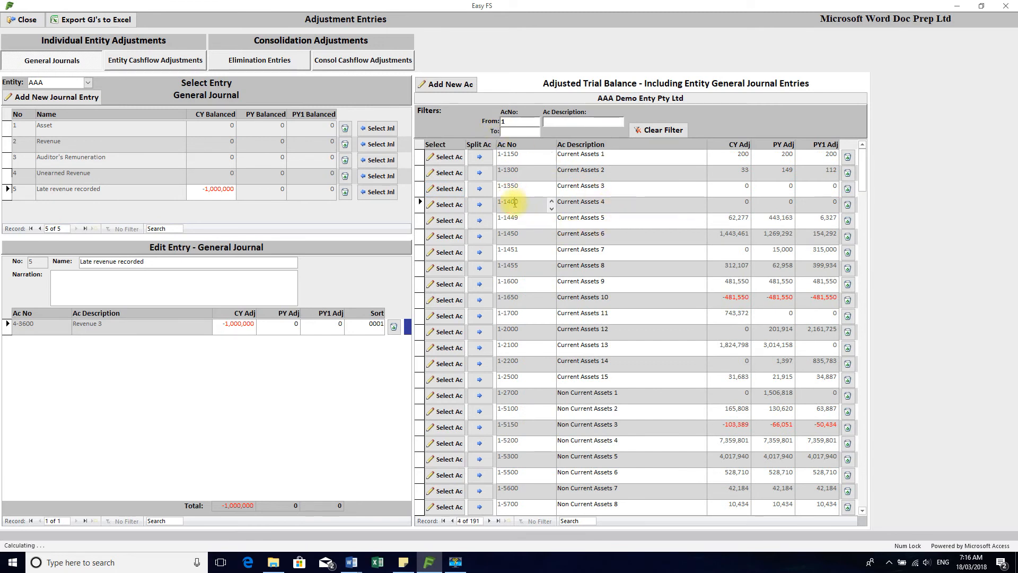
pyautogui.click(446, 205)
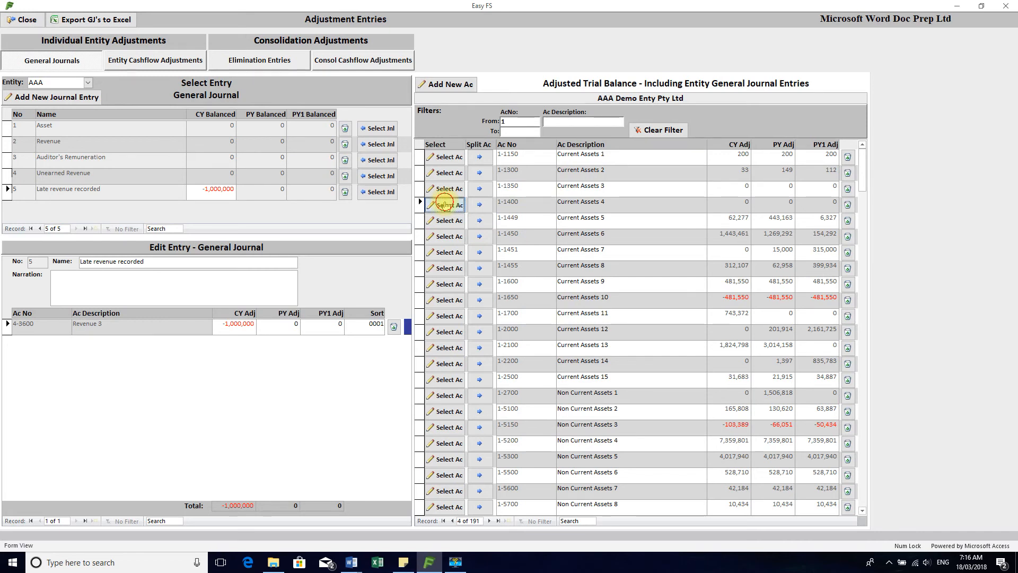
pyautogui.click(247, 341)
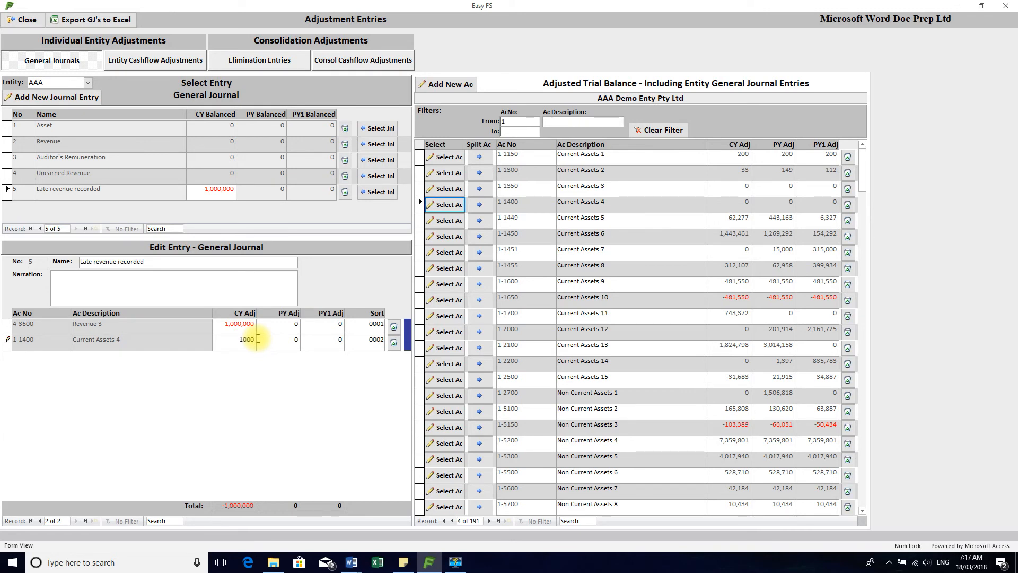
pyautogui.press('Return')
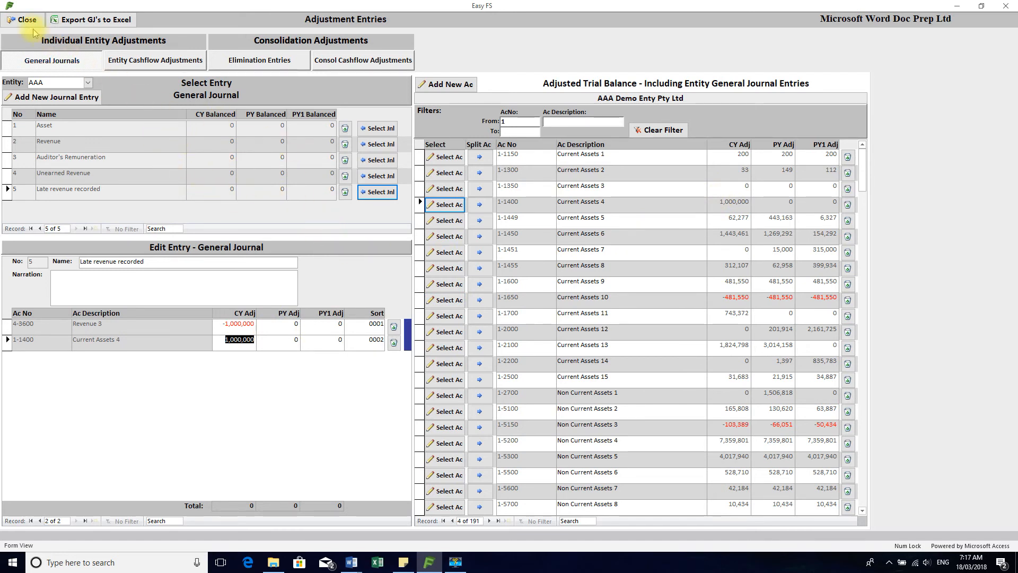
pyautogui.click(10, 21)
pyautogui.click(17, 21)
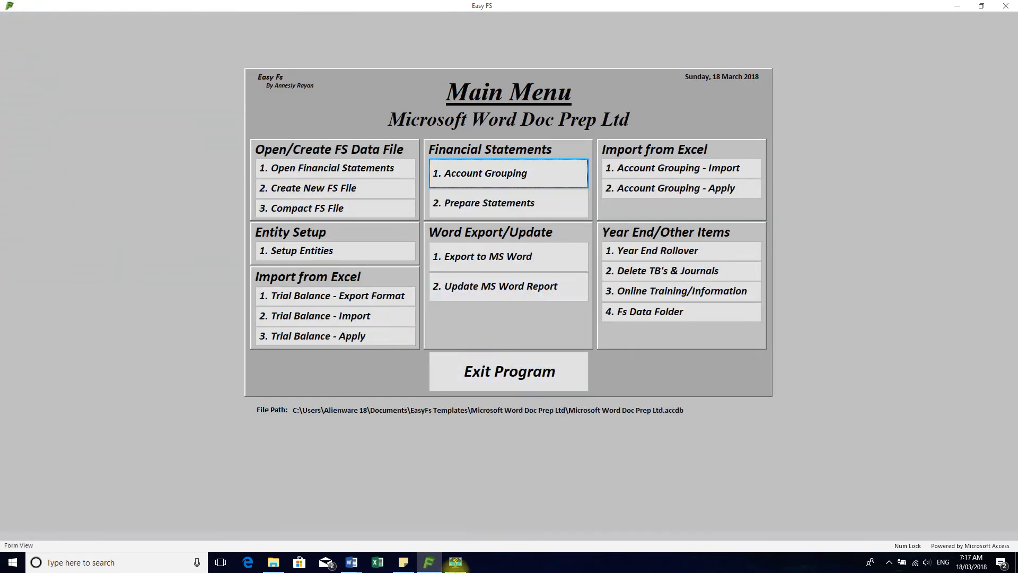
# Close Data.docx and _Word Data Exported.docx, and switch to Microsoft Word Doc Prep Ltd.docx in Word
pyautogui.click(351, 562)
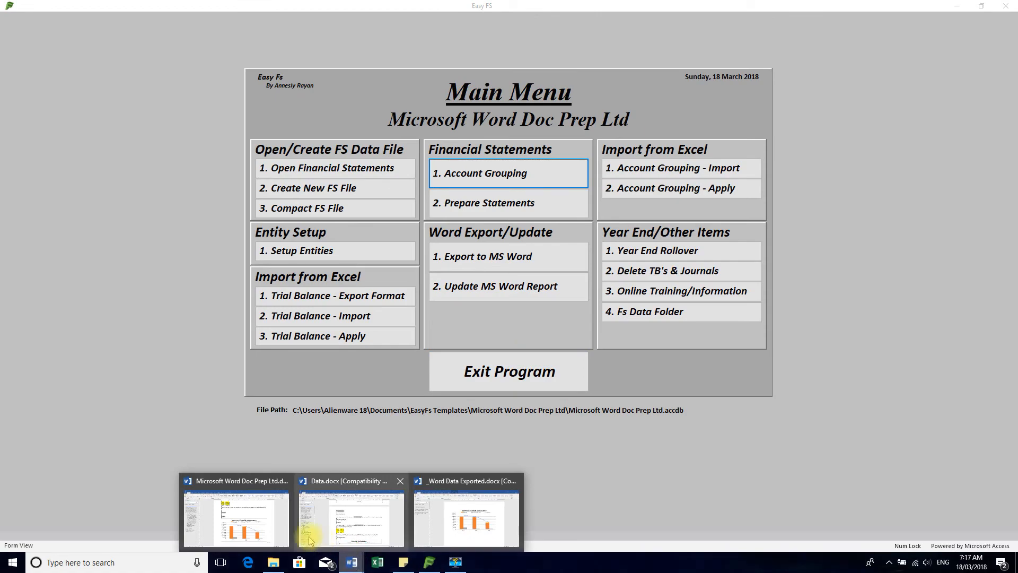
pyautogui.moveTo(254, 537)
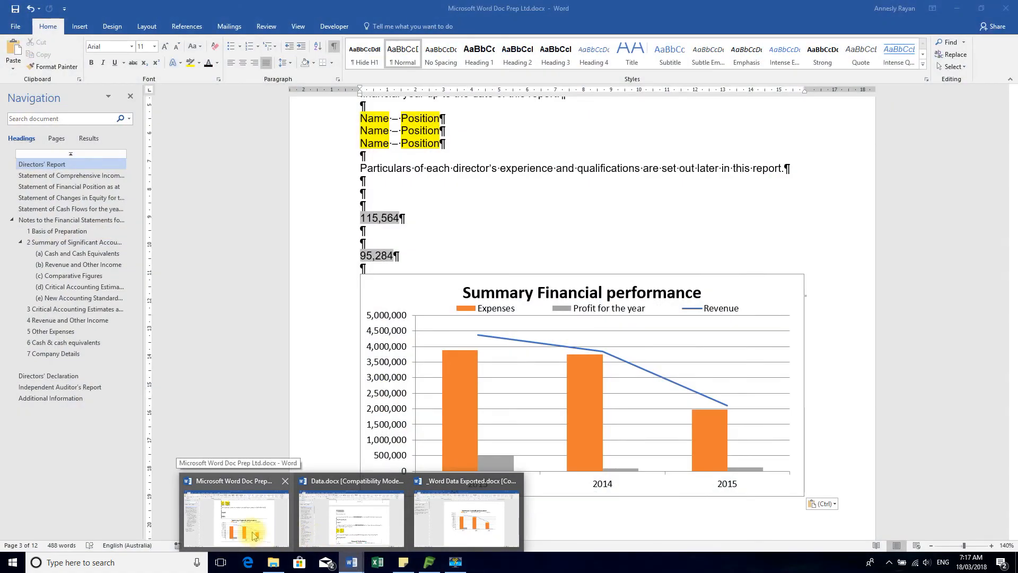
pyautogui.moveTo(371, 509)
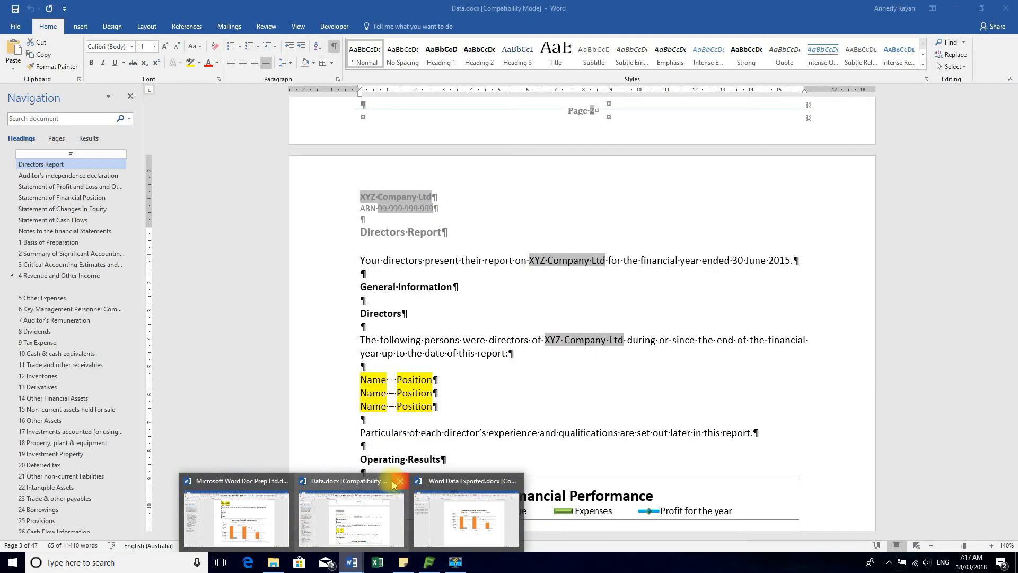
pyautogui.click(399, 481)
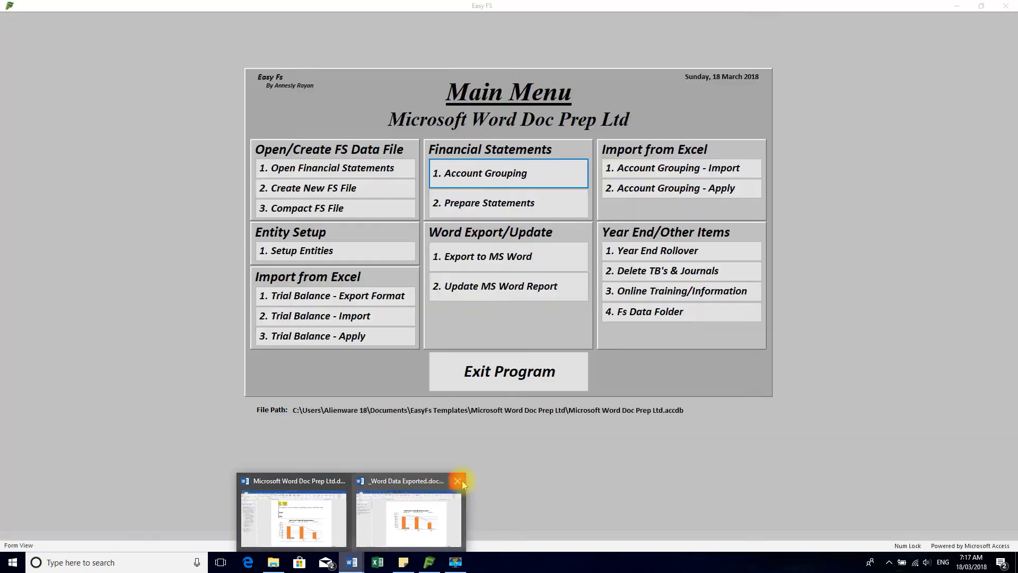
pyautogui.click(459, 481)
pyautogui.click(345, 518)
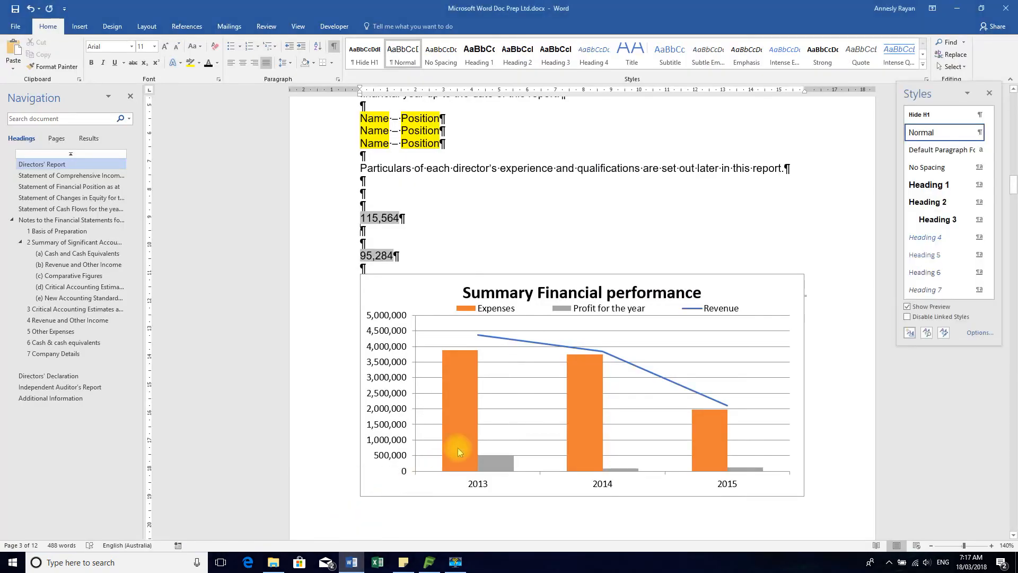
# Review the profit fields and performance chart in the Directors' Report and the figures in the Statement of Comprehensive Income
pyautogui.scroll(5, 466, 446)
pyautogui.scroll(4, 478, 440)
pyautogui.scroll(-10, 483, 445)
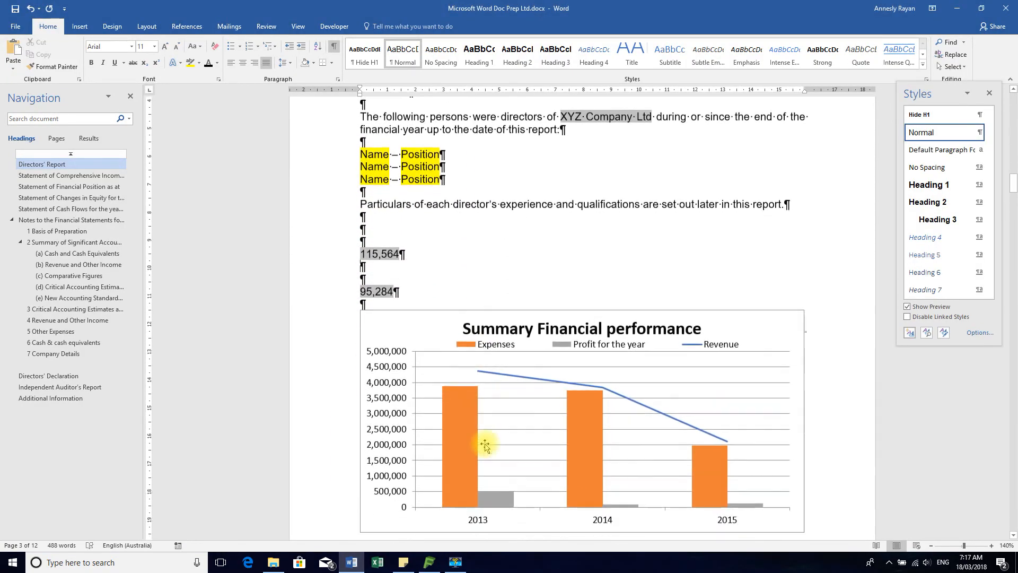
pyautogui.scroll(-7, 487, 449)
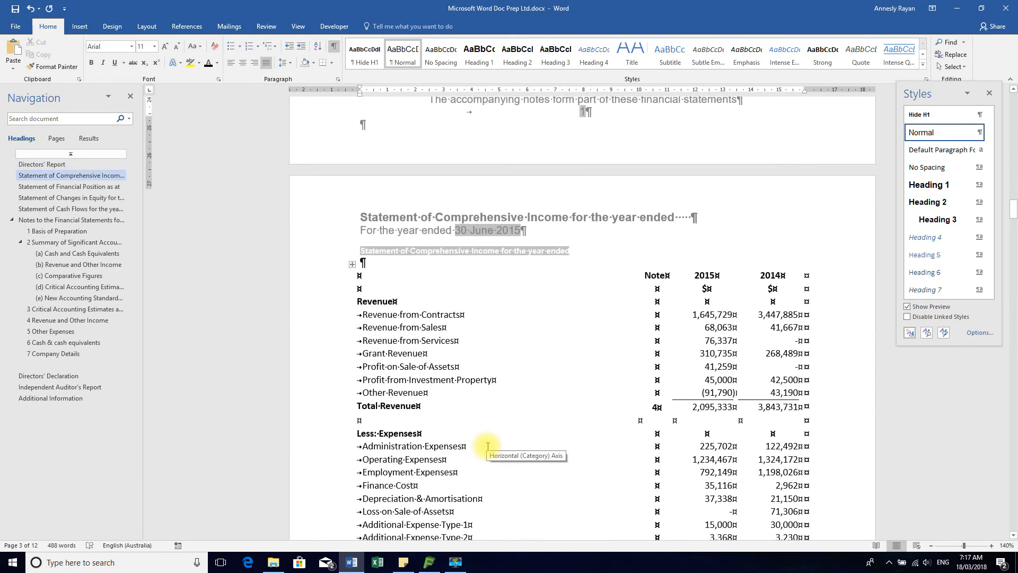
pyautogui.scroll(6, 488, 446)
pyautogui.scroll(5, 487, 445)
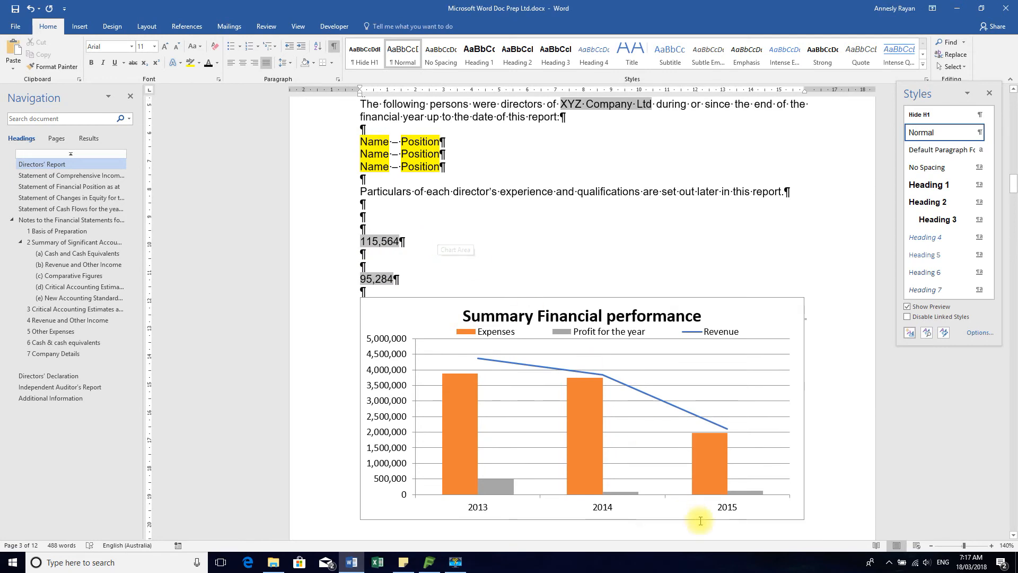
pyautogui.scroll(-1, 657, 479)
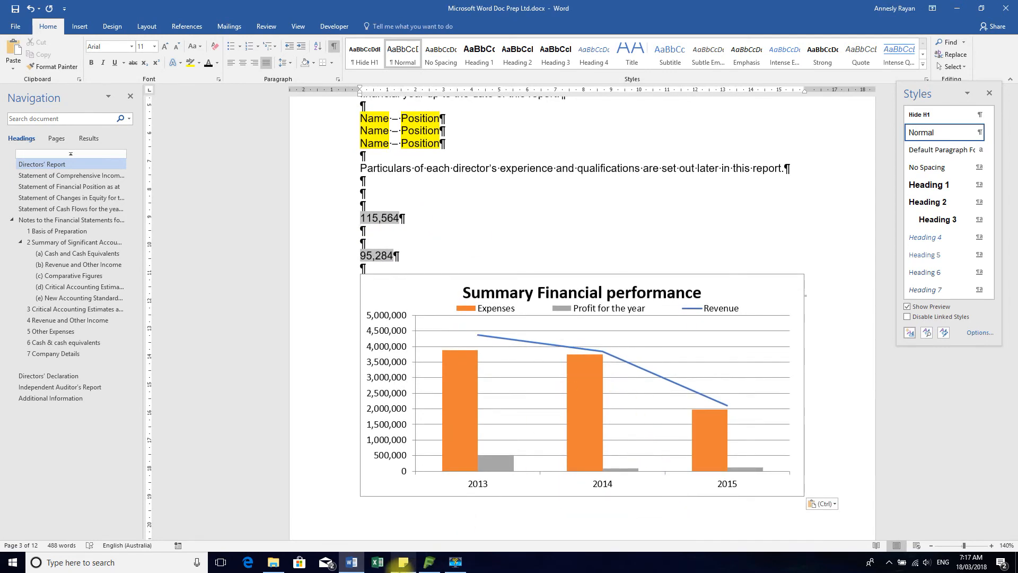
# Switch to Easy FS and check the number links of Microsoft Word Doc Prep Ltd.docx for the Word report update
pyautogui.click(431, 562)
pyautogui.click(485, 291)
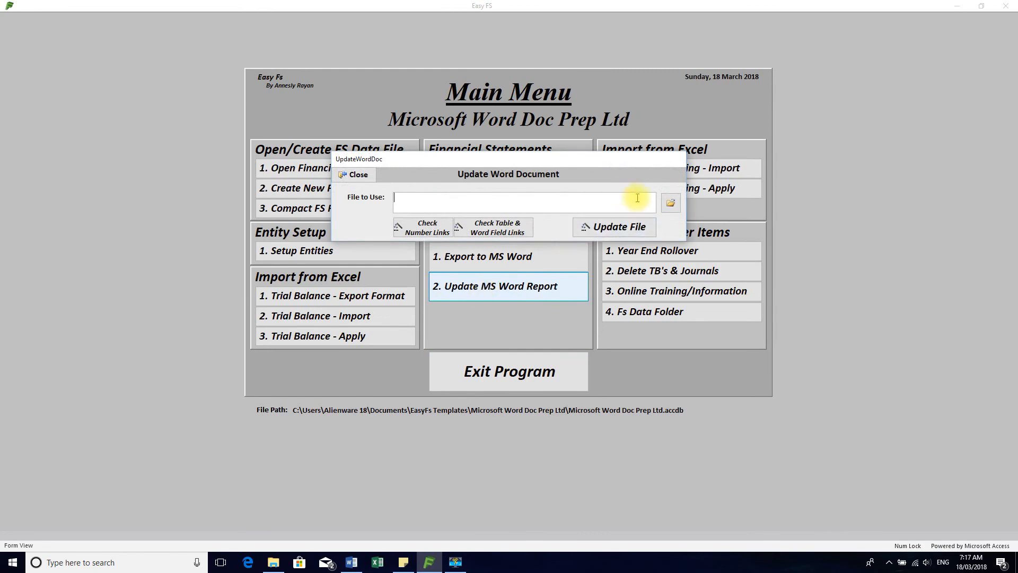
pyautogui.click(671, 203)
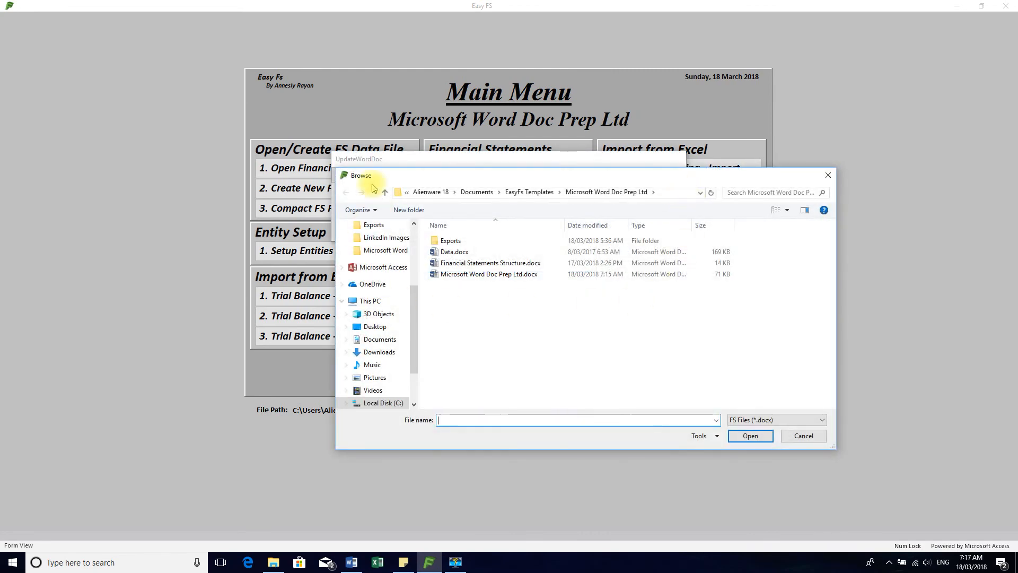
pyautogui.click(480, 274)
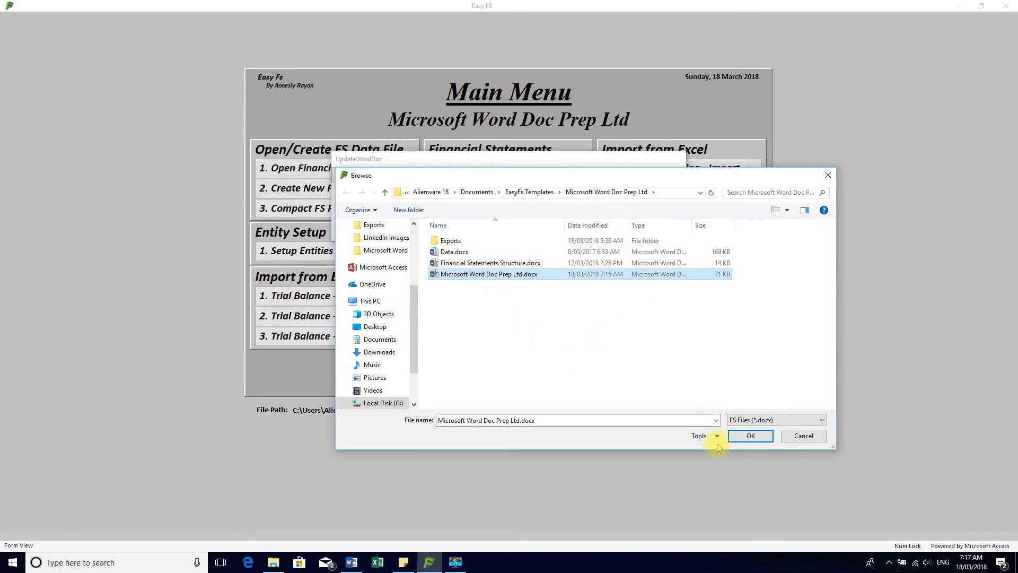
pyautogui.click(745, 436)
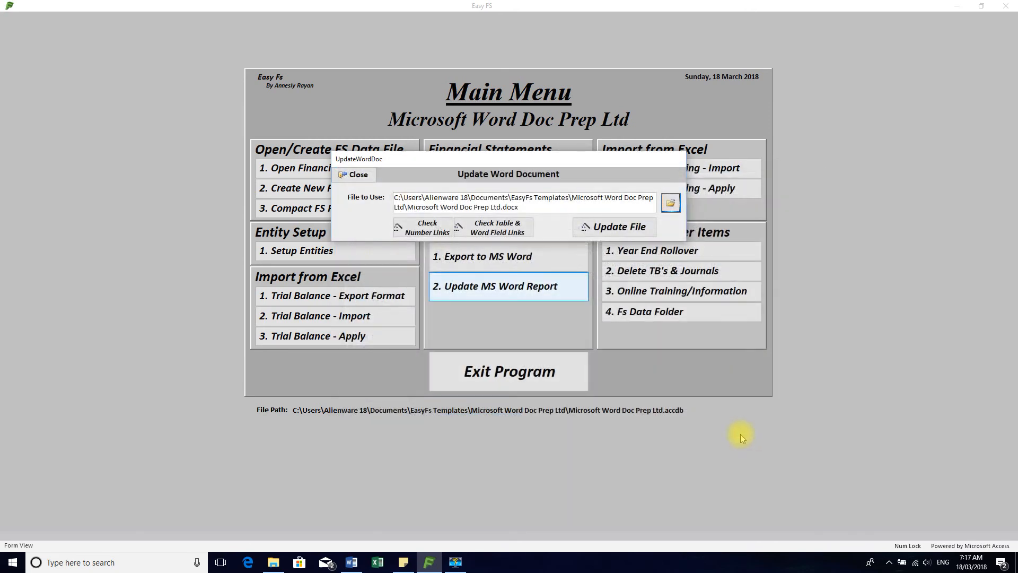
pyautogui.click(422, 229)
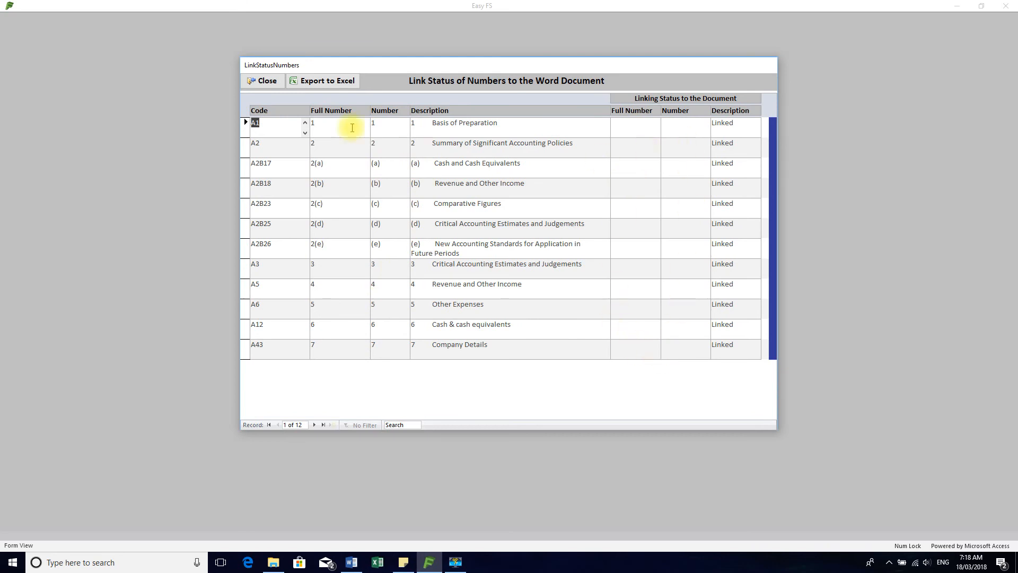
pyautogui.click(263, 80)
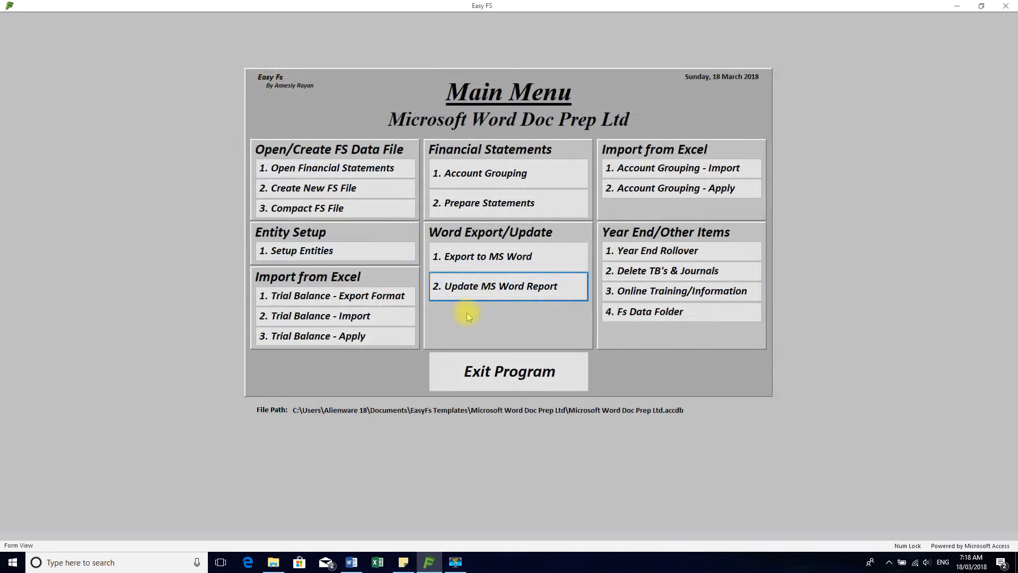
# Select Microsoft Word Doc Prep Ltd.docx for the Word report update and check its table and Word field links
pyautogui.click(475, 289)
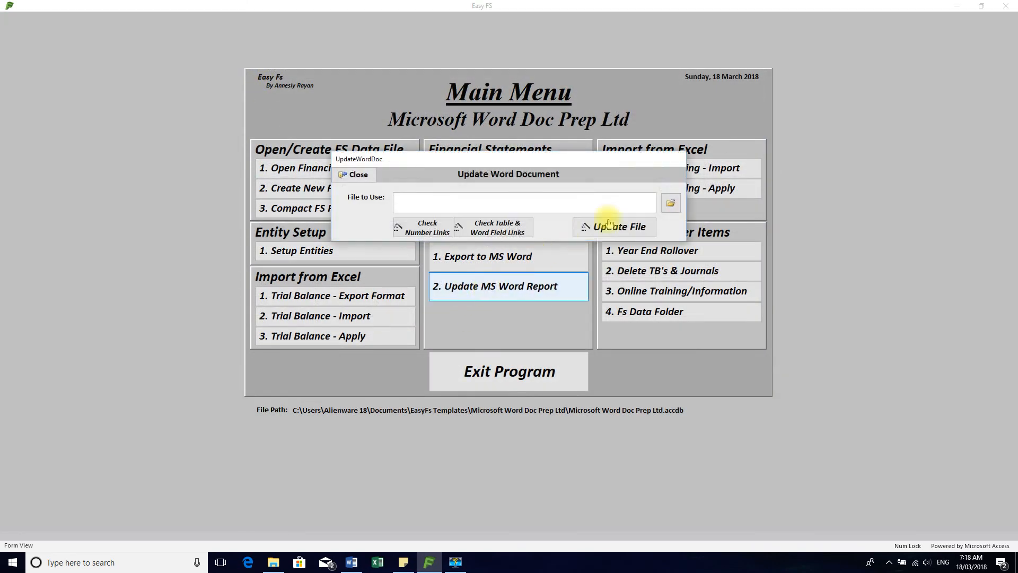
pyautogui.click(671, 204)
pyautogui.click(512, 274)
pyautogui.doubleClick(512, 274)
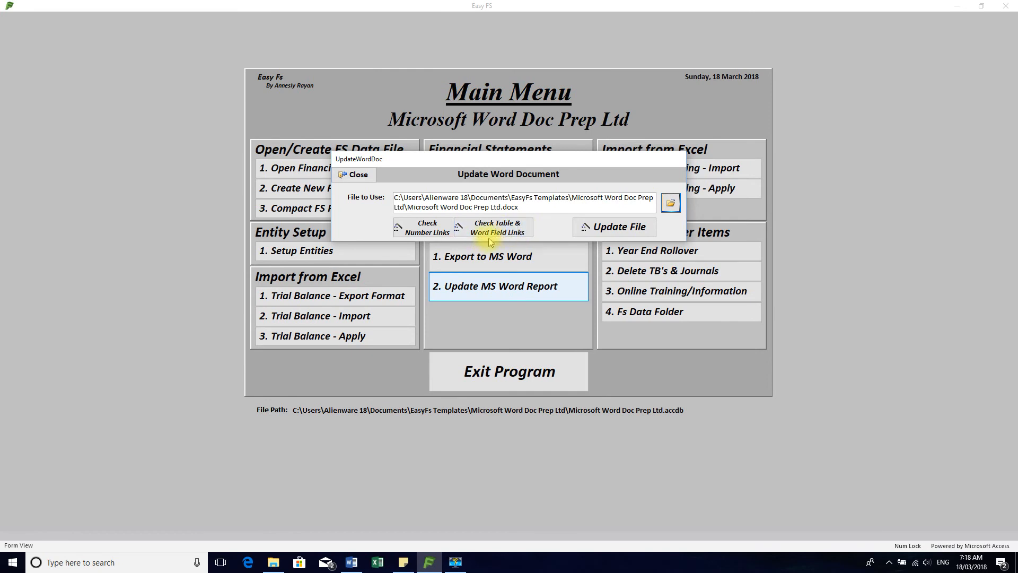
pyautogui.click(501, 231)
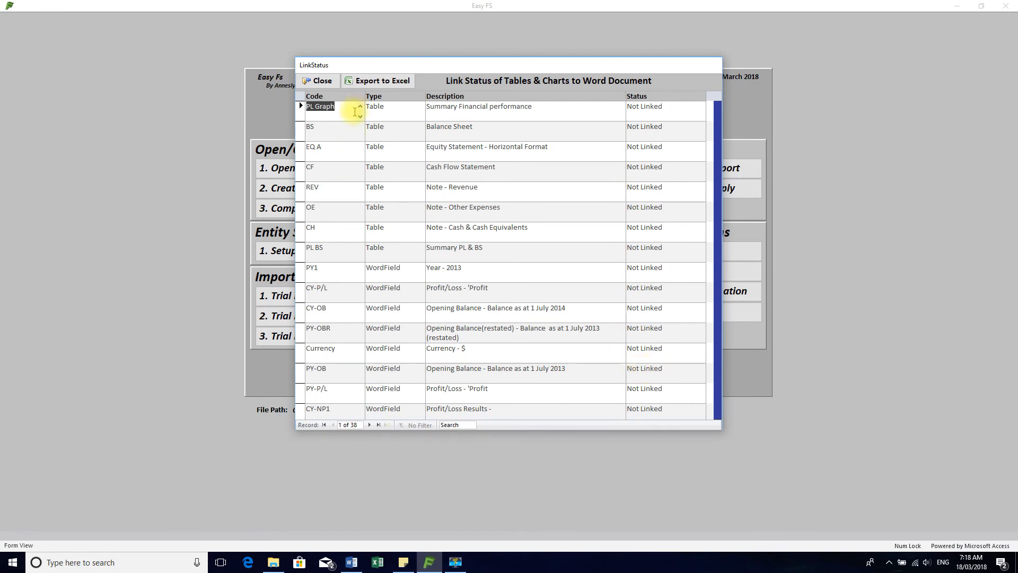
# Examine the link status of every table, chart and Word field down to the end of the list, and close it
pyautogui.press('Down')
pyautogui.press('Down')
pyautogui.press('Down')
pyautogui.press('Down')
pyautogui.press('Down')
pyautogui.press('Down')
pyautogui.press('Down')
pyautogui.press('Down')
pyautogui.press('Down')
pyautogui.press('Down')
pyautogui.press('Down')
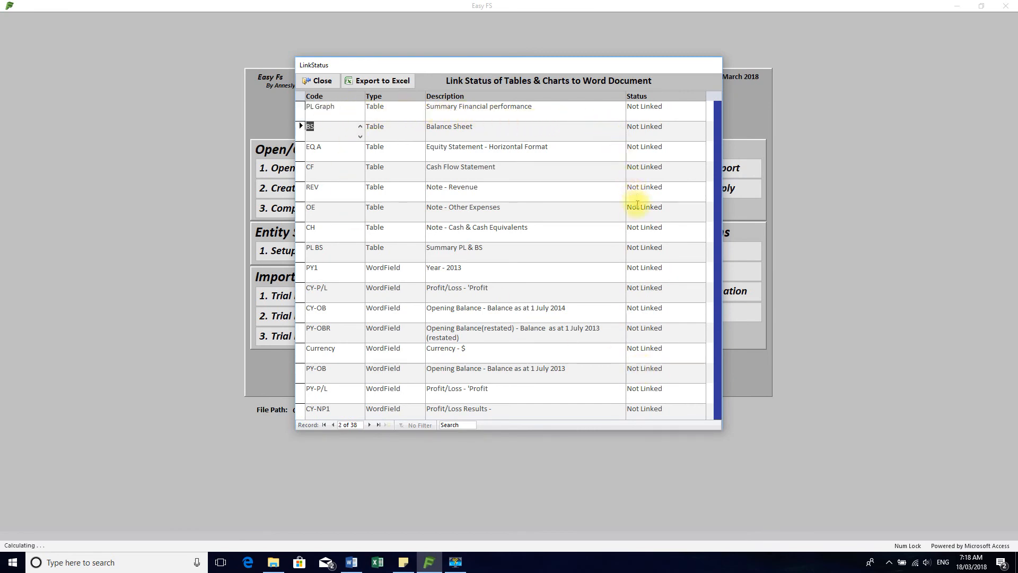
pyautogui.press('Down')
pyautogui.press('Down')
pyautogui.press('Down')
pyautogui.press('Down')
pyautogui.press('Down')
pyautogui.press('Down')
pyautogui.press('Down')
pyautogui.press('Down')
pyautogui.press('Down')
pyautogui.press('Down')
pyautogui.press('Down')
pyautogui.press('Down')
pyautogui.press('Down')
pyautogui.press('Down')
pyautogui.press('Down')
pyautogui.press('Down')
pyautogui.press('Down')
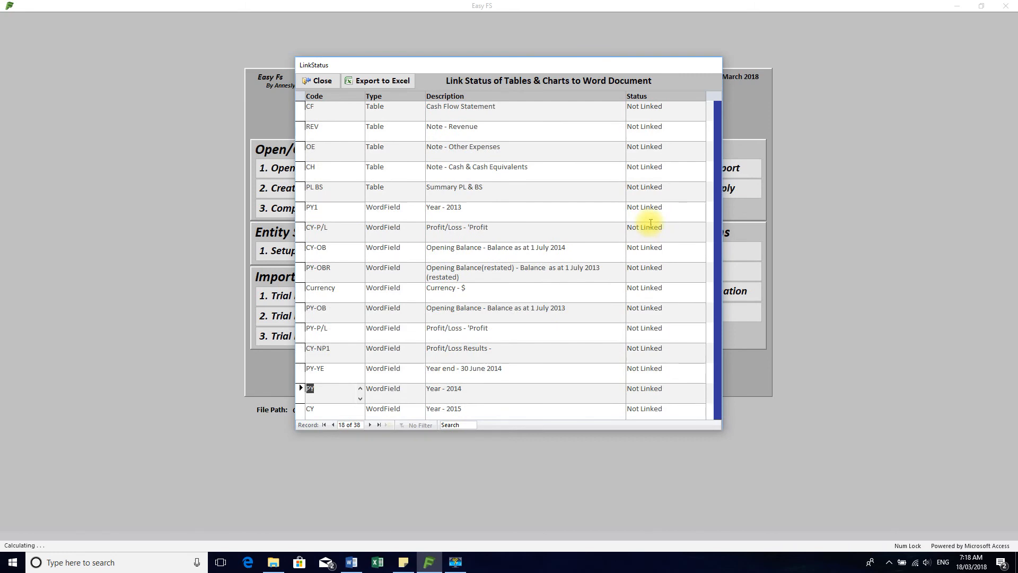
pyautogui.press('Down')
pyautogui.press('Down')
pyautogui.press('Down')
pyautogui.press('Down')
pyautogui.press('Down')
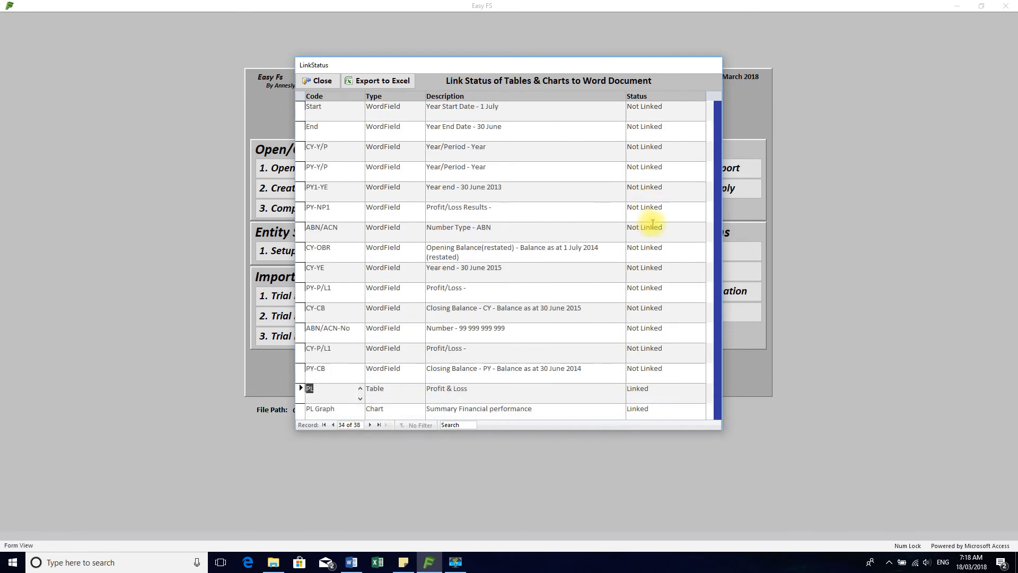
pyautogui.press('Down')
pyautogui.press('Down')
pyautogui.press('Down')
pyautogui.press('Down')
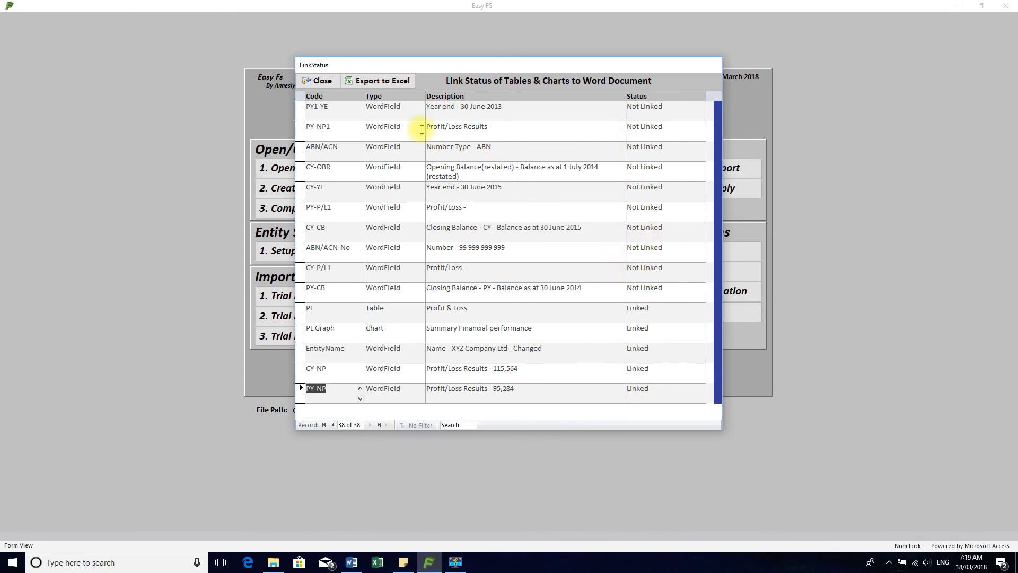
pyautogui.click(318, 80)
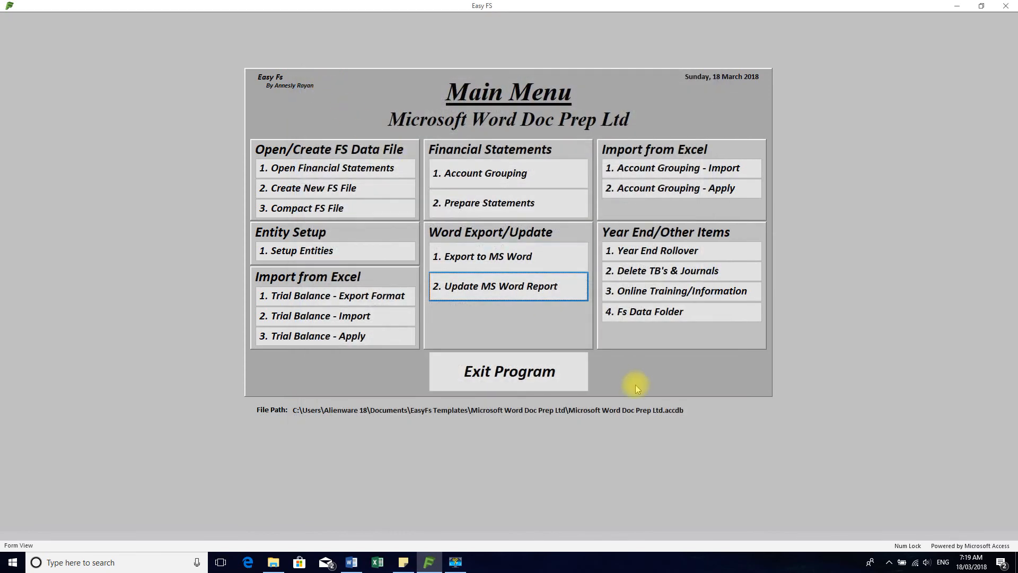
# Update the Word report Microsoft Word Doc Prep Ltd.docx from the Easy FS data and dismiss the exception report
pyautogui.click(518, 286)
pyautogui.click(666, 203)
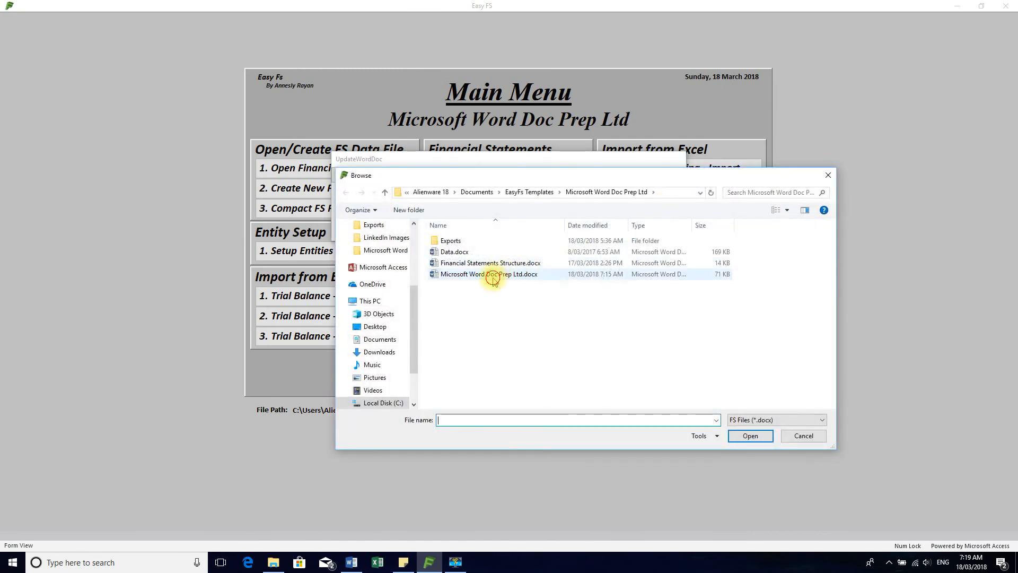
pyautogui.click(493, 274)
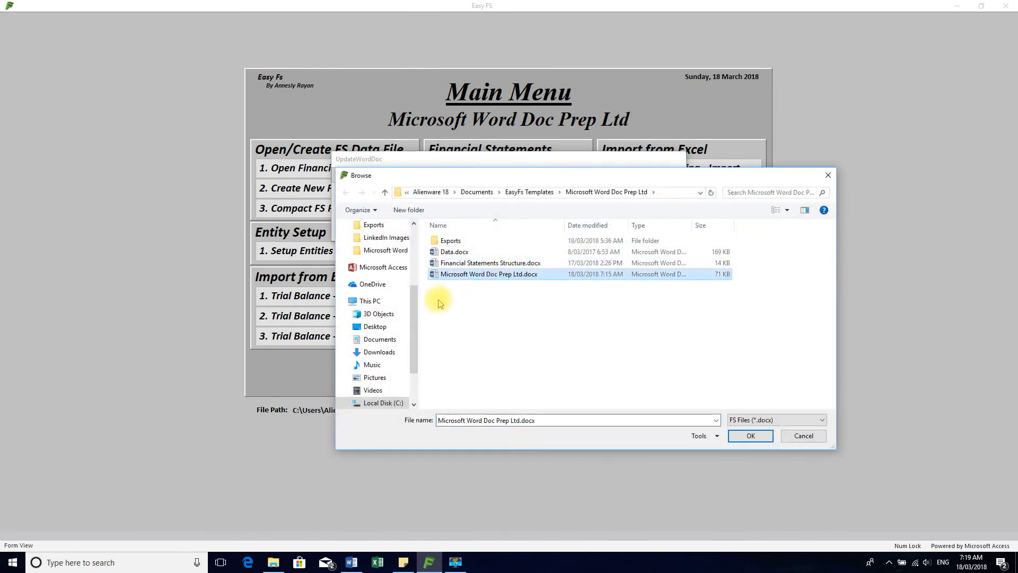
pyautogui.click(751, 436)
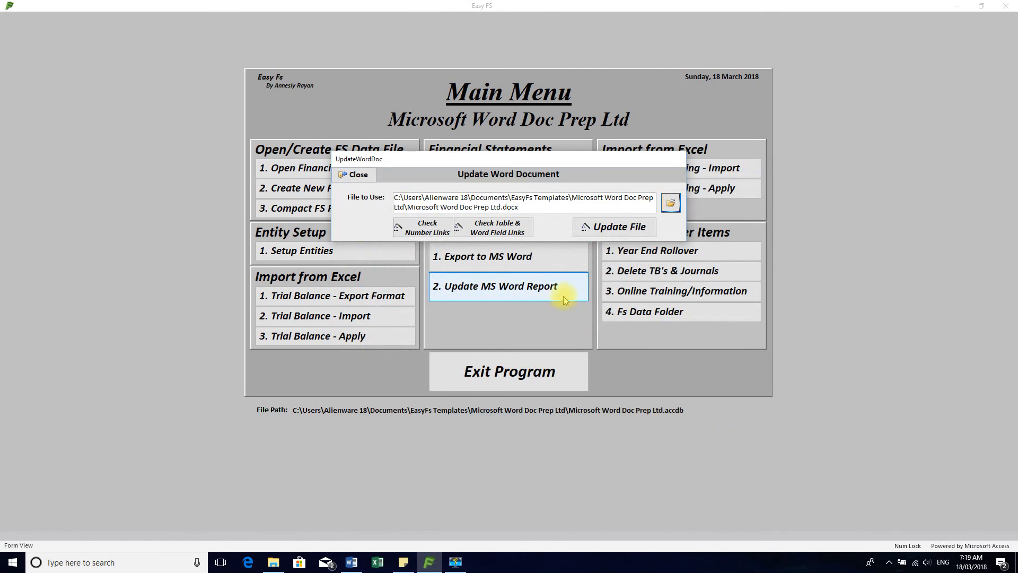
pyautogui.click(613, 228)
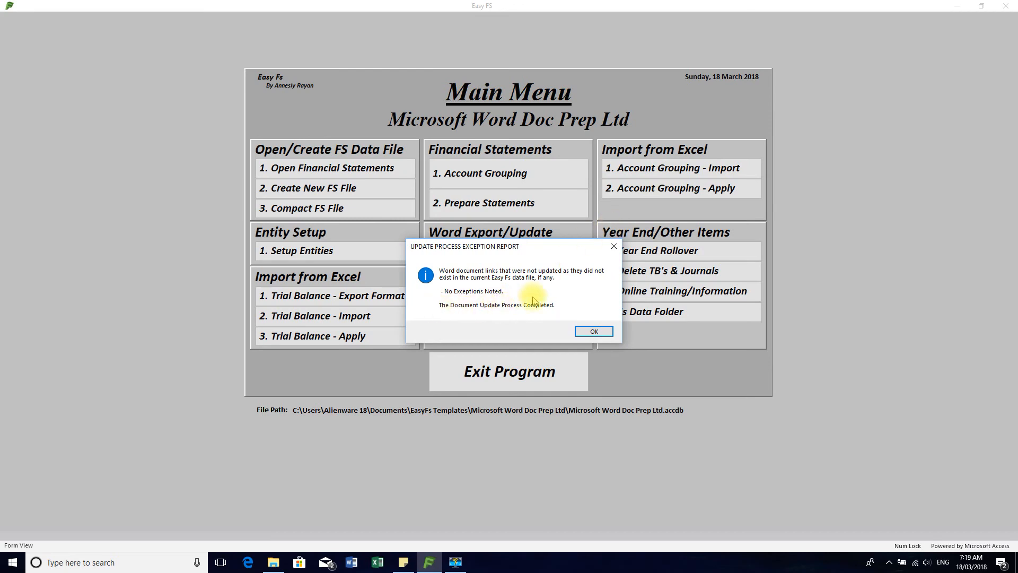
pyautogui.click(595, 332)
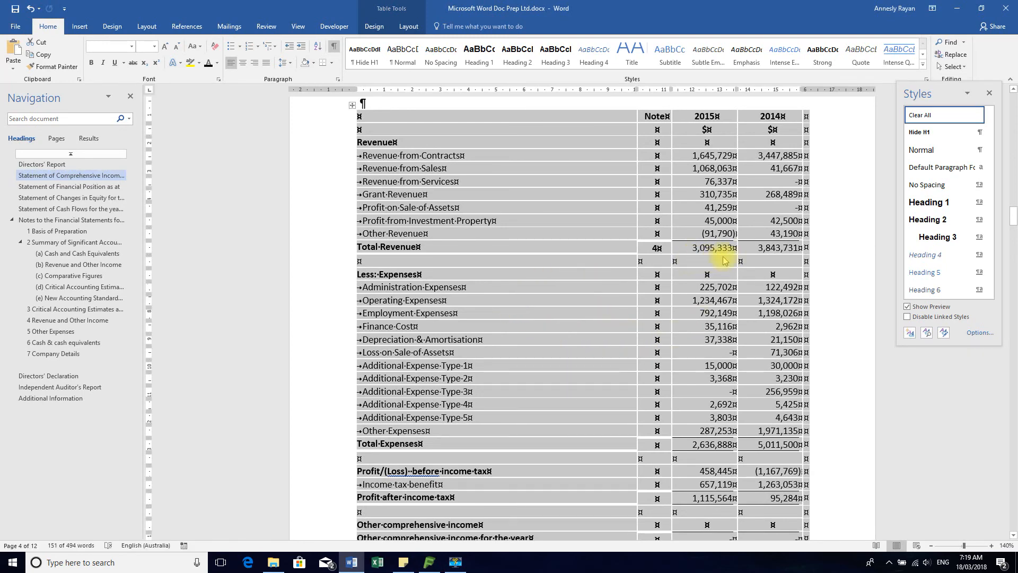
# Review the updated profit fields, performance chart and company name in the Directors' Report and on the cover page
pyautogui.scroll(10, 724, 255)
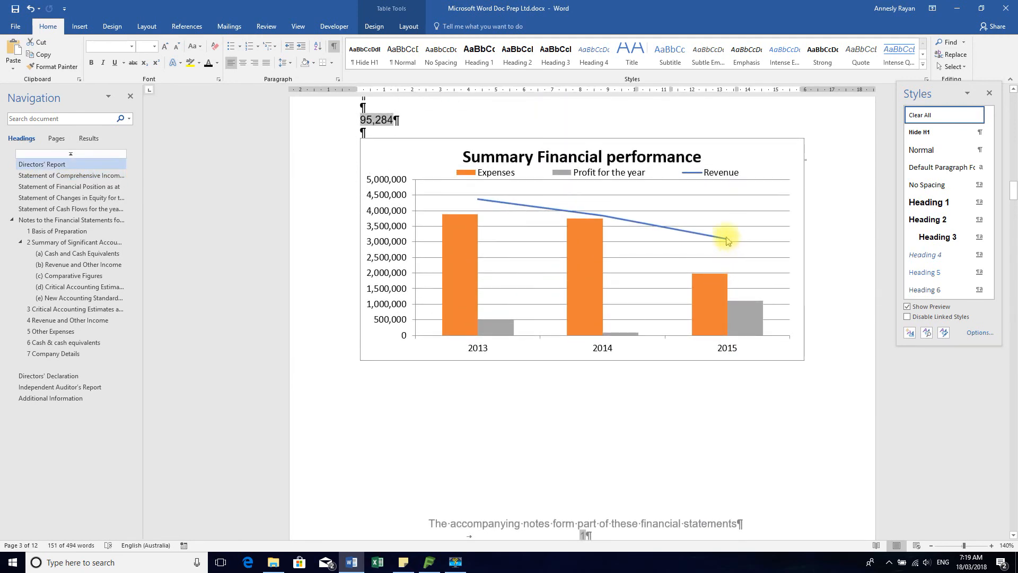
pyautogui.scroll(2, 518, 212)
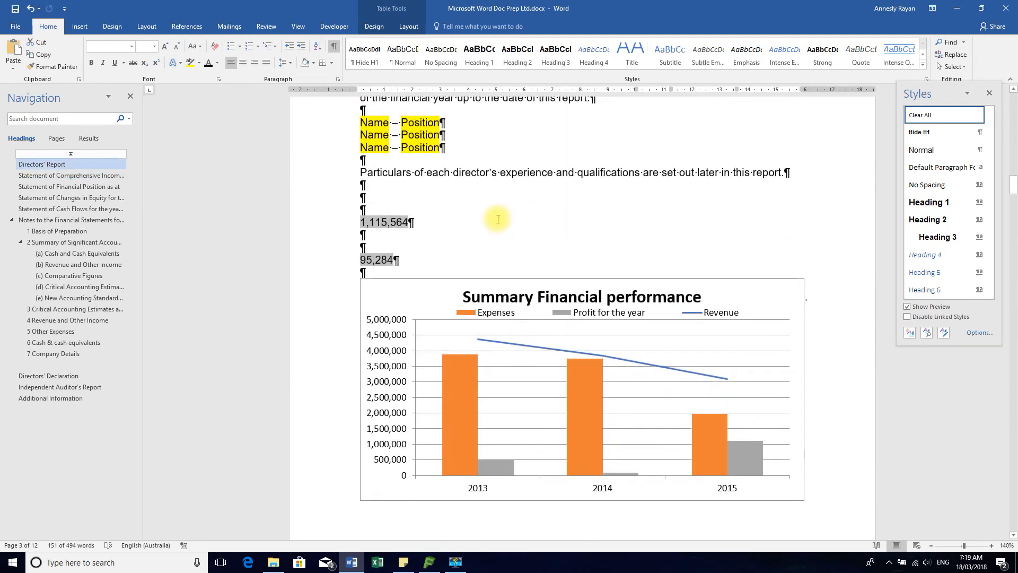
pyautogui.scroll(3, 459, 213)
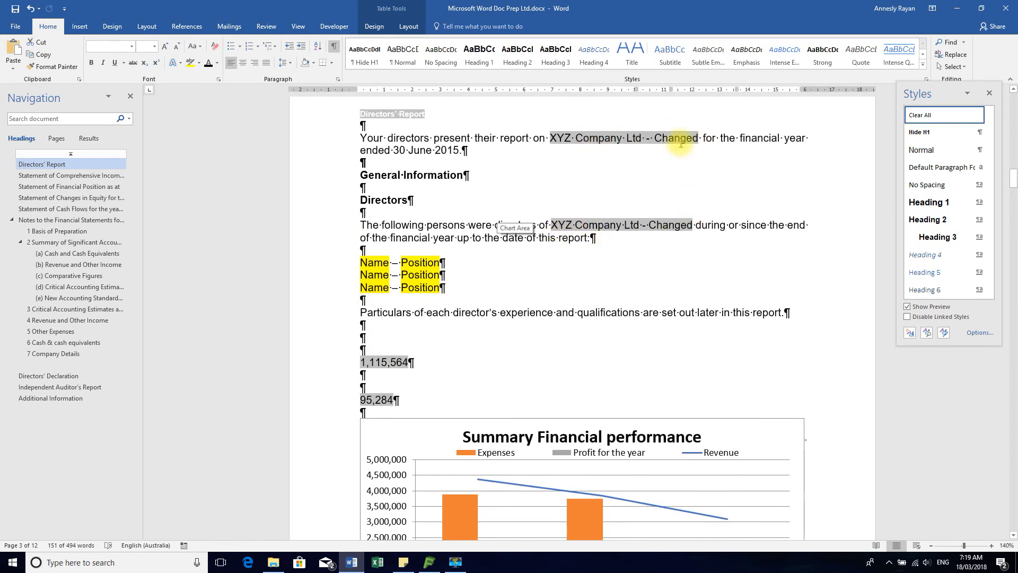
pyautogui.scroll(8, 682, 189)
pyautogui.scroll(12, 684, 189)
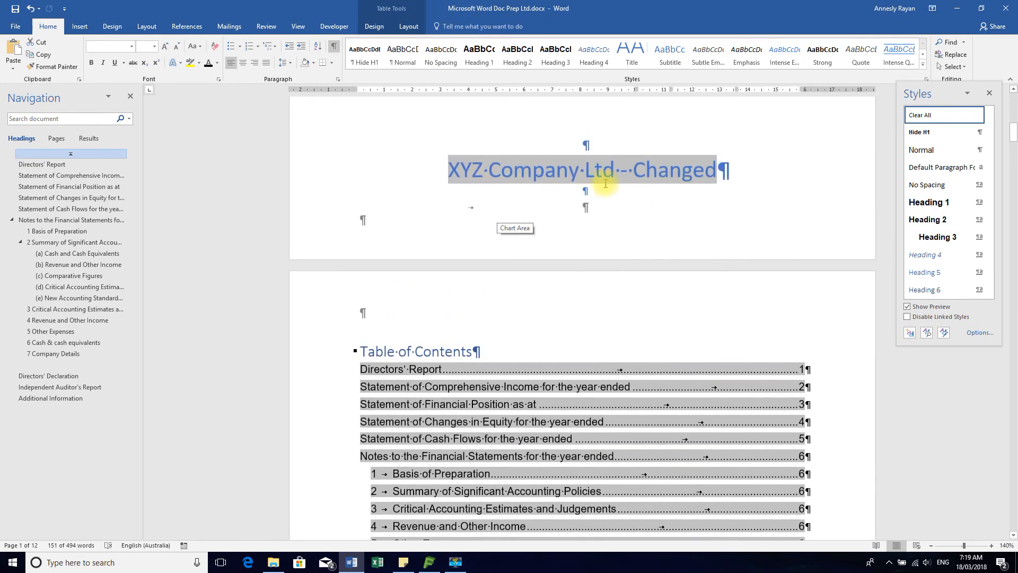
pyautogui.scroll(10, 751, 183)
pyautogui.scroll(5, 753, 184)
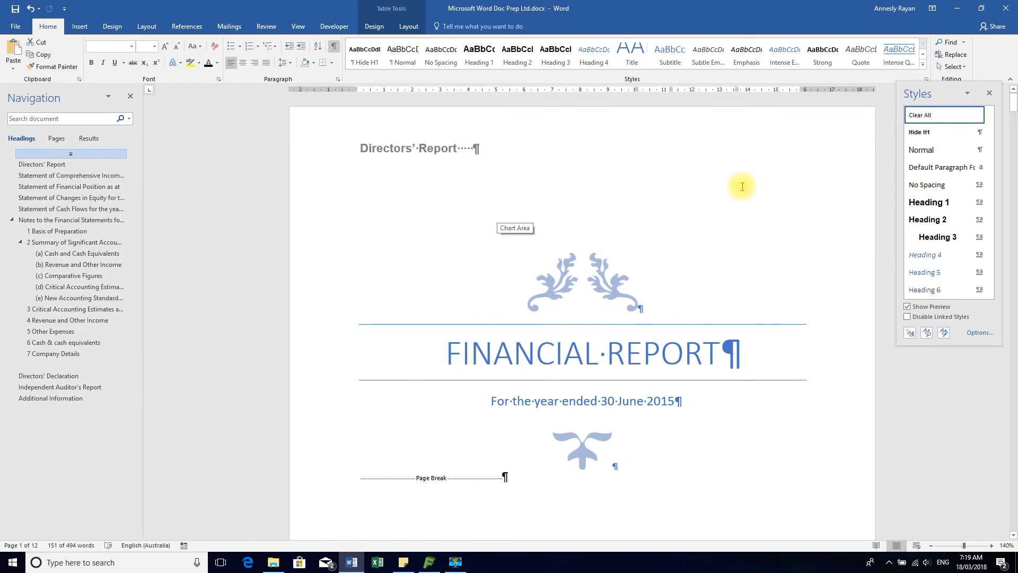
pyautogui.scroll(-15, 737, 191)
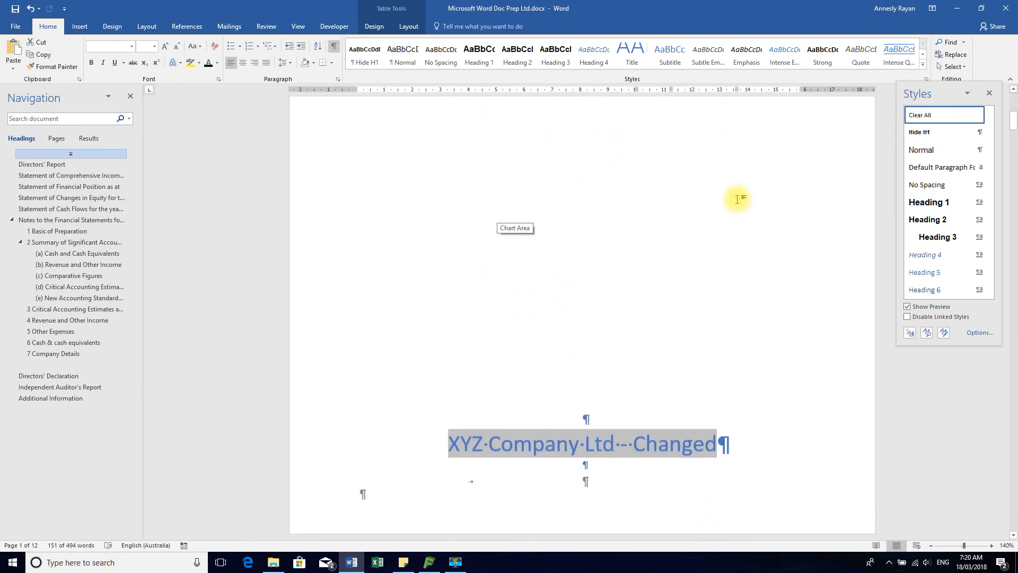
pyautogui.scroll(-10, 739, 198)
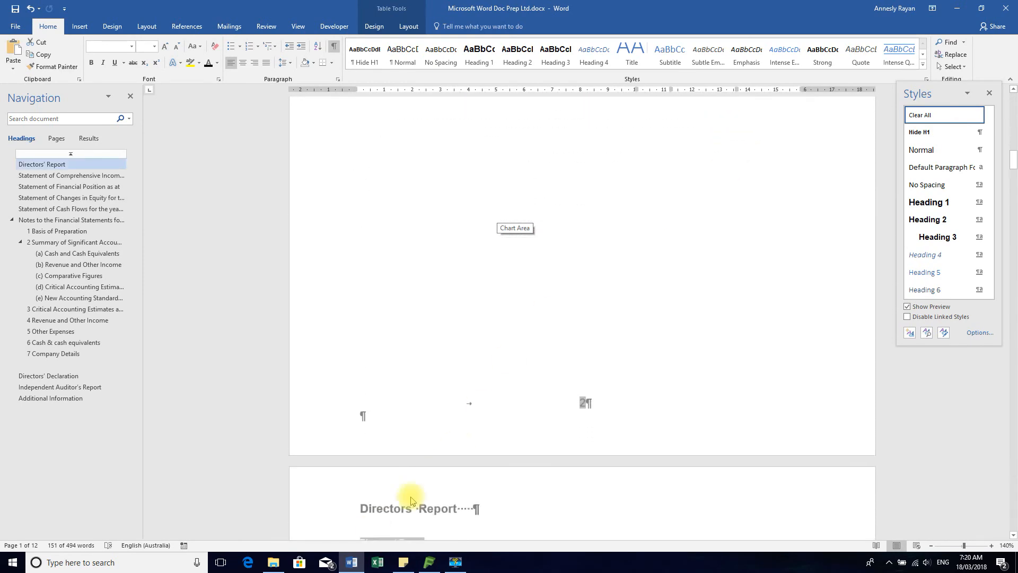
pyautogui.click(434, 563)
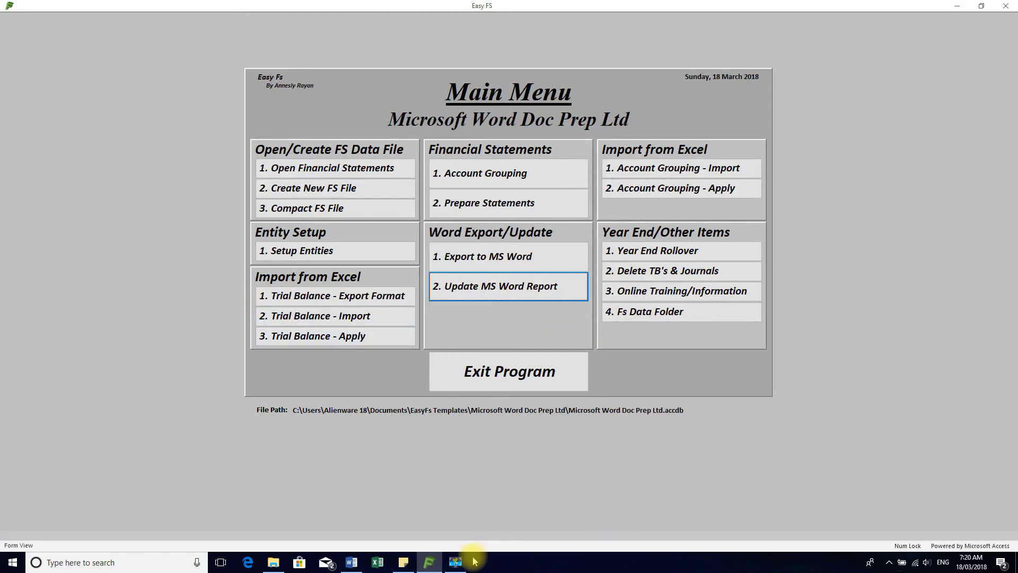
pyautogui.click(429, 562)
pyautogui.click(428, 561)
pyautogui.click(352, 562)
# Compare the Summary Financial performance chart with the figures in the Statement of Comprehensive Income
pyautogui.scroll(-10, 598, 329)
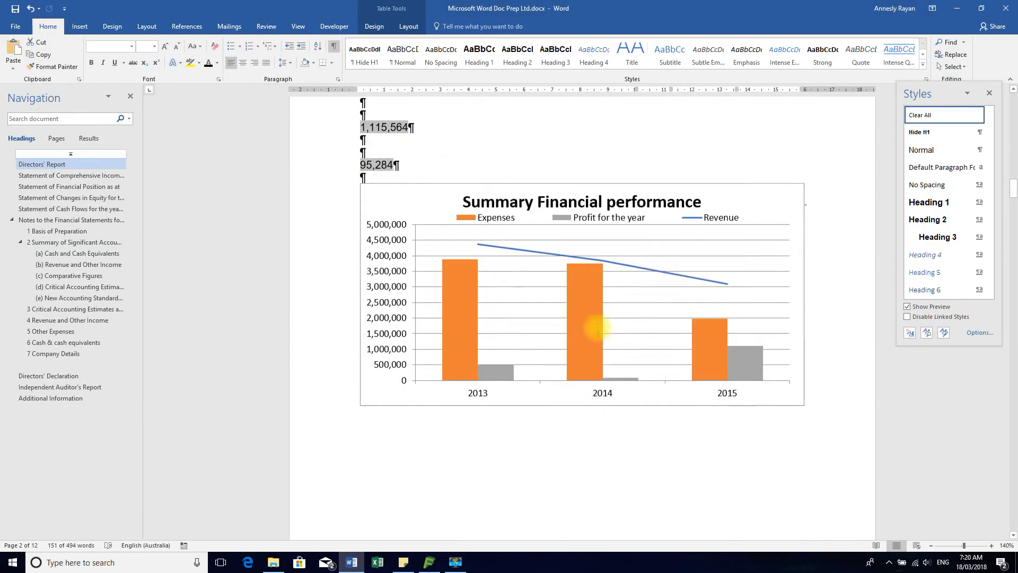
pyautogui.scroll(-15, 598, 329)
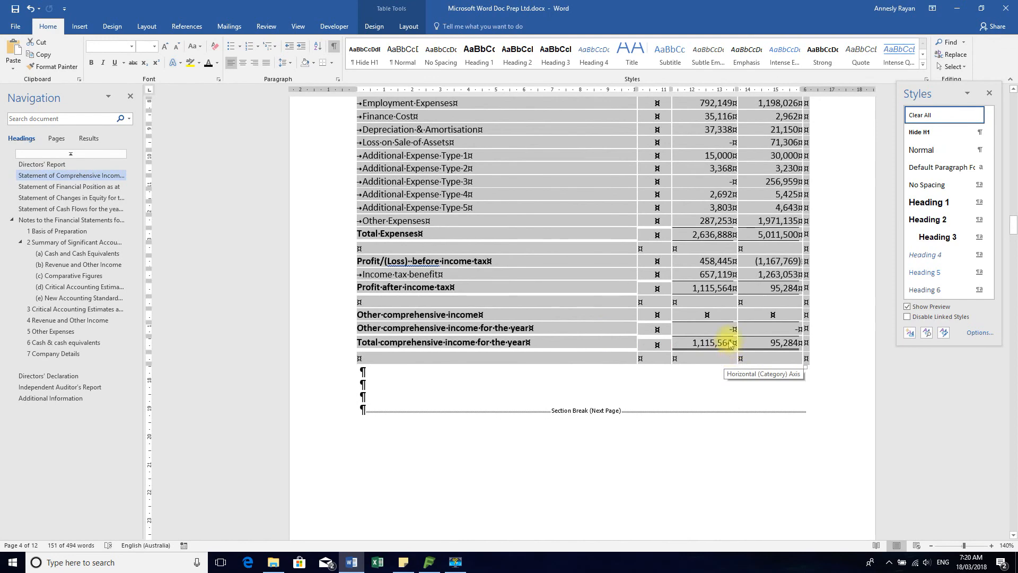
pyautogui.scroll(8, 730, 344)
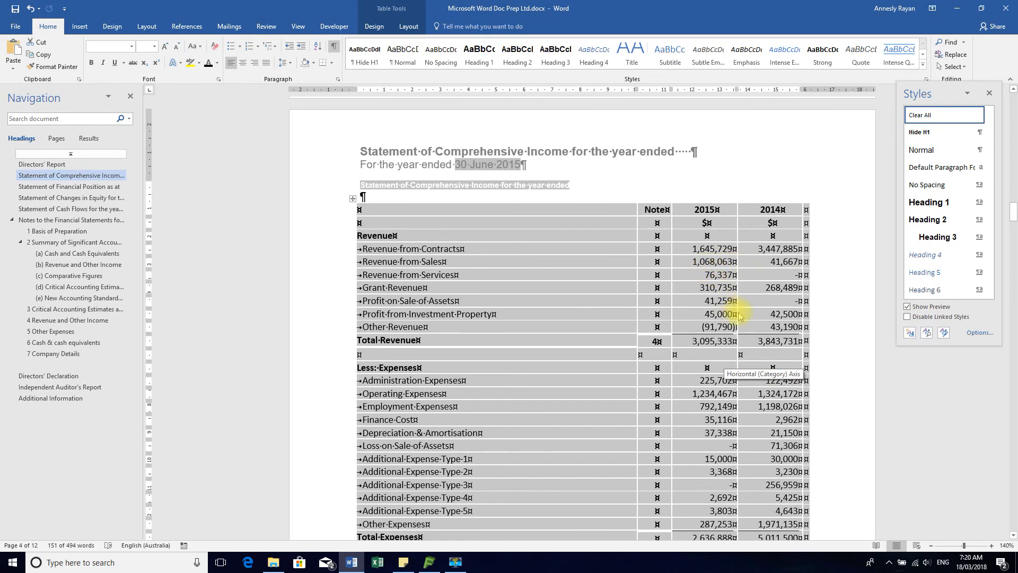
# Look through the remaining pages of the report and examine the page references in the Directors' Declaration
pyautogui.scroll(-10, 740, 315)
pyautogui.scroll(-10, 740, 331)
pyautogui.scroll(-10, 735, 297)
pyautogui.scroll(-10, 731, 295)
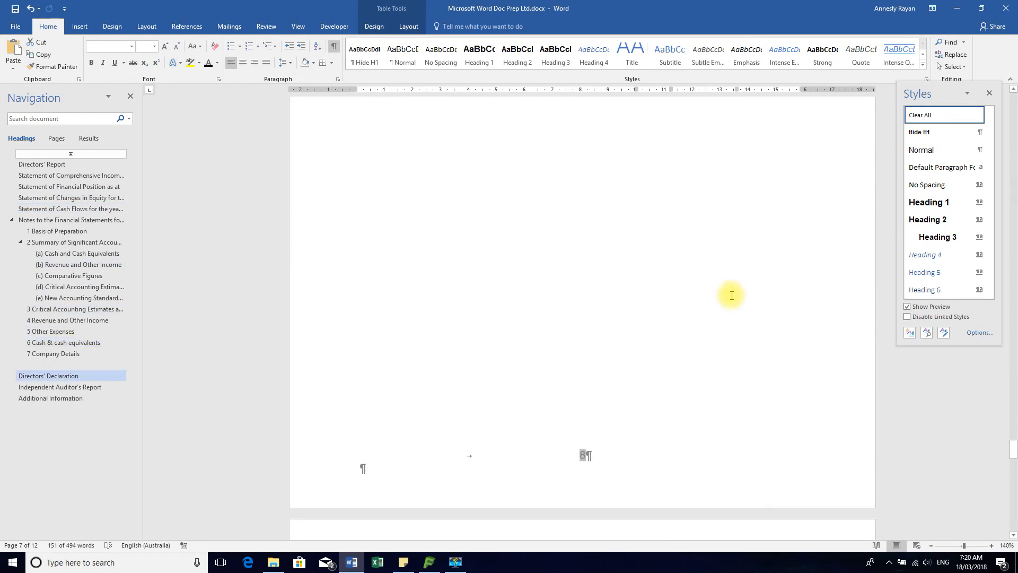
pyautogui.scroll(-10, 732, 296)
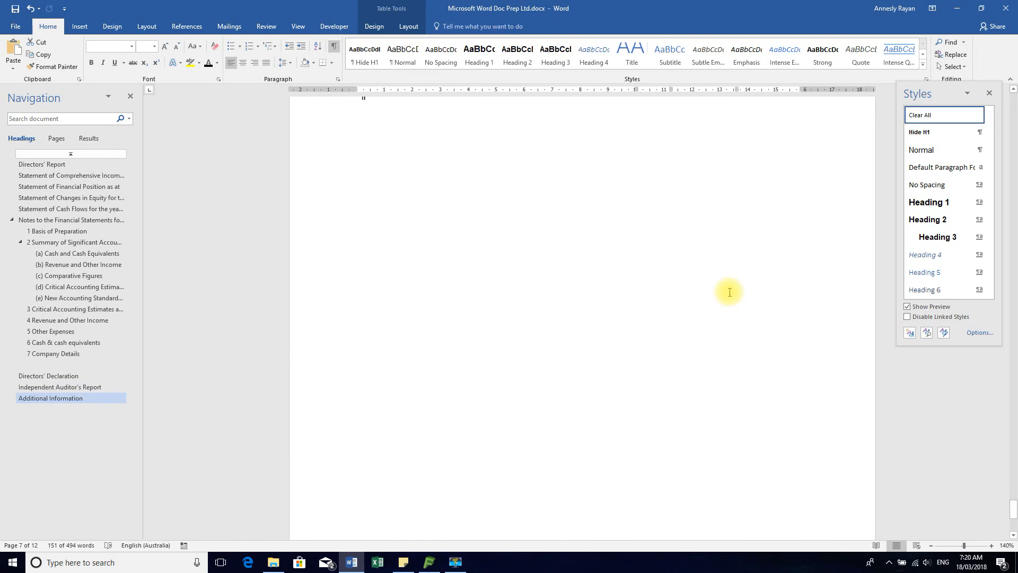
pyautogui.scroll(-5, 730, 293)
pyautogui.scroll(6, 729, 290)
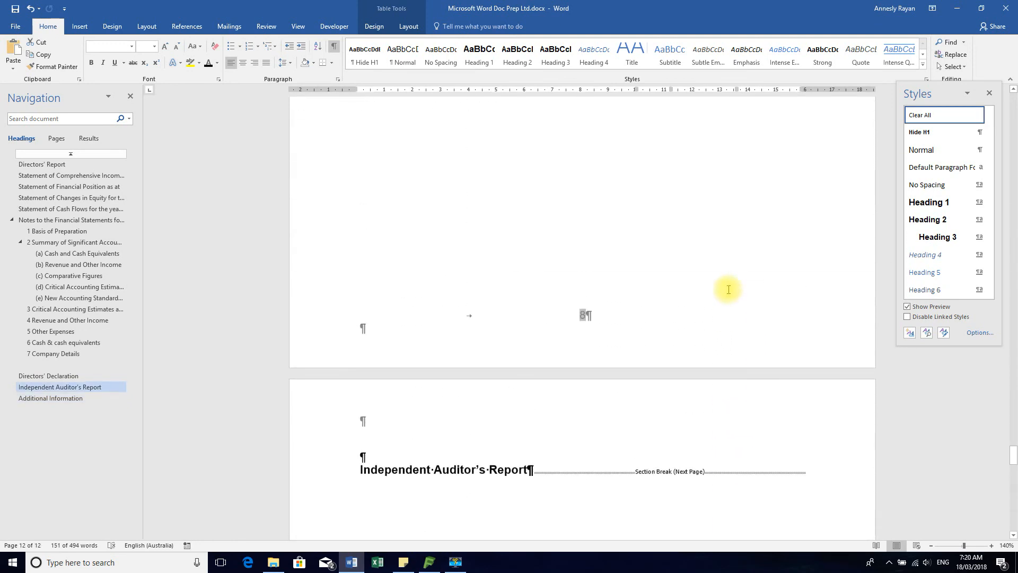
pyautogui.scroll(6, 728, 286)
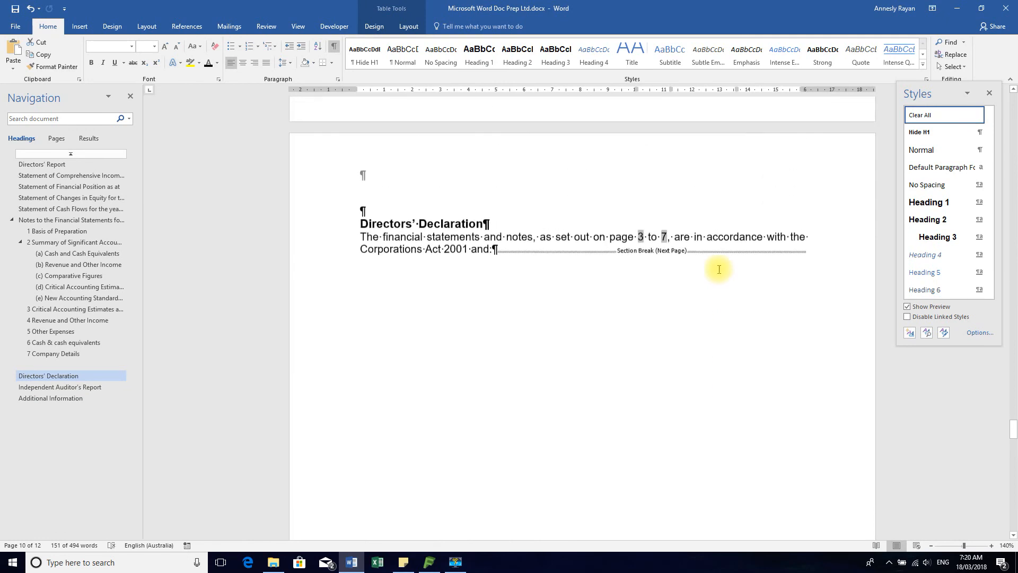
pyautogui.scroll(1, 725, 277)
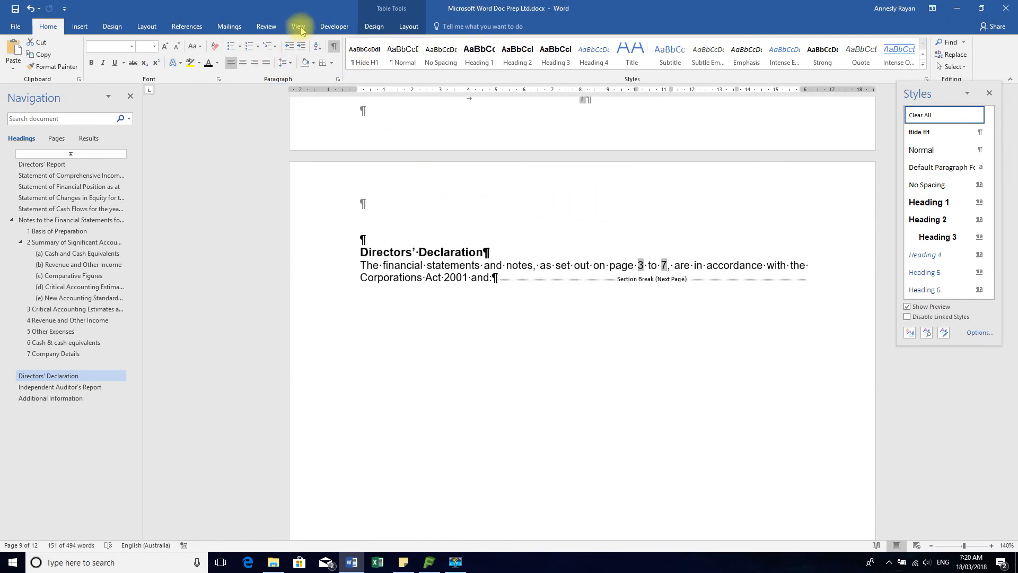